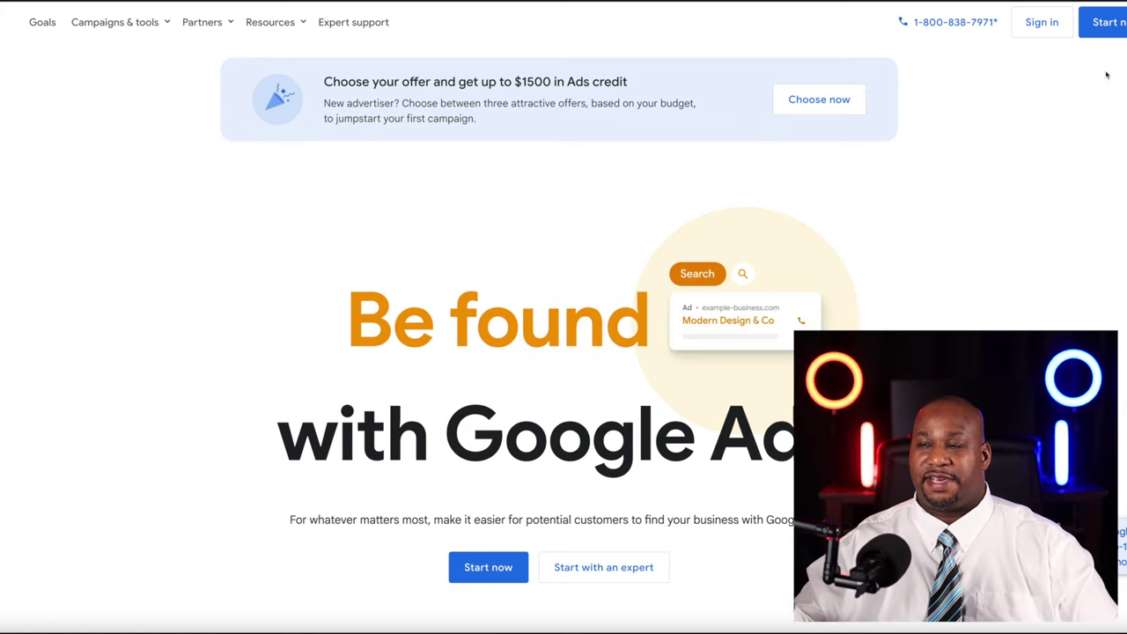
- Look over the homepage and start the setup of a new advertising account
scroll(981, 259, "down", 10)
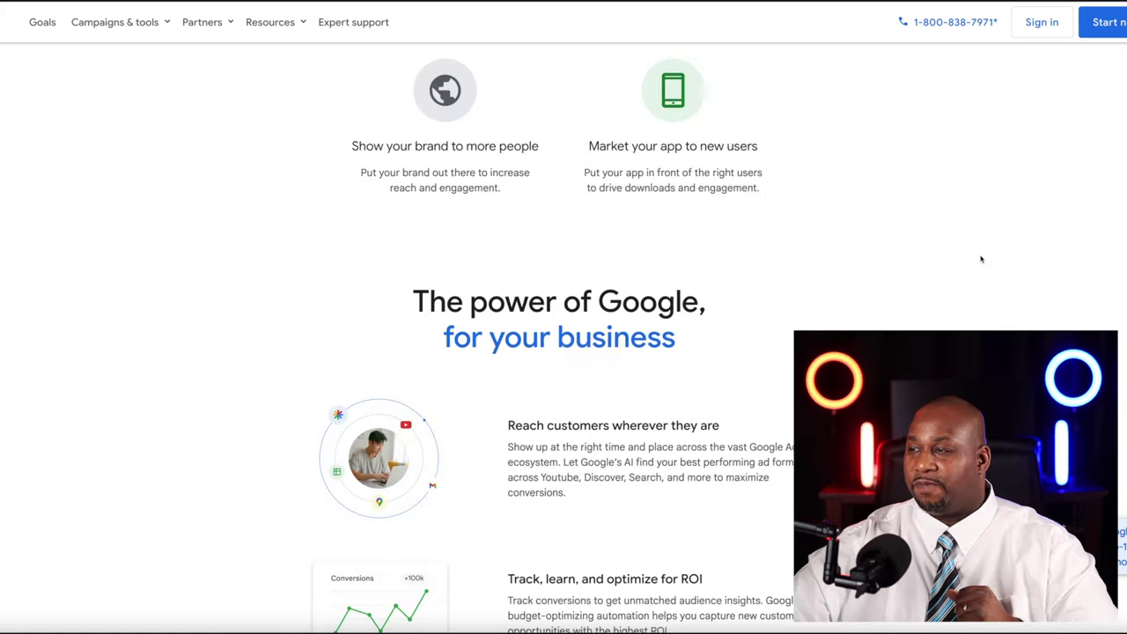
scroll(980, 258, "down", 15)
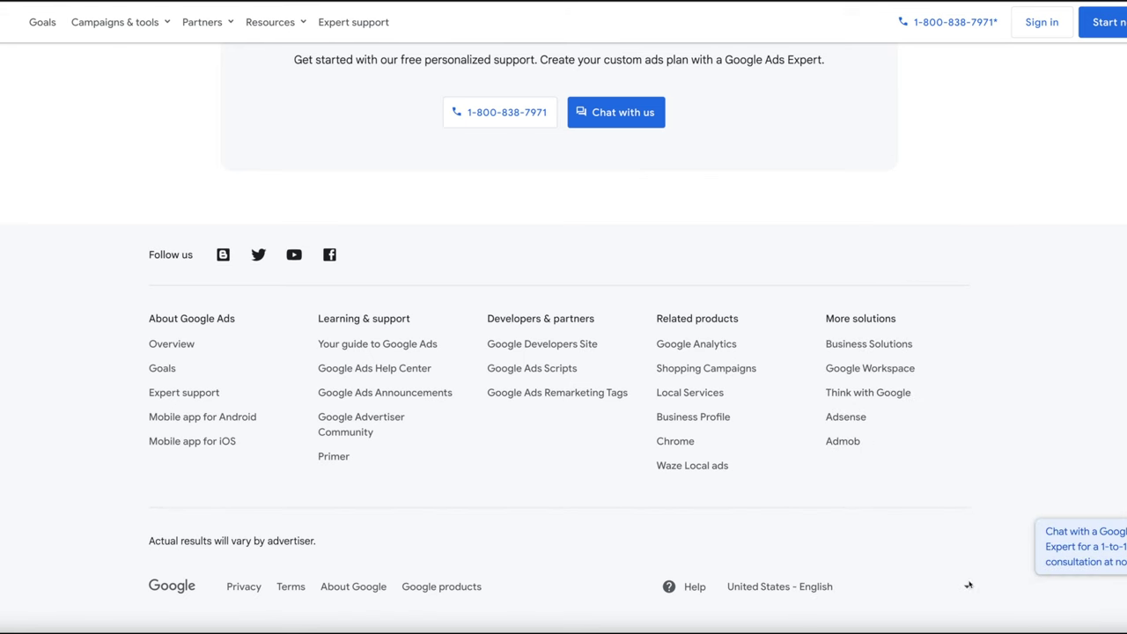
left_click(967, 588)
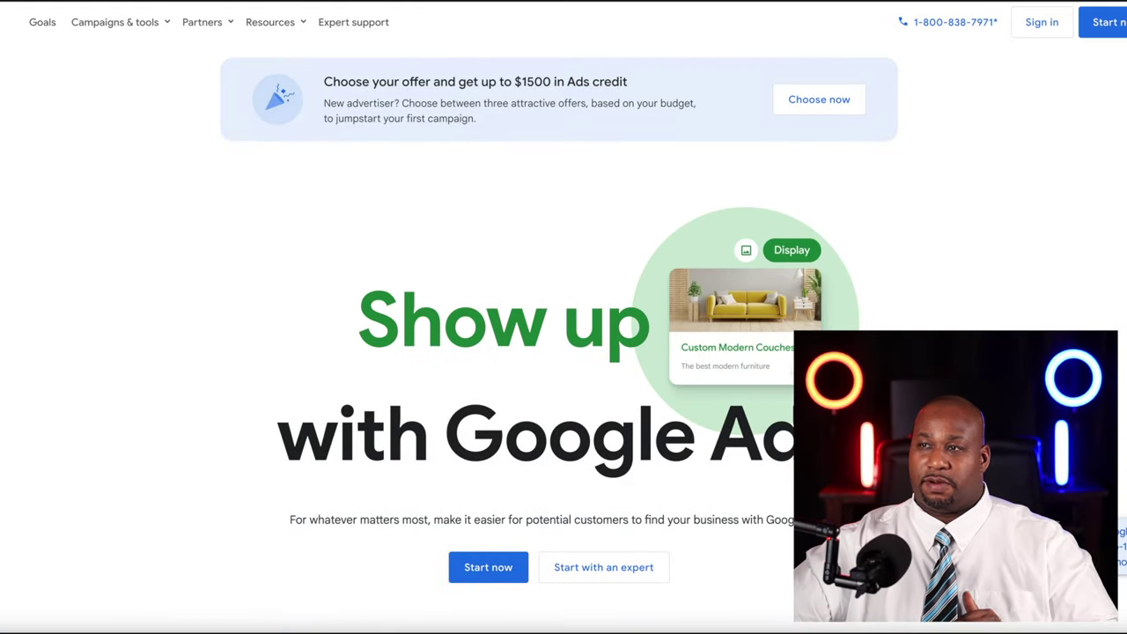
left_click(1112, 33)
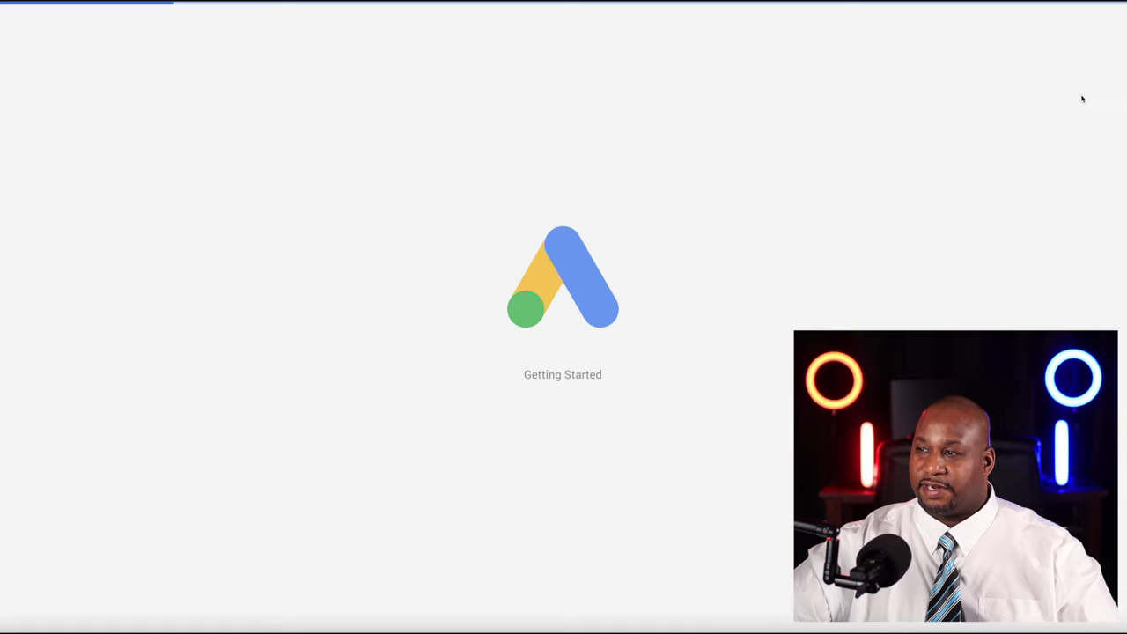
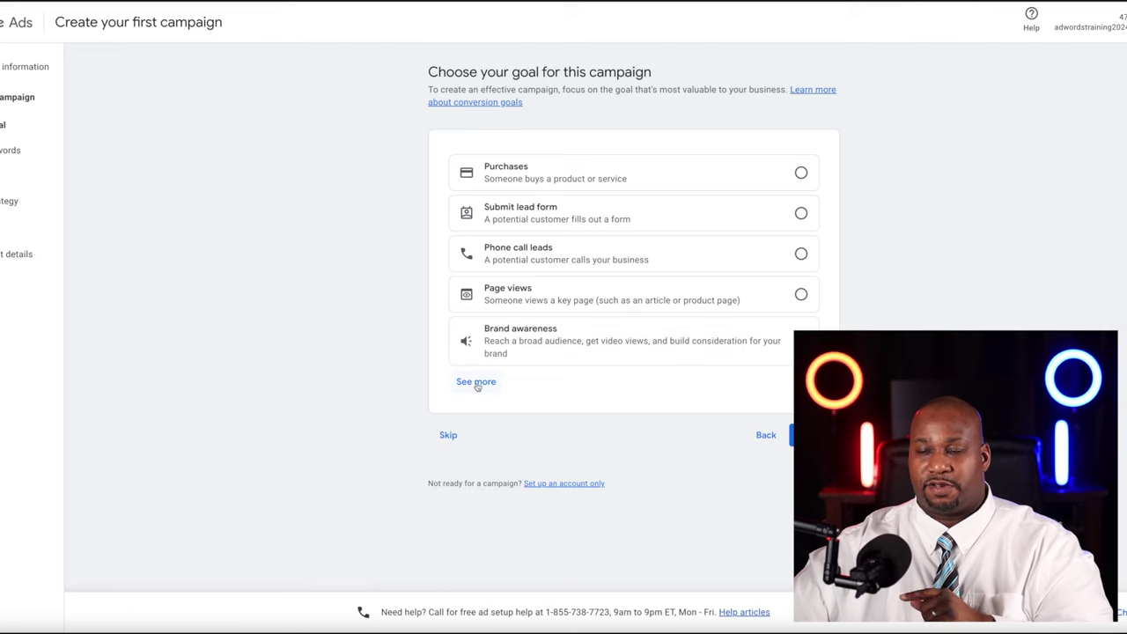
- Review the extended list of campaign goals, select Purchases as the campaign goal and continue
left_click(475, 382)
scroll(676, 402, "down", 2)
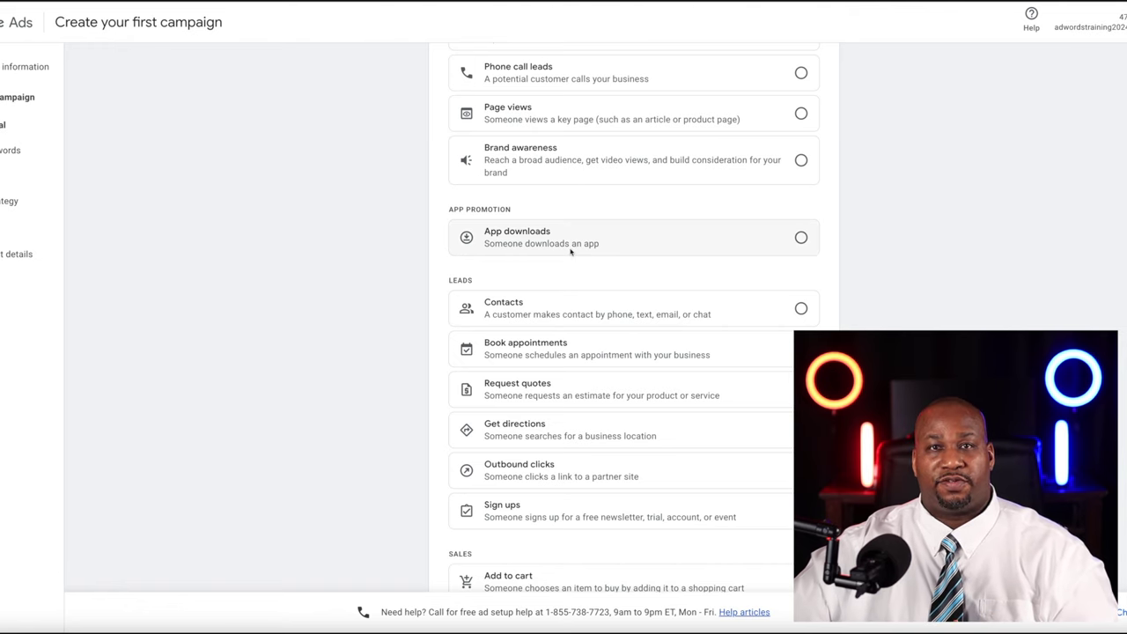
scroll(546, 282, "down", 2)
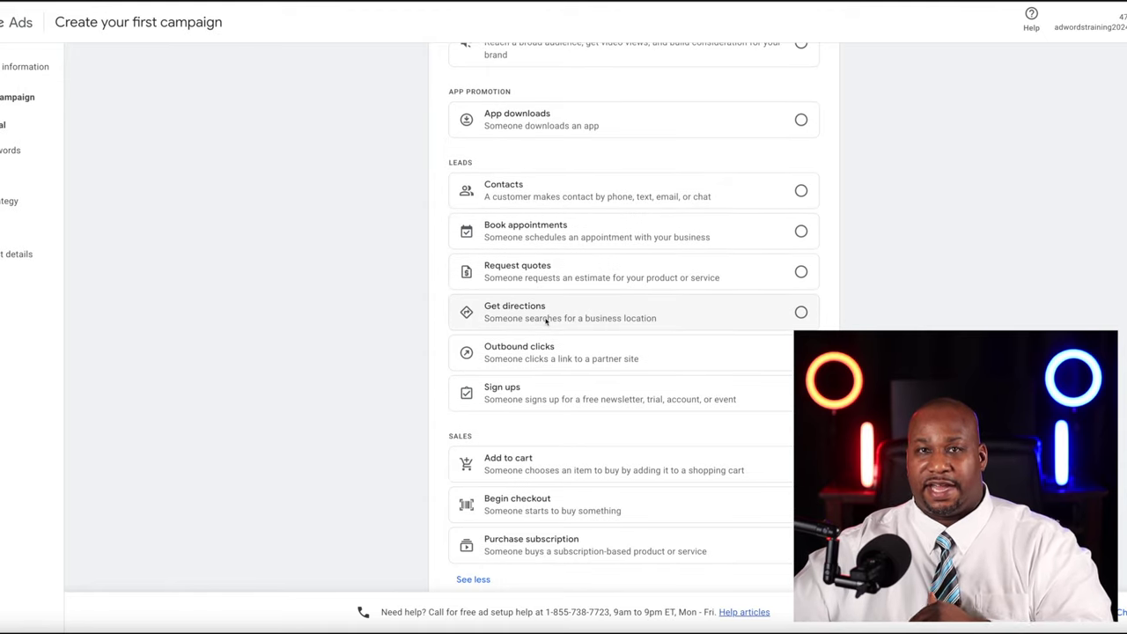
scroll(549, 306, "down", 2)
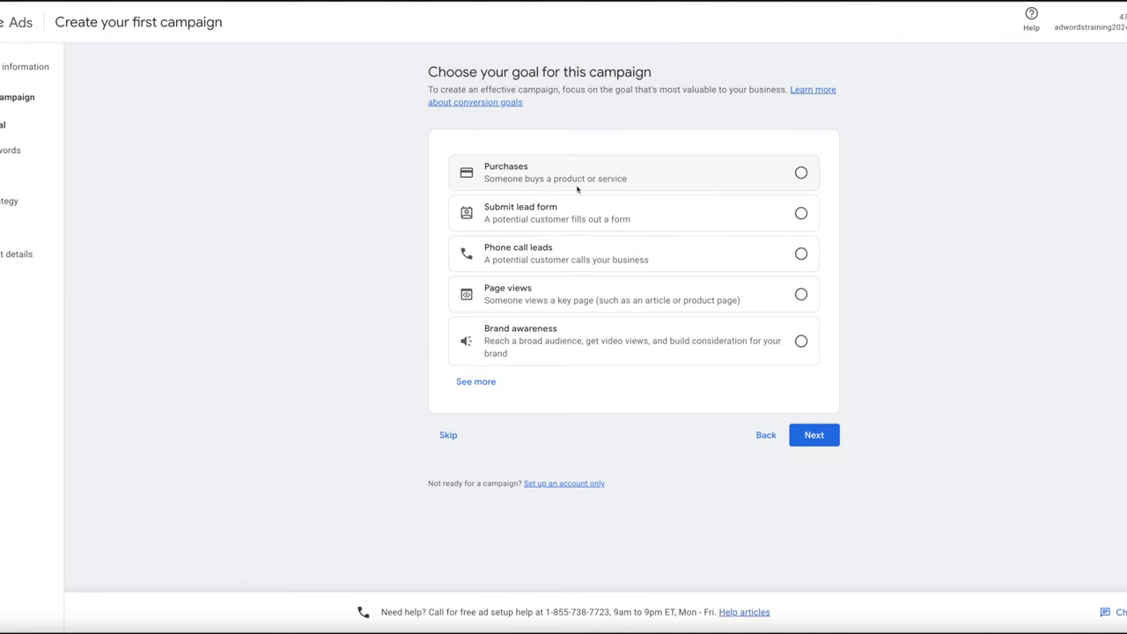
left_click(801, 173)
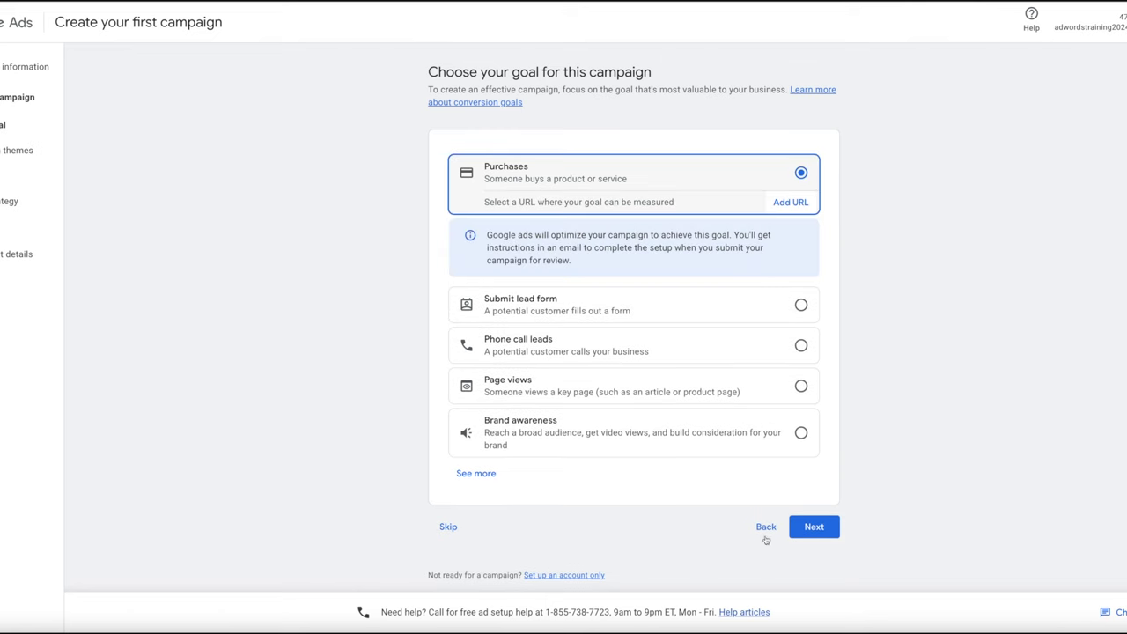
left_click(814, 527)
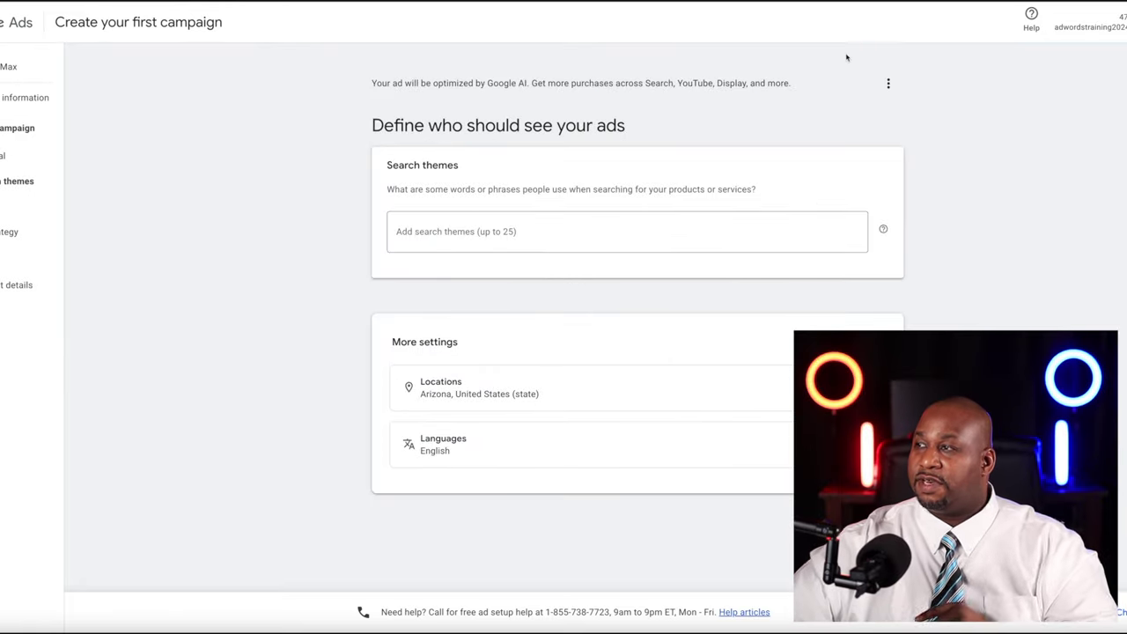
- View the other campaign types and select Search for this campaign
left_click(888, 84)
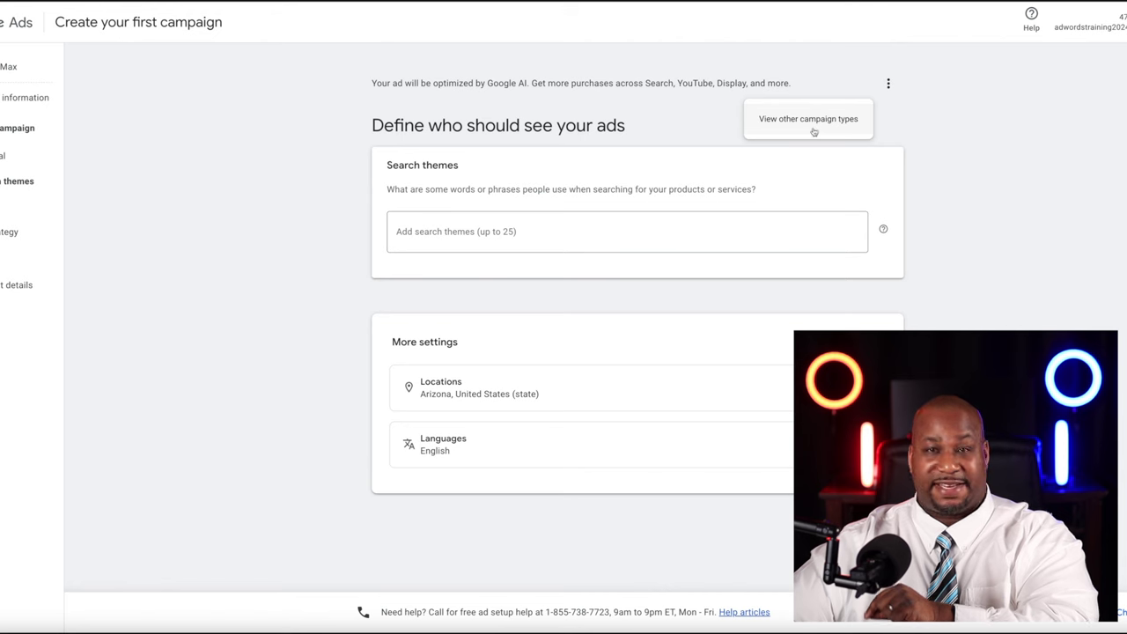
left_click(817, 127)
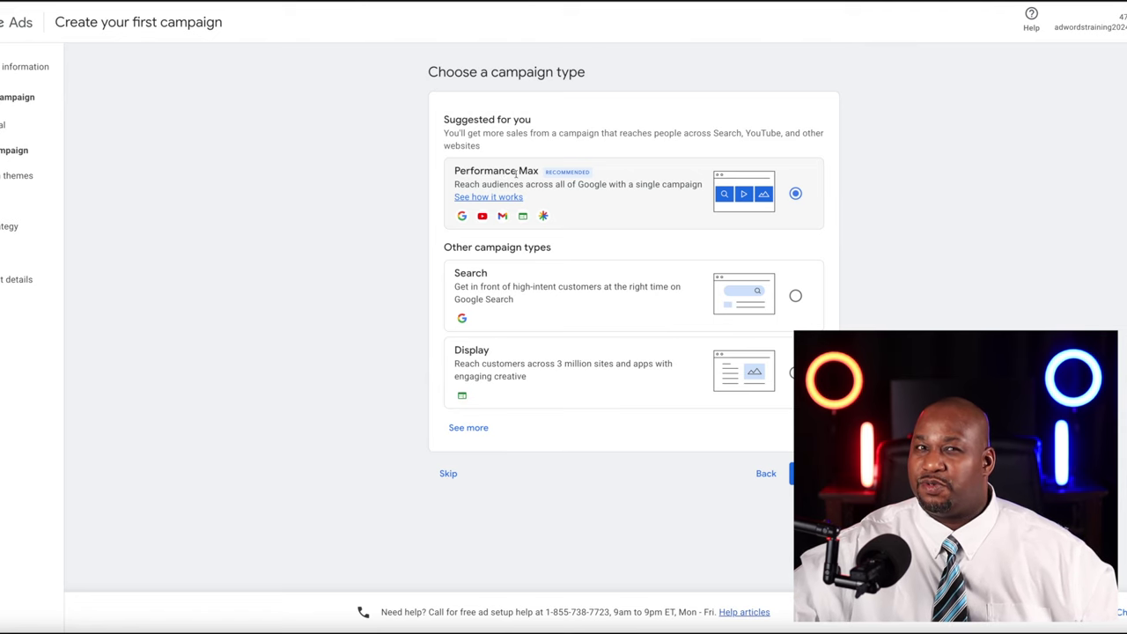
left_click(796, 297)
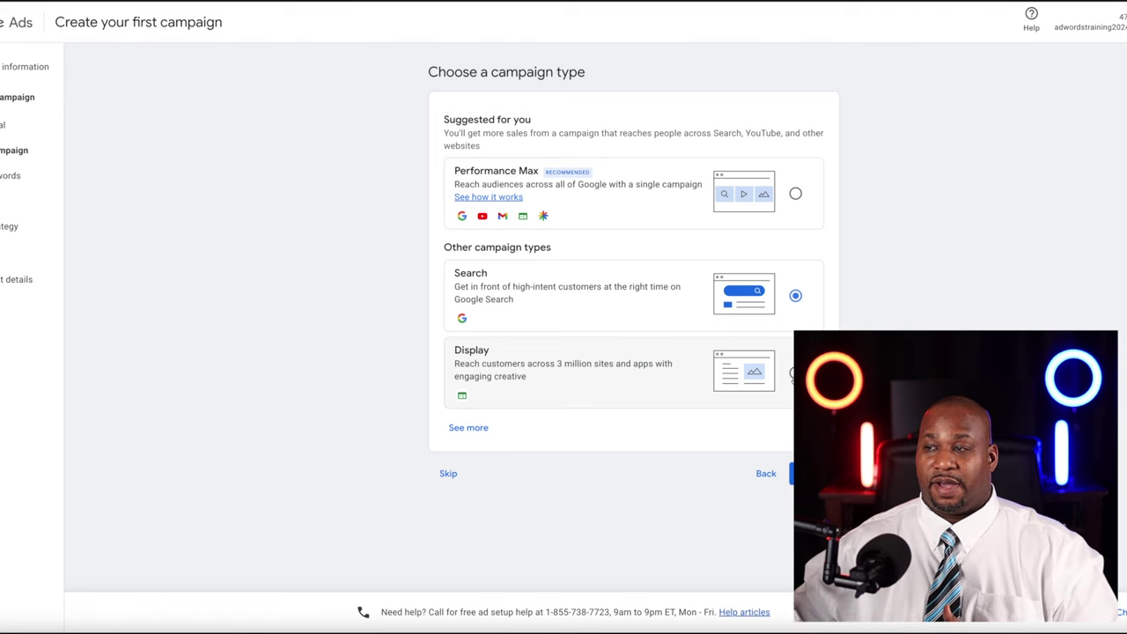
- Expand the campaign type list and examine the additional types, including Video, App, Discovery and Smart
left_click(467, 427)
scroll(628, 413, "down", 1)
scroll(627, 411, "down", 1)
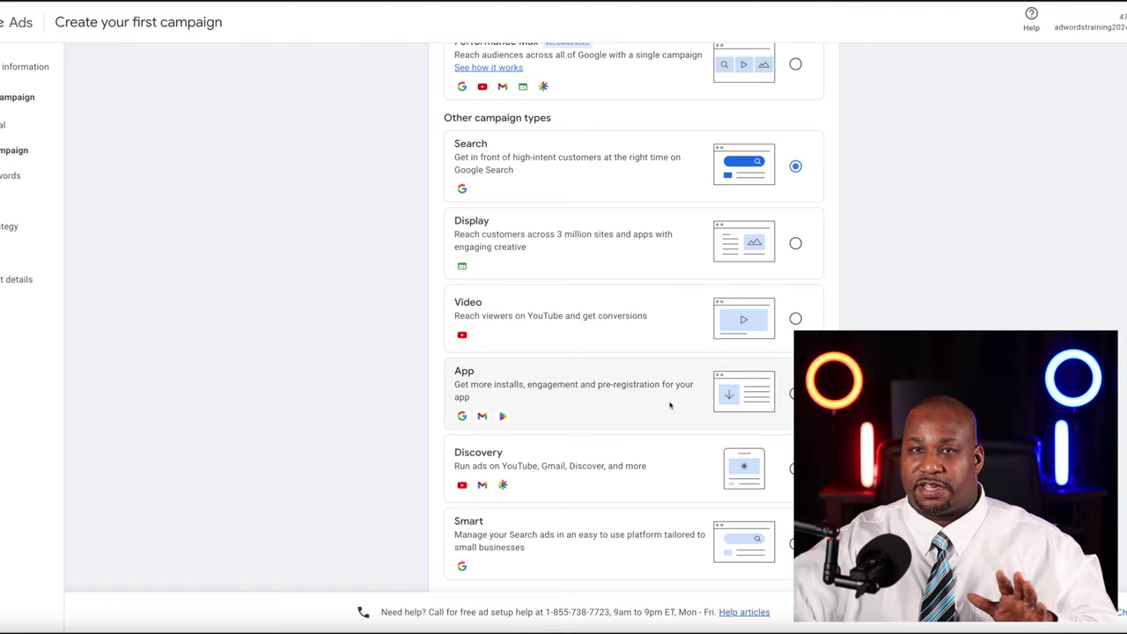
scroll(669, 405, "down", 2)
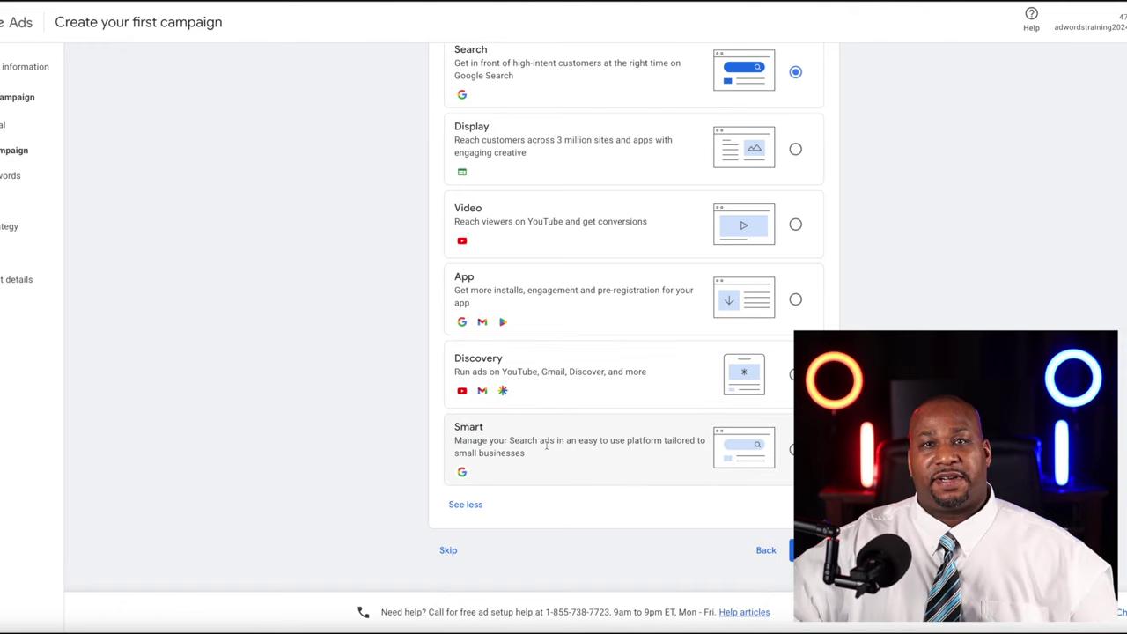
scroll(545, 412, "up", 3)
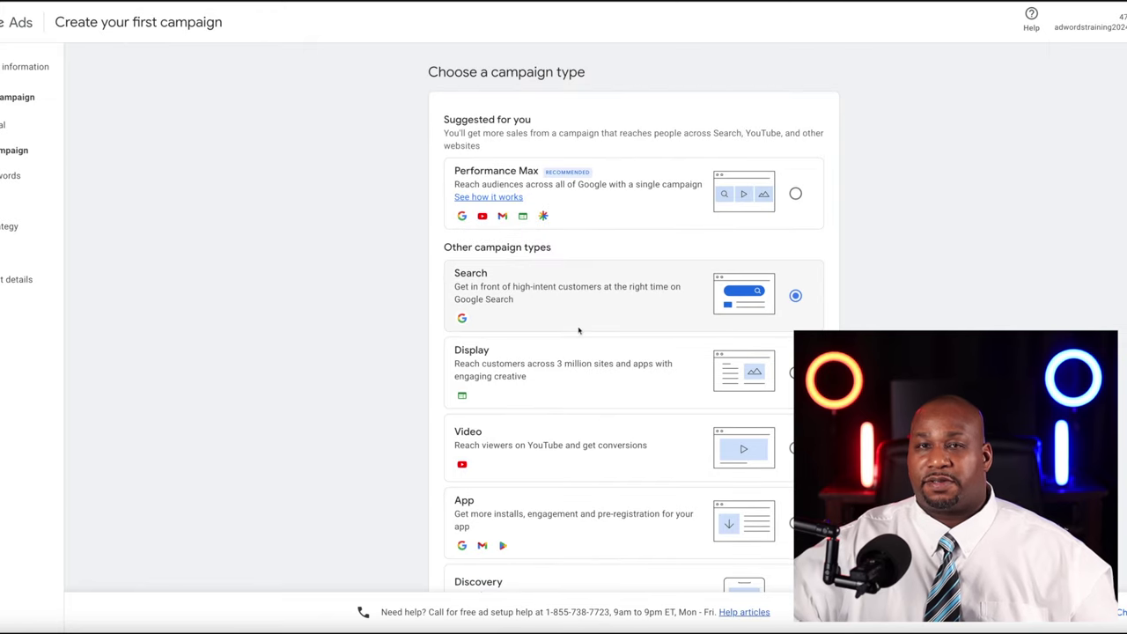
scroll(679, 390, "down", 3)
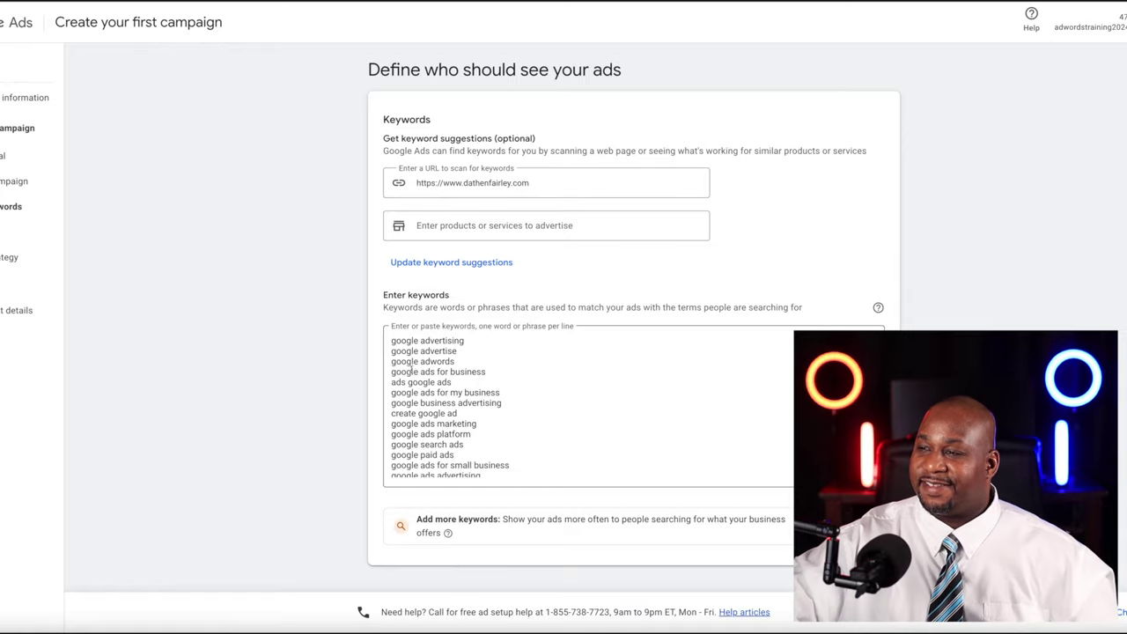
- Delete the suggested keywords from the campaign's keyword list
left_click_drag(391, 339, 517, 471)
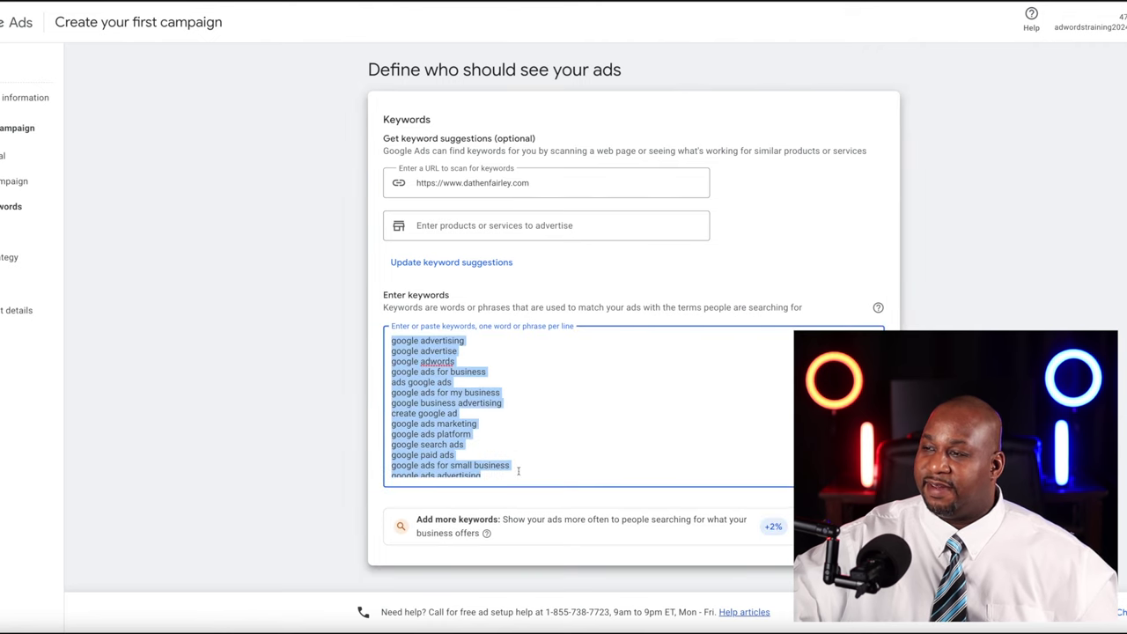
scroll(536, 435, "down", 2)
scroll(536, 435, "up", 2)
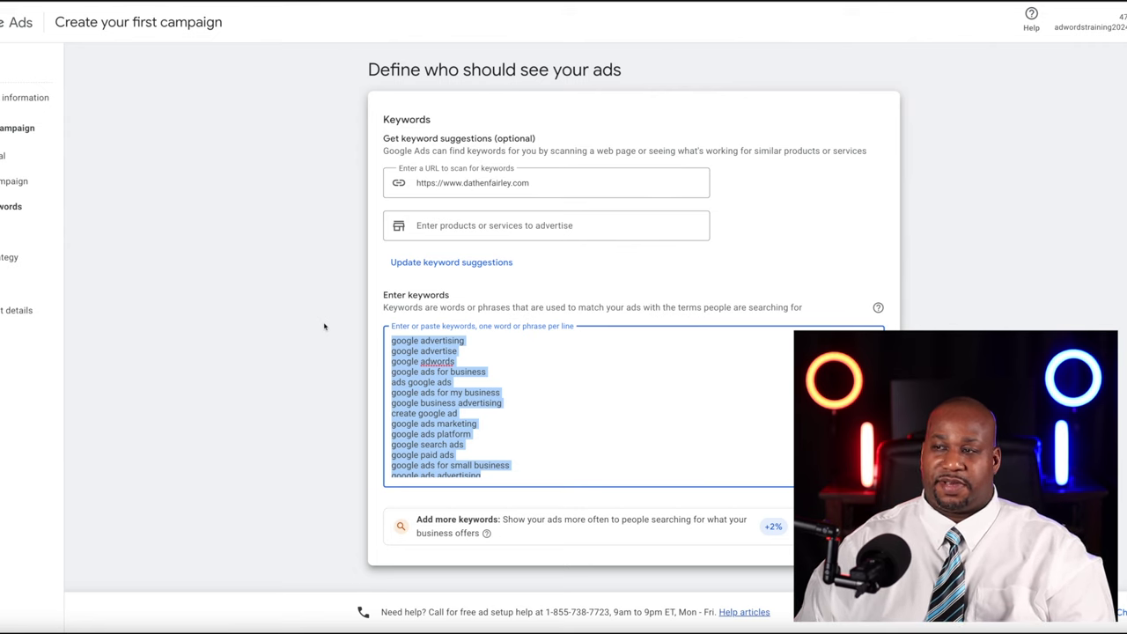
left_click(489, 371)
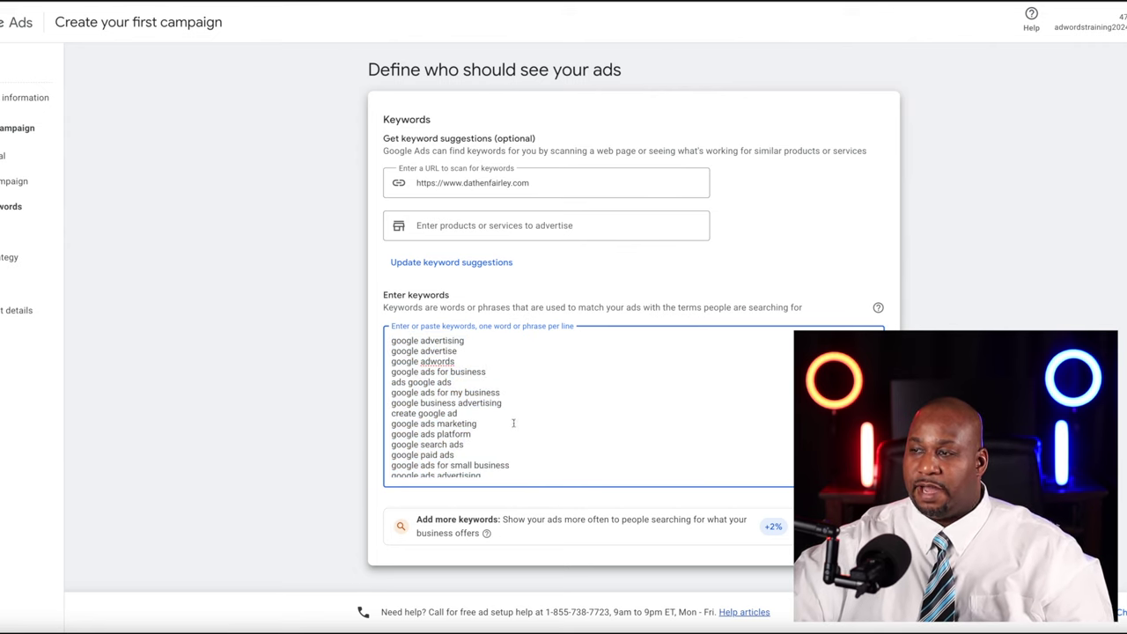
left_click_drag(515, 459, 407, 340)
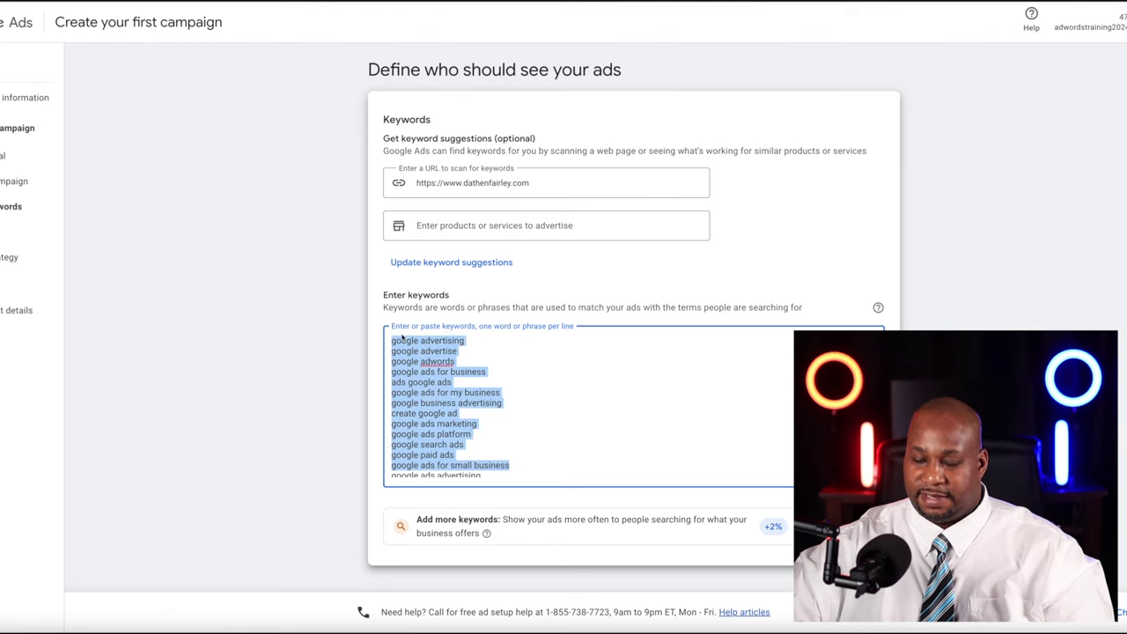
key("BackSpace")
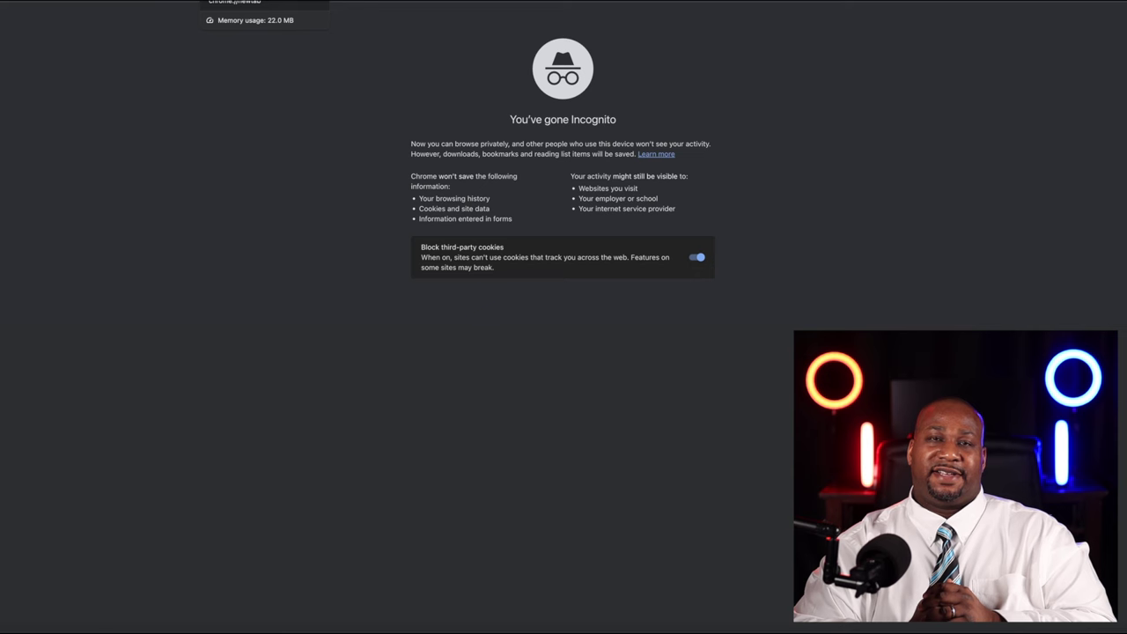
- Open google.com in an incognito window, search for lip gloss and examine the sponsored and organic results
type("google.com")
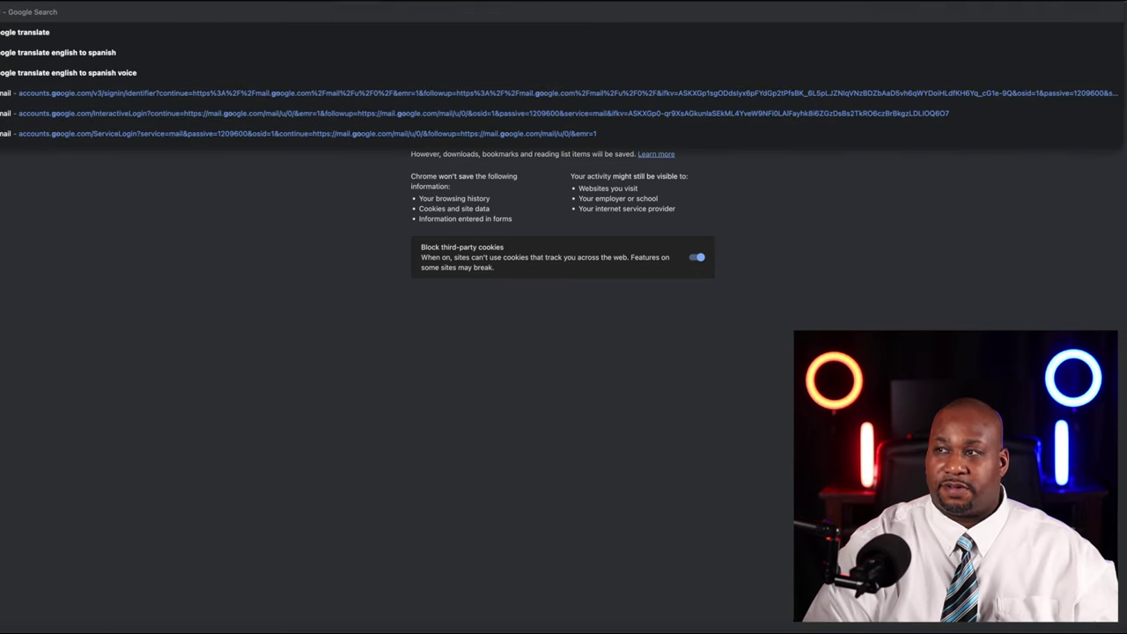
key("Return")
left_click(489, 201)
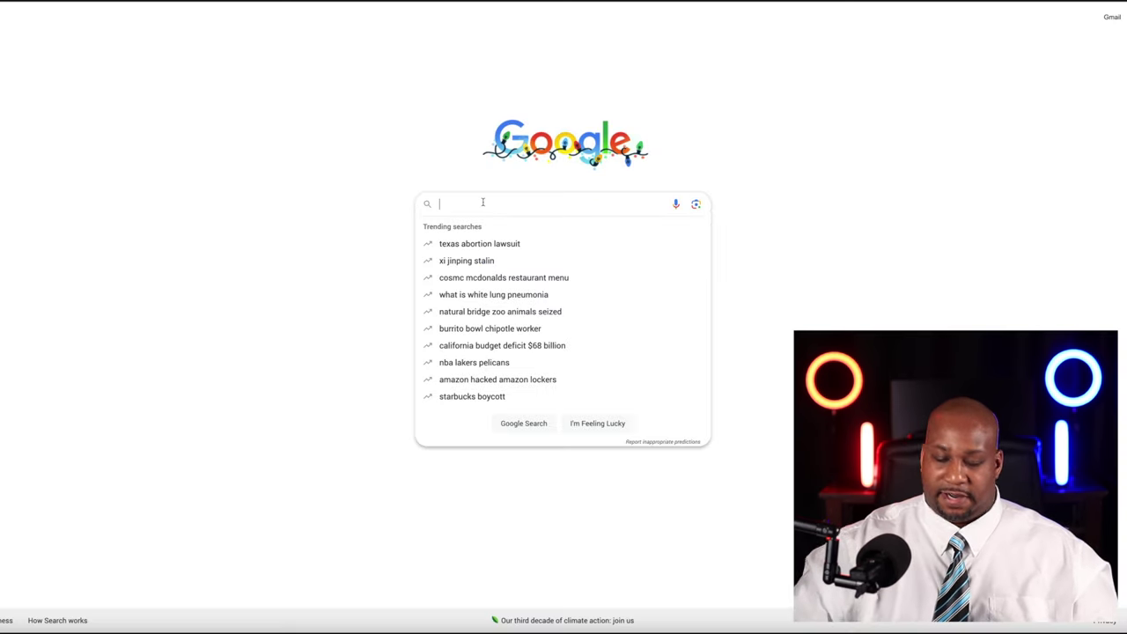
type("lip gloss")
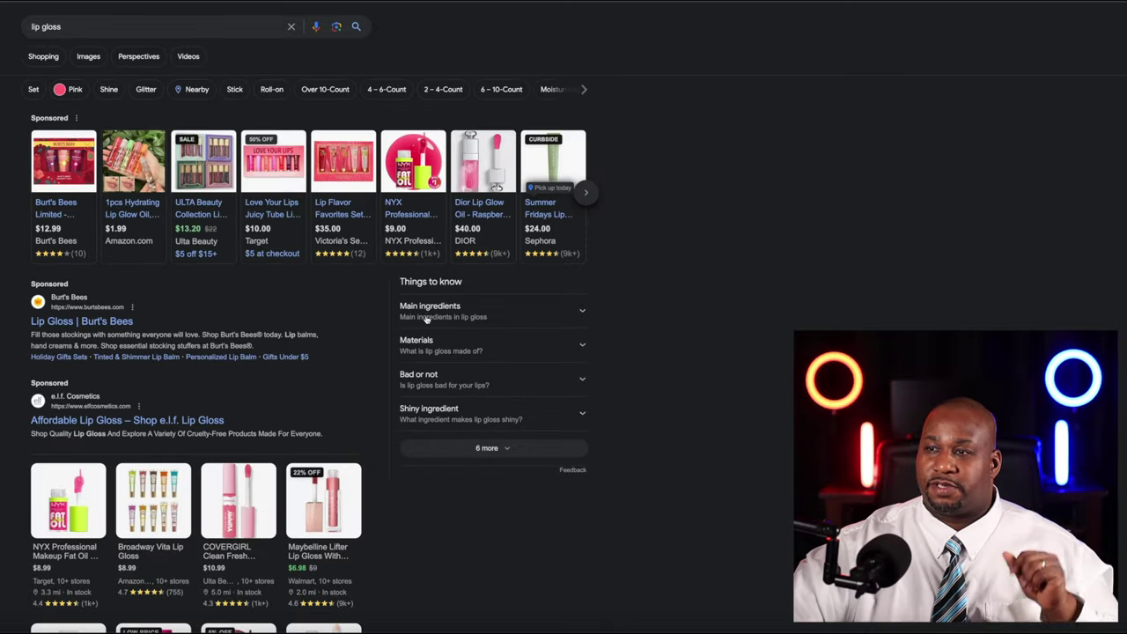
scroll(481, 384, "down", 5)
scroll(479, 386, "down", 15)
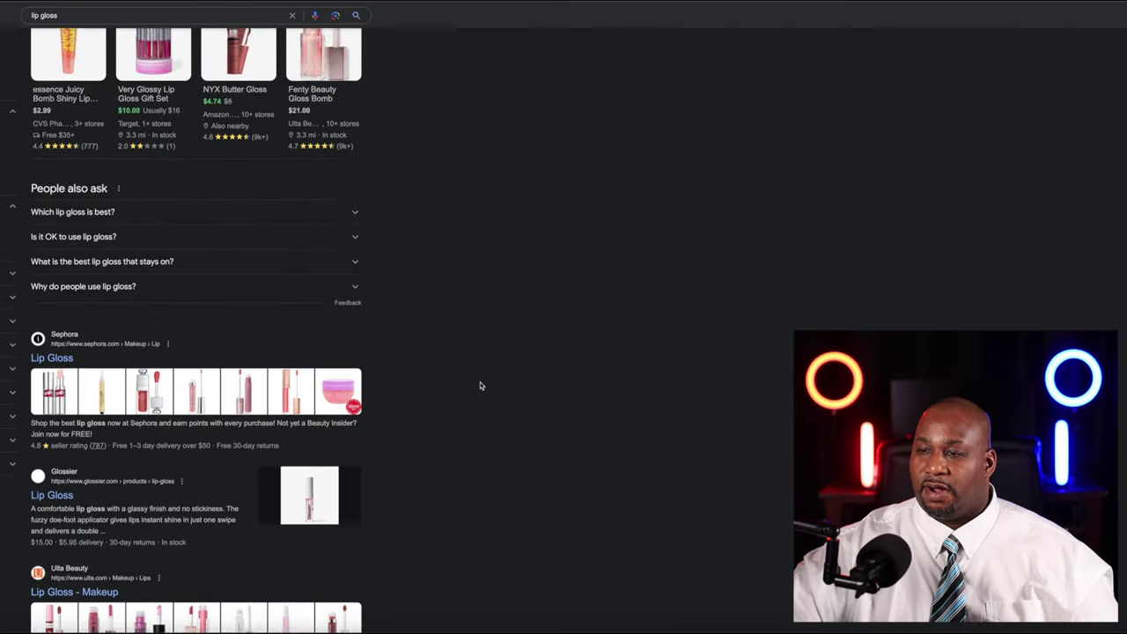
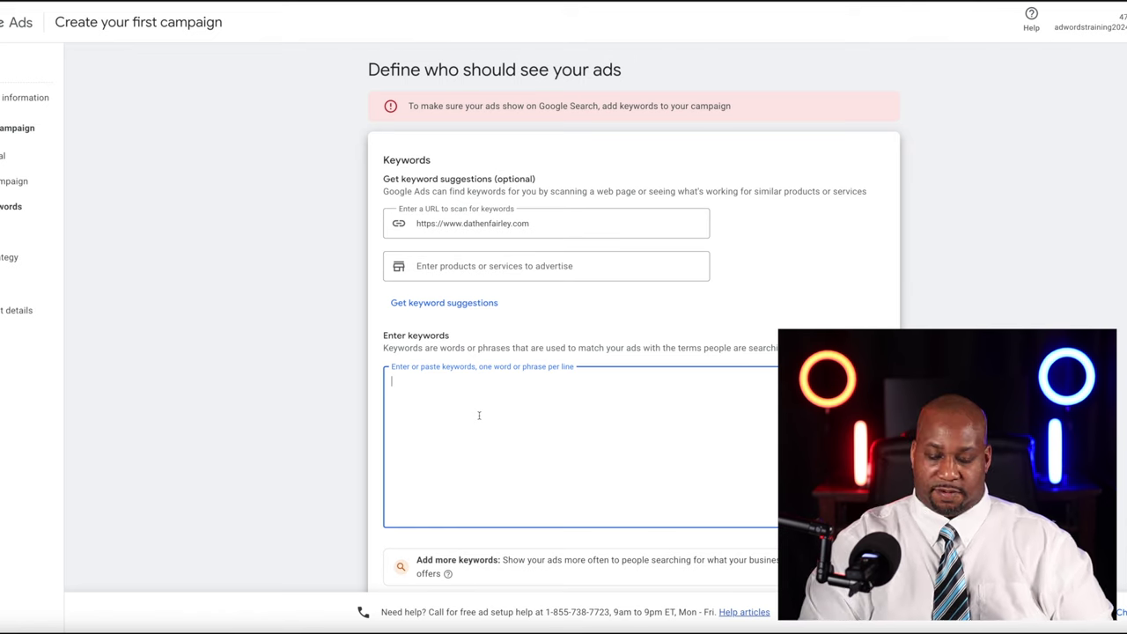
- Enter google ads course 2024 as broad match, quoted phrase match and bracketed exact match keywords, separated by blank lines
type("google ads course 2024")
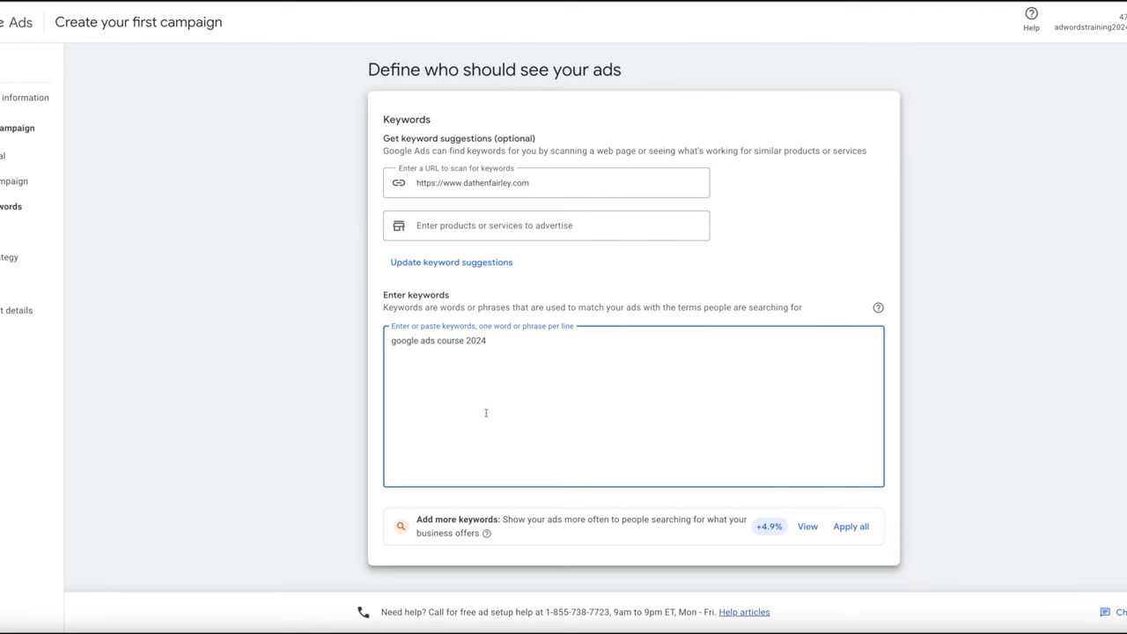
left_click(877, 308)
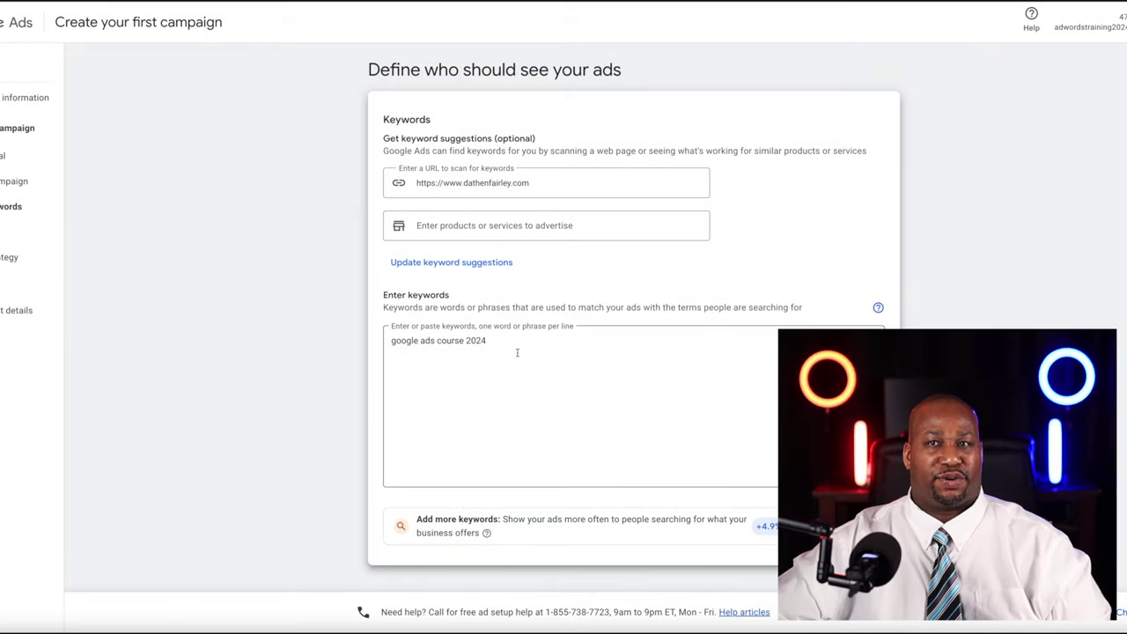
left_click(515, 345)
key("Return")
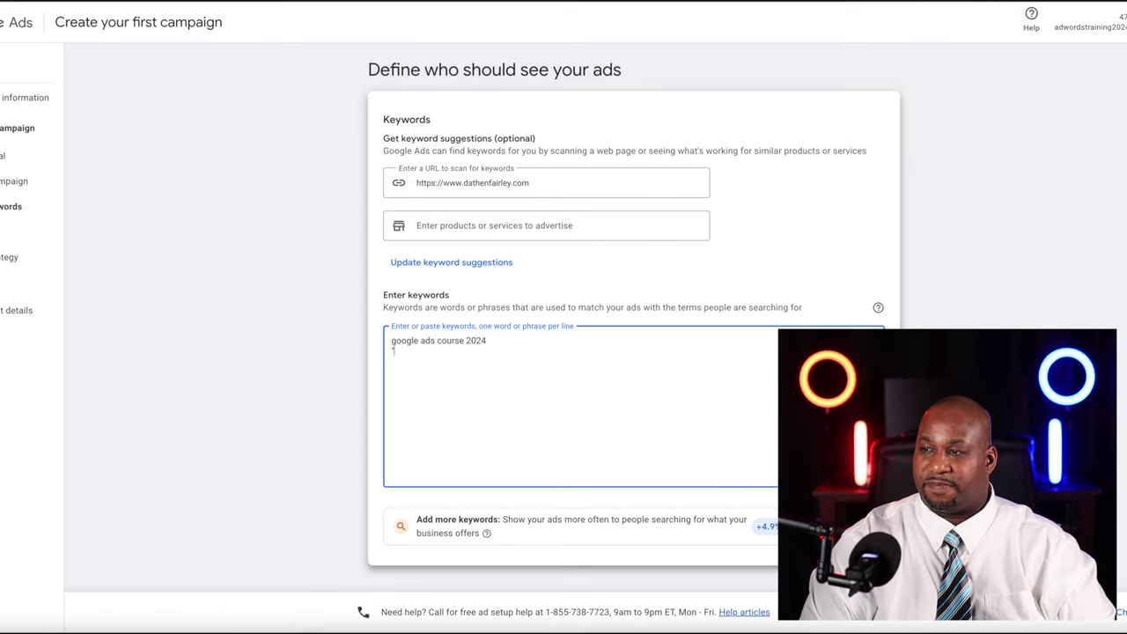
type("\"google ")
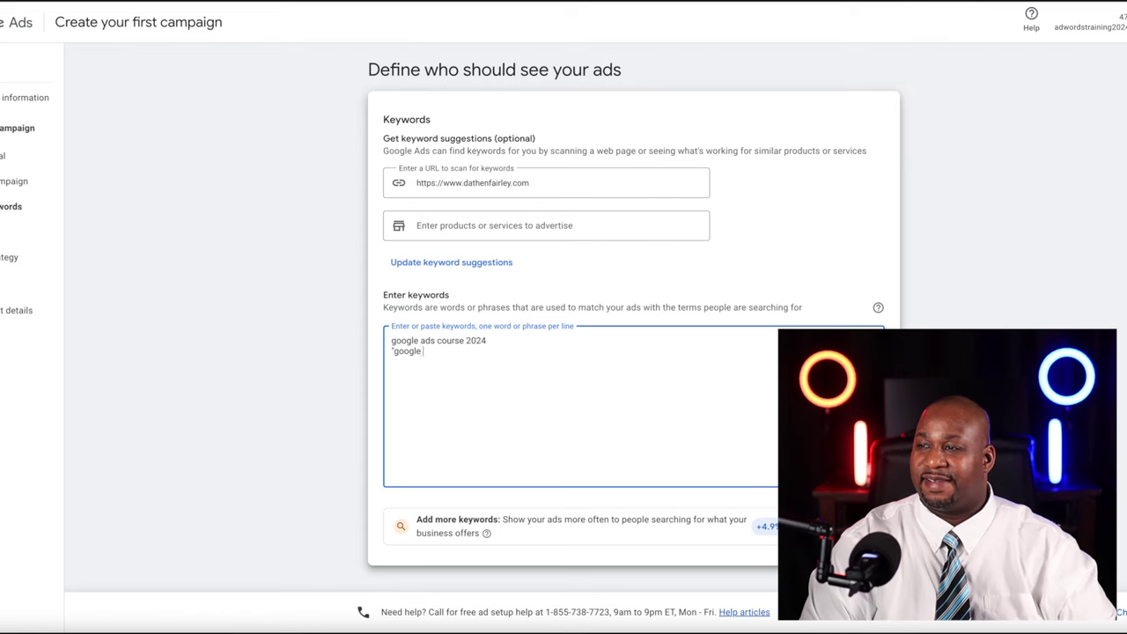
type("ads course")
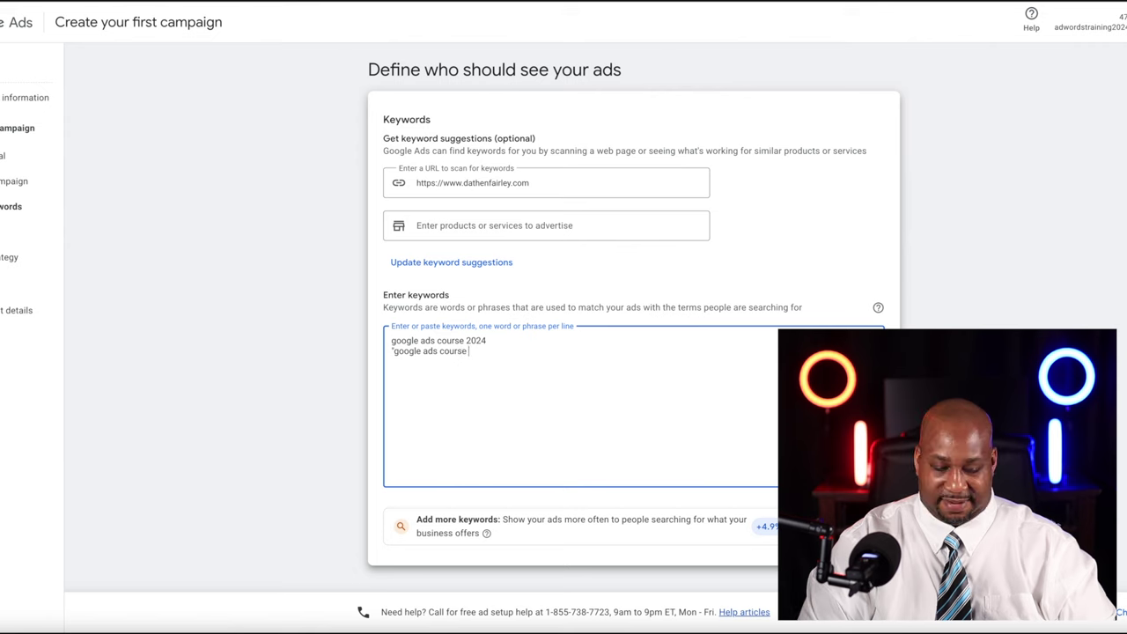
type(" 2024\"")
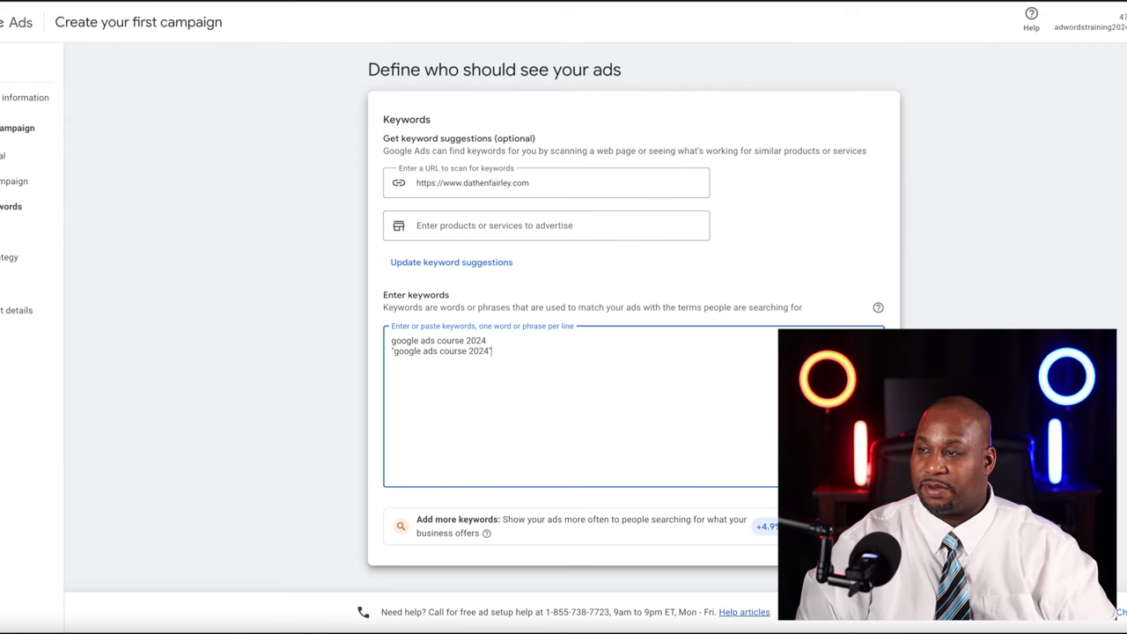
type(" [google ads course 2024")
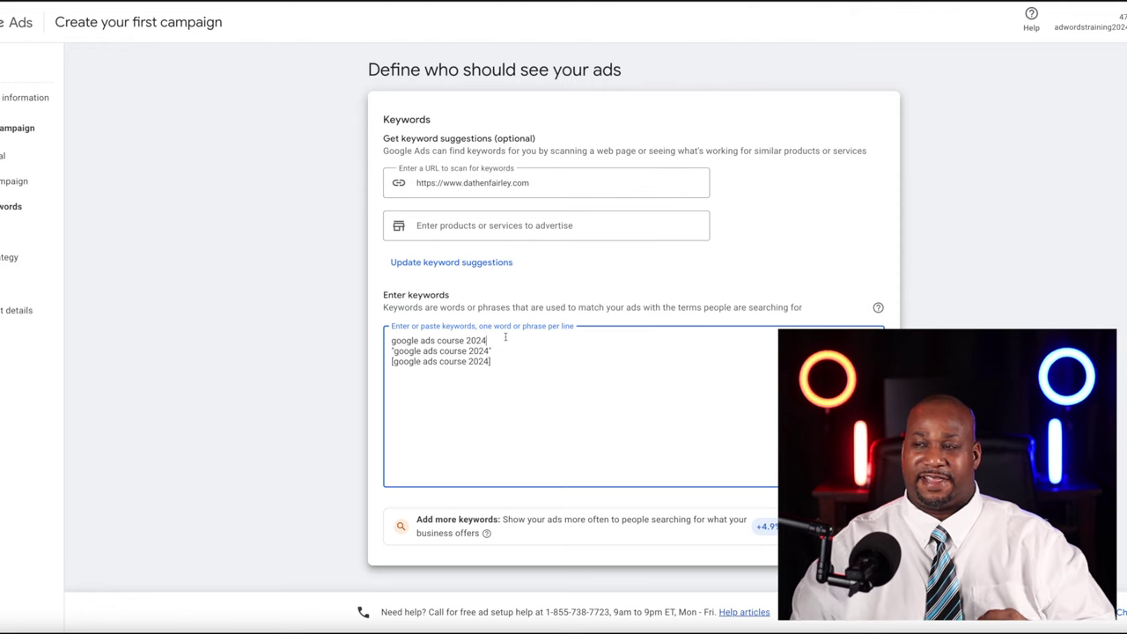
key("Return")
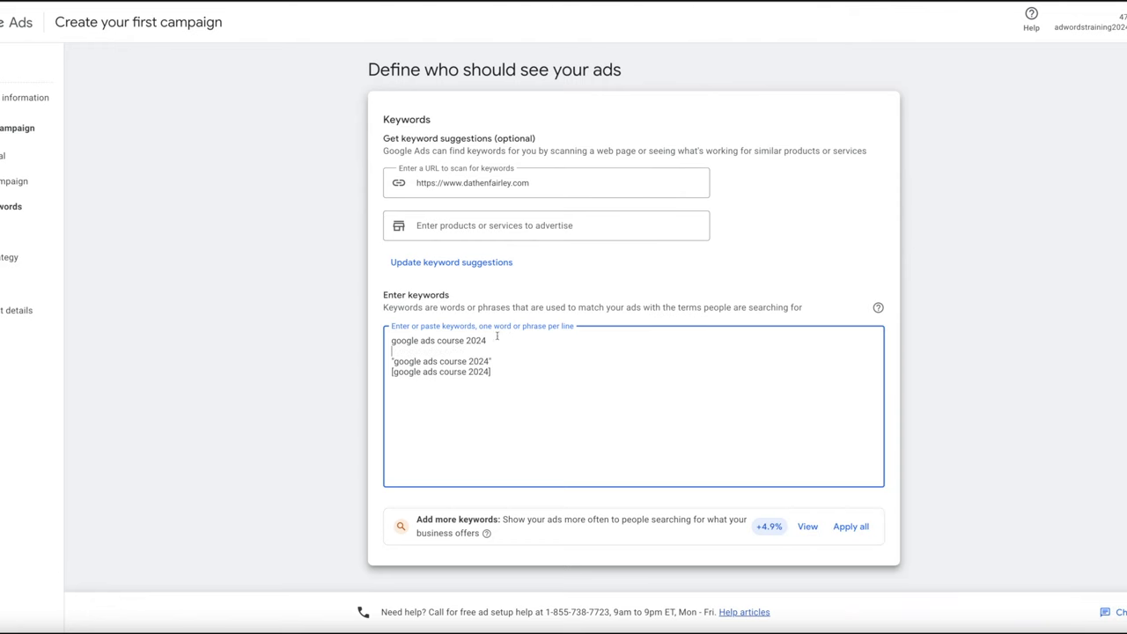
key("Return")
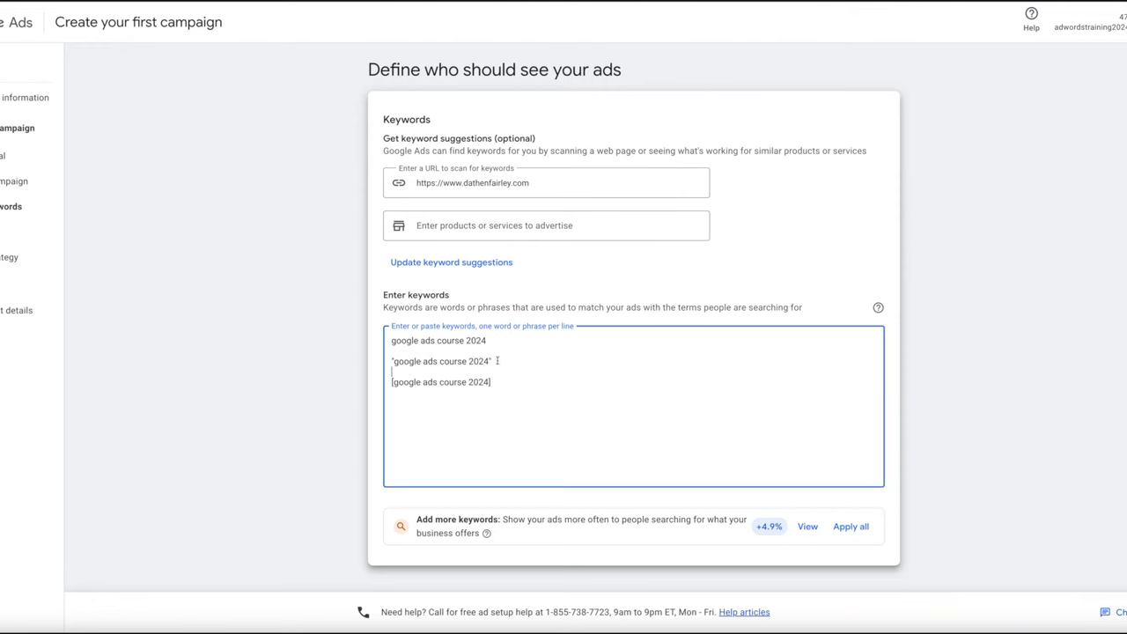
- Compare the quoted and bracketed keywords with the phrase match and exact match notation in the keyword help
left_click_drag(491, 361, 392, 361)
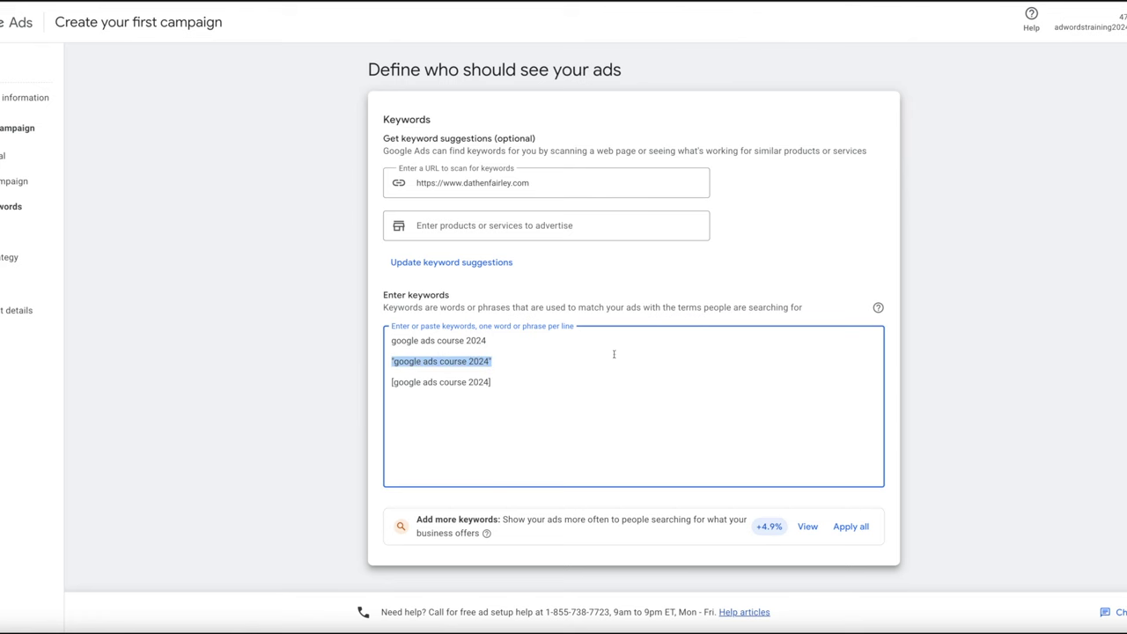
left_click(878, 308)
left_click_drag(899, 374, 1009, 381)
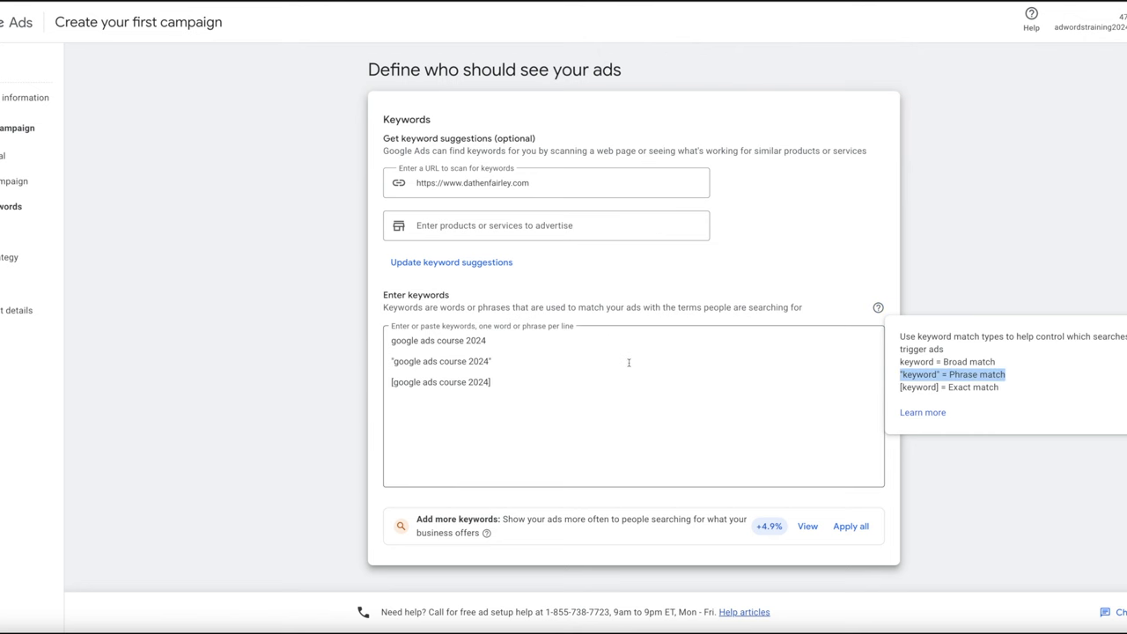
left_click(629, 362)
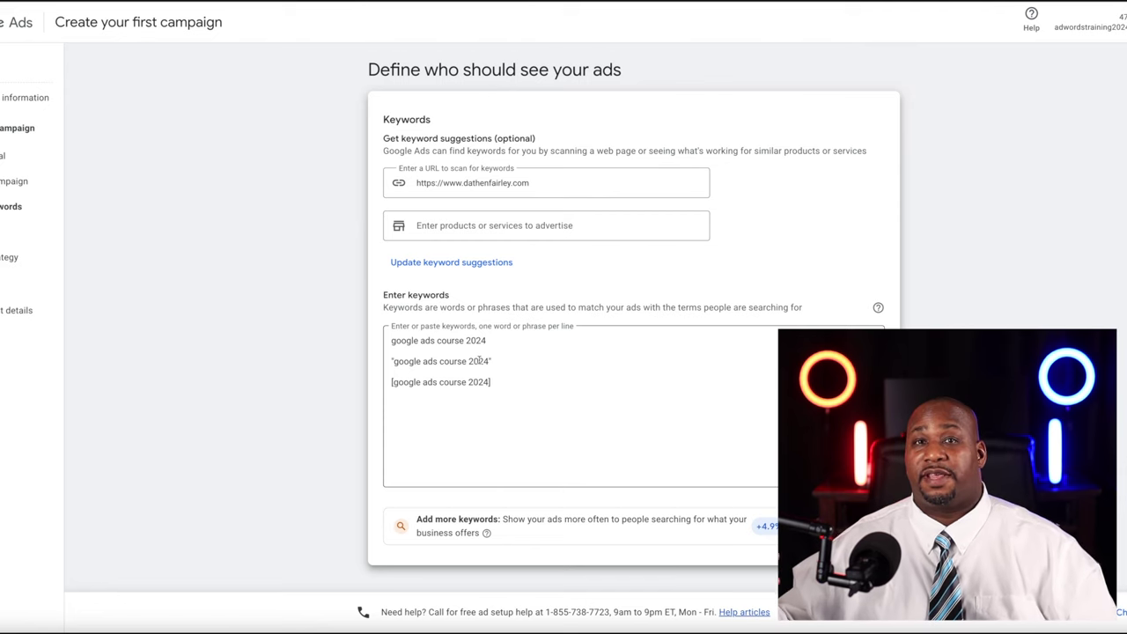
left_click(500, 382)
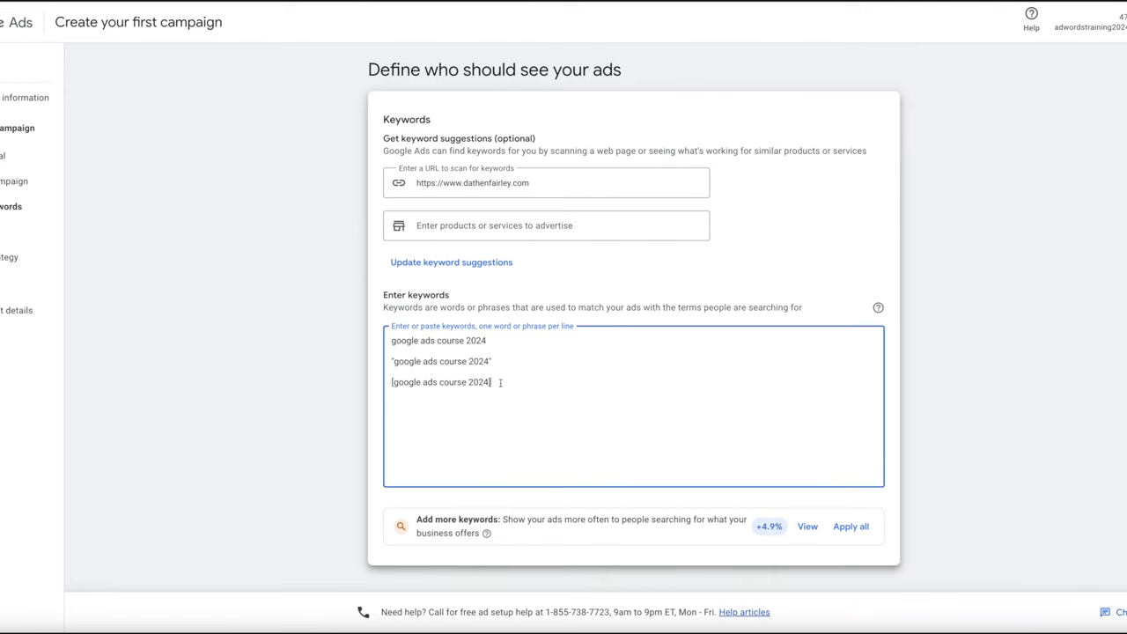
left_click(879, 308)
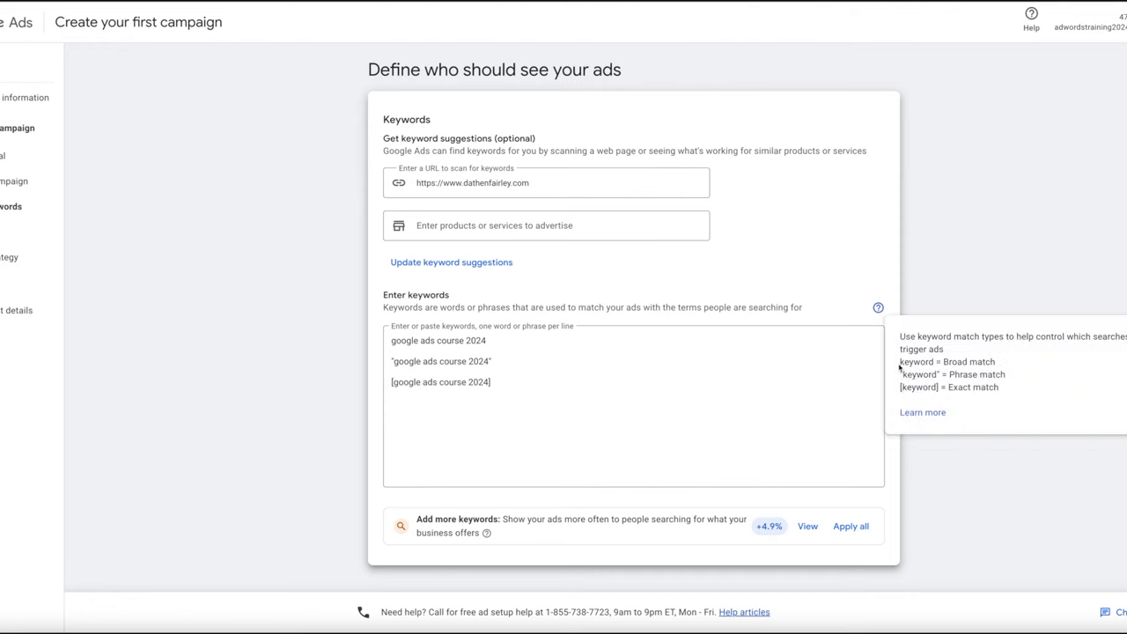
left_click_drag(900, 387, 973, 387)
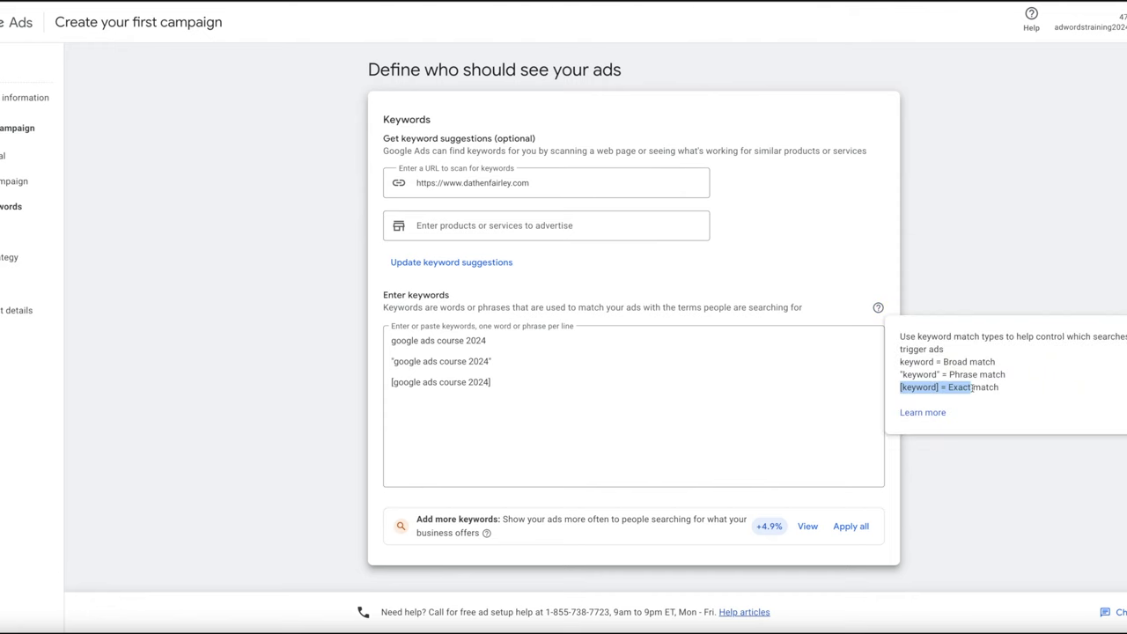
mouse_move(878, 305)
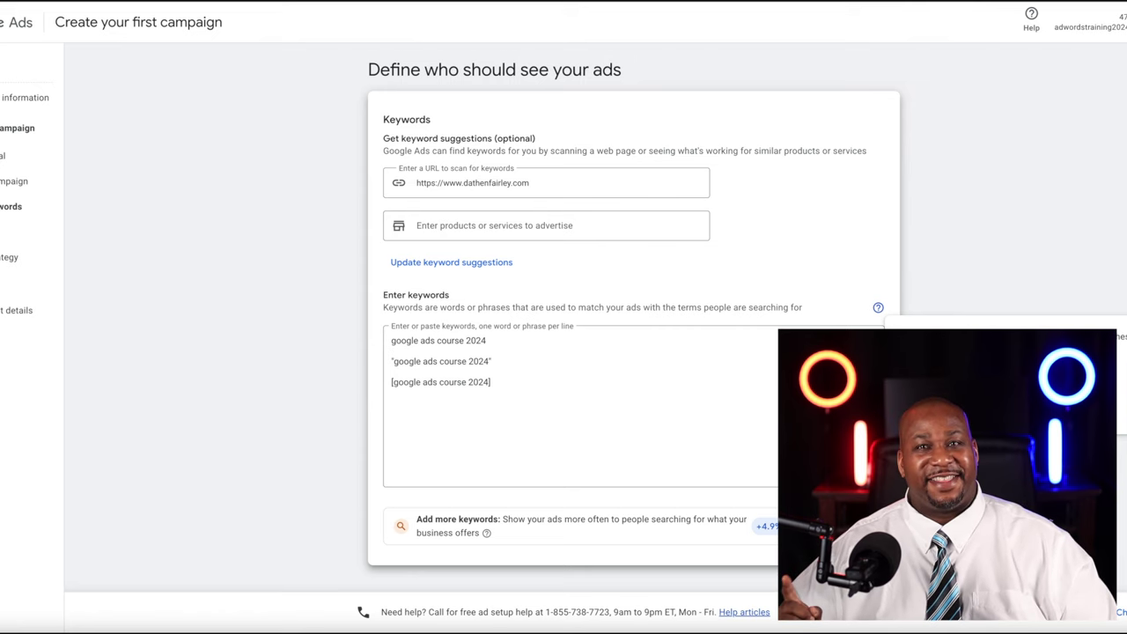
left_click(527, 380)
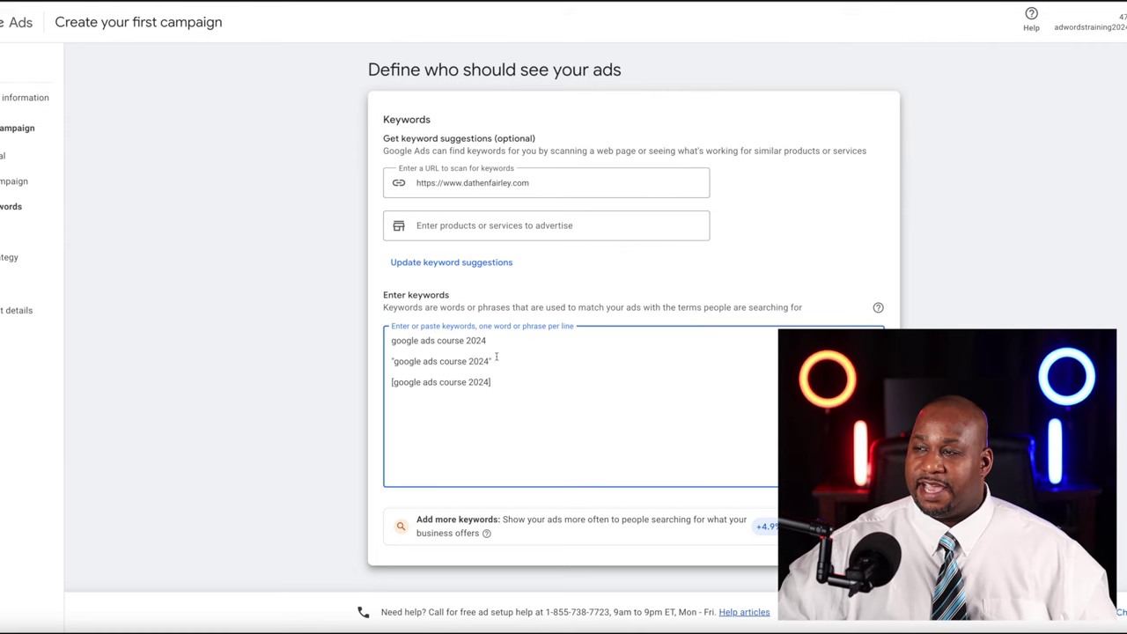
- Delete the broad match and phrase match keywords from the list, keeping only [google ads course 2024]
left_click_drag(482, 347, 388, 348)
triple_click(389, 341)
key("BackSpace")
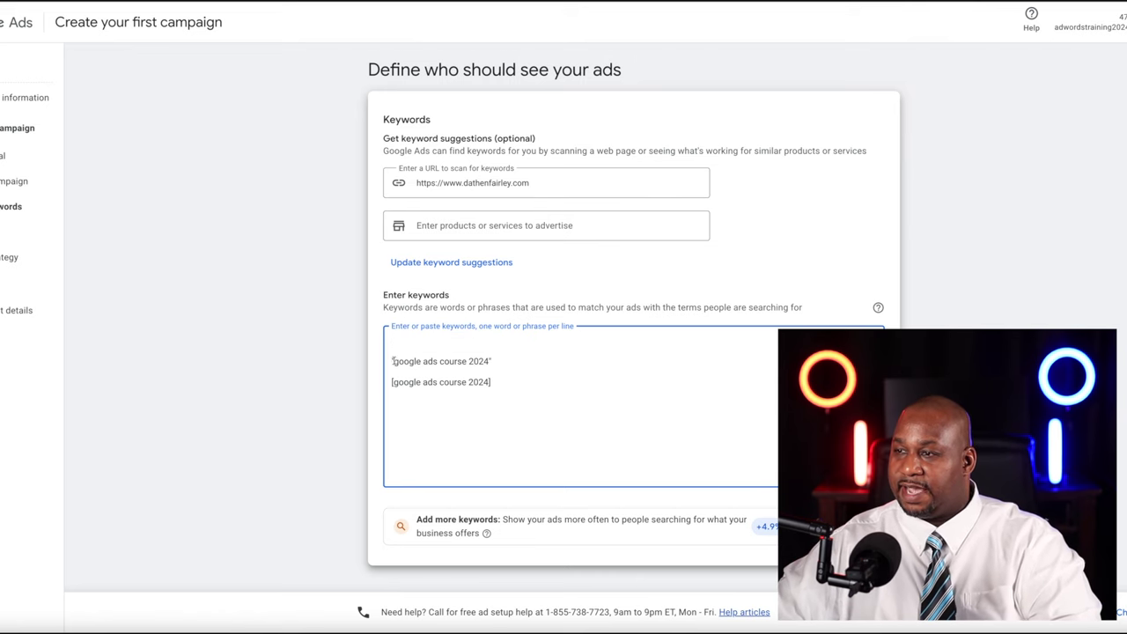
left_click_drag(390, 361, 497, 385)
left_click(530, 385)
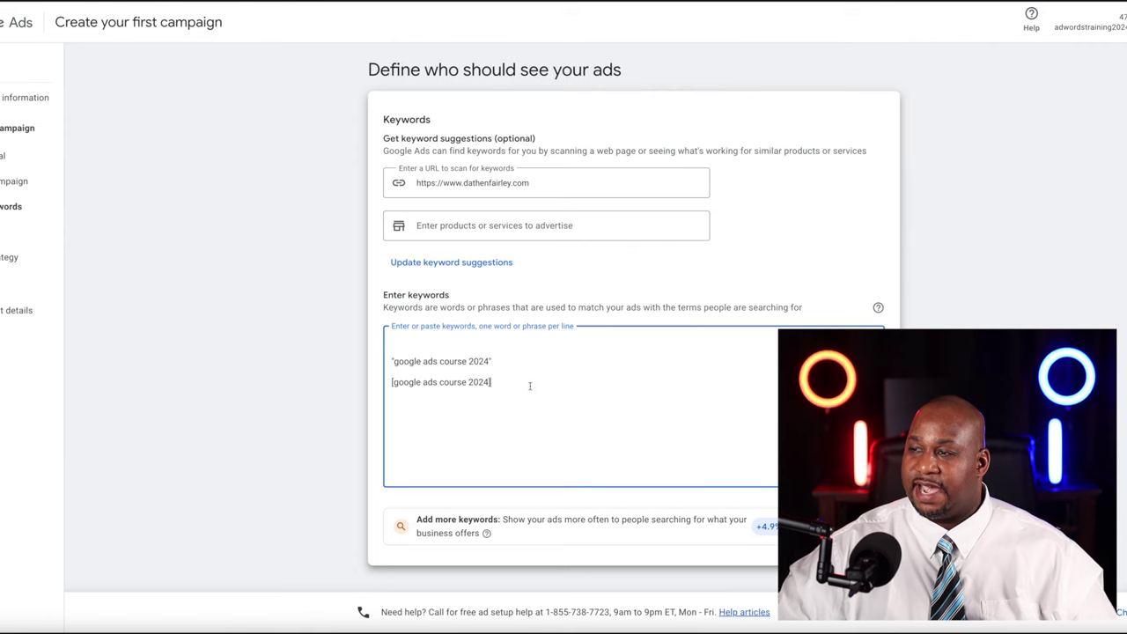
triple_click(387, 361)
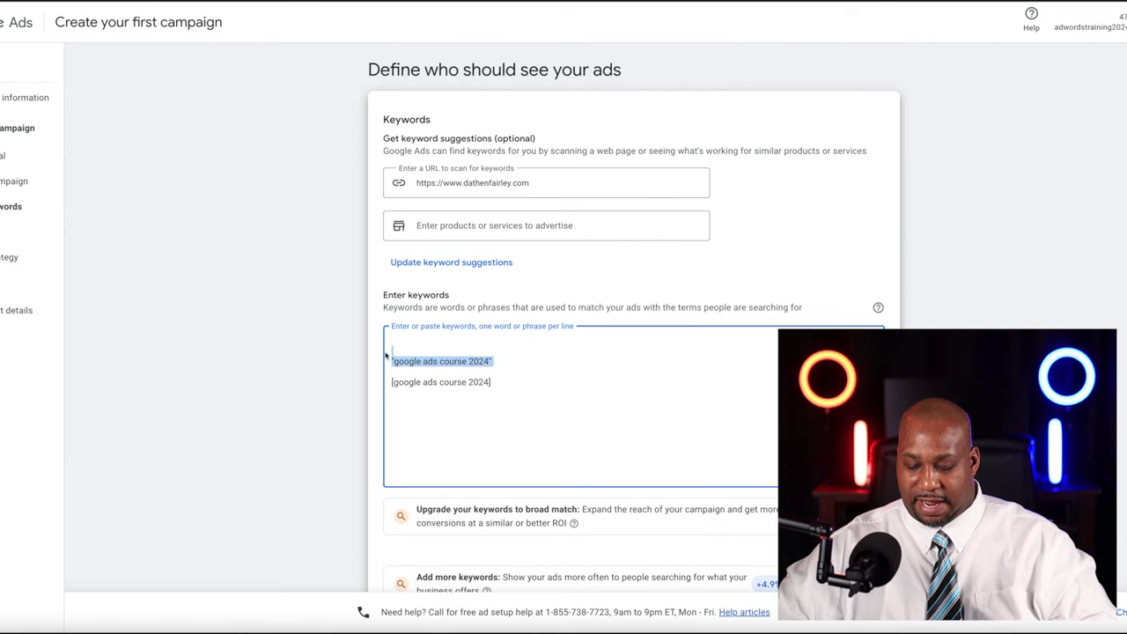
key("BackSpace")
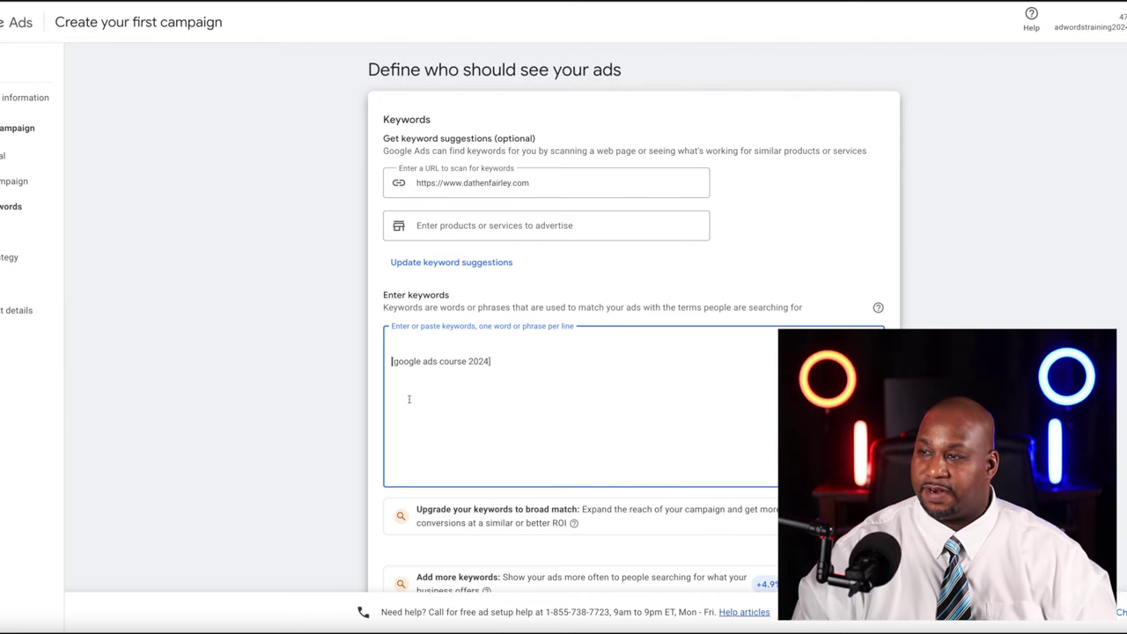
- Open the campaign's location targeting settings for editing
scroll(409, 398, "down", 2)
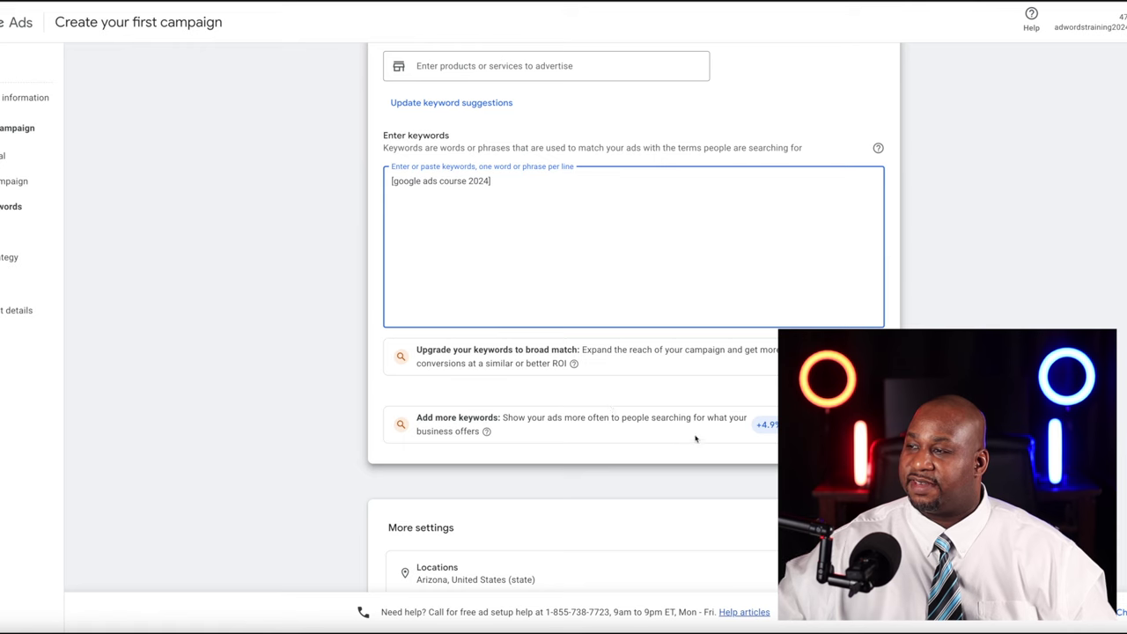
scroll(597, 414, "down", 1)
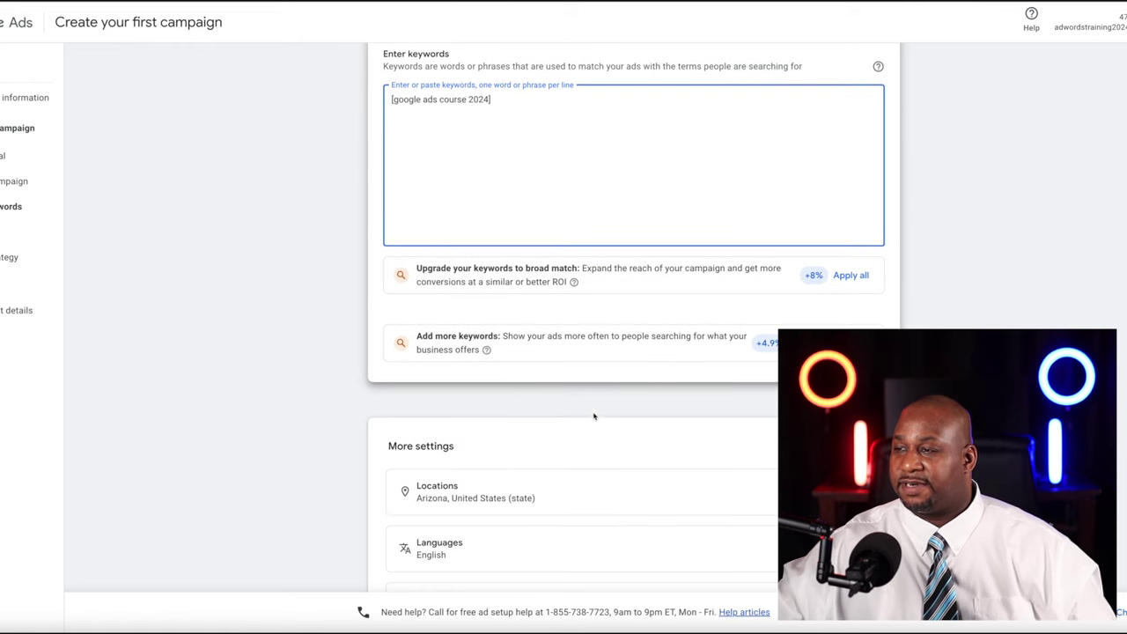
scroll(420, 384, "down", 2)
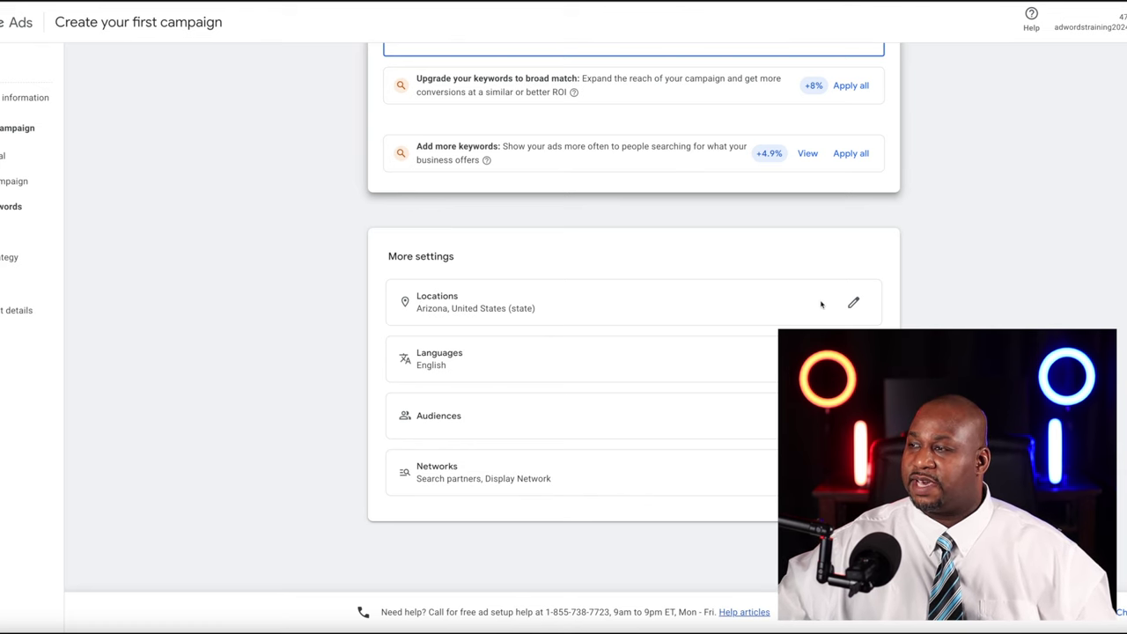
left_click(851, 304)
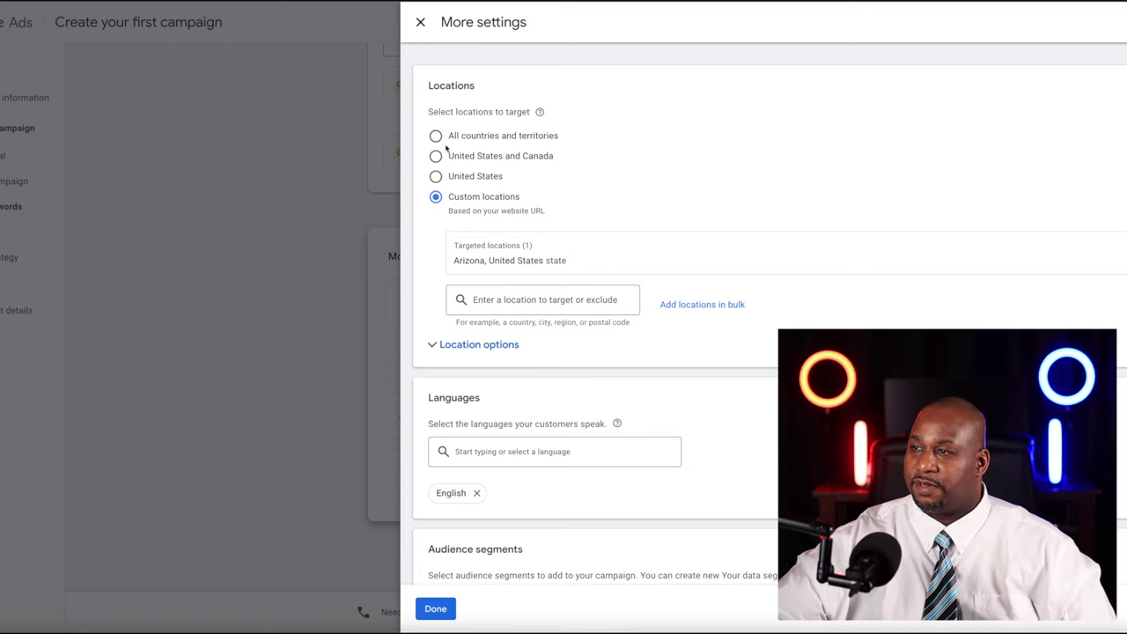
- Try targeting all countries and territories, United States and Canada, and United States in turn
left_click(437, 138)
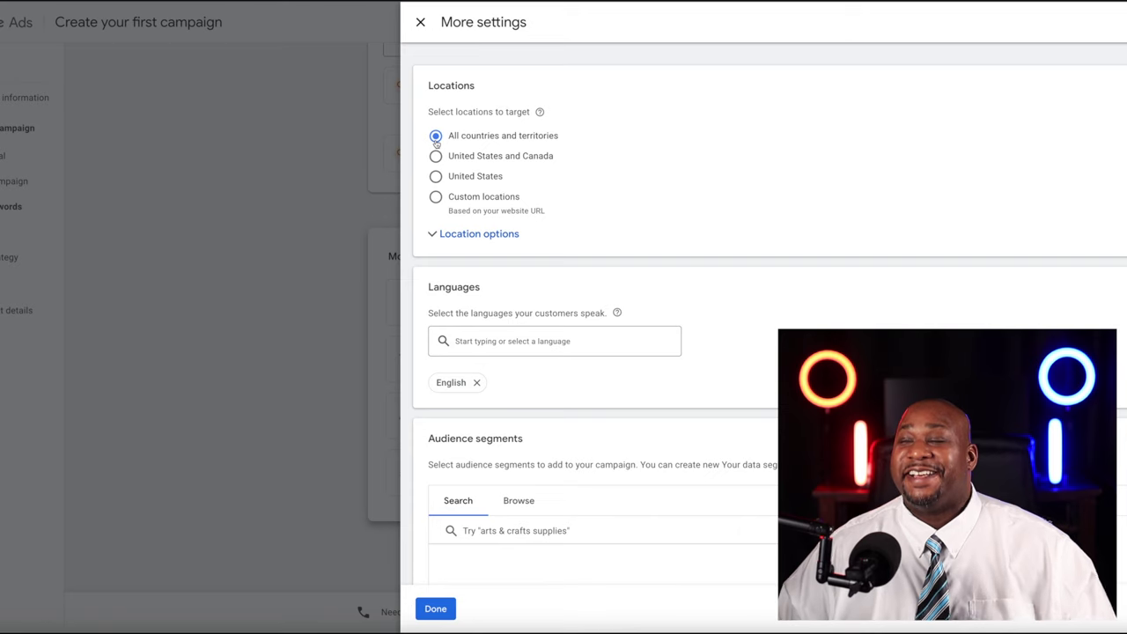
left_click(435, 156)
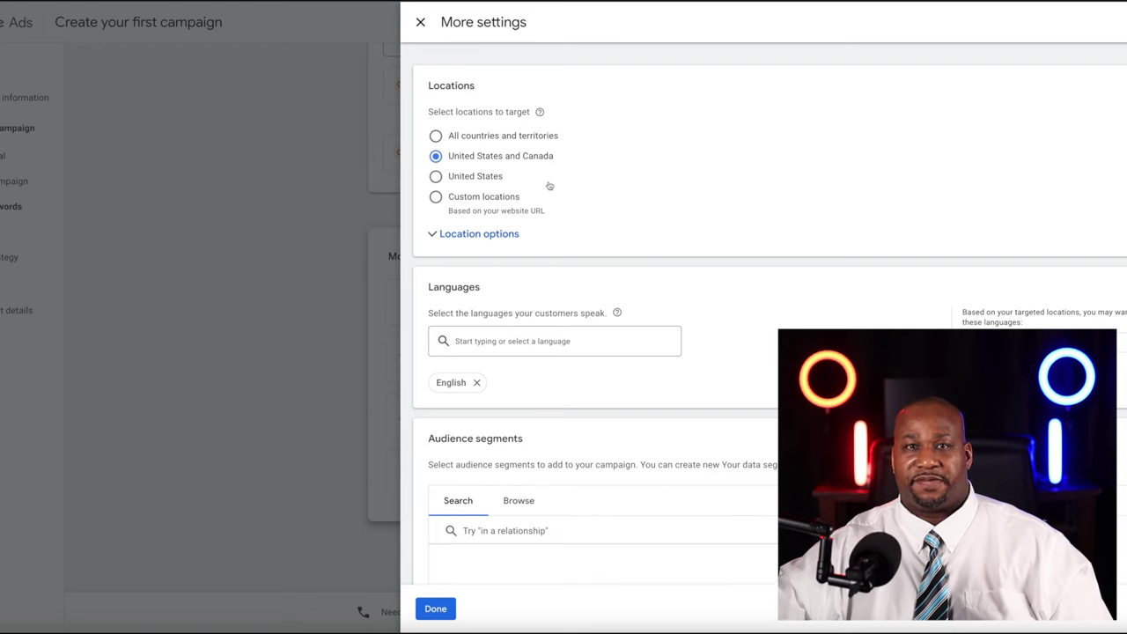
left_click(435, 177)
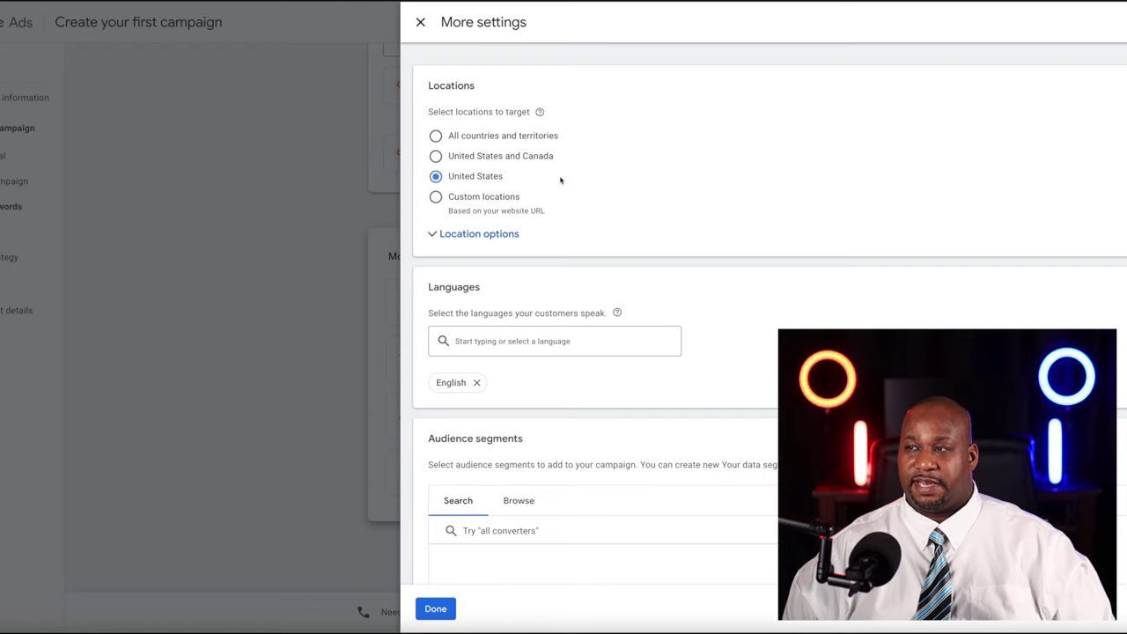
- Switch the targeting to custom locations and target the state of Ohio, United States
left_click(436, 197)
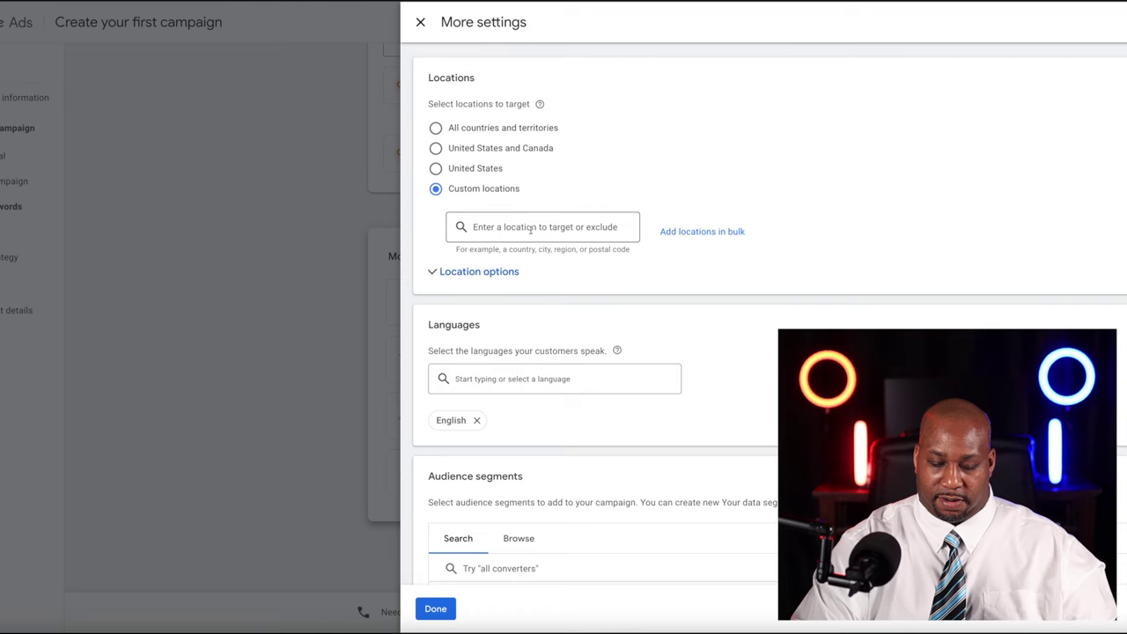
type("Ohio")
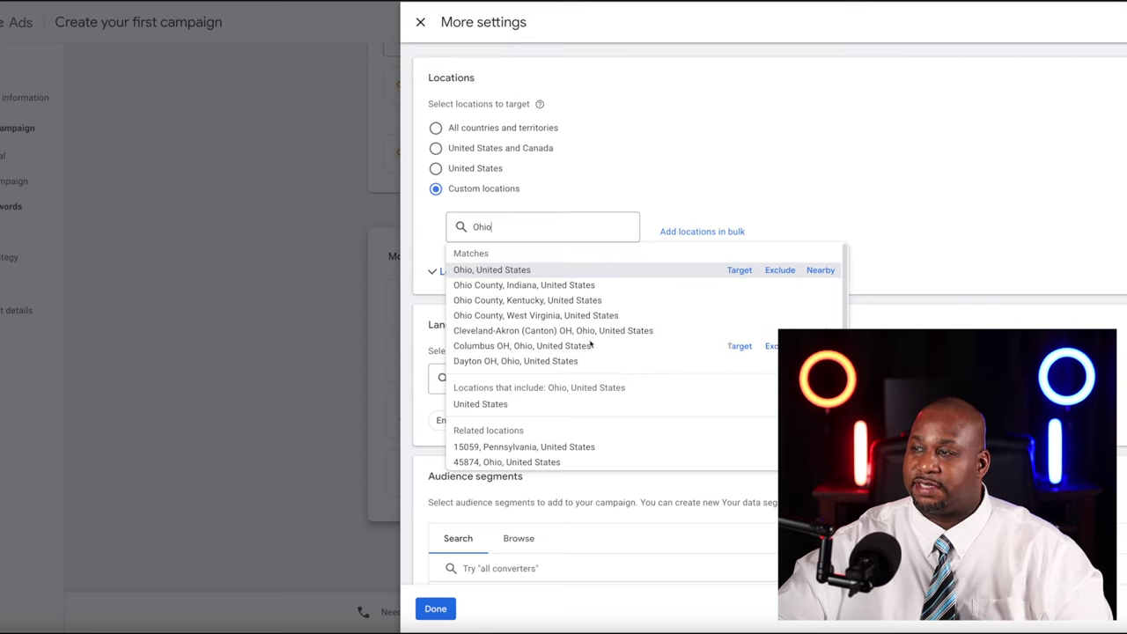
scroll(572, 290, "down", 1)
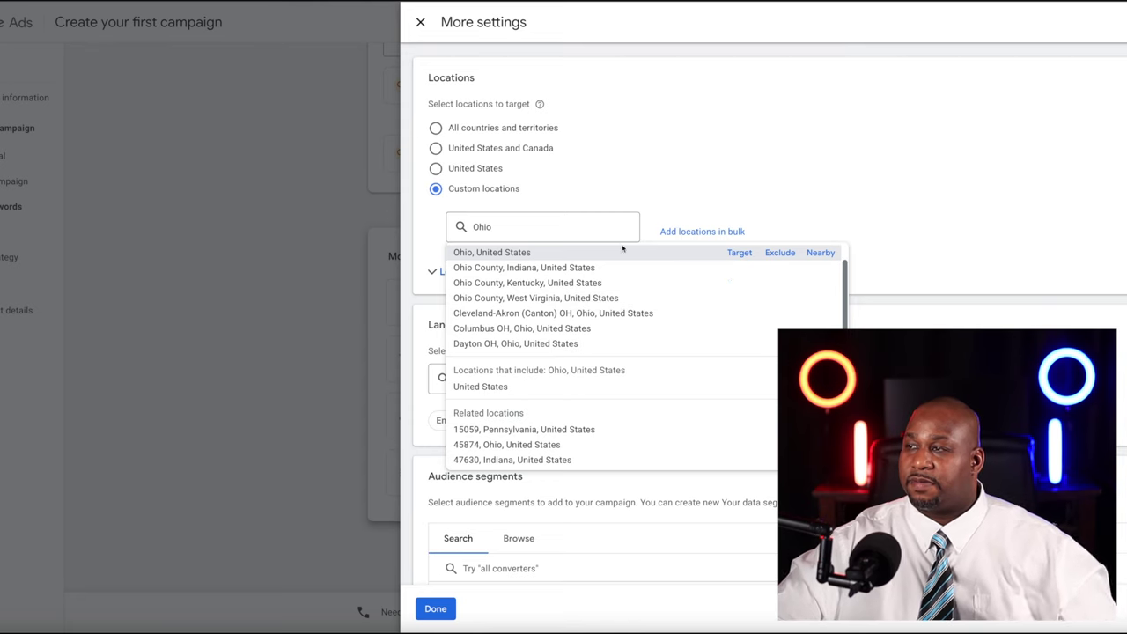
left_click(730, 254)
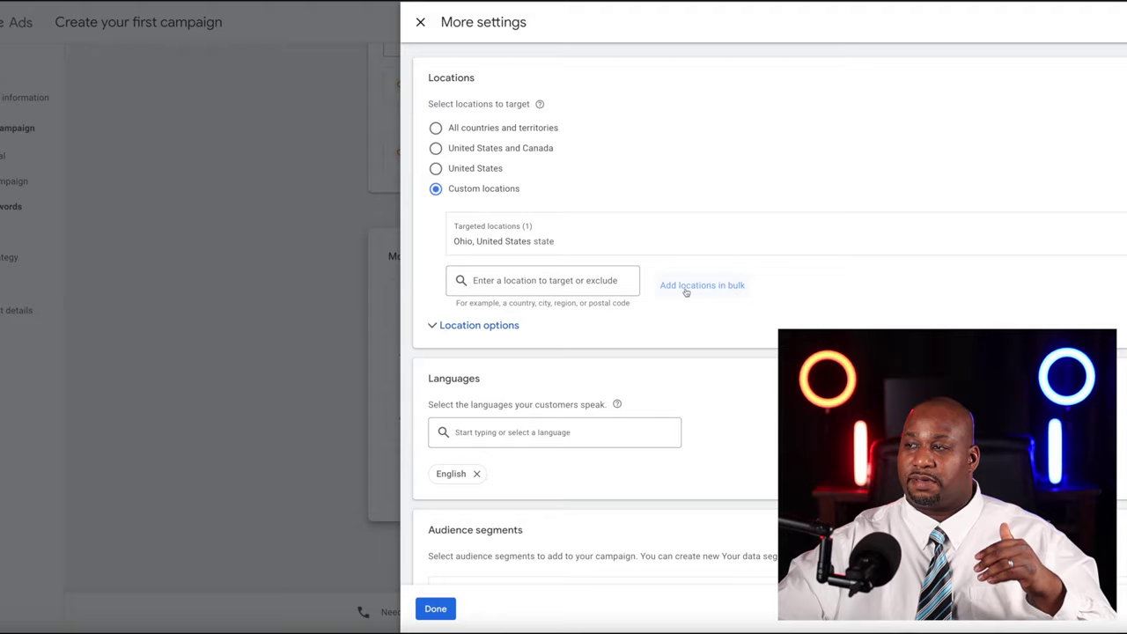
- Try adding new york as a targeted location through bulk location entry
left_click(686, 287)
type("p")
key("BackSpace")
type("p")
key("BackSpace")
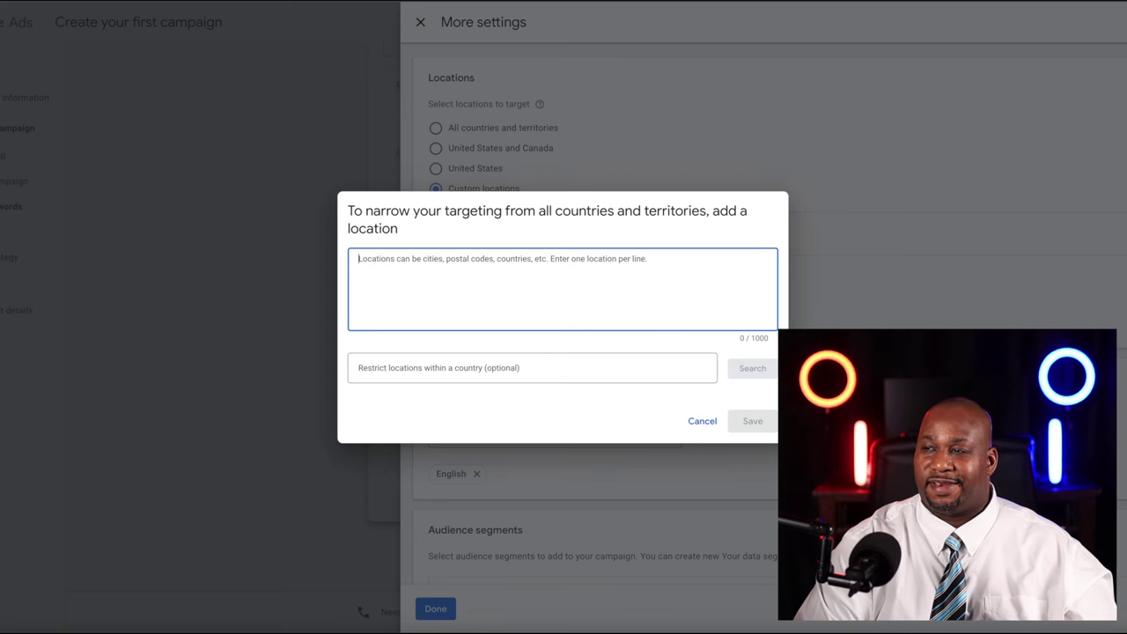
type("new york")
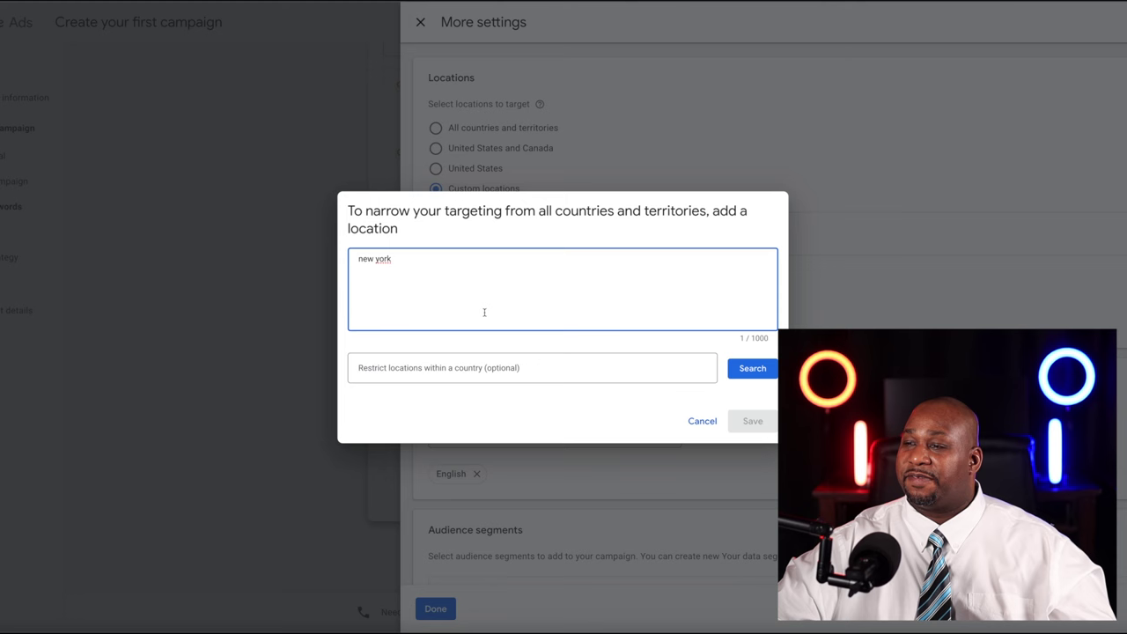
- Look through the countries available for restricting the bulk locations, and cancel the bulk entry
left_click(449, 368)
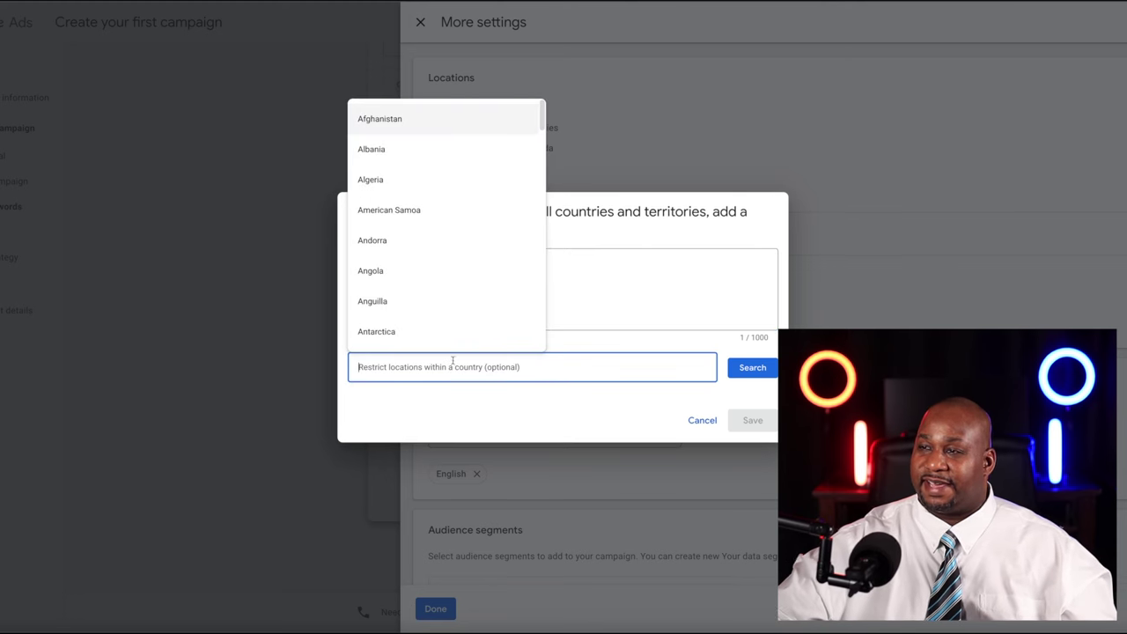
scroll(449, 308, "down", 10)
scroll(449, 310, "down", 20)
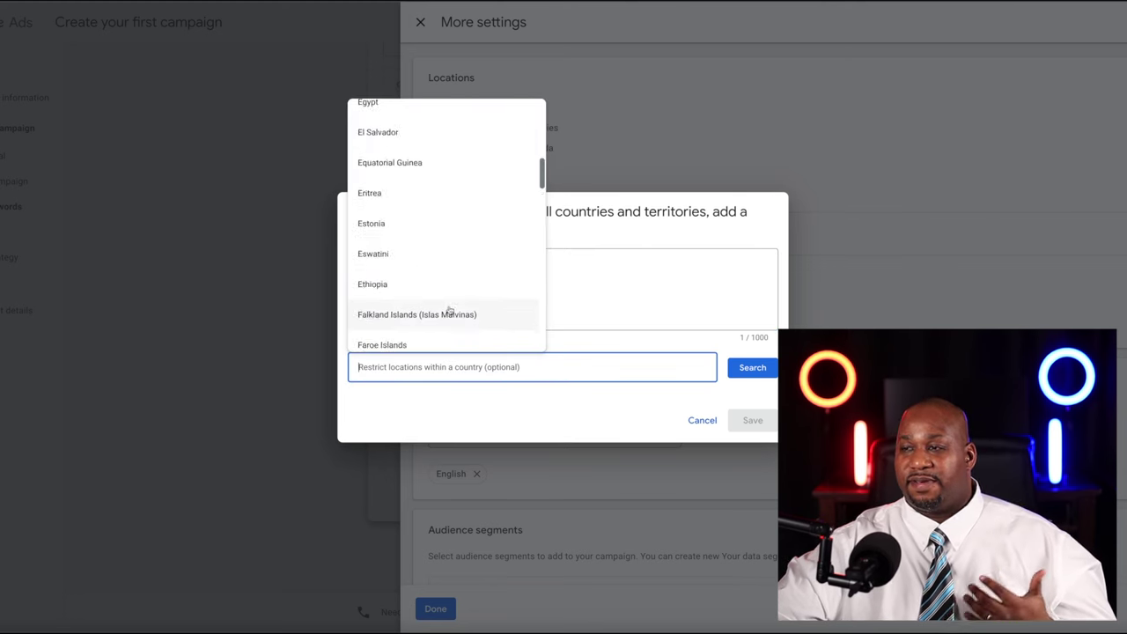
scroll(449, 314, "down", 12)
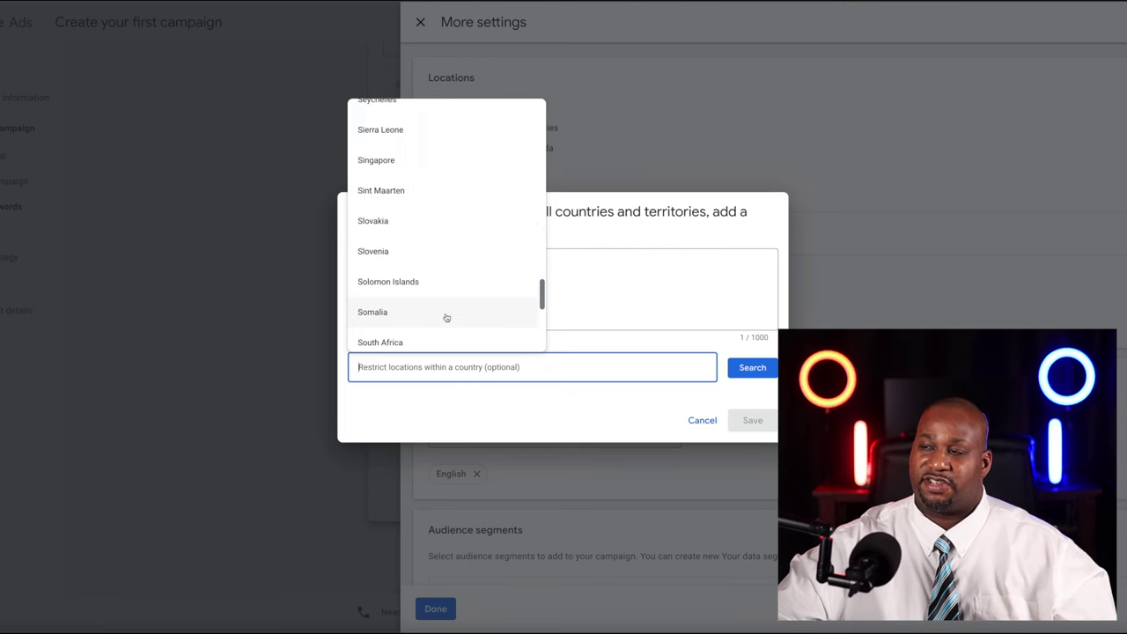
scroll(444, 319, "down", 5)
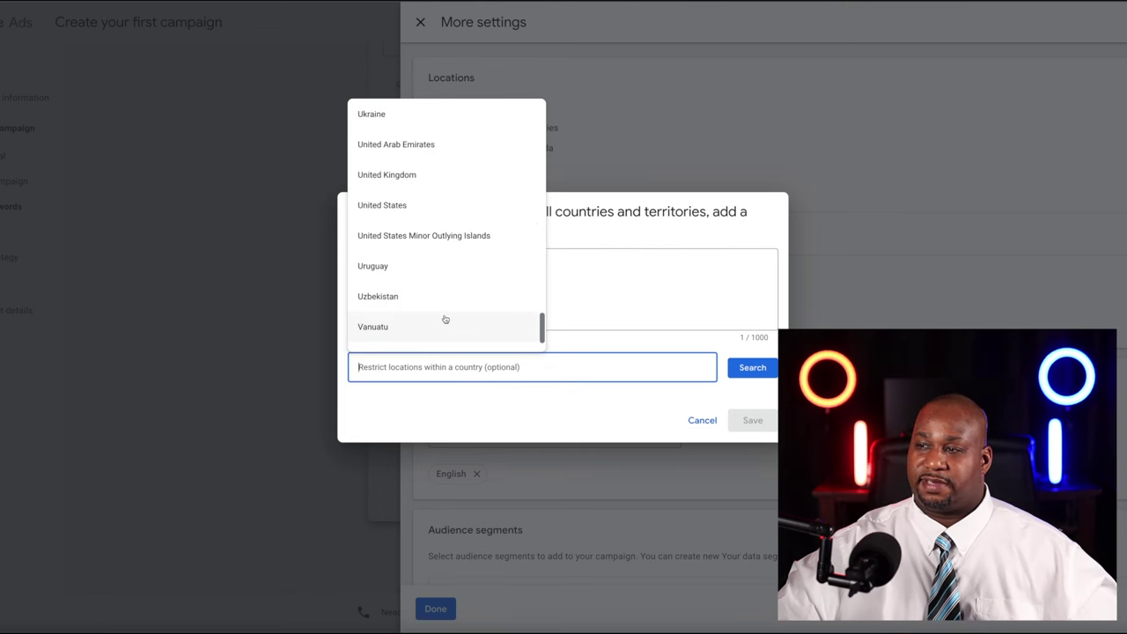
scroll(444, 319, "down", 3)
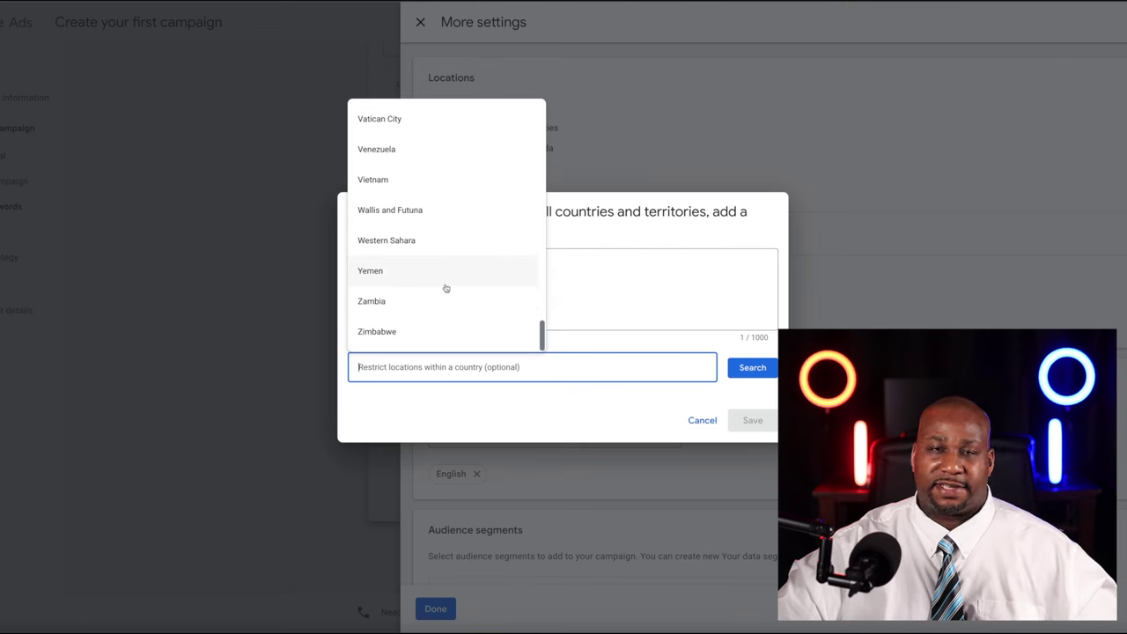
left_click(571, 297)
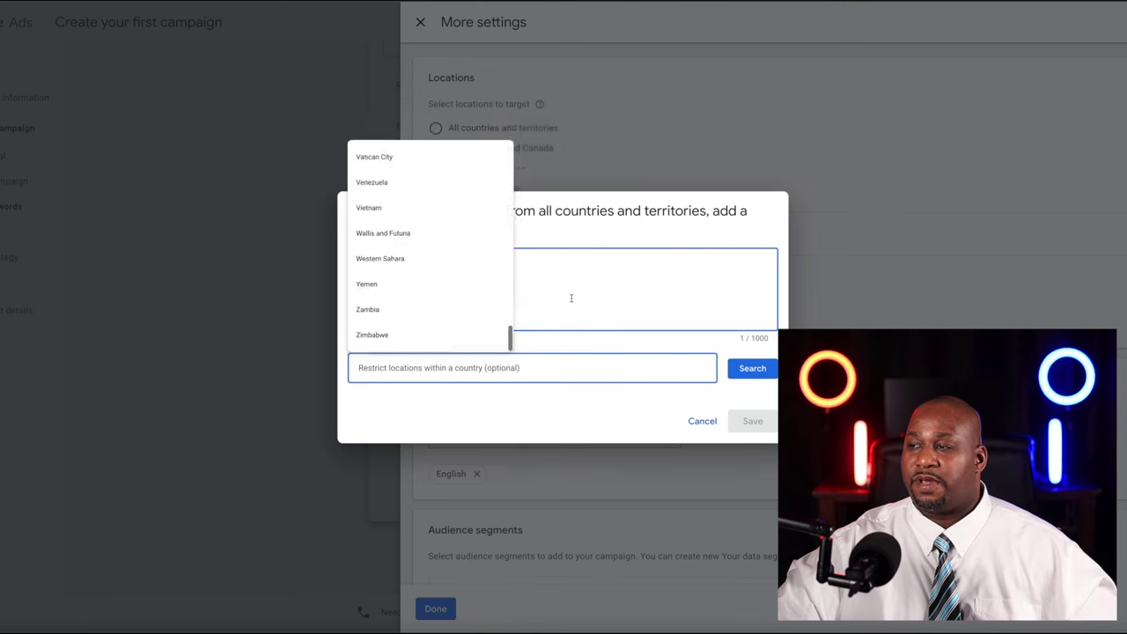
left_click(701, 420)
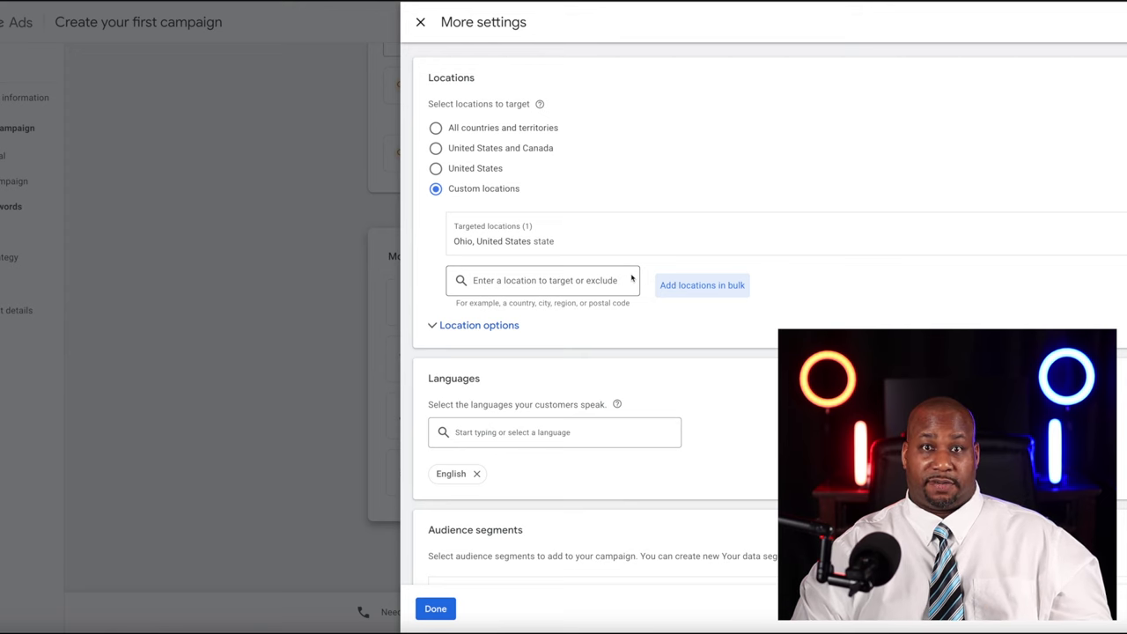
- Set the location options to Presence for people in or regularly in targeted locations, and Presence for people in excluded locations
left_click(432, 326)
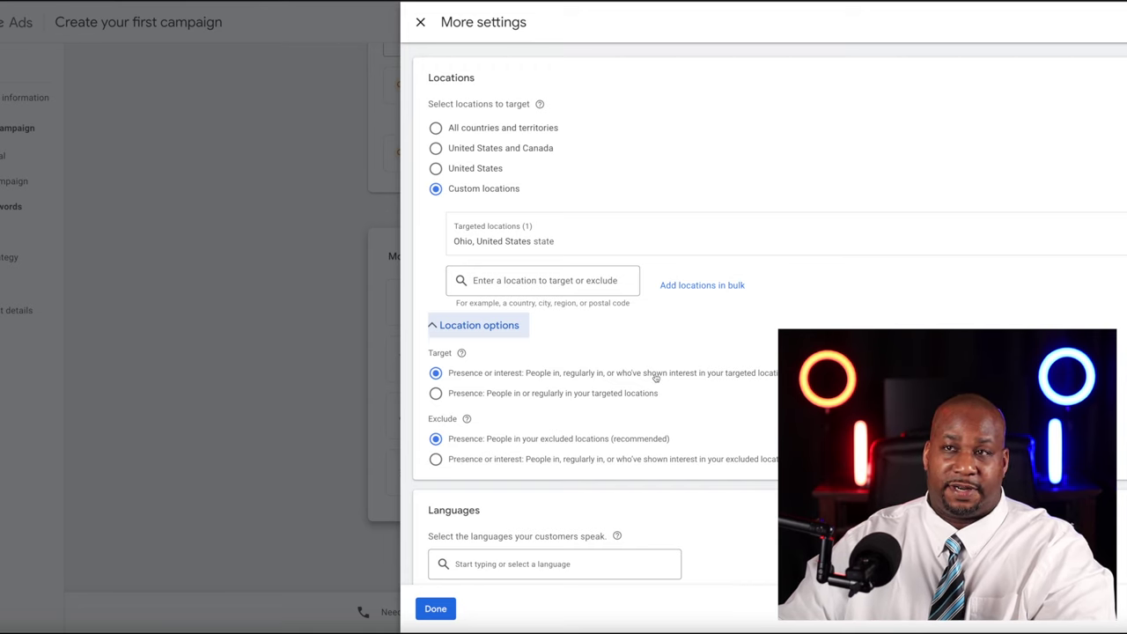
left_click(436, 395)
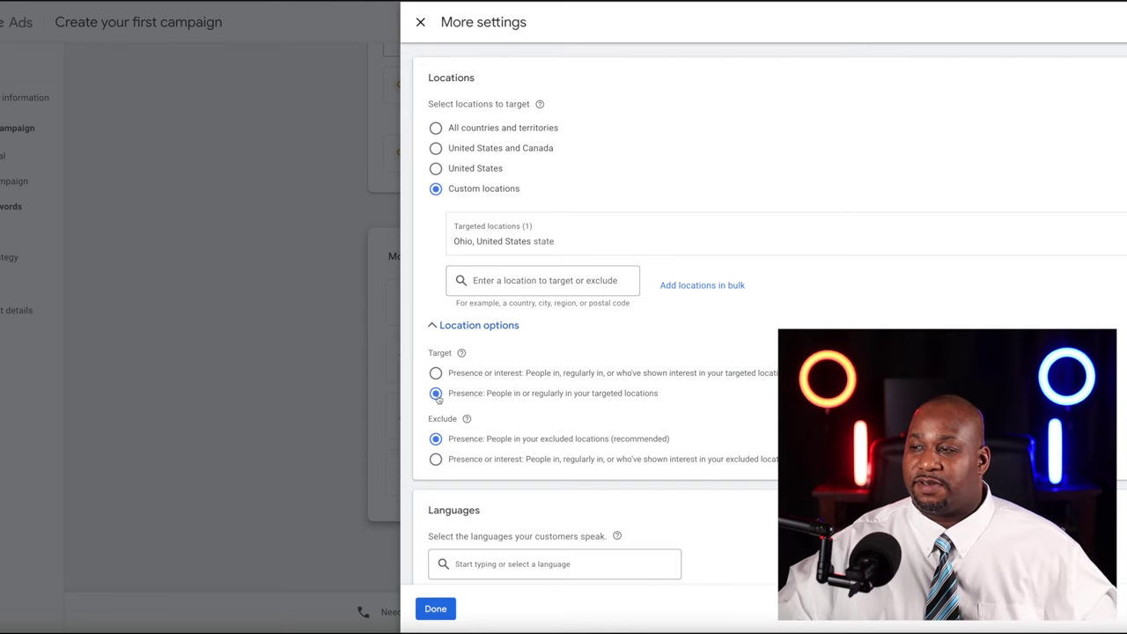
scroll(514, 420, "down", 2)
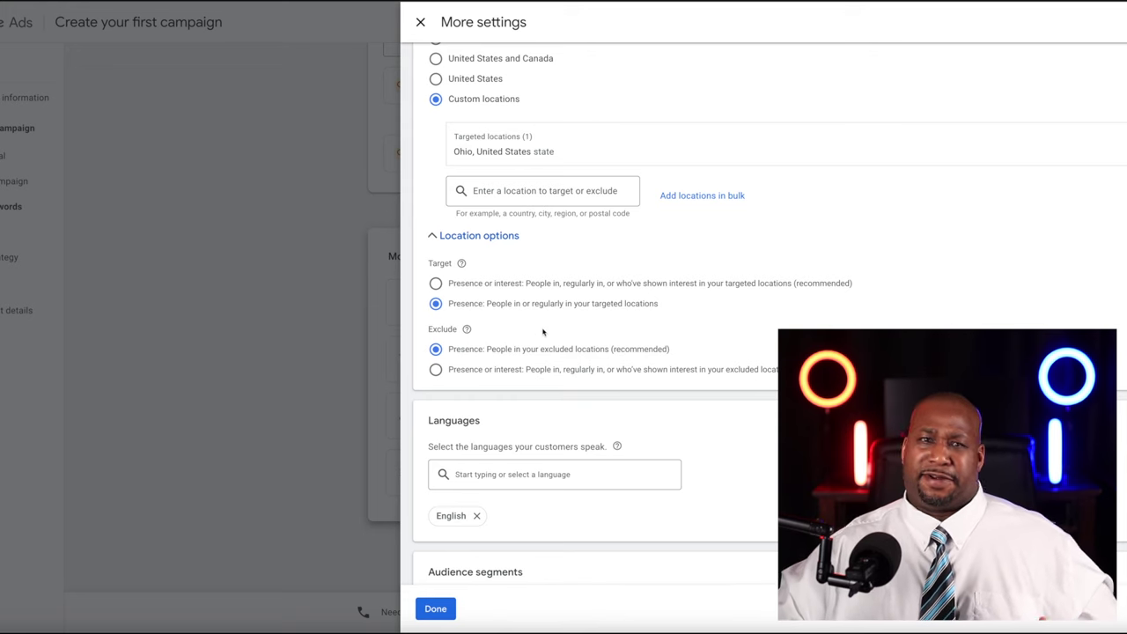
left_click(436, 368)
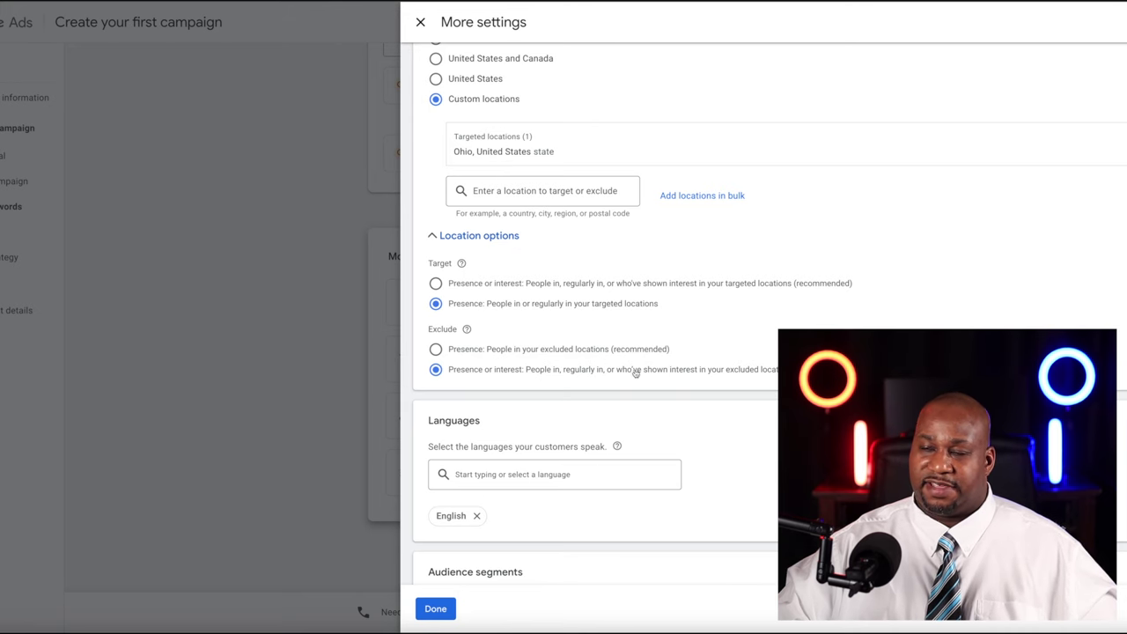
left_click(435, 349)
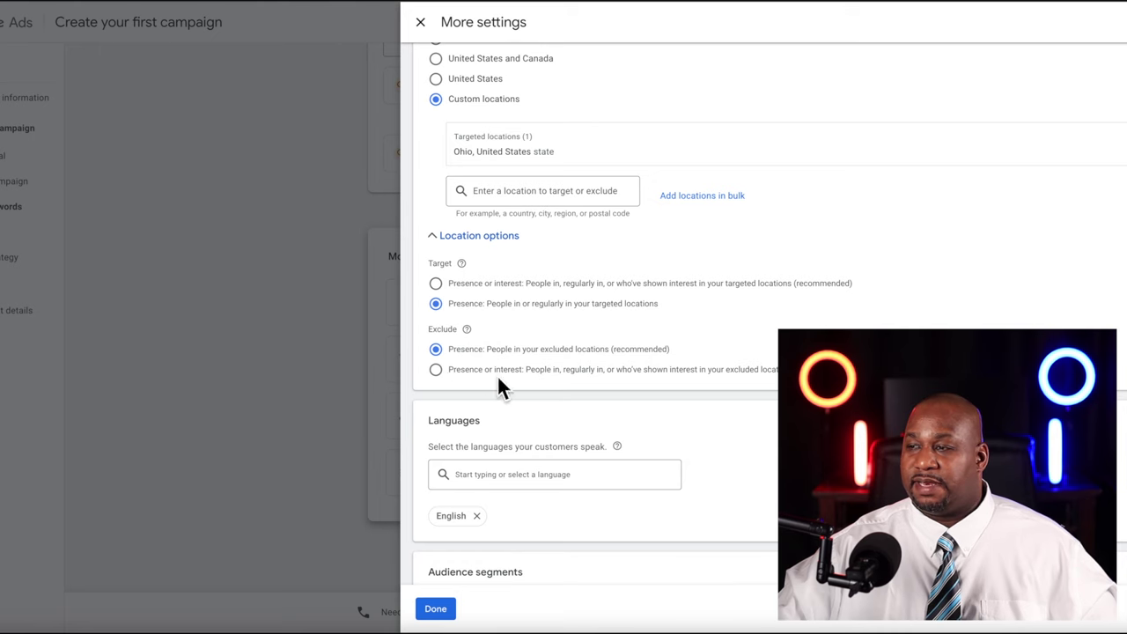
- Examine the audience segment categories, including the Parental Status group under detailed demographics
scroll(566, 485, "down", 2)
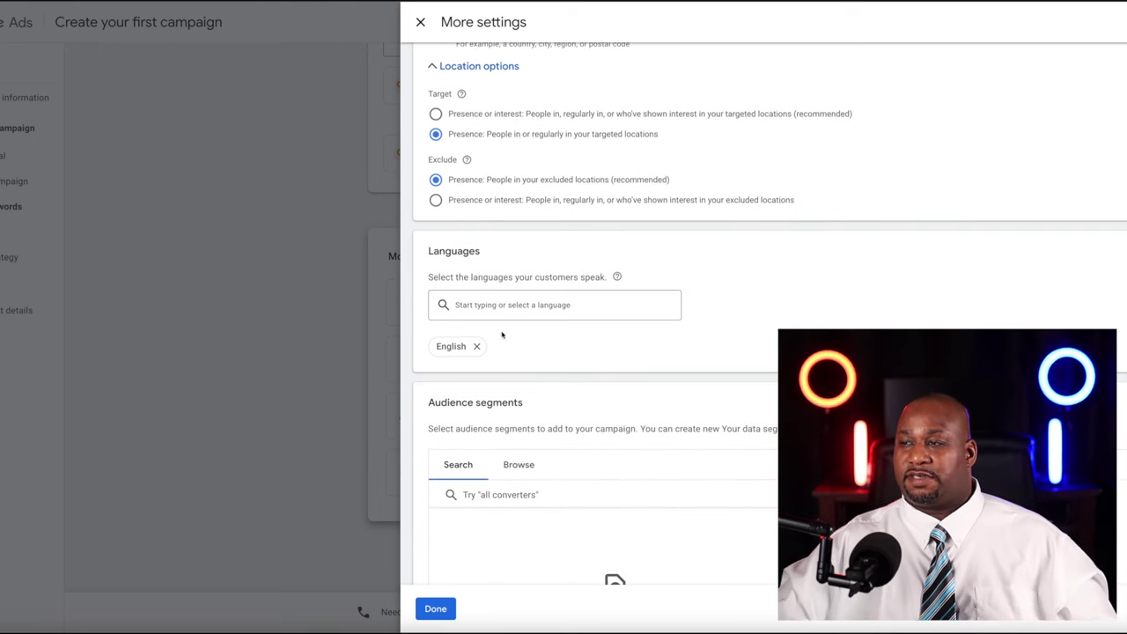
scroll(702, 284, "down", 3)
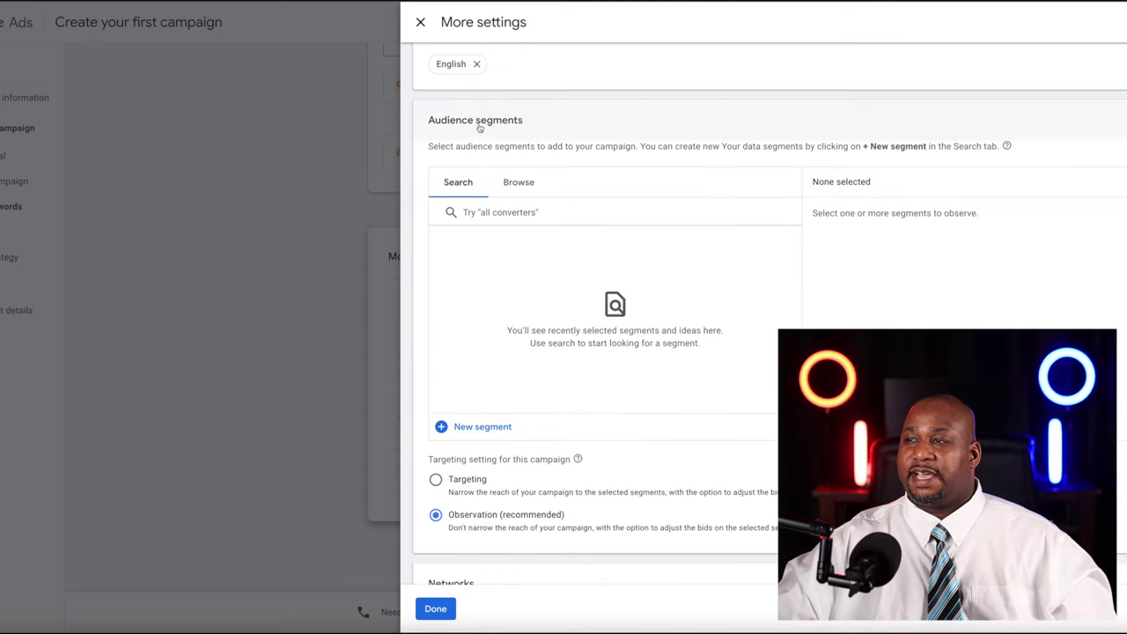
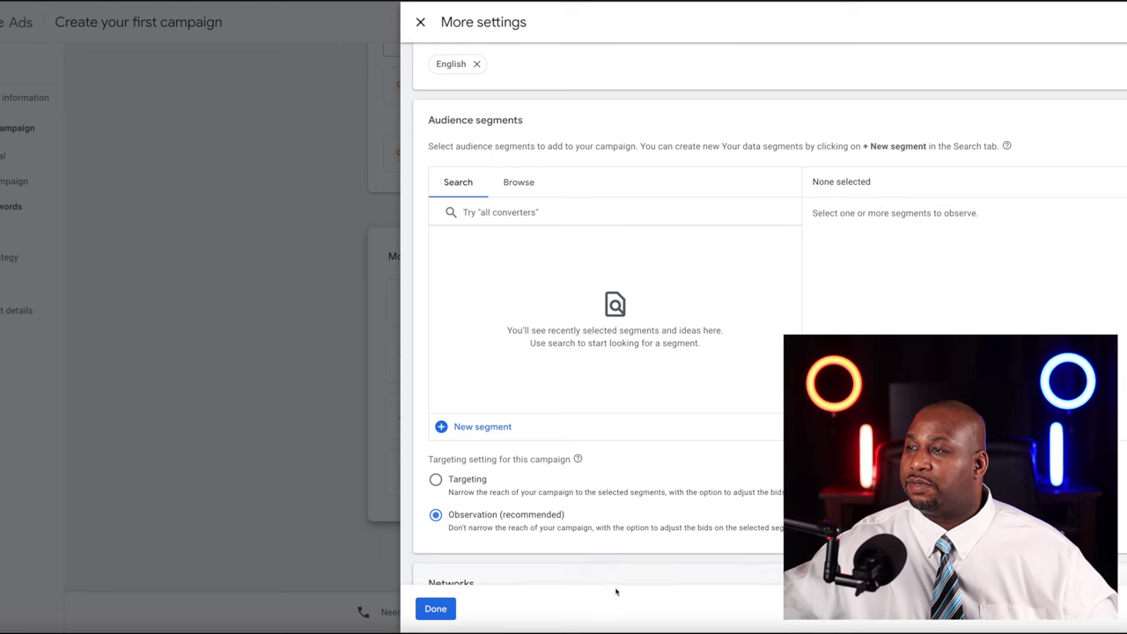
left_click(525, 203)
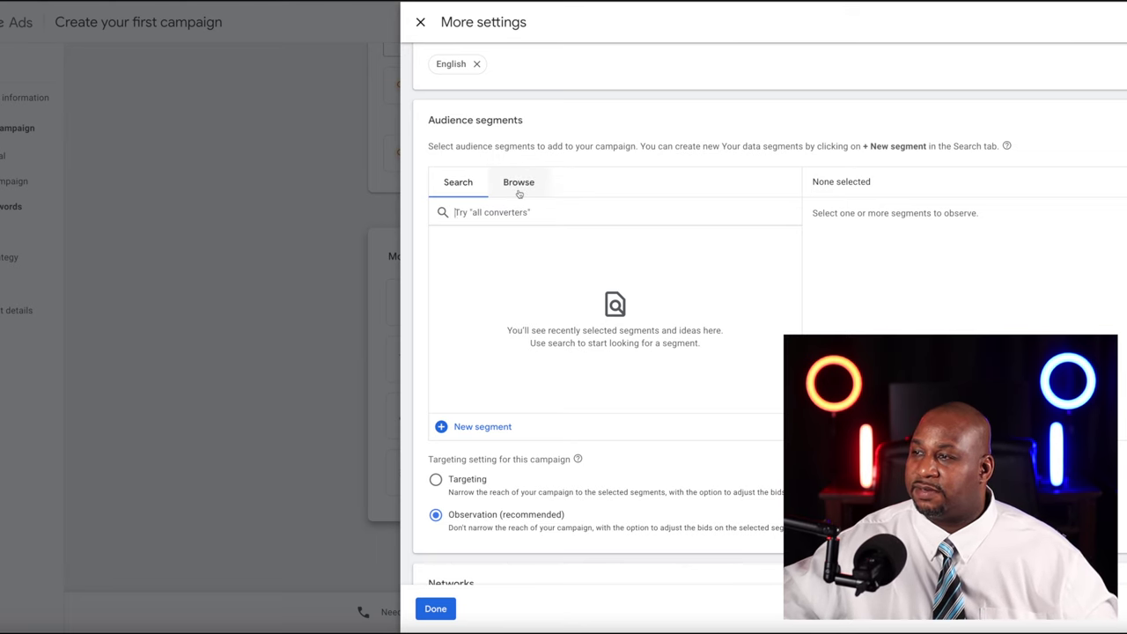
left_click(520, 191)
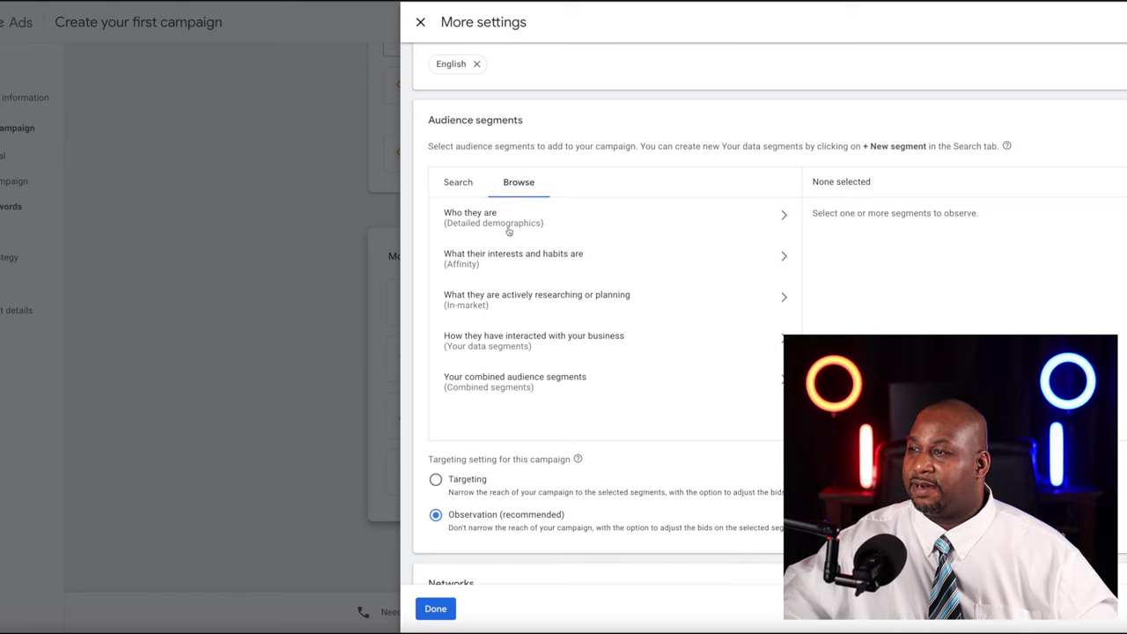
left_click(783, 216)
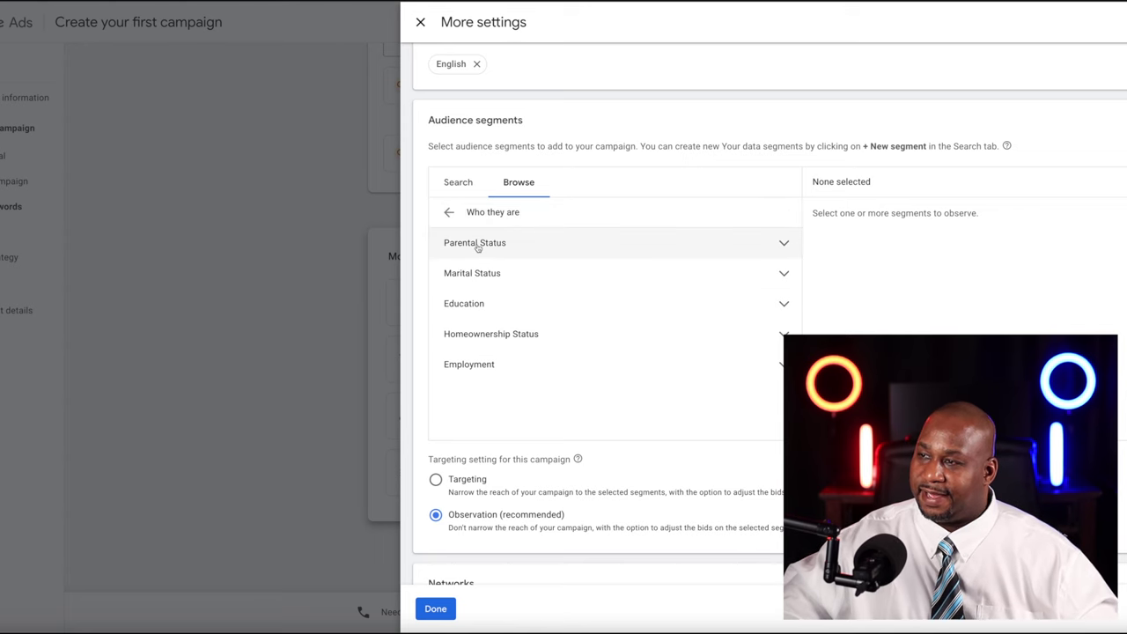
left_click(783, 243)
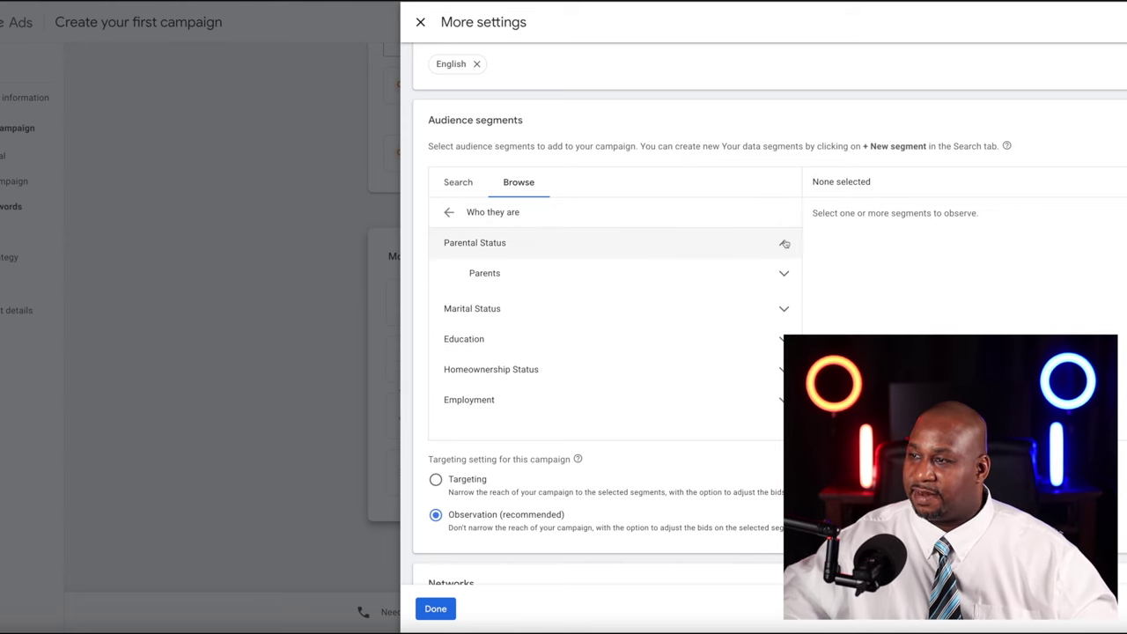
left_click(783, 243)
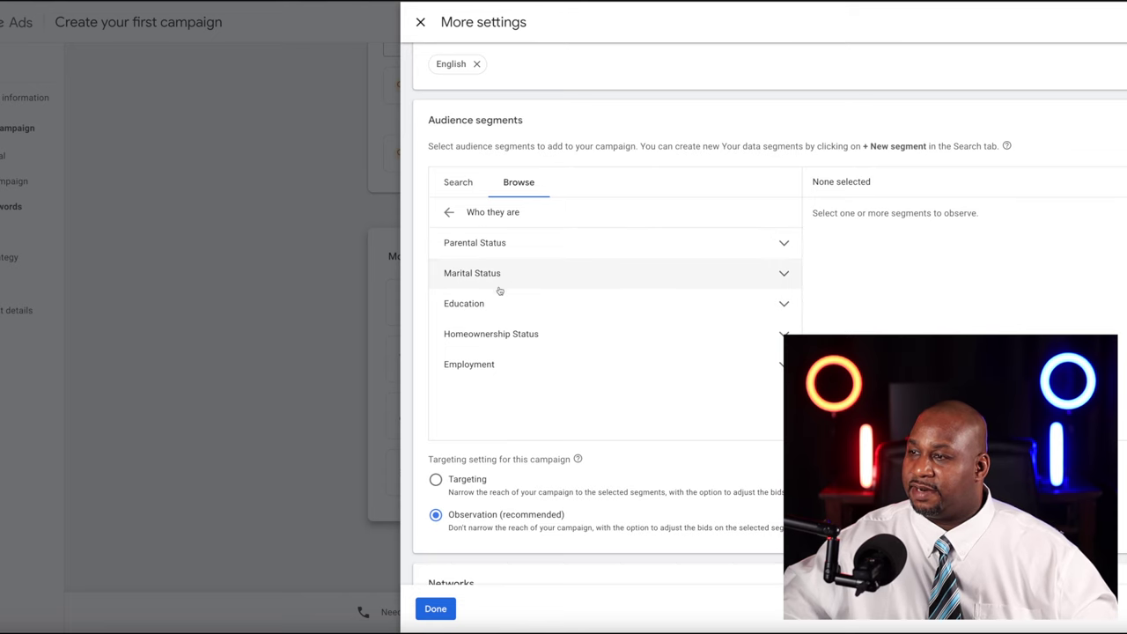
left_click(449, 213)
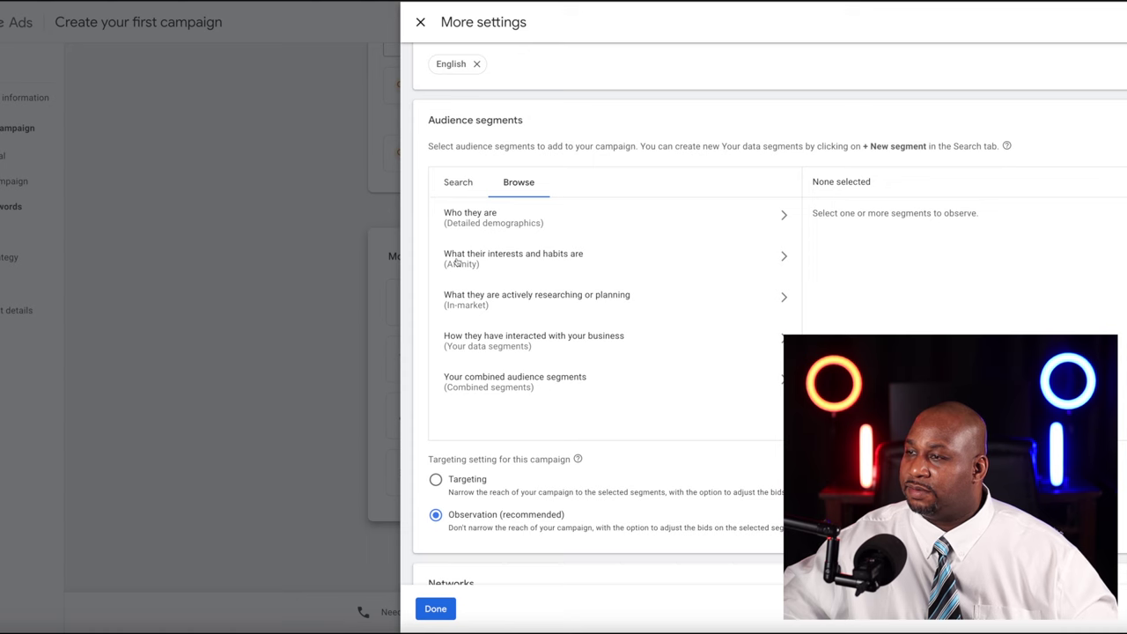
- Add the Avid Investors affinity segment from Banking & Finance to the campaign's audience segments
left_click(784, 263)
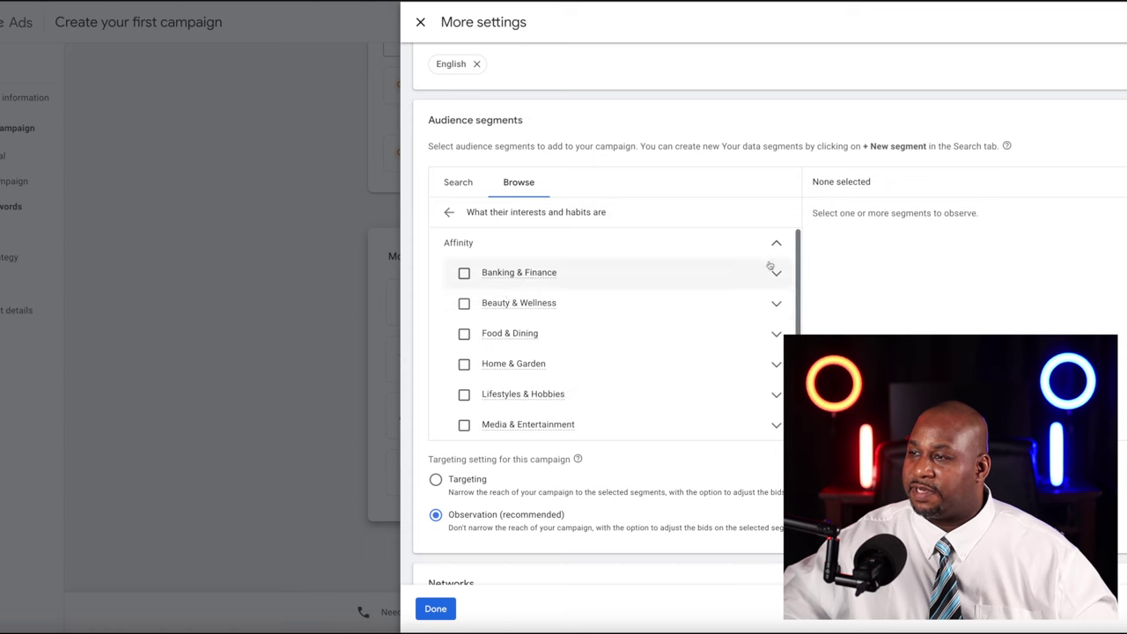
left_click(473, 274)
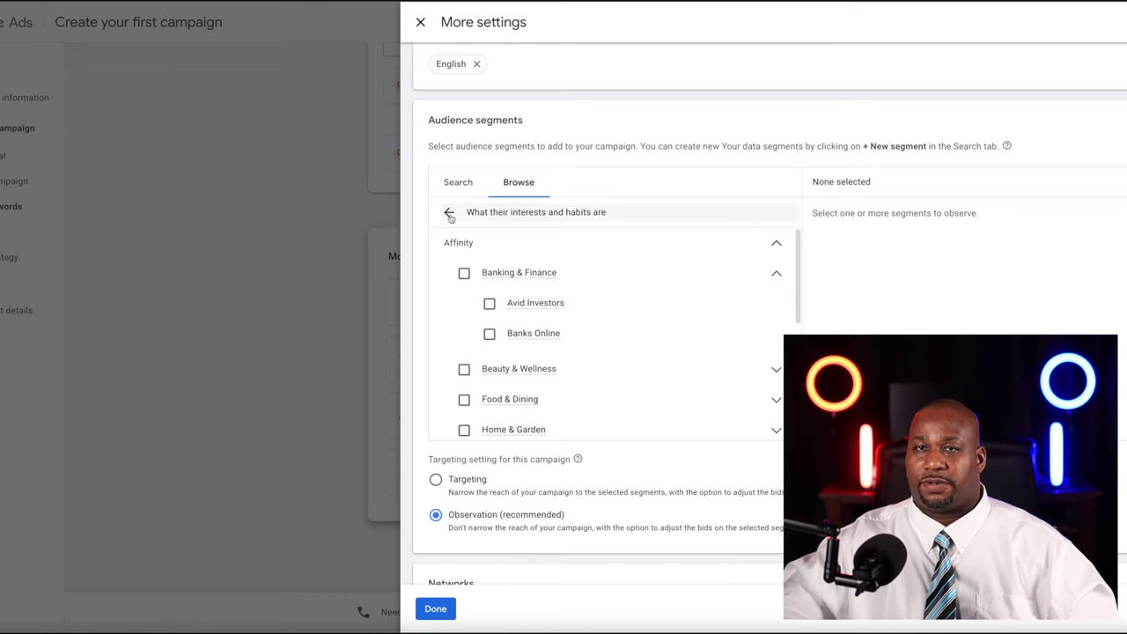
left_click(490, 304)
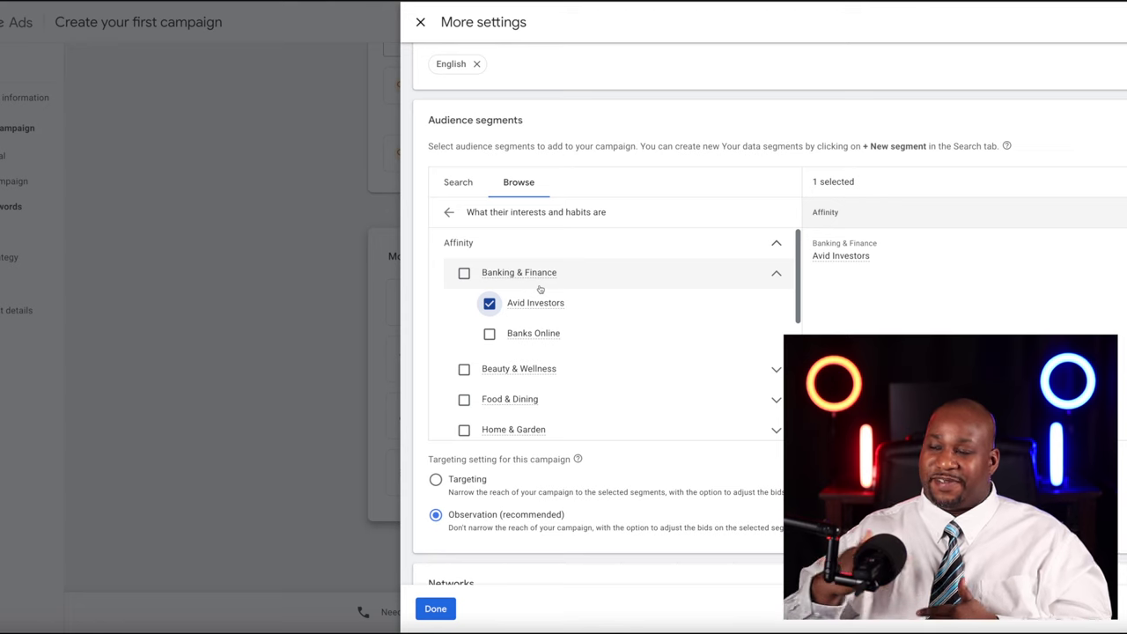
- Switch the campaign's audience targeting setting from Observation to Targeting
scroll(540, 290, "down", 2)
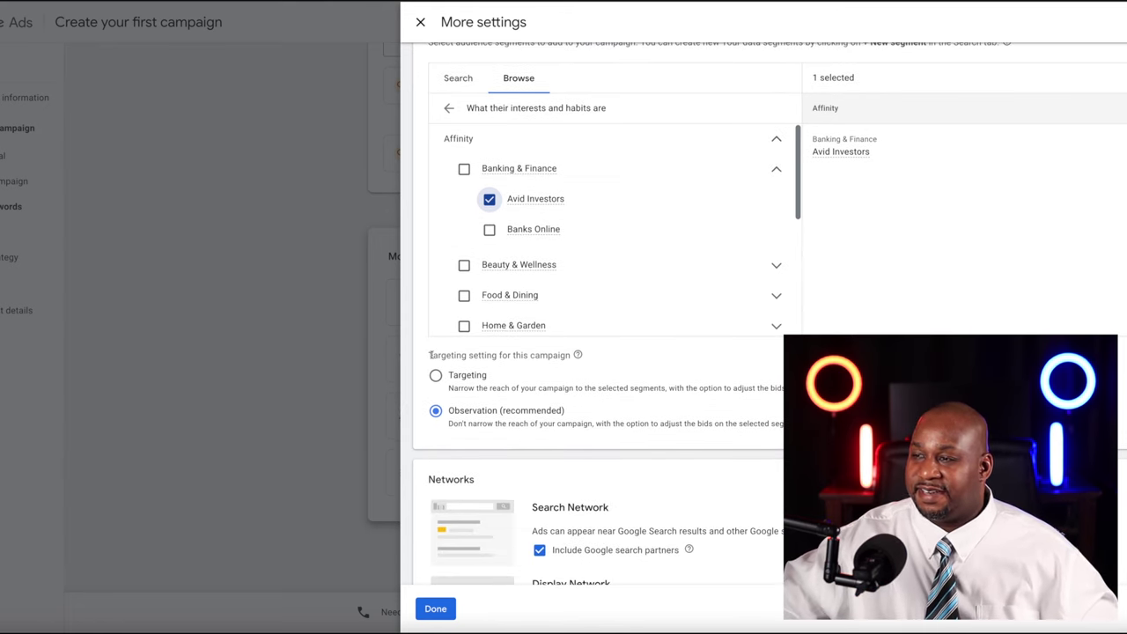
left_click_drag(430, 354, 561, 354)
left_click(560, 355)
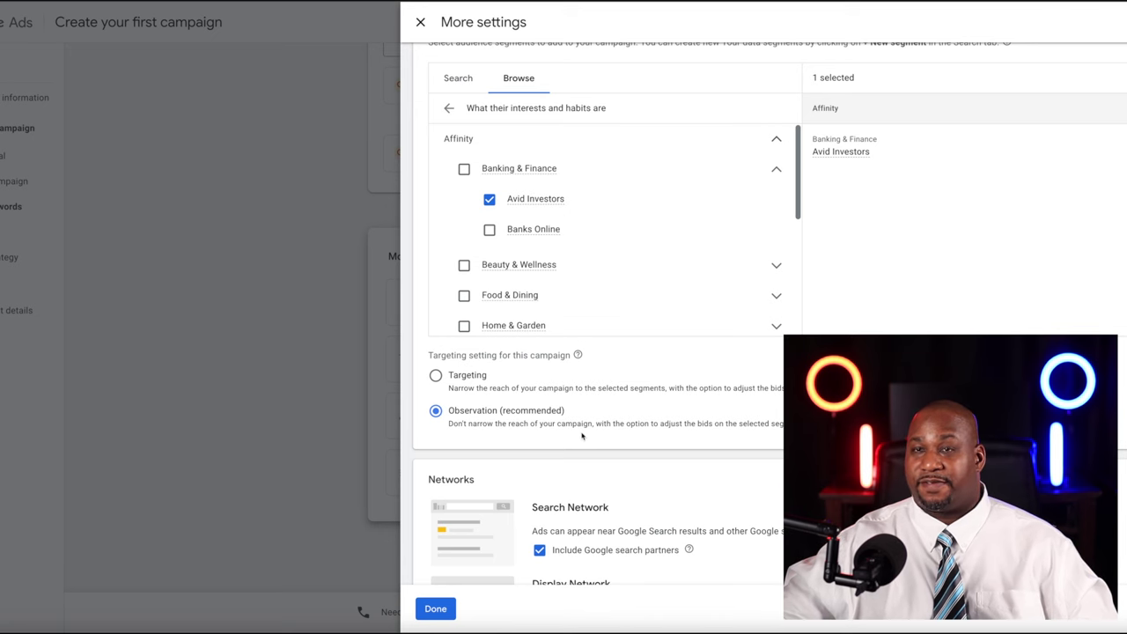
left_click(436, 376)
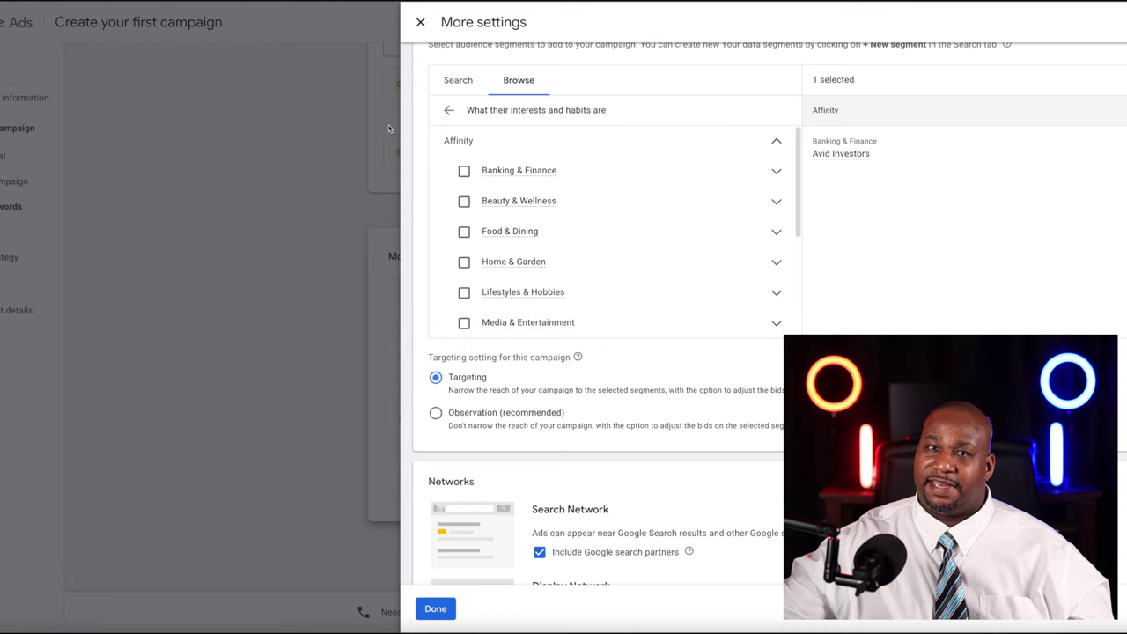
- Remove the Avid Investors segment from the campaign and collapse the Audience segments section
scroll(792, 163, "up", 1)
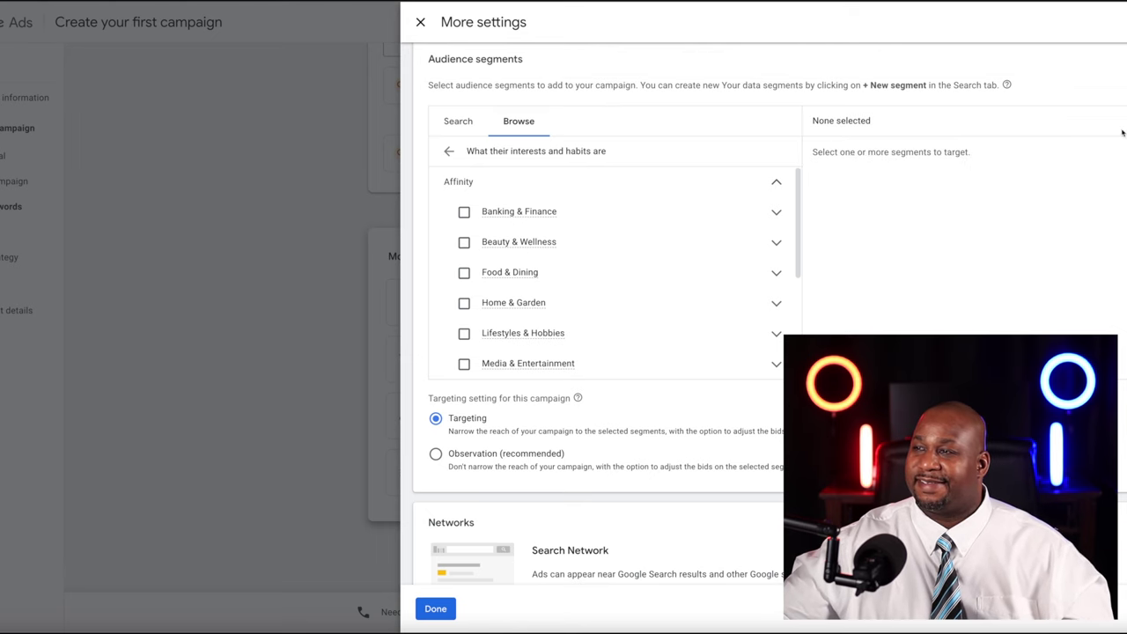
left_click(433, 152)
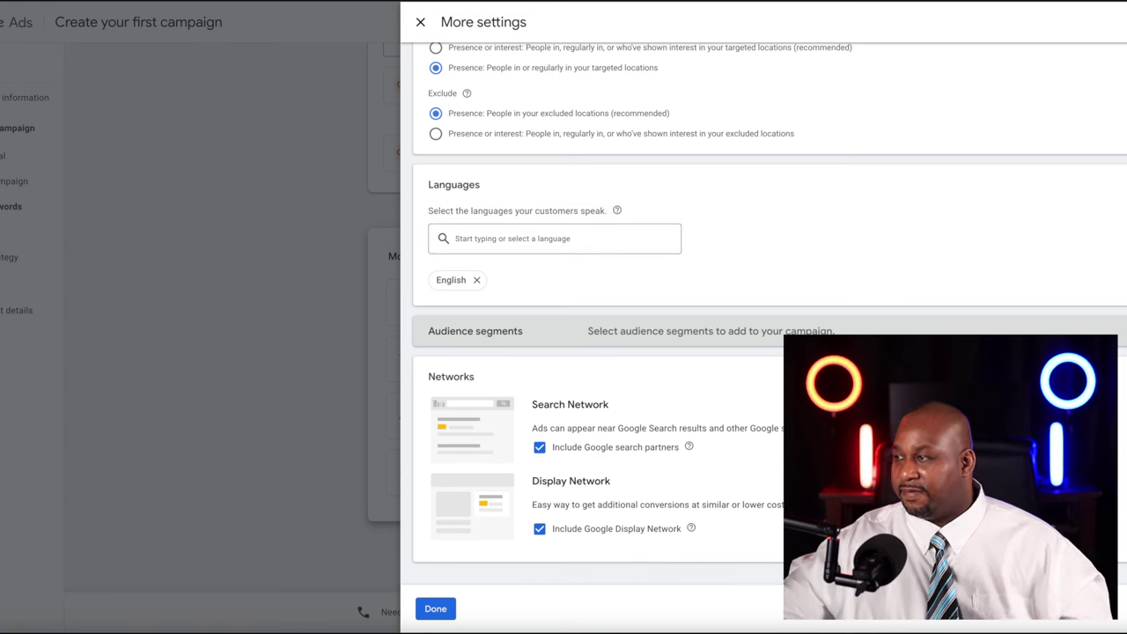
left_click(616, 331)
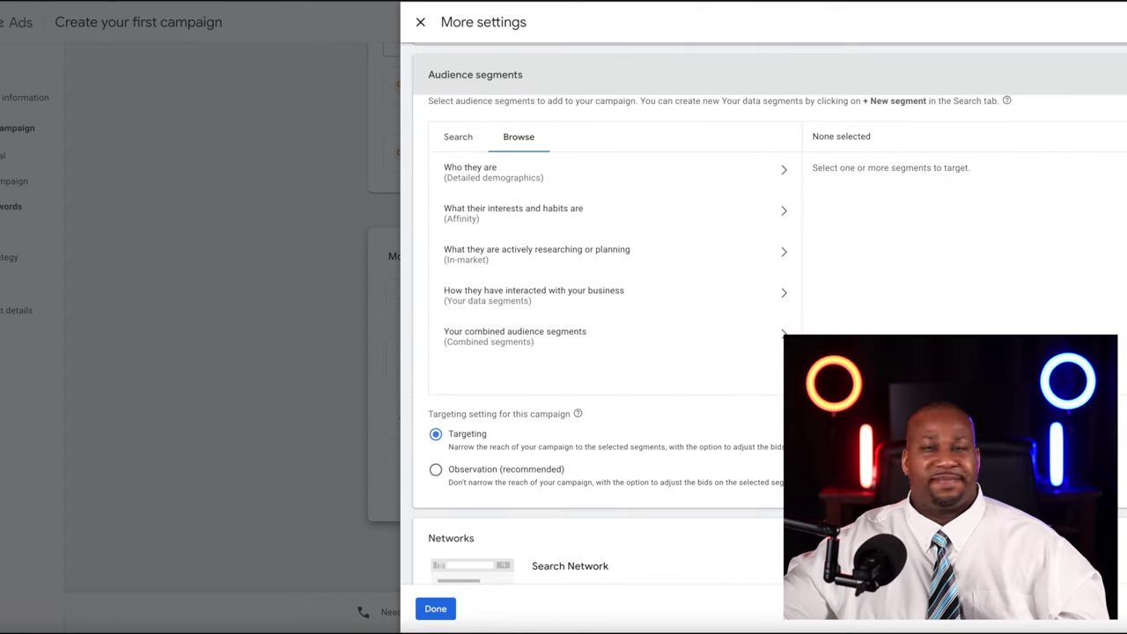
left_click(610, 74)
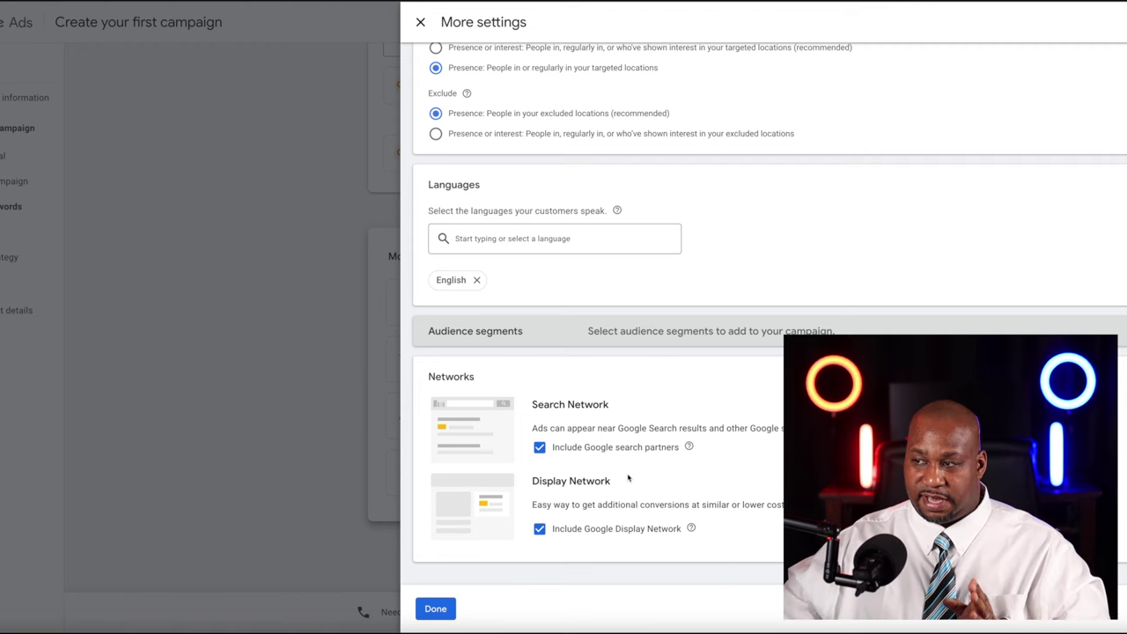
- Exclude the Google Display Network and Google search partners from the campaign's networks
left_click(539, 530)
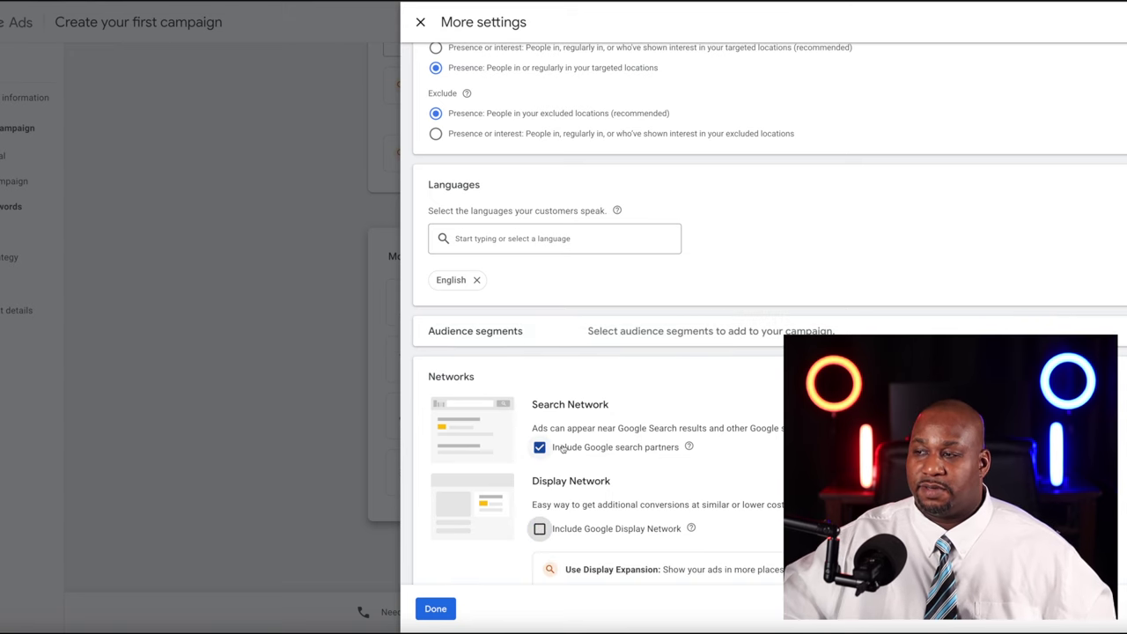
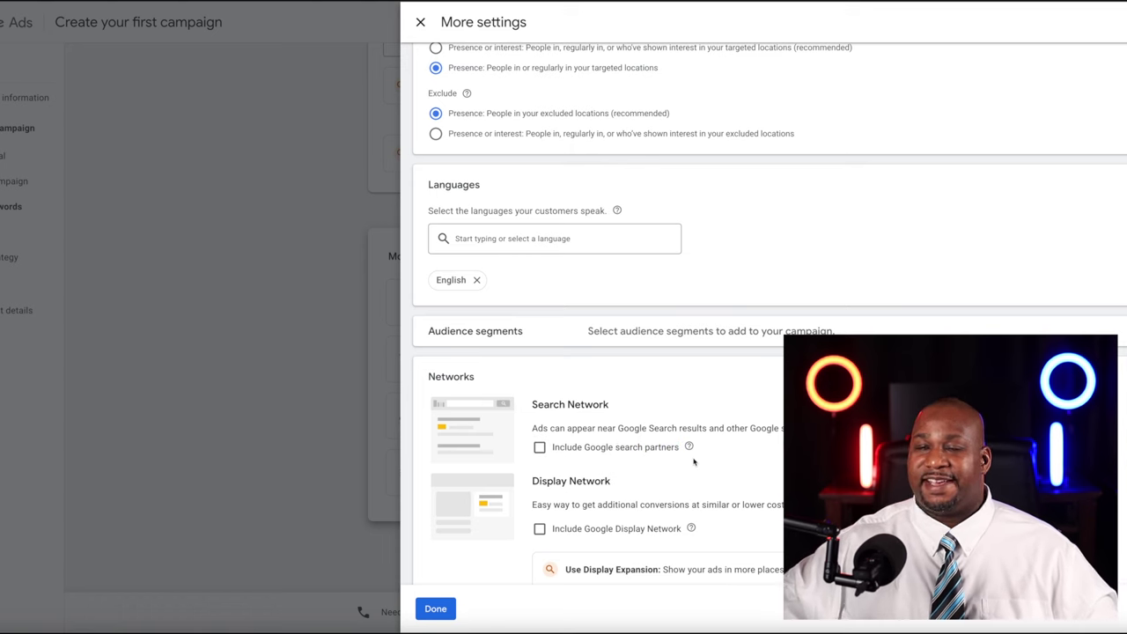
- Confirm the additional campaign settings with the Search-only network selection
scroll(780, 231, "down", 1)
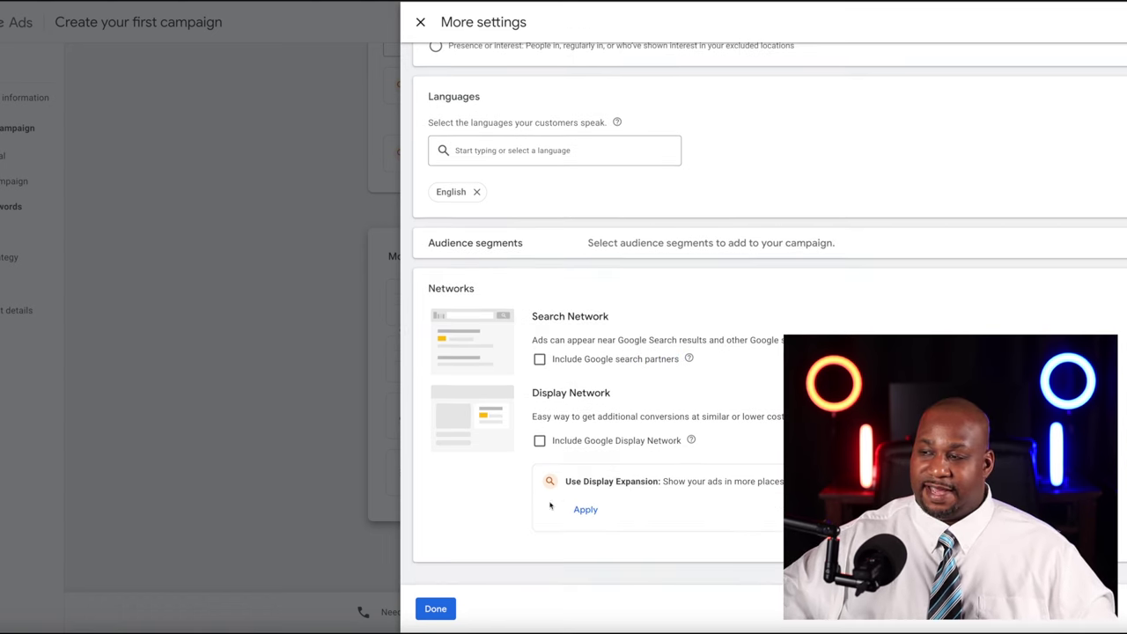
left_click(434, 607)
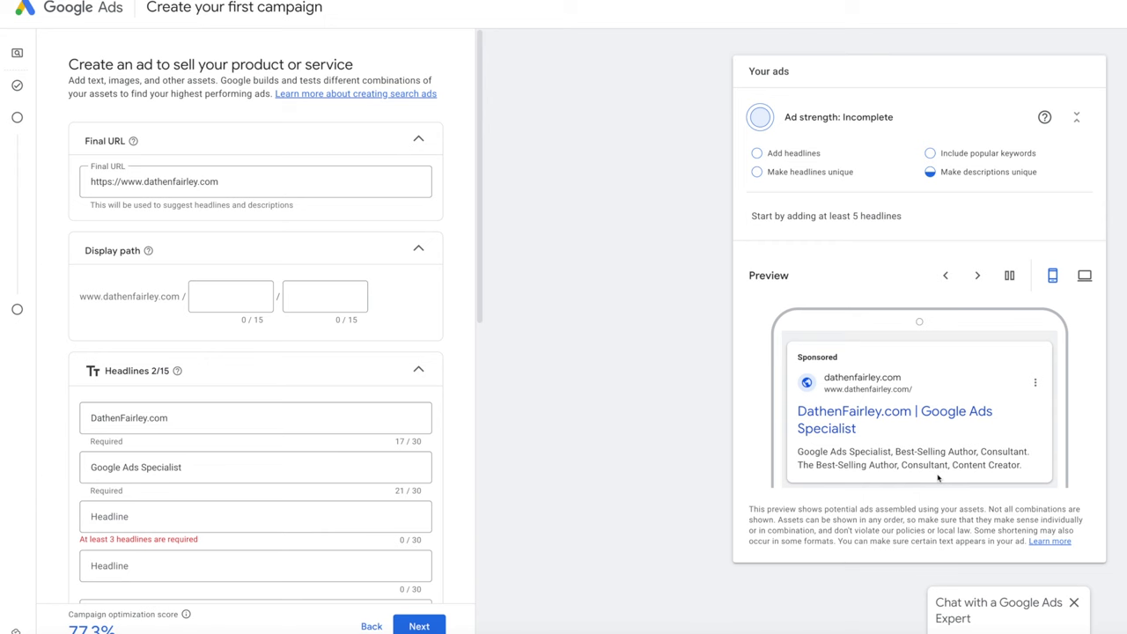
- Review the Ad strength rating and its suggestions for improving headlines and descriptions
left_click_drag(784, 116, 893, 125)
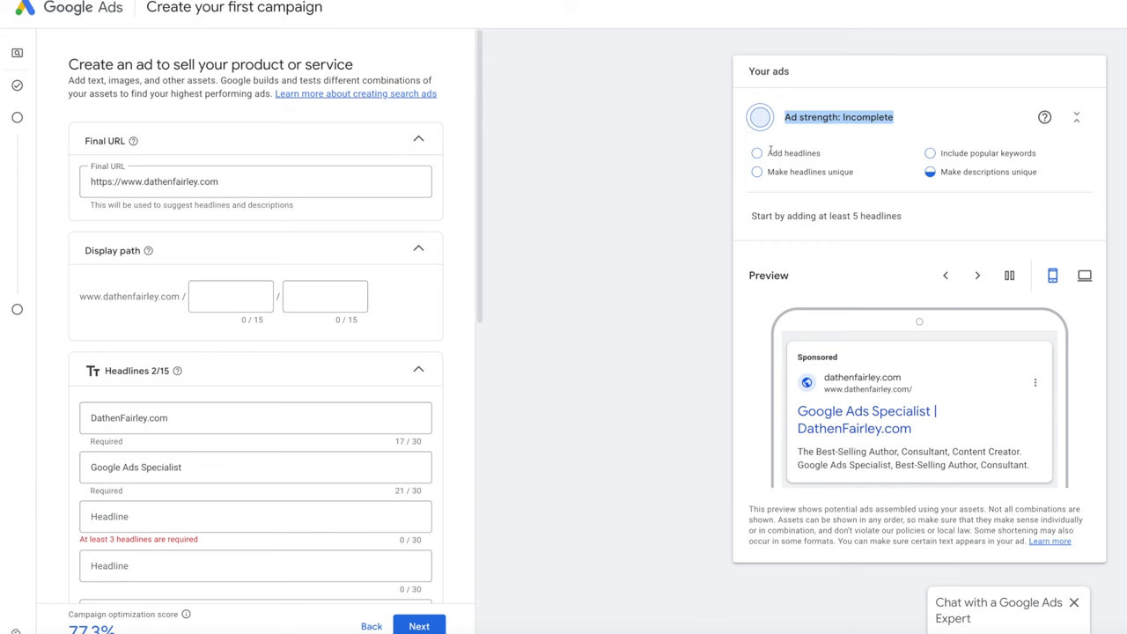
left_click_drag(768, 152, 825, 156)
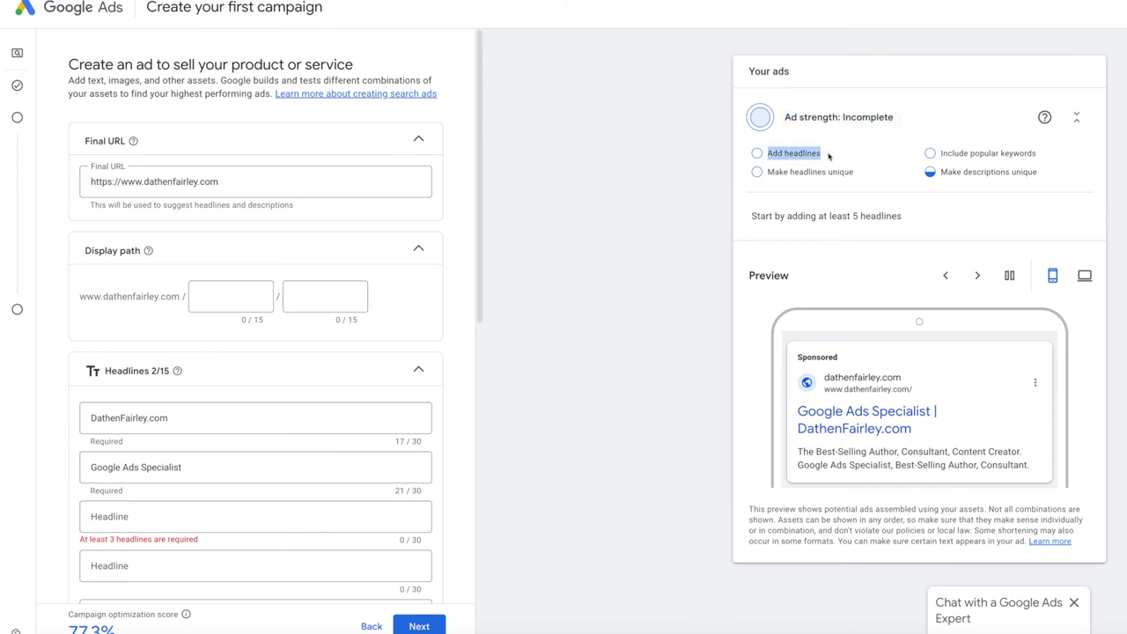
left_click(828, 157)
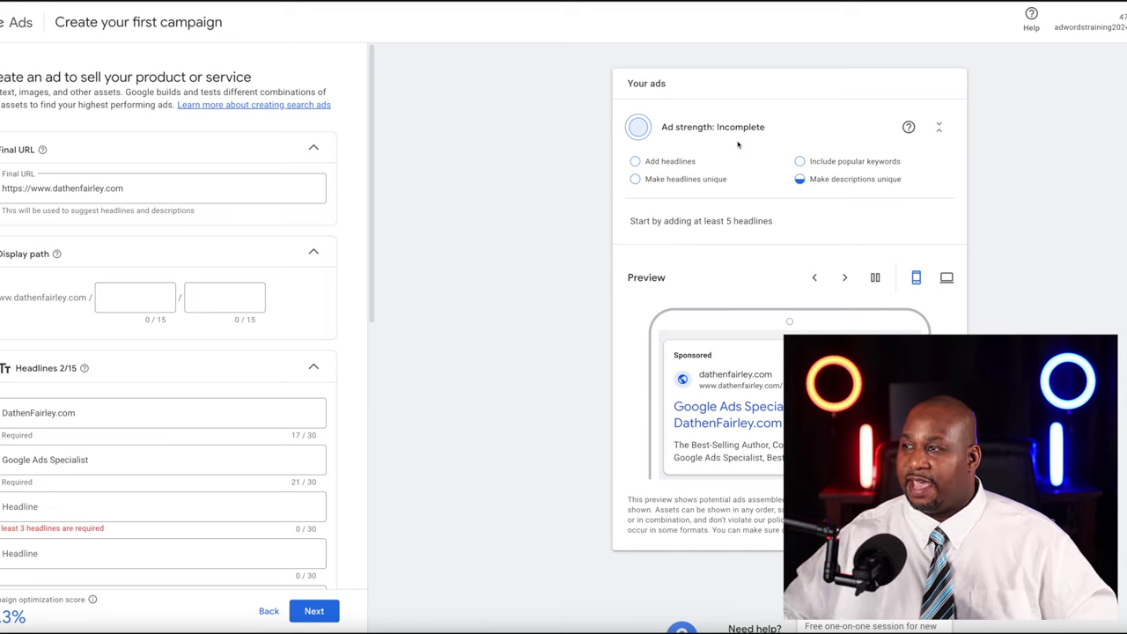
left_click_drag(712, 141, 668, 128)
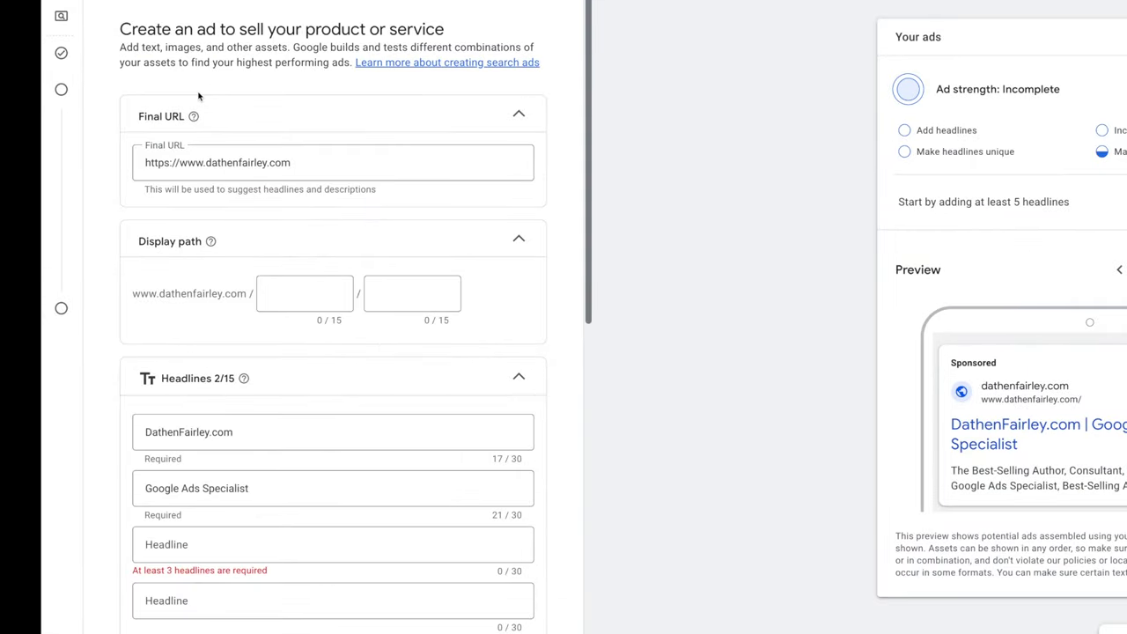
- Try appending /landingpage to the ad's Final URL, and remove the landingpage text again
mouse_move(194, 119)
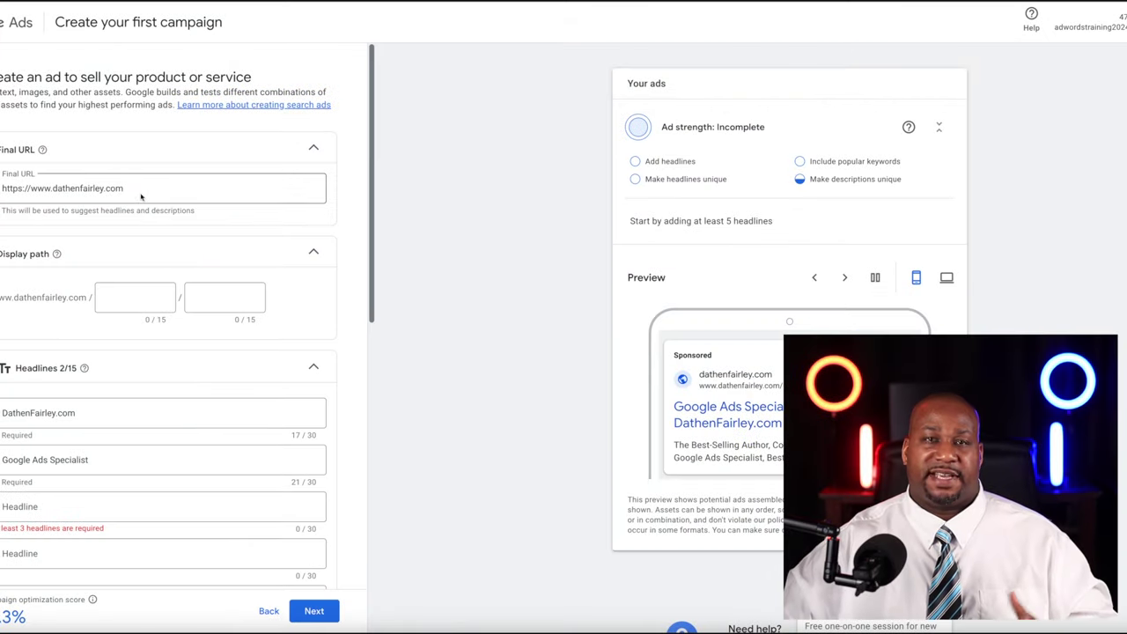
left_click(135, 192)
type("/landingpage")
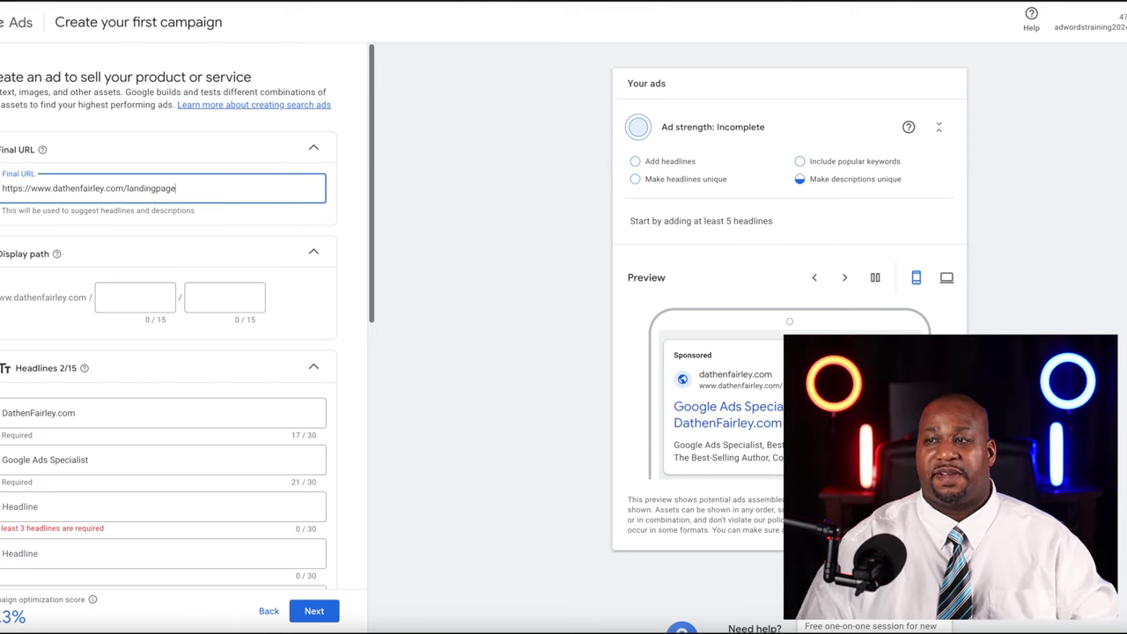
double_click(149, 188)
key("BackSpace")
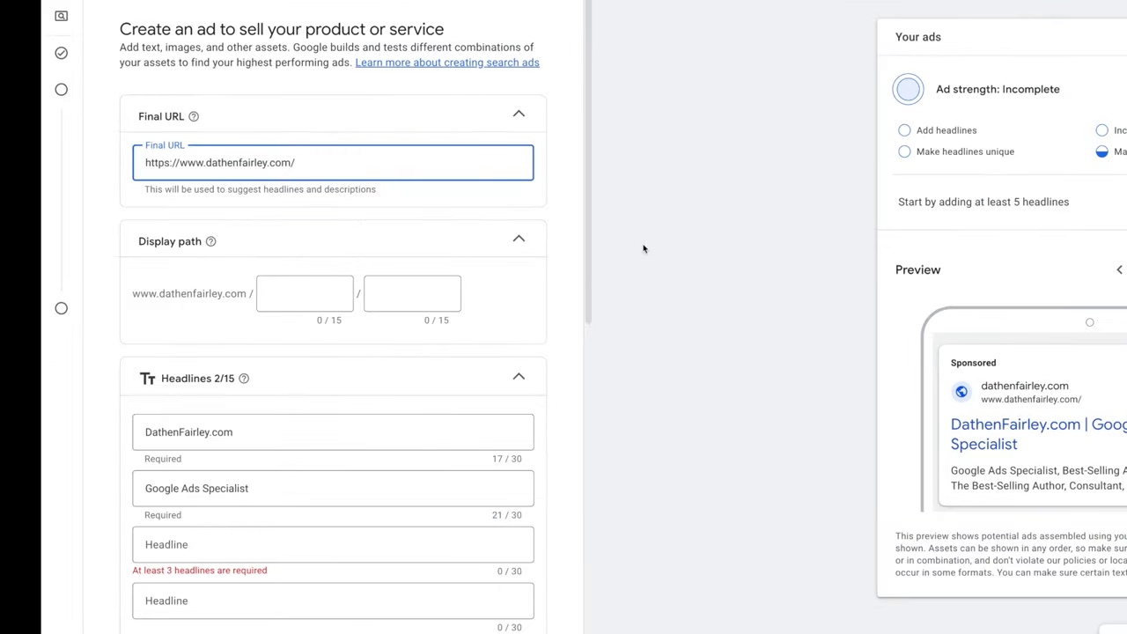
- Look through the ad form's headlines, descriptions, sitelinks and Ad URL options
scroll(248, 337, "down", 6)
scroll(440, 339, "down", 2)
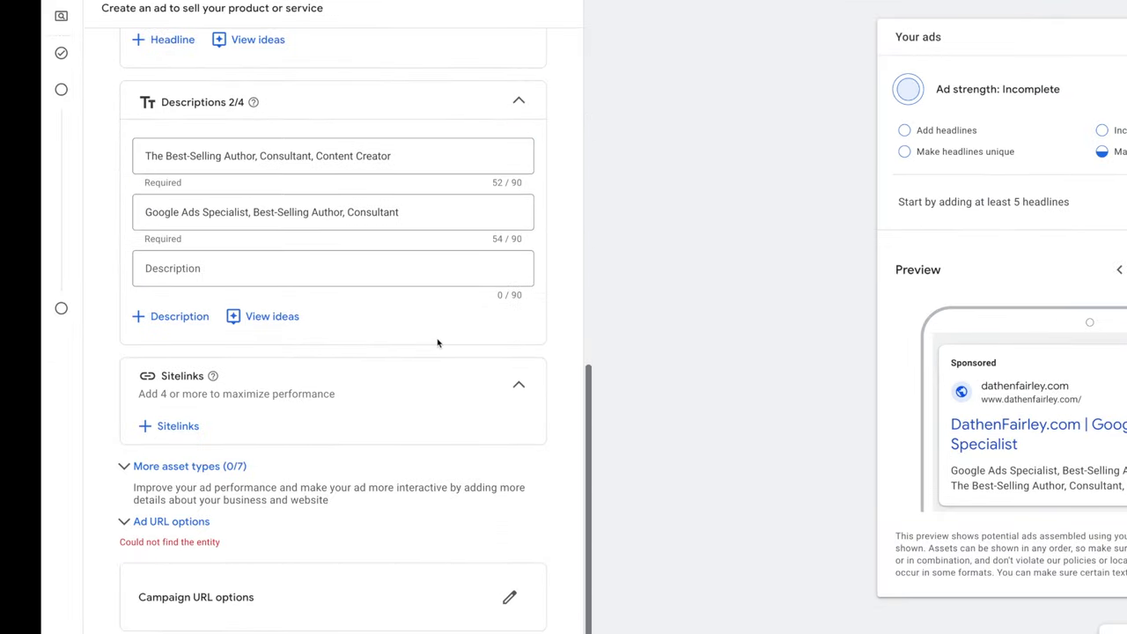
left_click(140, 528)
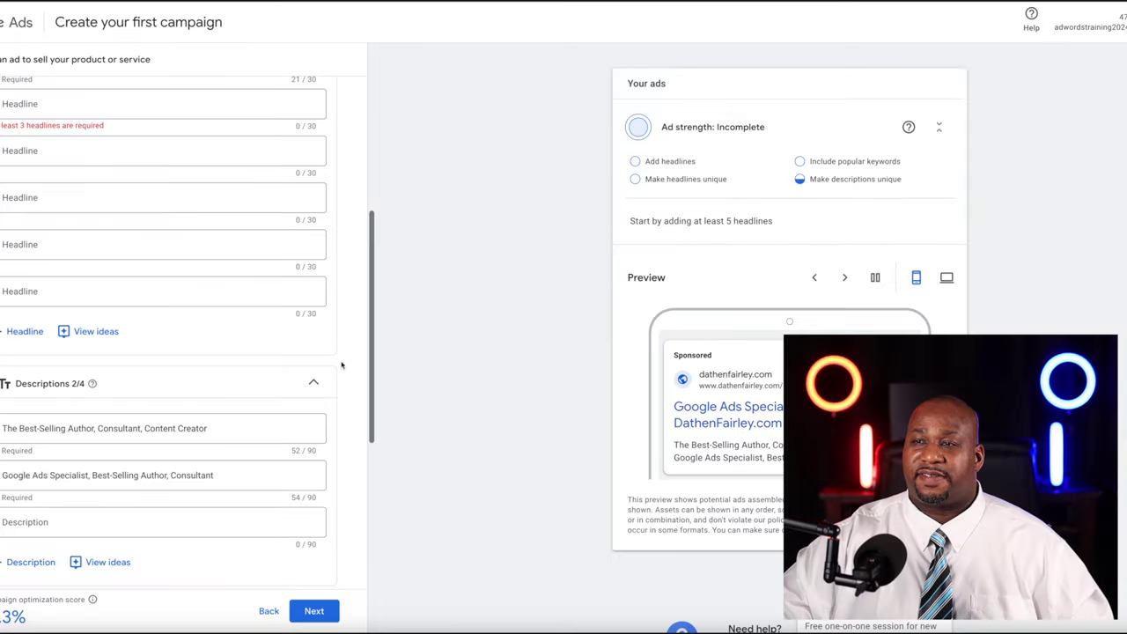
scroll(341, 370, "up", 3)
scroll(340, 370, "up", 2)
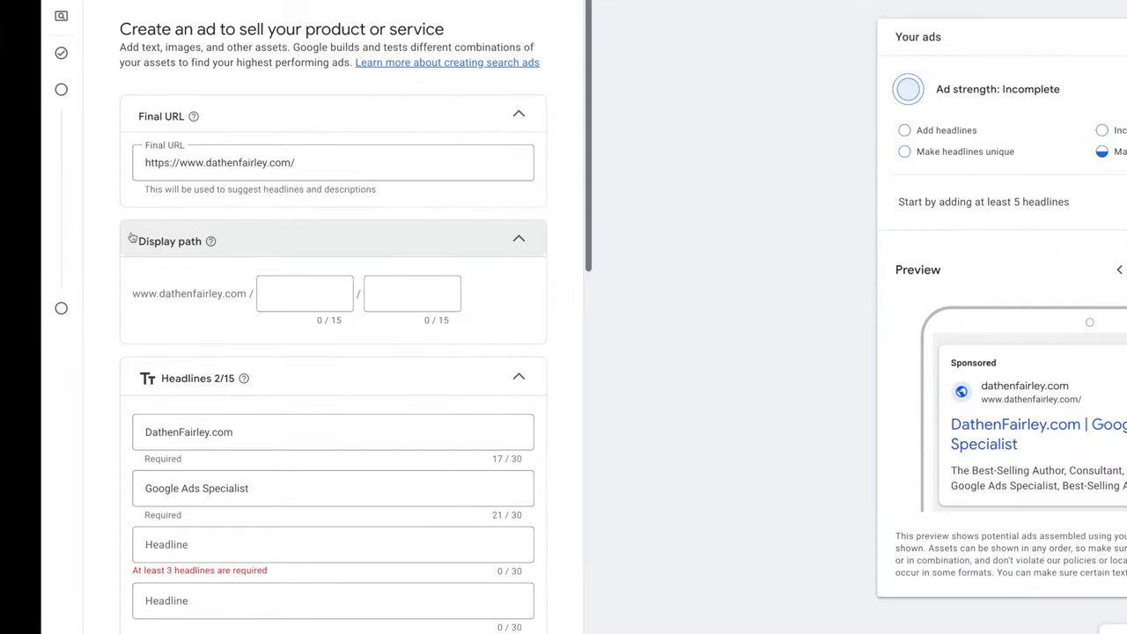
- Compare the display path's base domain with the URL shown in the ad preview
left_click(294, 297)
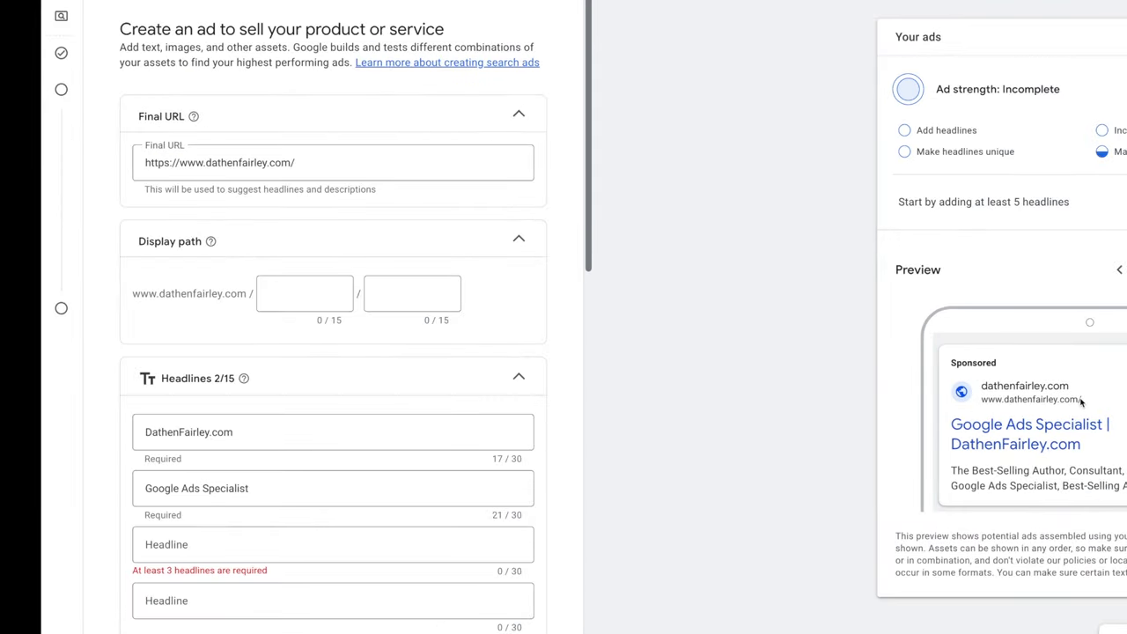
left_click_drag(1081, 400, 984, 403)
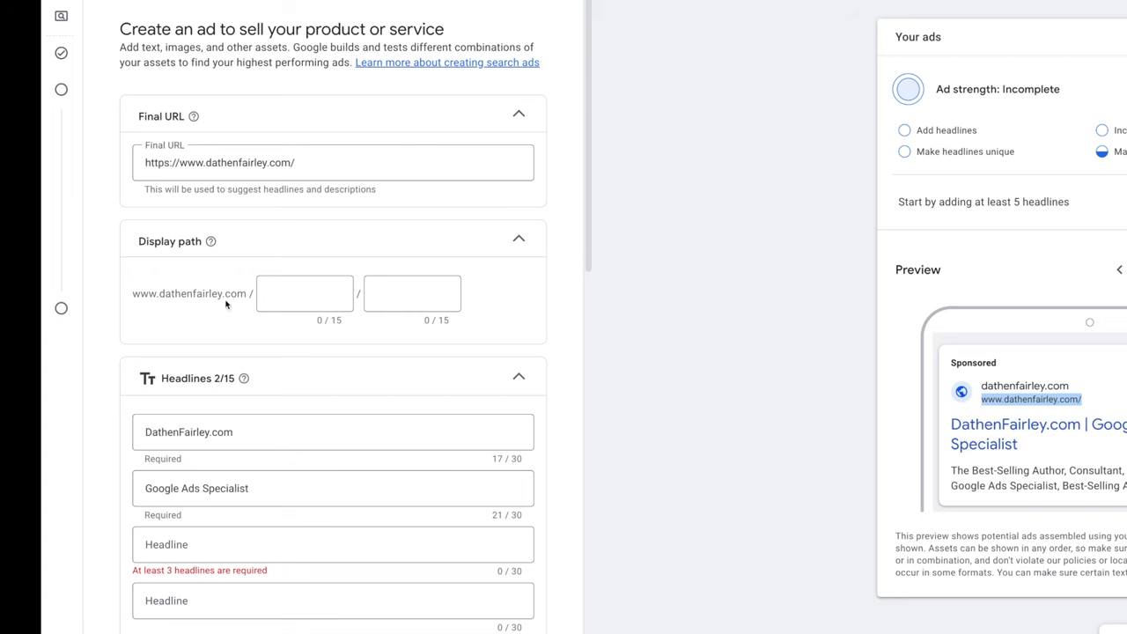
left_click(1086, 406)
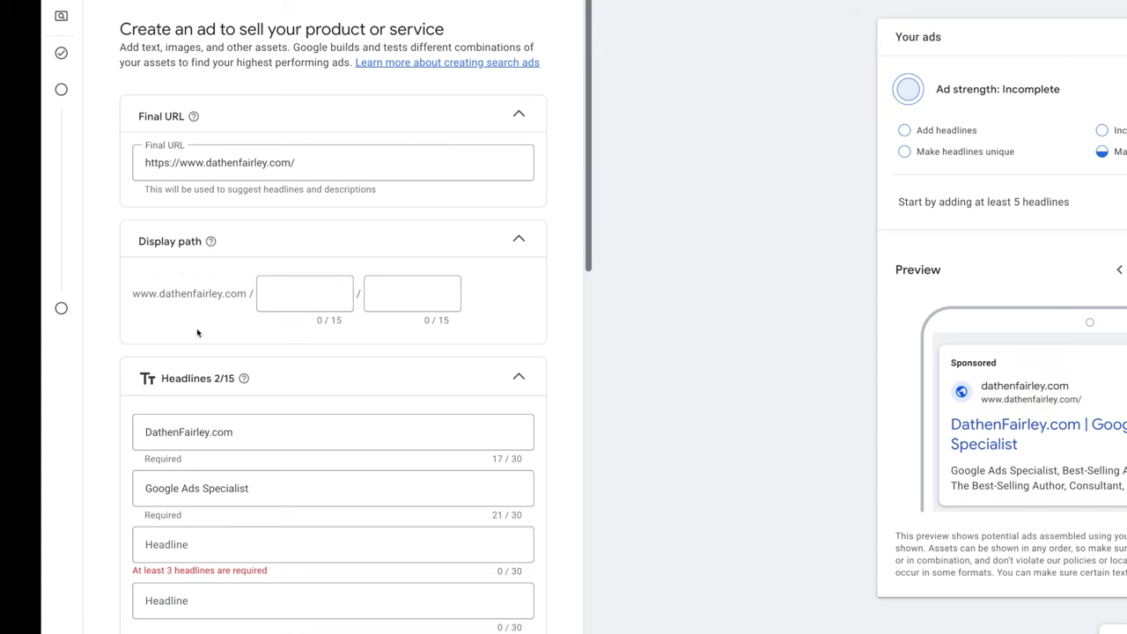
left_click_drag(134, 298, 162, 296)
- Set the display path to GoogleAdsCourse and 2024, and check the resulting URL in the ad preview
left_click(278, 293)
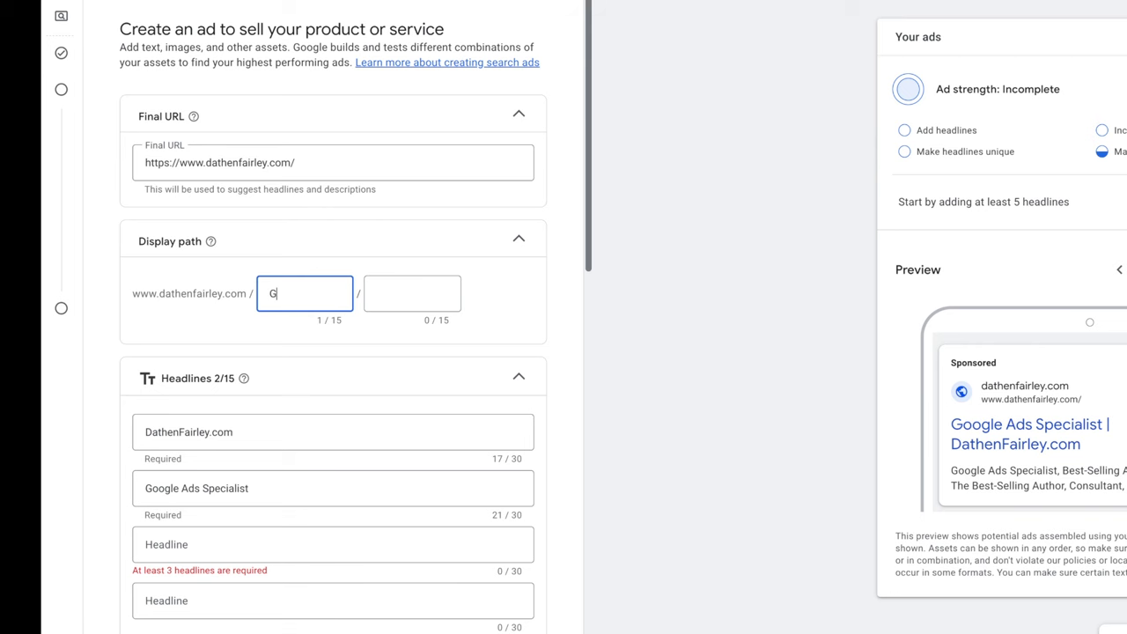
type("oogleAdsCourse")
left_click(361, 298)
type("2024")
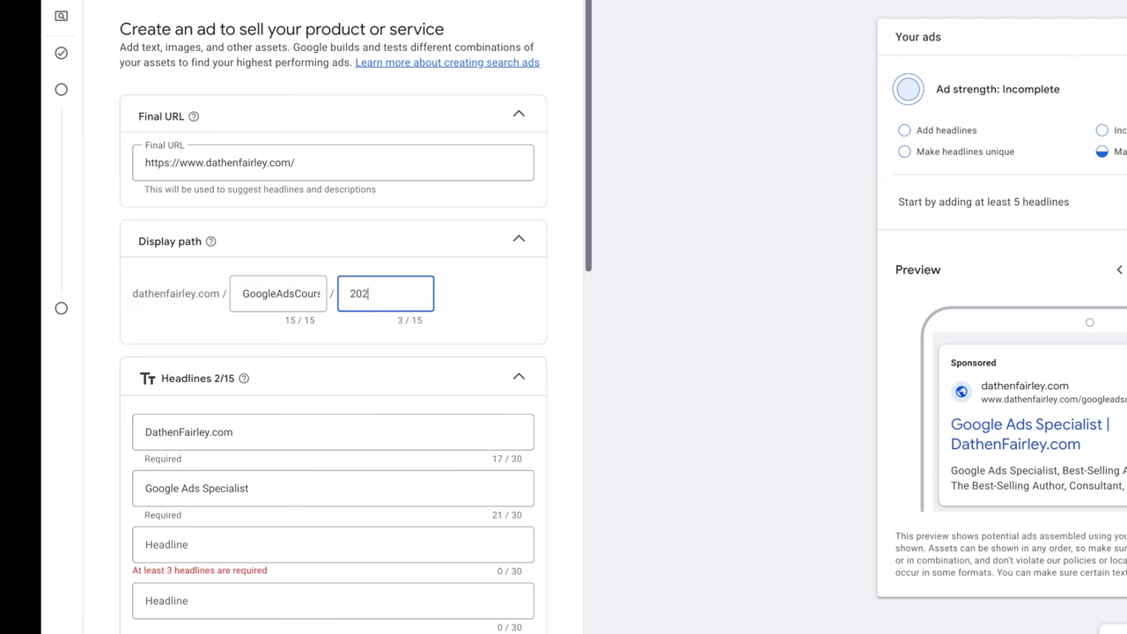
left_click(479, 296)
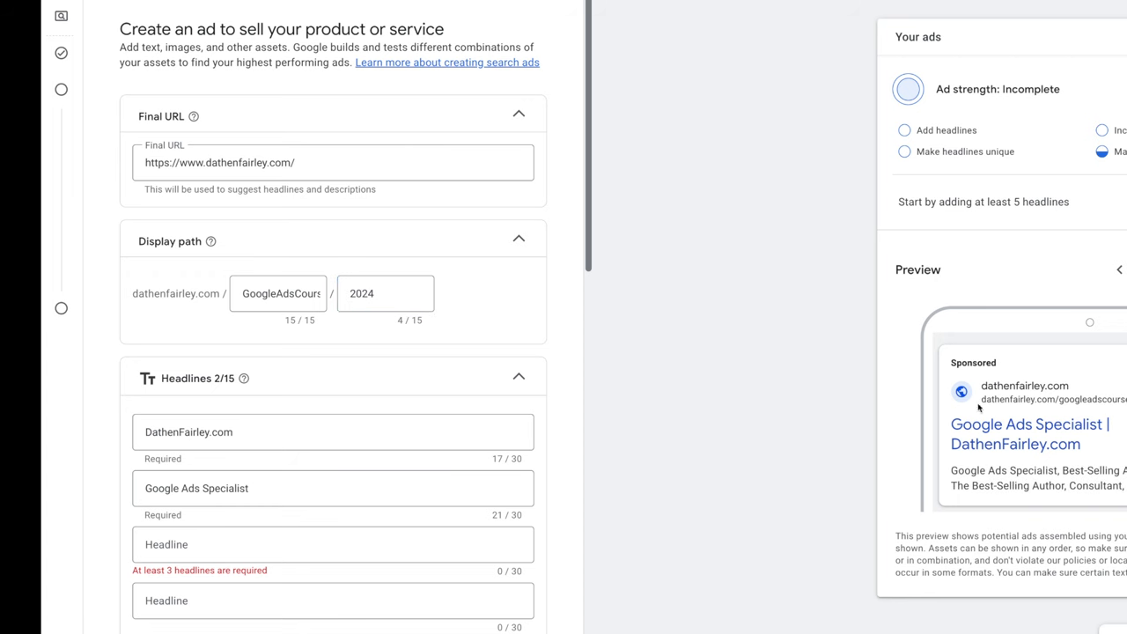
left_click_drag(980, 402, 1125, 402)
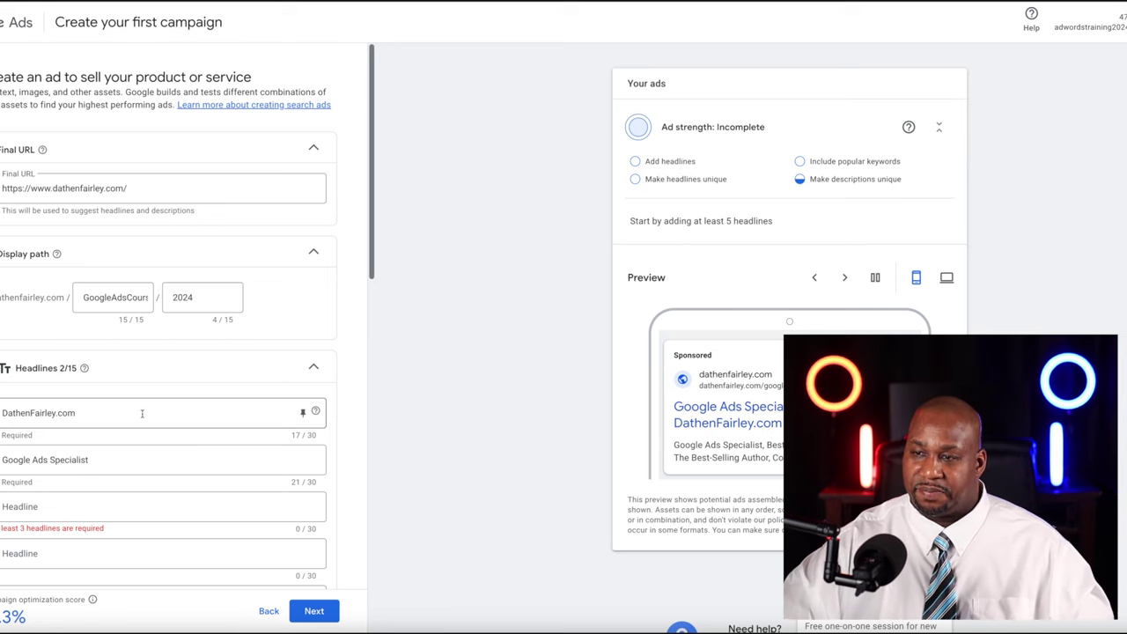
- Clear both parts of the ad's display path
scroll(142, 413, "down", 1)
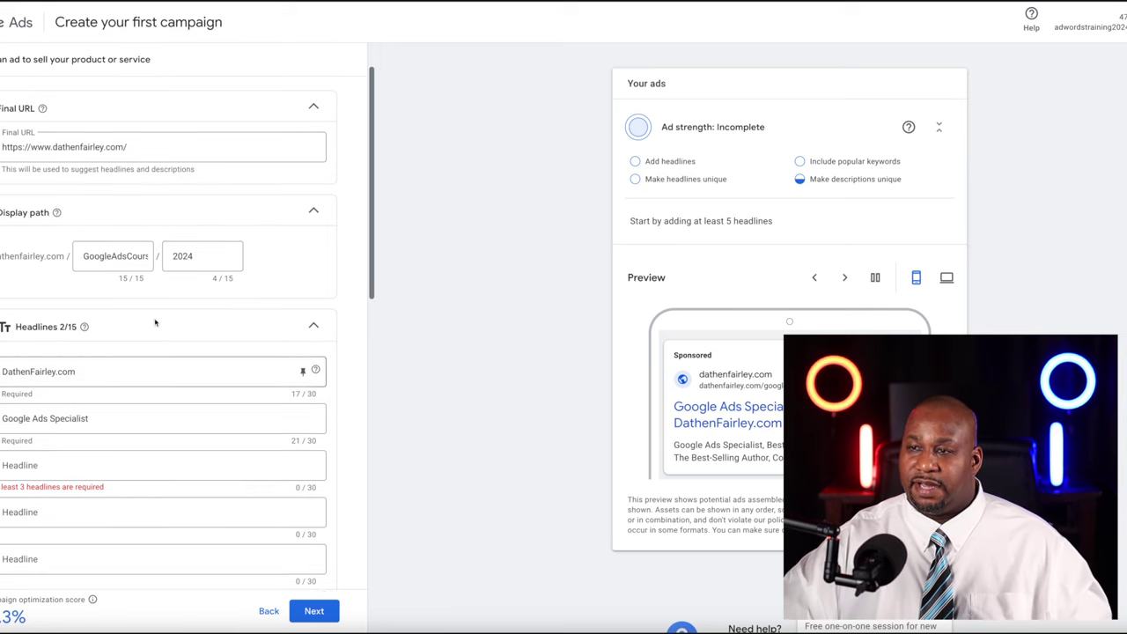
double_click(102, 257)
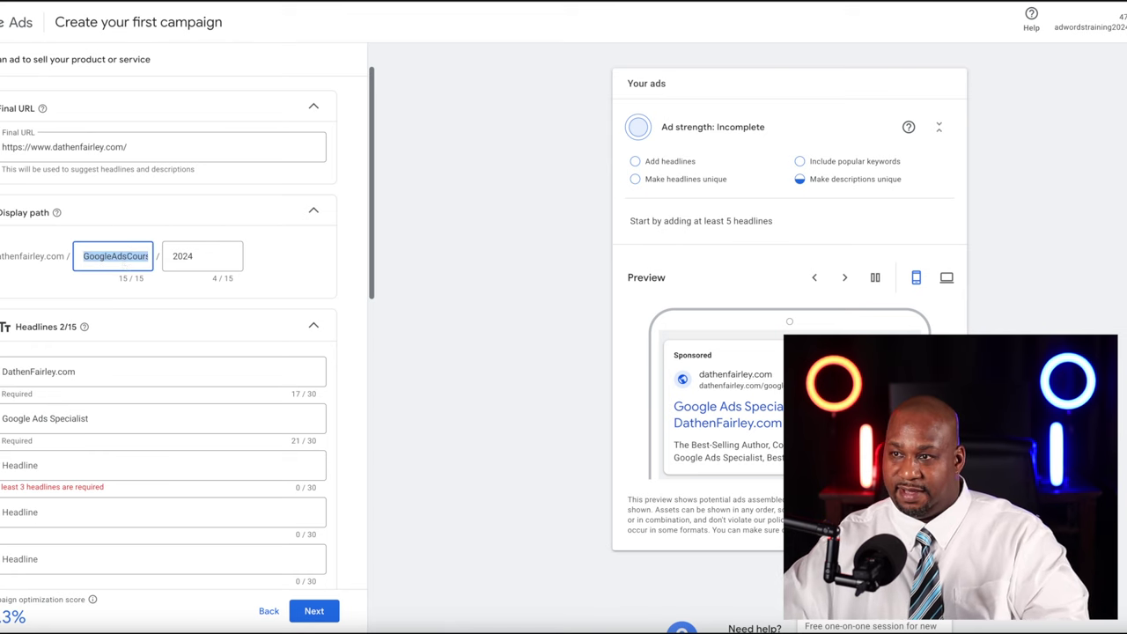
key("BackSpace")
double_click(225, 258)
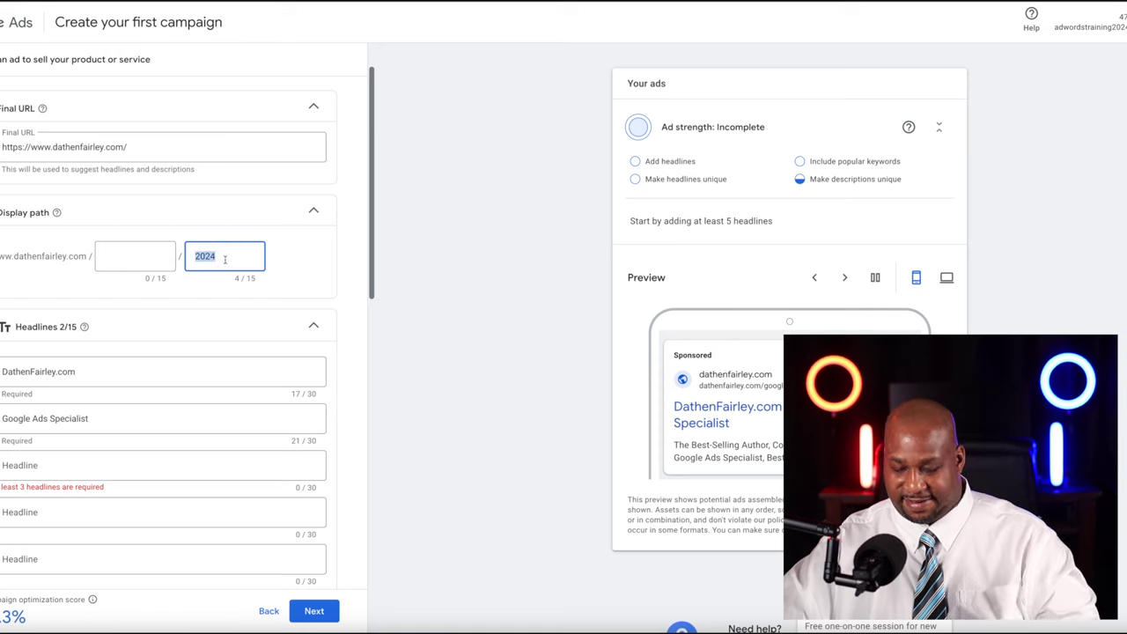
key("BackSpace")
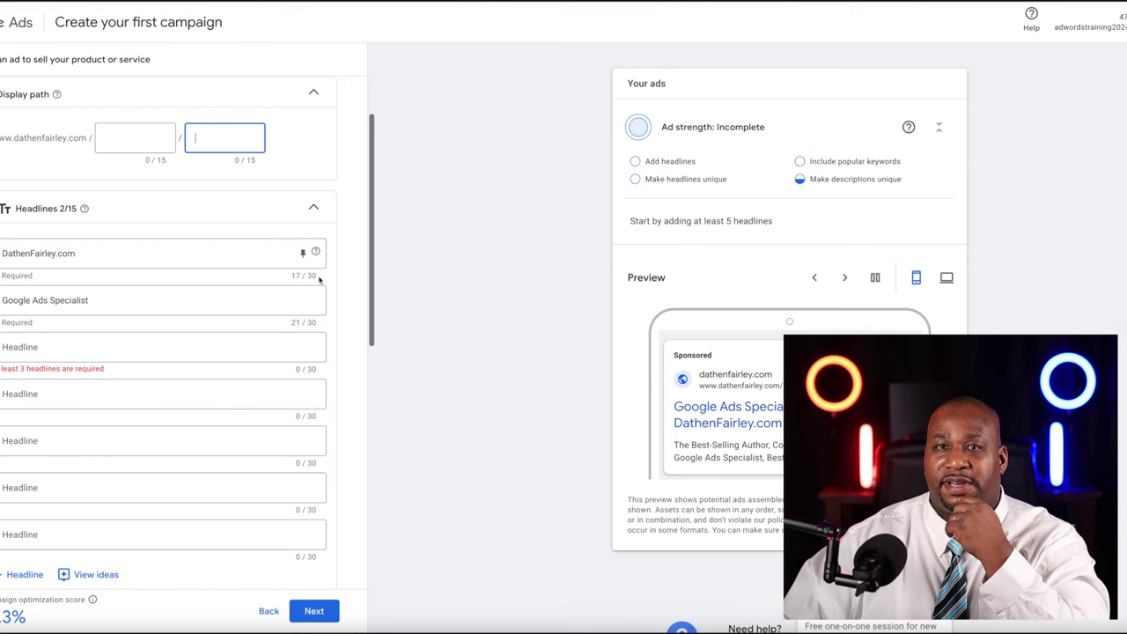
- Check the keyword suggestion for the first headline, the empty headline fields and the Ad strength rating
left_click(109, 253)
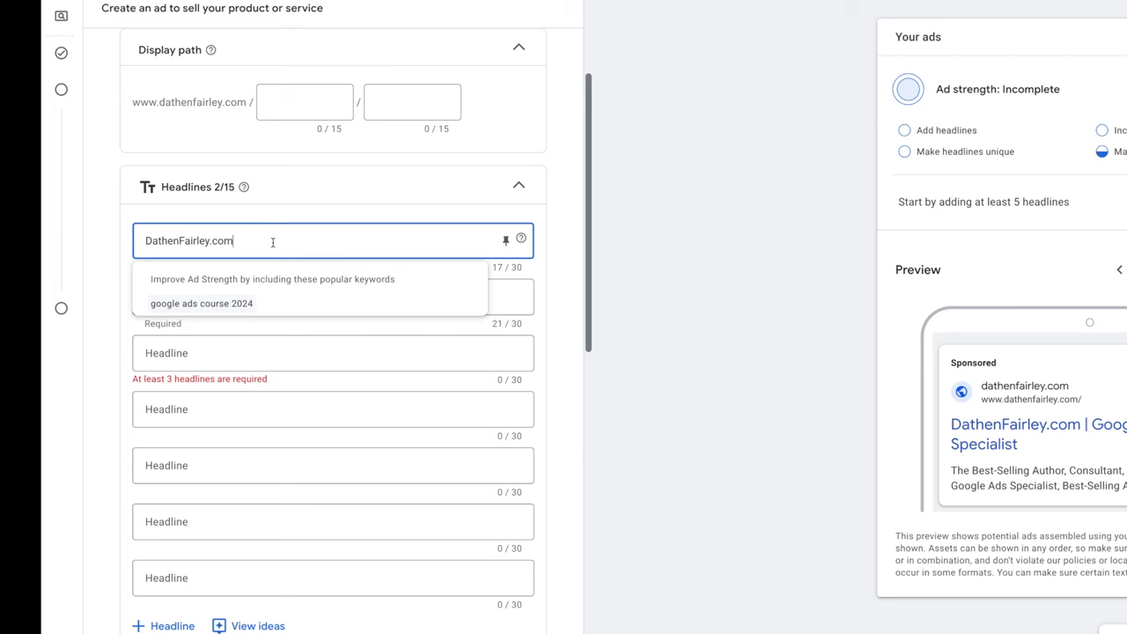
left_click(232, 240)
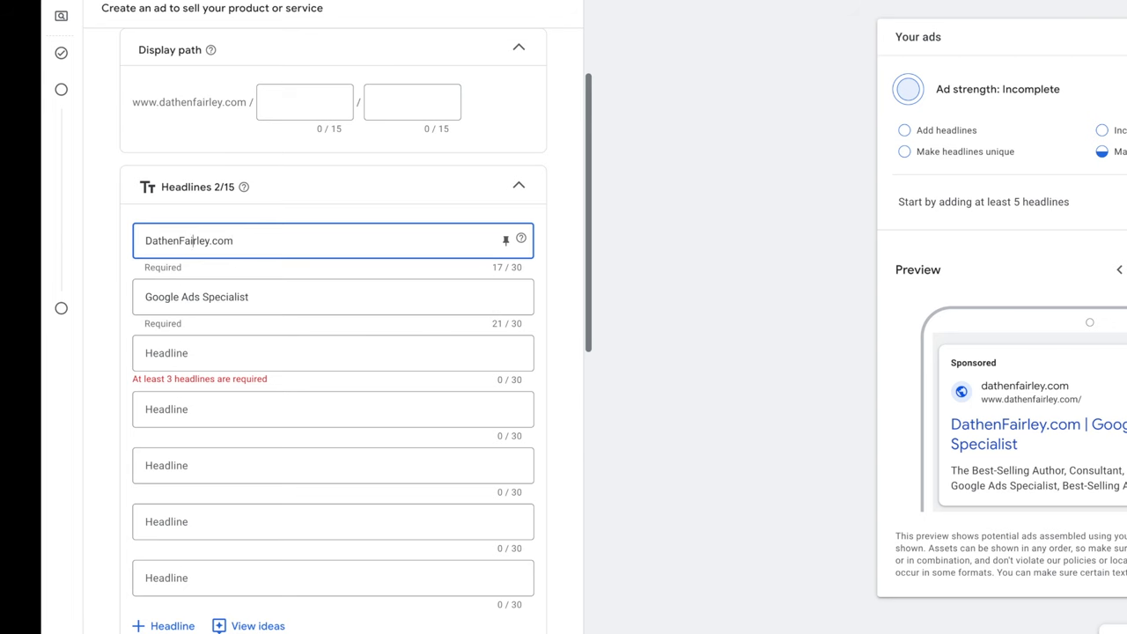
left_click(145, 240)
left_click(317, 353)
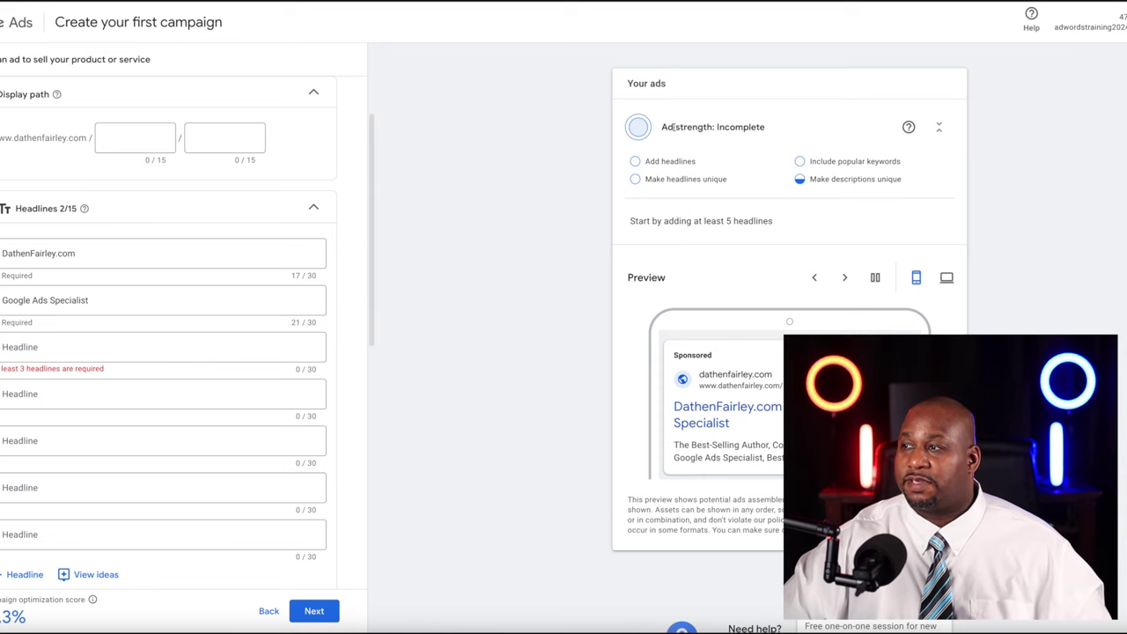
left_click_drag(662, 127, 764, 128)
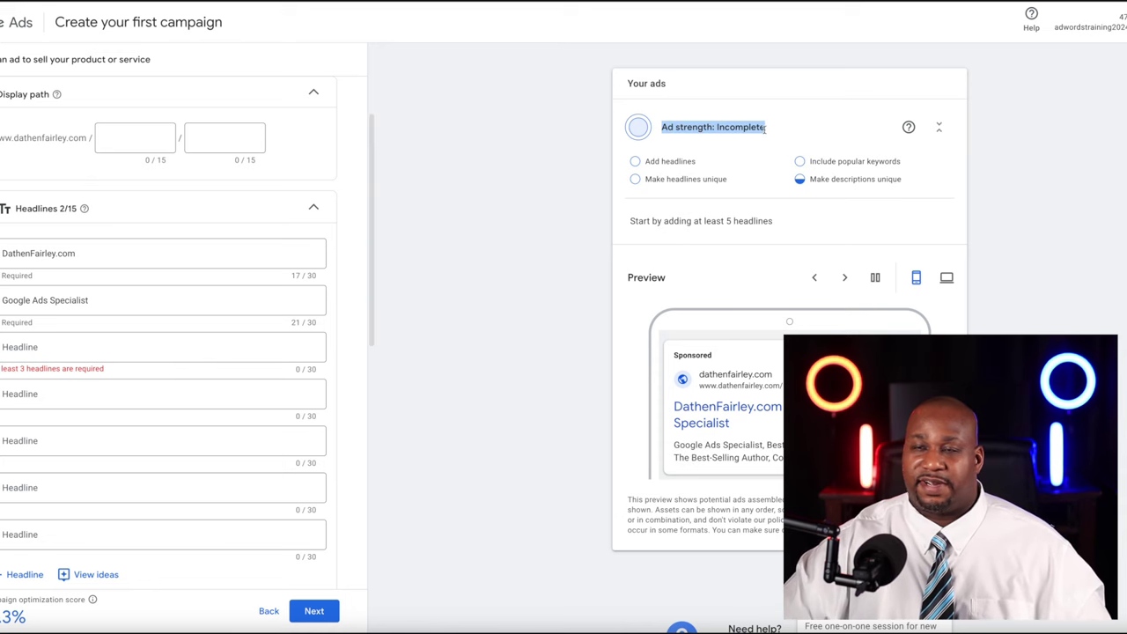
left_click(423, 235)
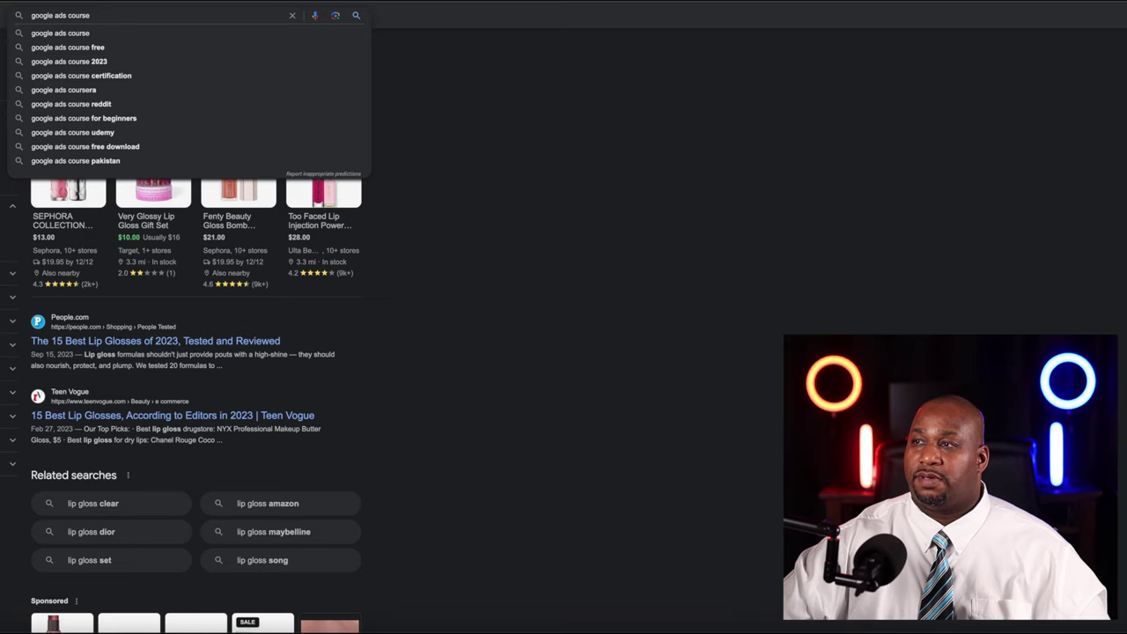
- Switch to Google Search, look up "google ads course 2023", dismiss the location request and examine the sponsored and organic results
triple_click(98, 12)
type("google ")
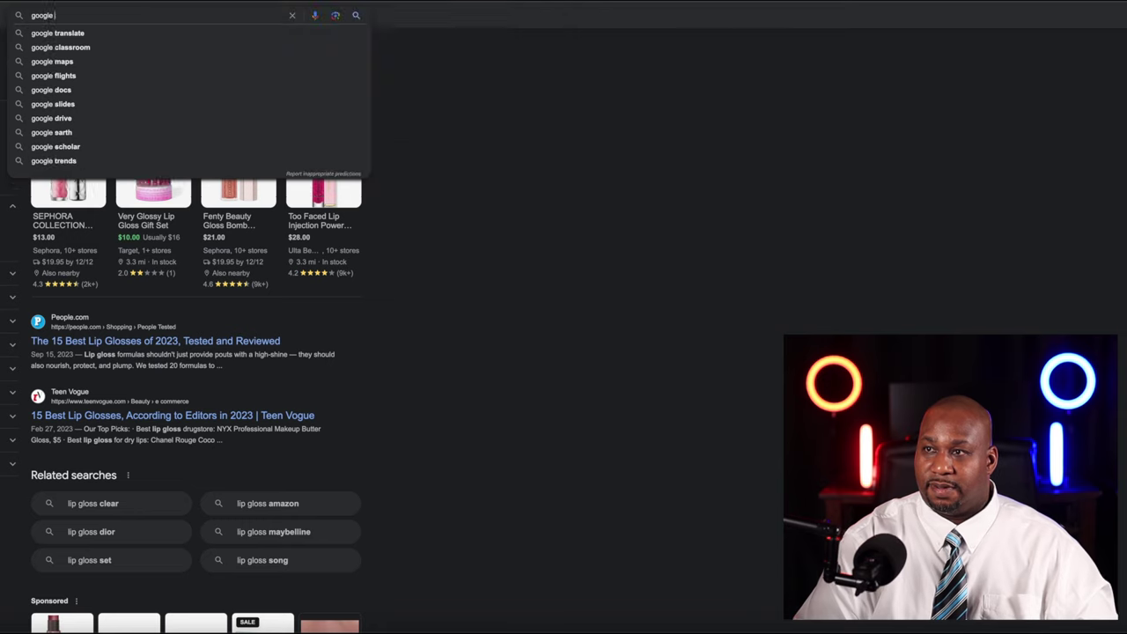
type("ads course ")
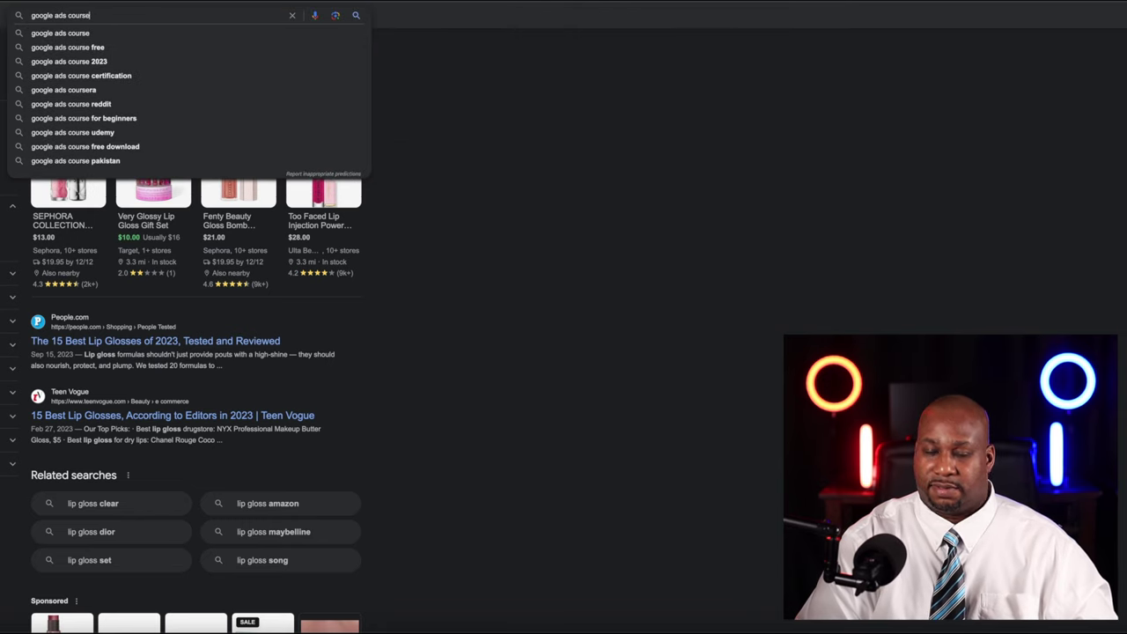
type("20")
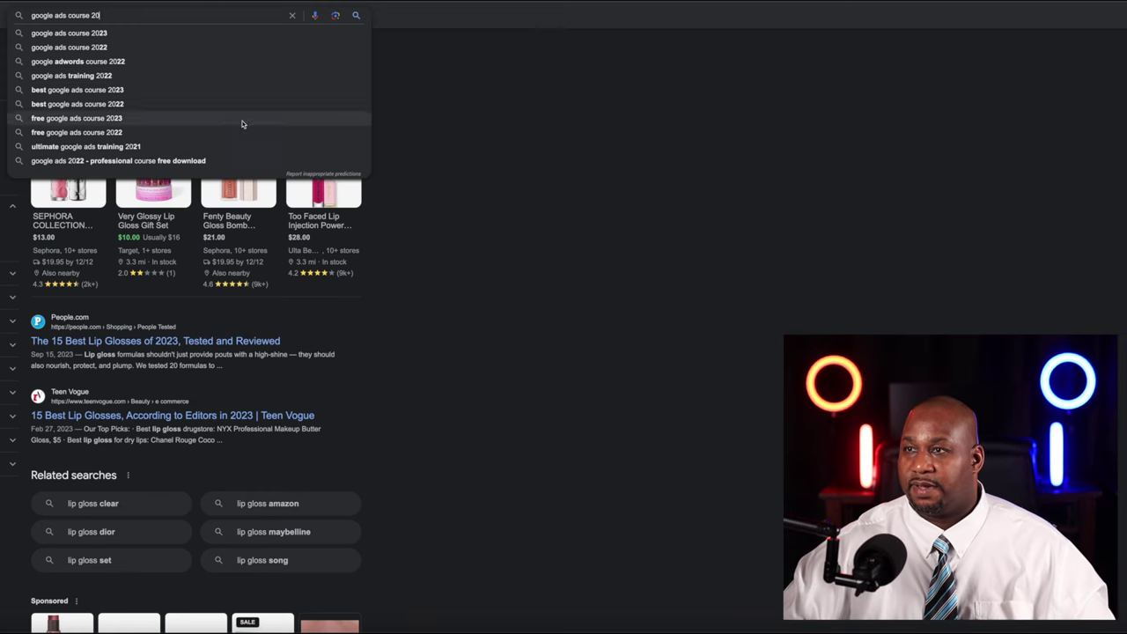
left_click(121, 33)
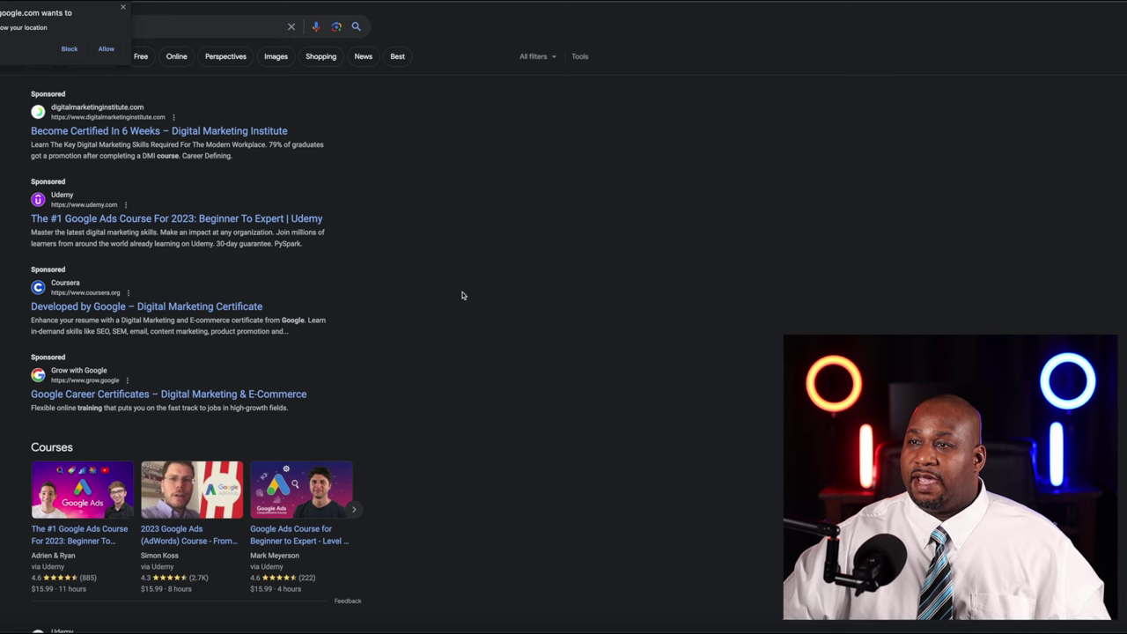
left_click(124, 10)
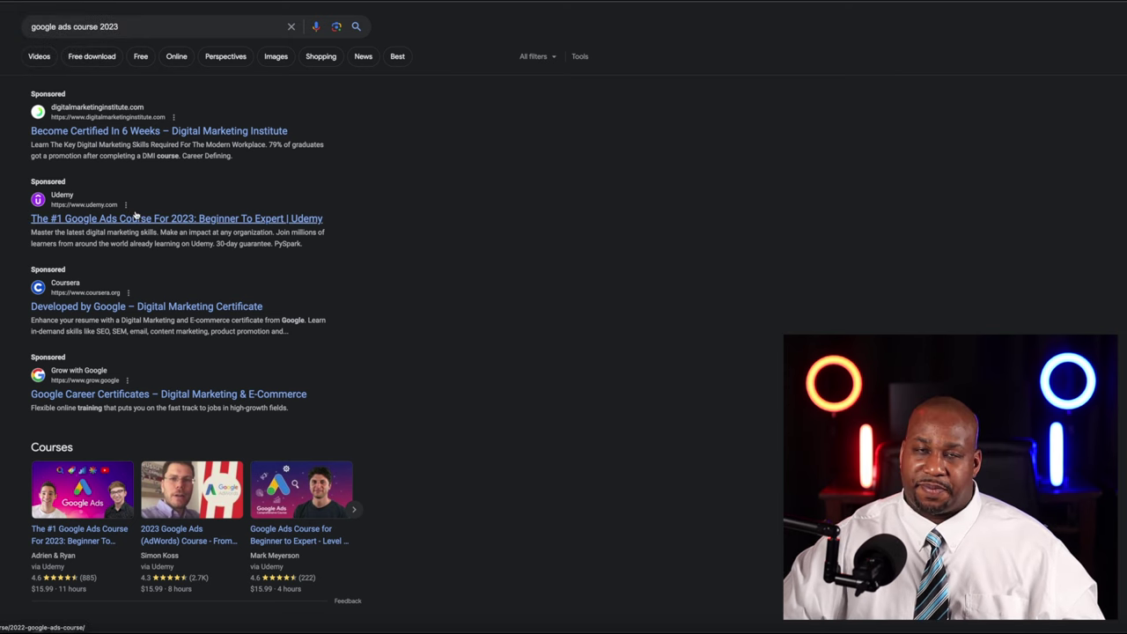
scroll(364, 329, "down", 3)
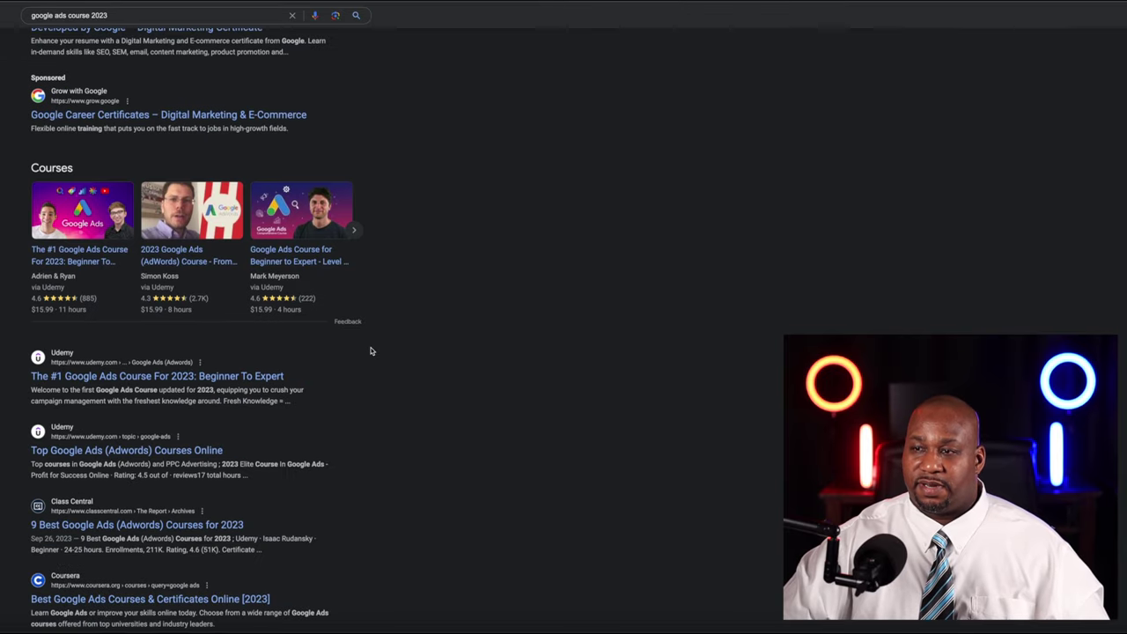
scroll(370, 351, "down", 2)
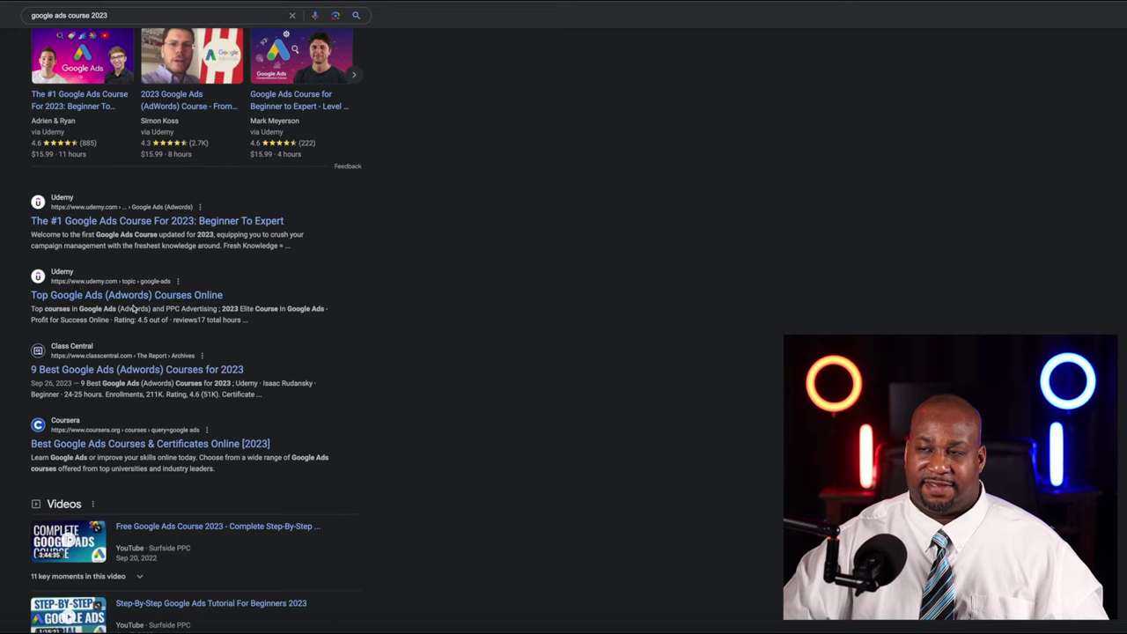
- Examine the course listings, organic results, videos and related questions in the search results for "google ads course 2023"
scroll(320, 317, "up", 1)
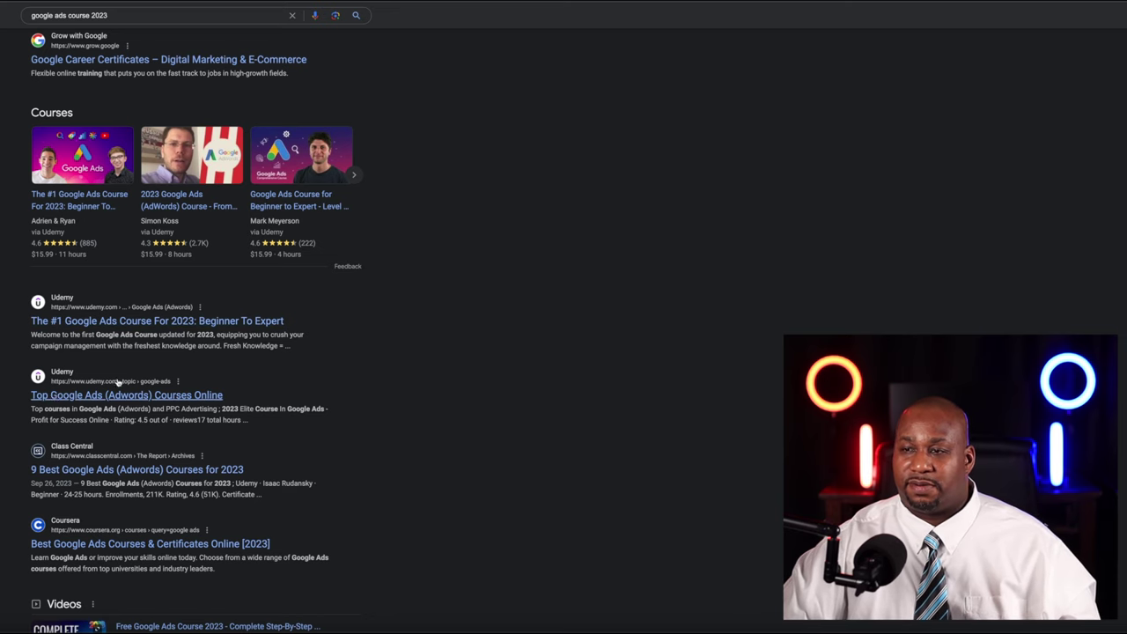
scroll(156, 465, "down", 3)
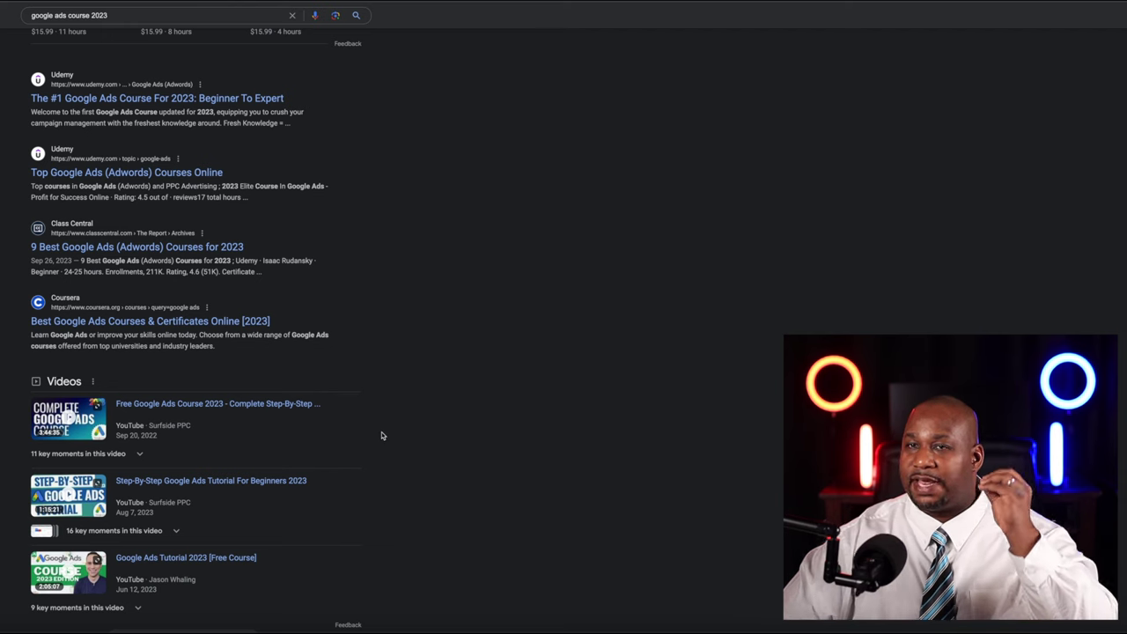
scroll(364, 466, "down", 3)
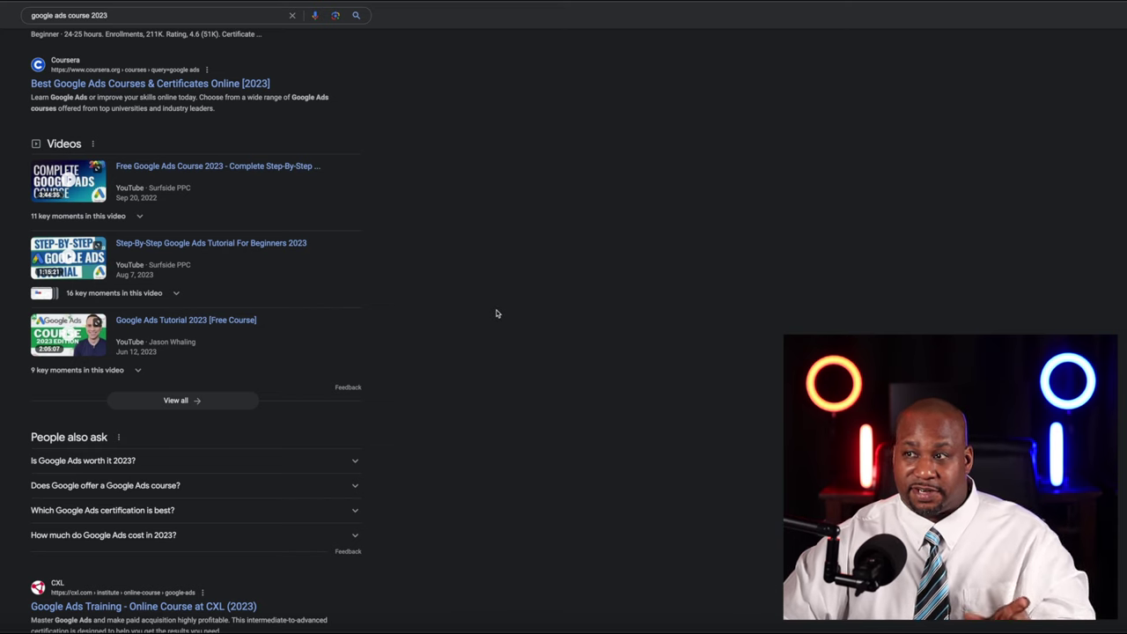
scroll(453, 390, "down", 3)
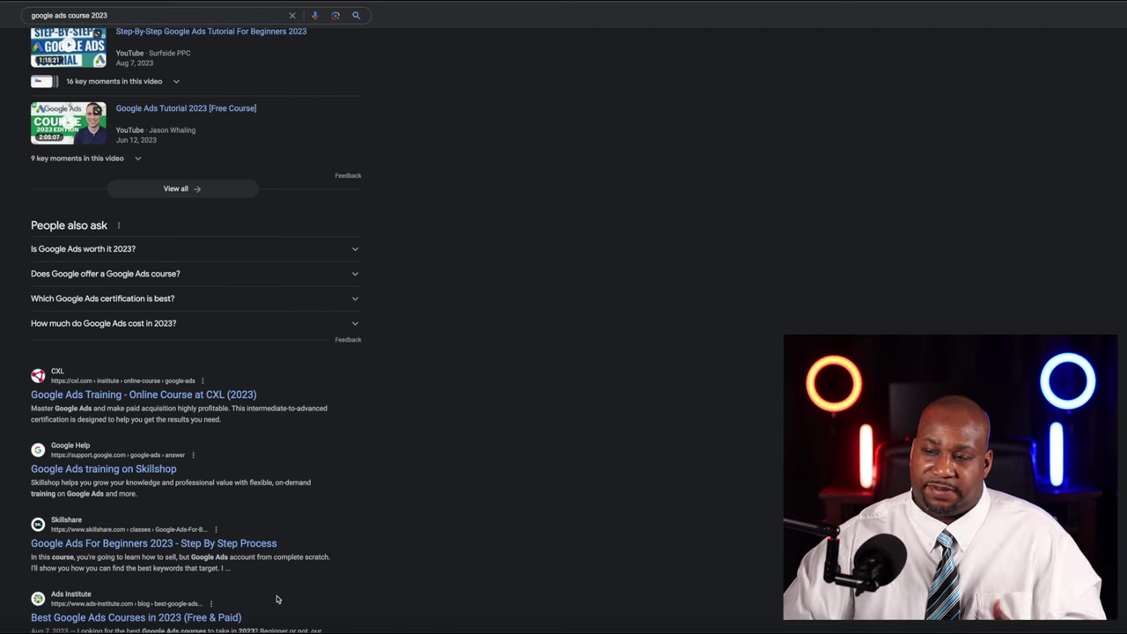
scroll(462, 416, "up", 10)
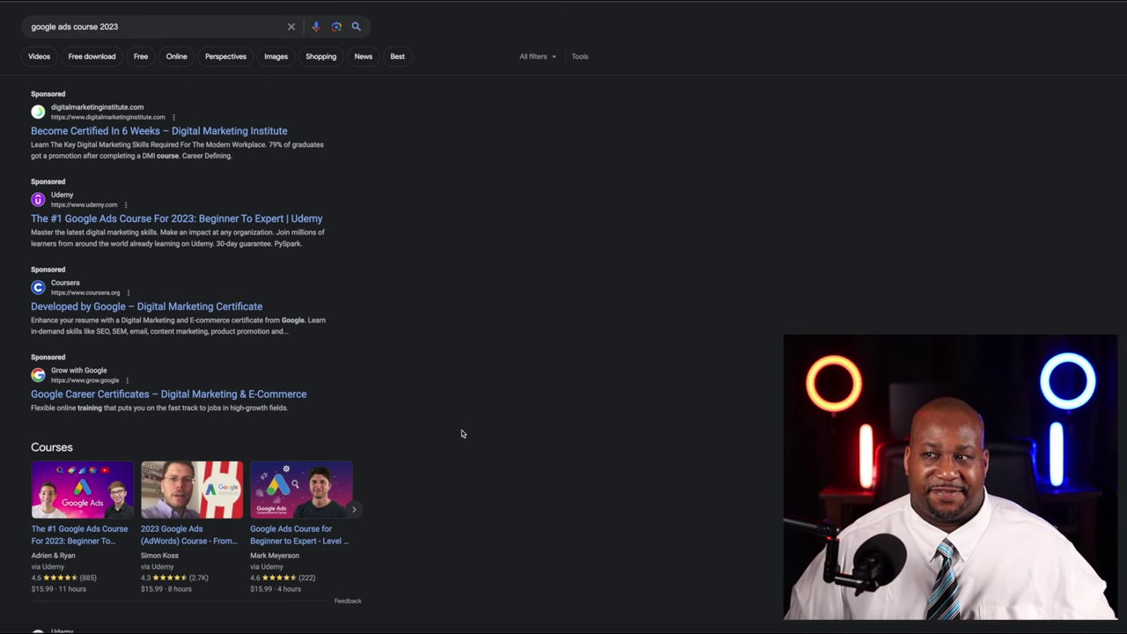
scroll(463, 426, "down", 6)
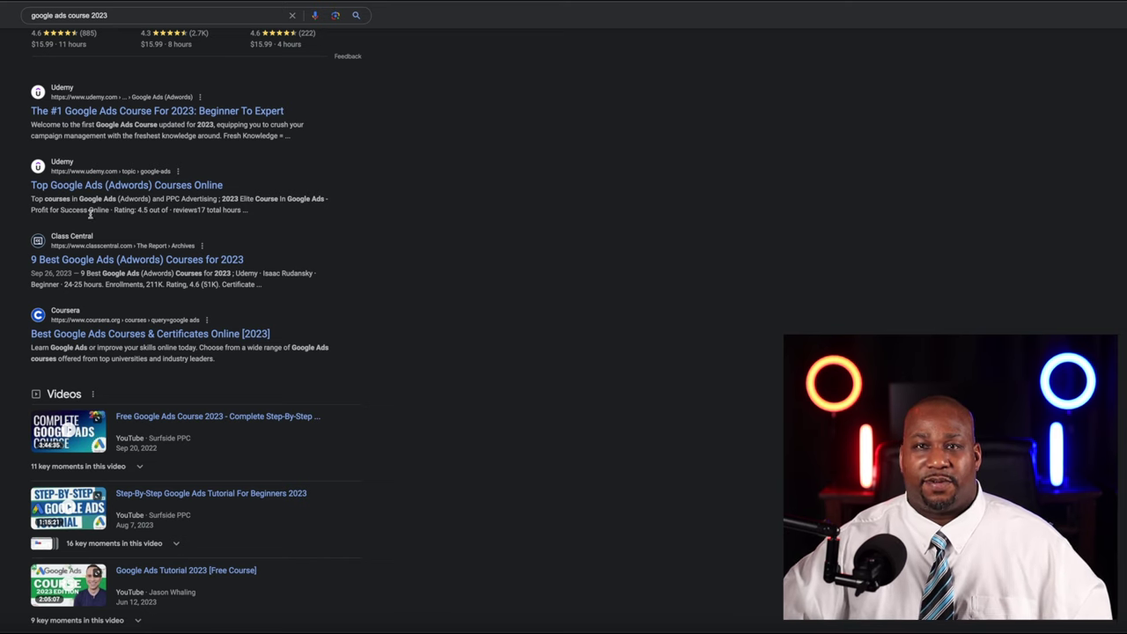
scroll(343, 271, "up", 5)
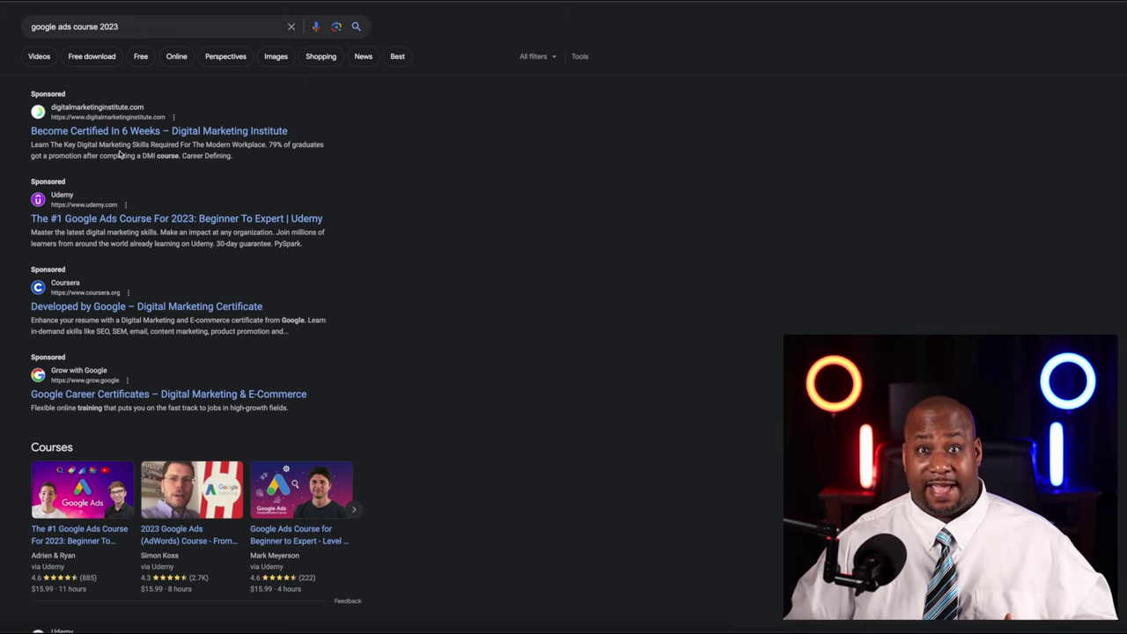
scroll(431, 377, "down", 6)
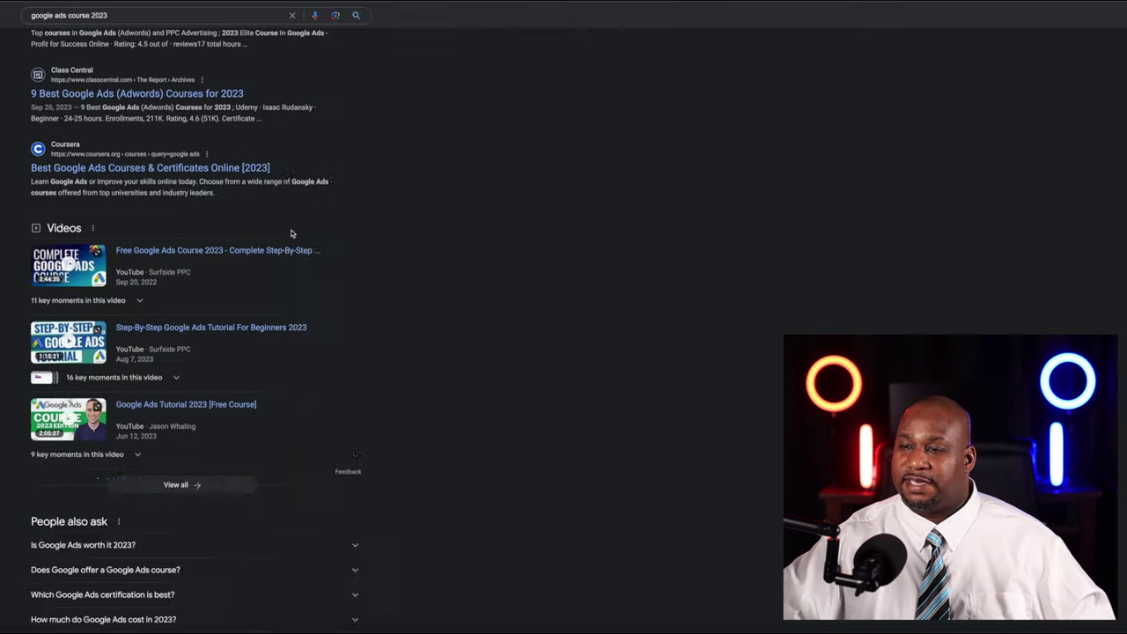
scroll(291, 247, "down", 3)
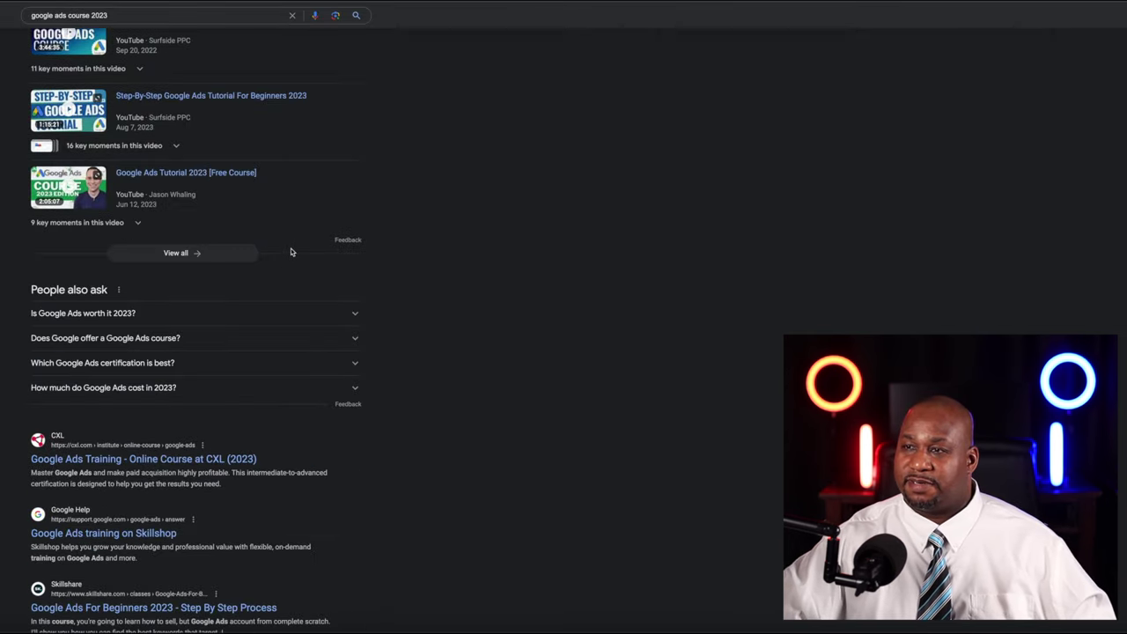
scroll(280, 249, "up", 1)
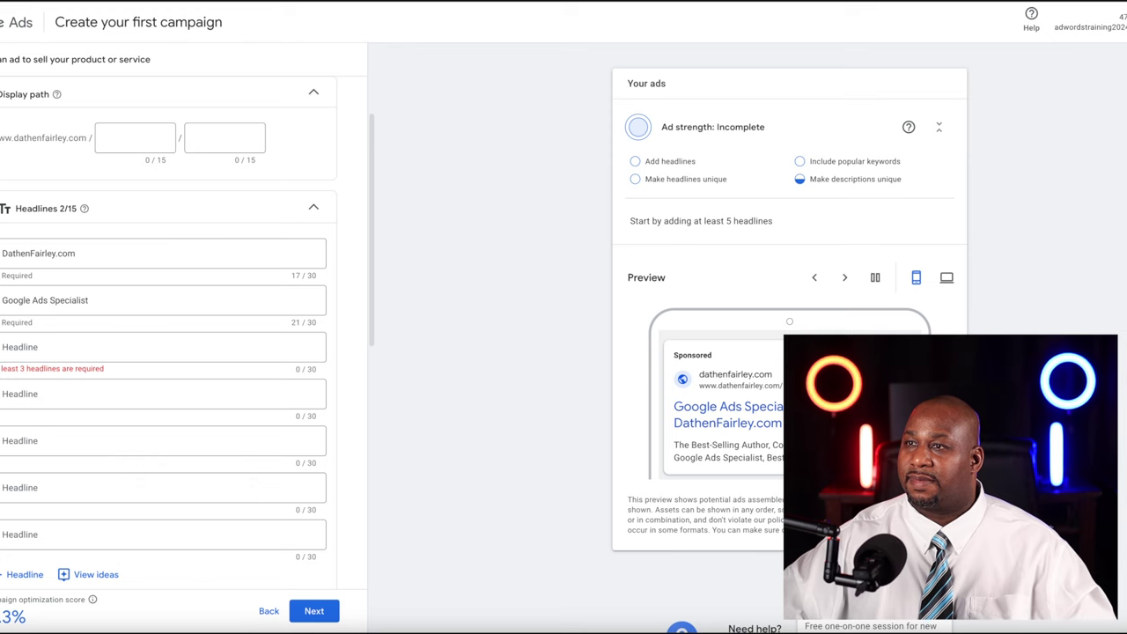
- Switch back to Google Ads and set the third headline to "Google Ads Course (2024)"
left_click(44, 346)
type("Google Ads Tutorial")
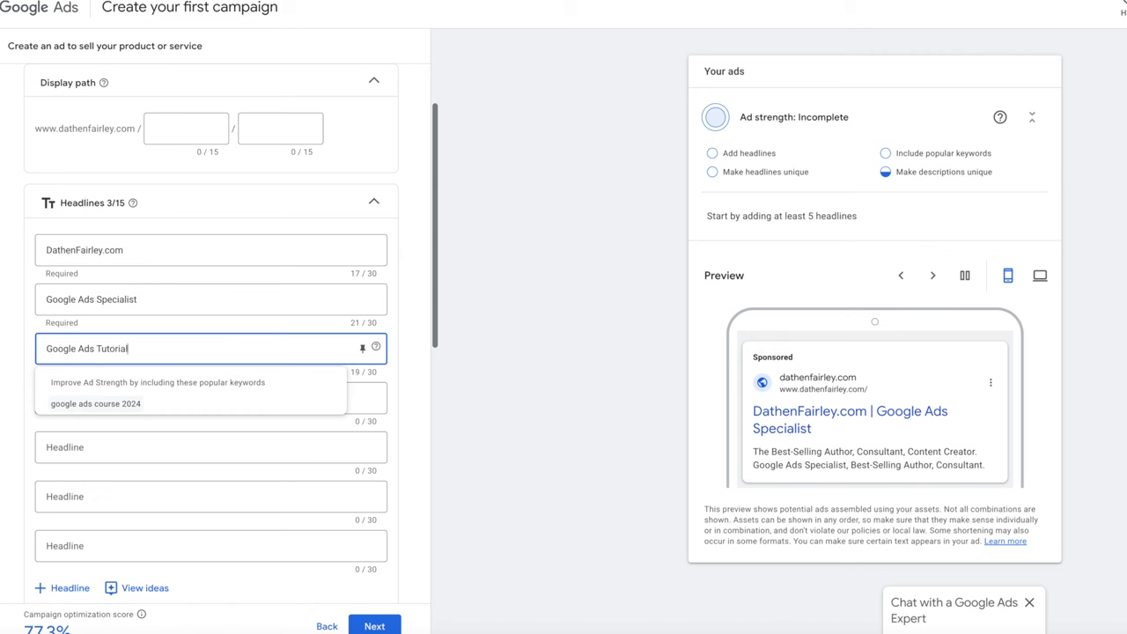
type(" 2024)")
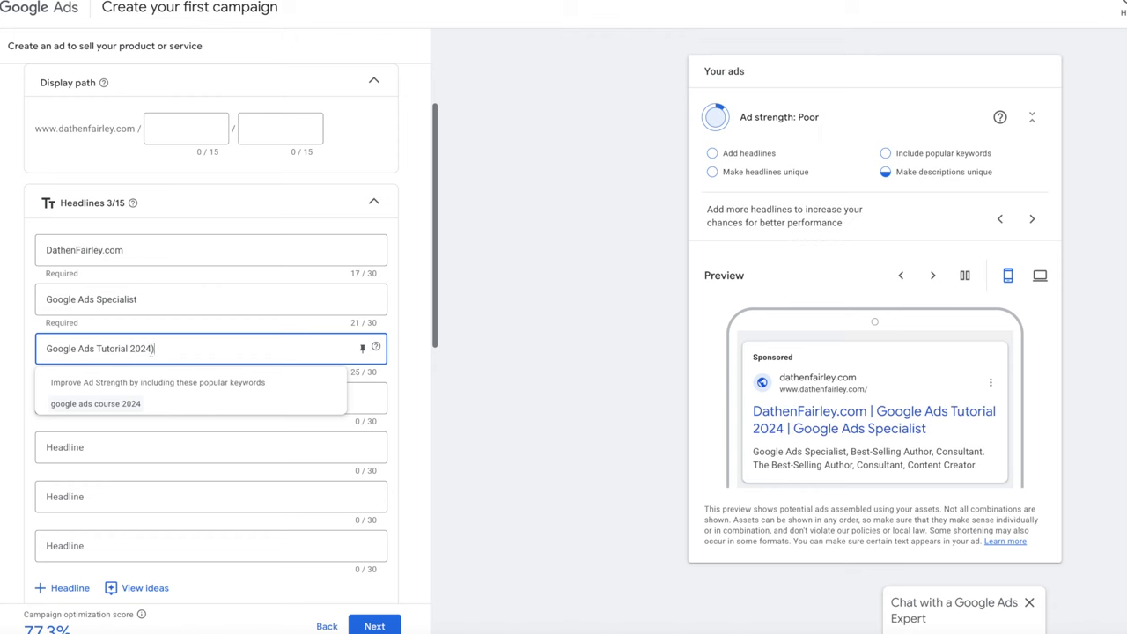
left_click(129, 349)
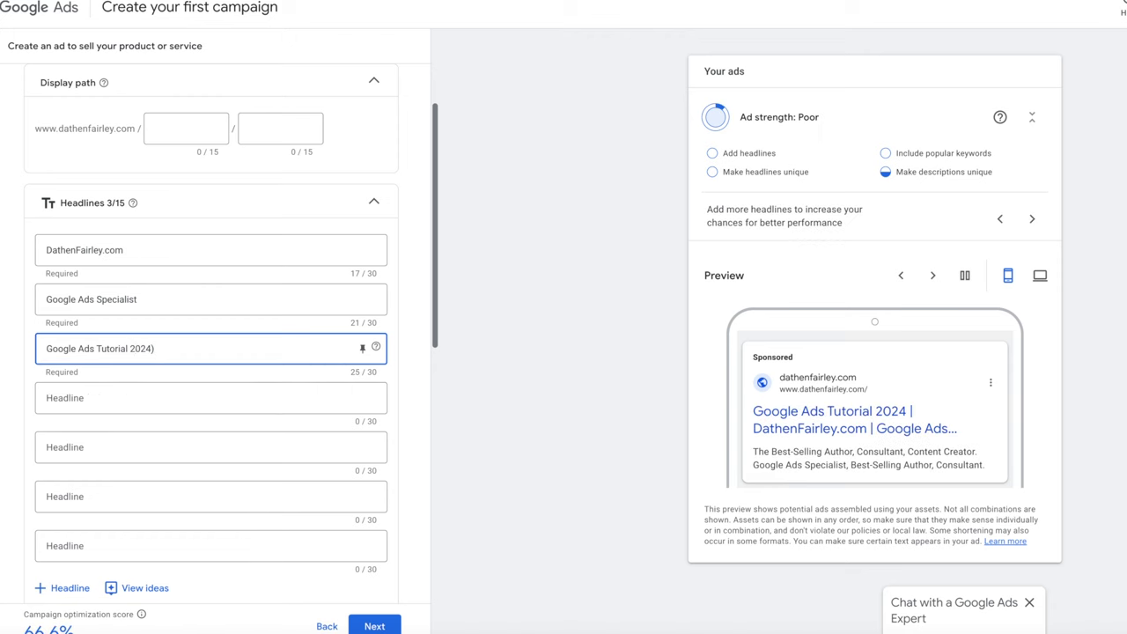
type("(")
double_click(107, 350)
type("Course")
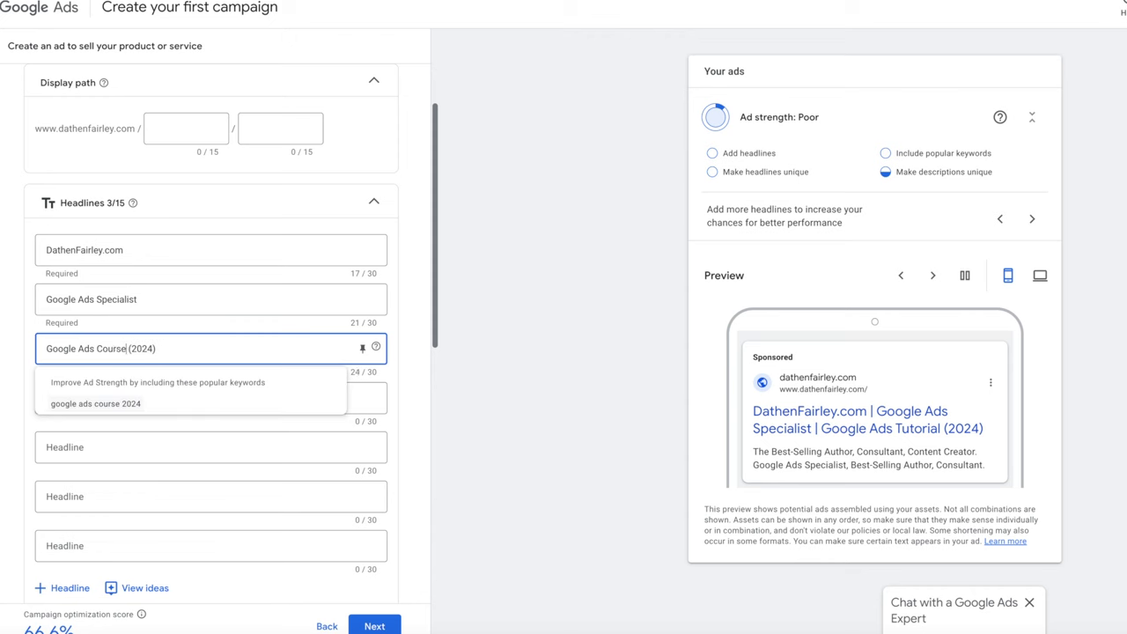
- View the headline pinning positions without choosing one, and enter "Google Ads Tutorial (2024)" as the fourth headline
left_click(362, 397)
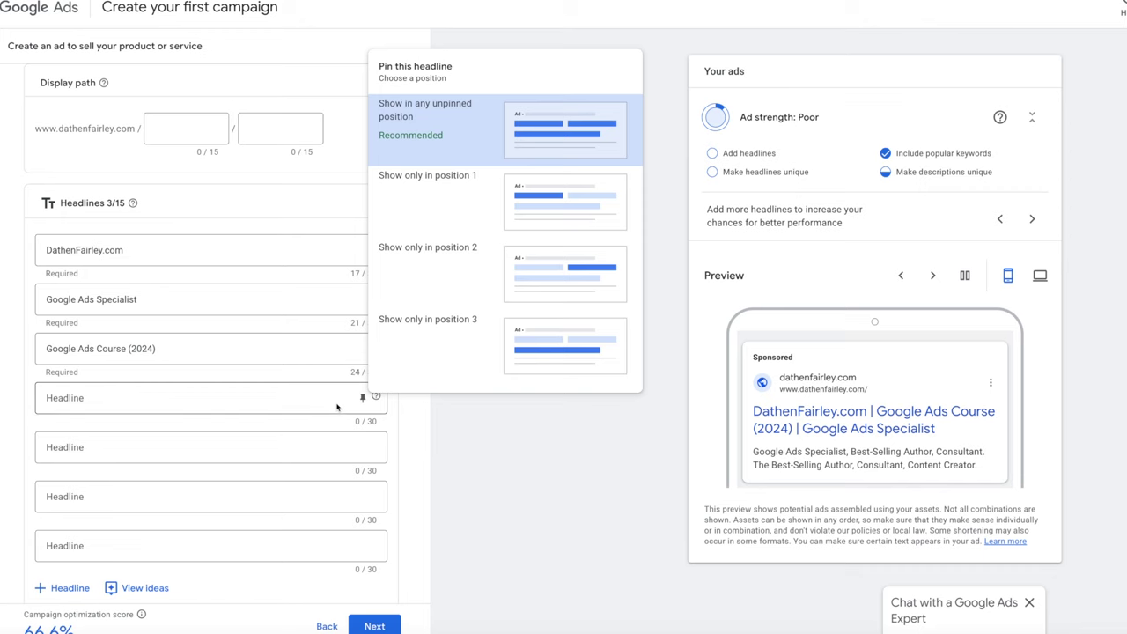
left_click(362, 397)
left_click(255, 397)
type("Google Ads Tutorial (2024")
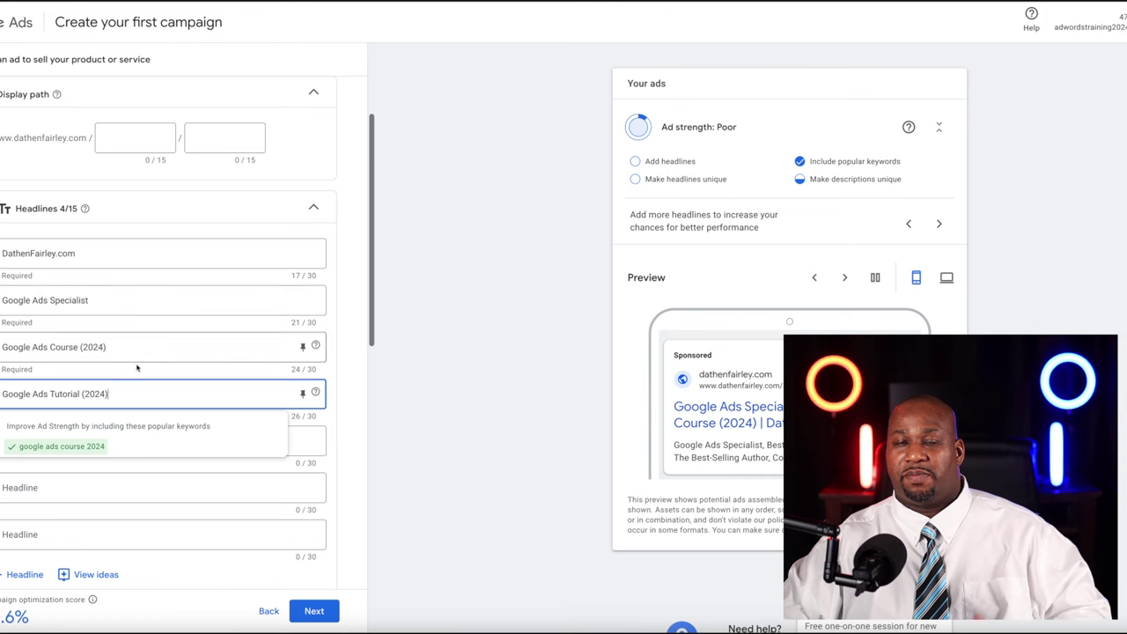
left_click(469, 329)
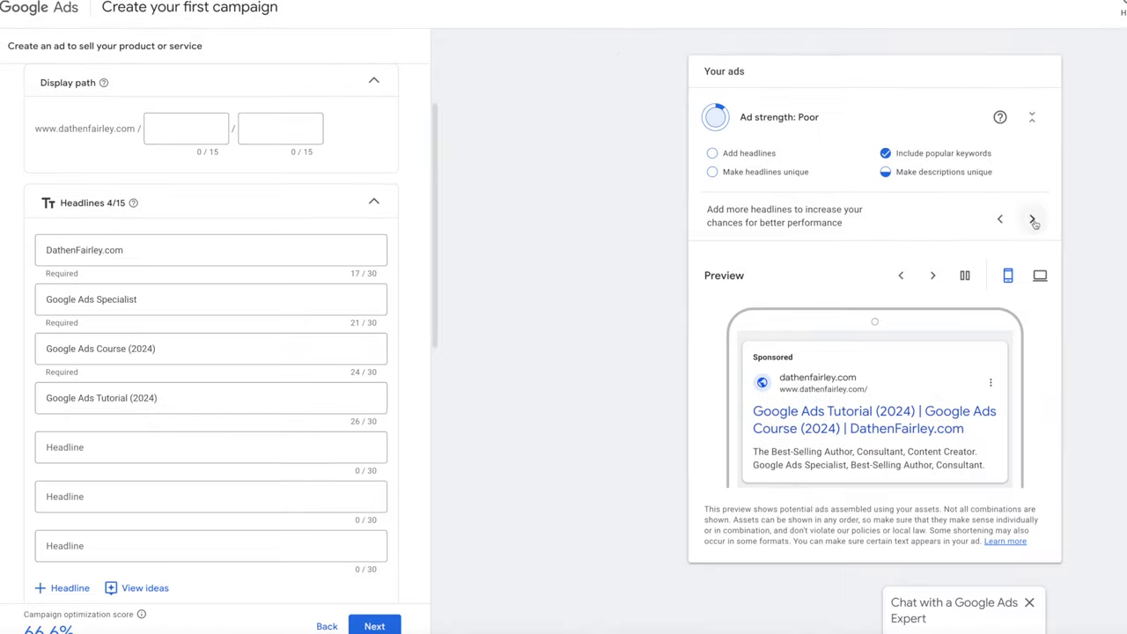
- Browse the improvement suggestions shown with the Ad strength rating
left_click(939, 223)
left_click(939, 223)
left_click(1000, 221)
- Go through the mobile ad preview variations to see how the headlines and descriptions are combined
left_click(934, 276)
left_click(934, 276)
left_click(933, 276)
left_click(933, 276)
left_click(933, 276)
left_click(933, 277)
left_click(933, 277)
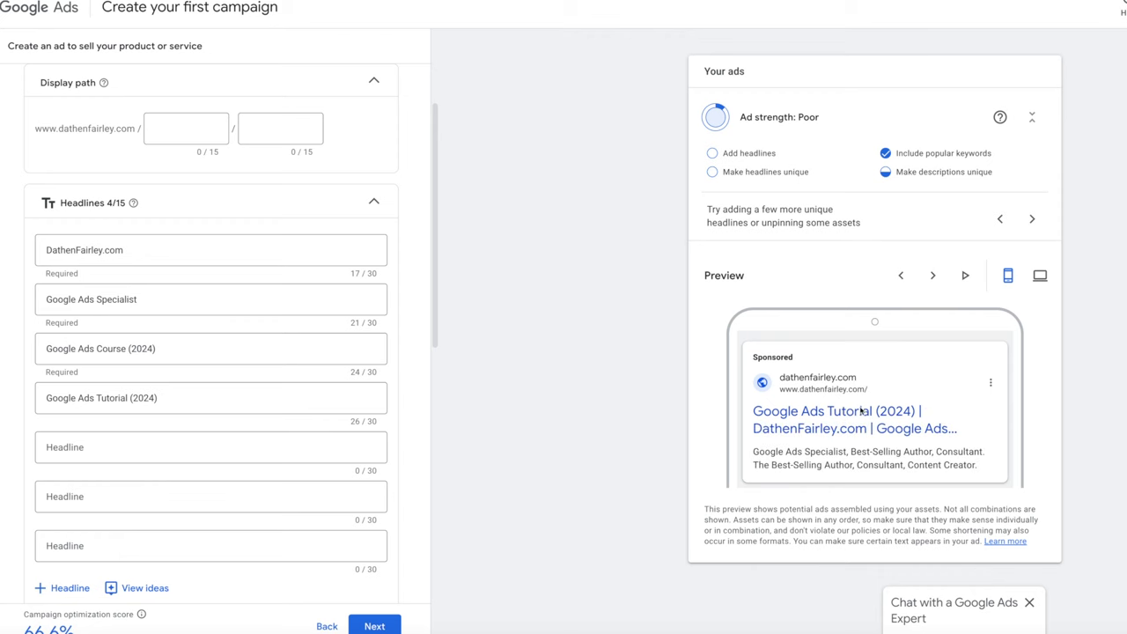
left_click(933, 277)
left_click(933, 277)
left_click(934, 276)
left_click(934, 276)
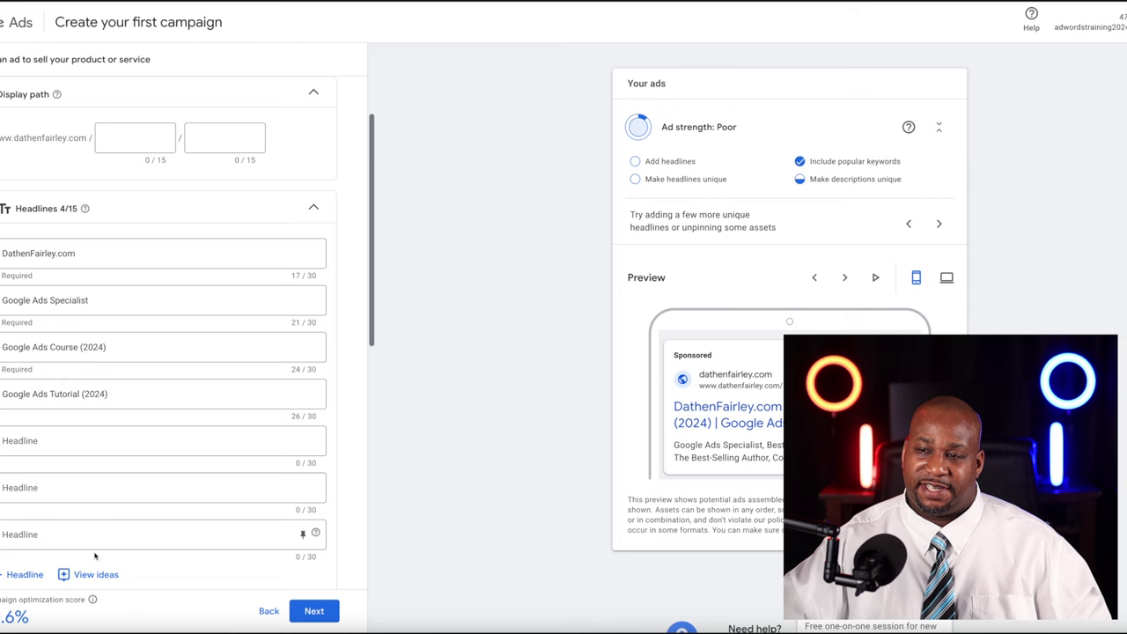
- Review the ad's headlines, display path and final URL, and check the Ad strength rating with its headline recommendations
scroll(88, 537, "down", 1)
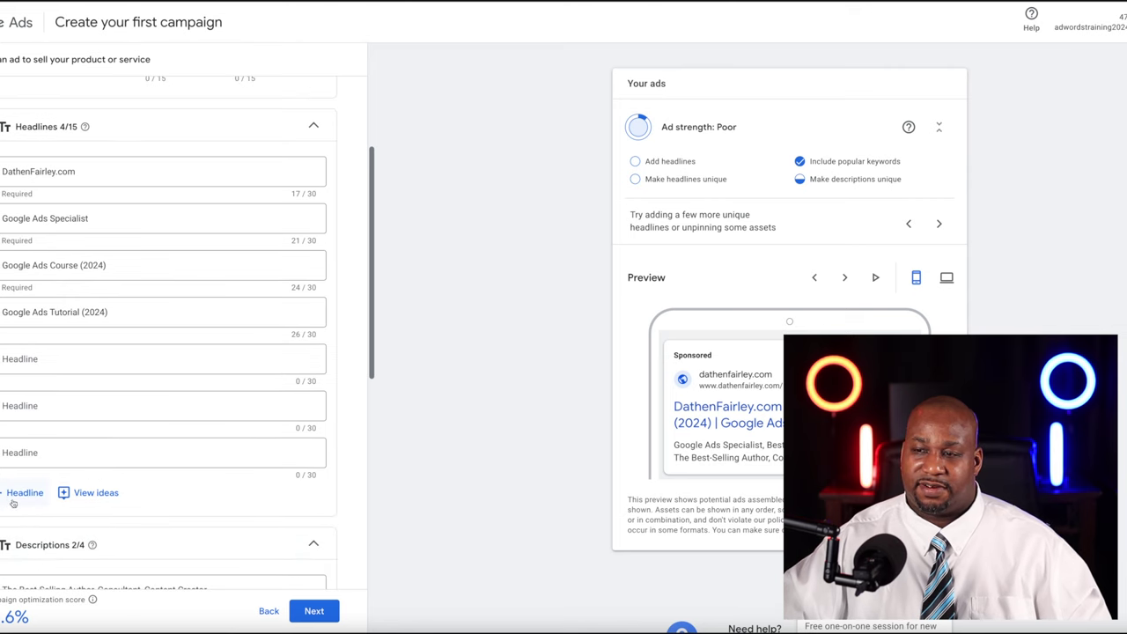
scroll(166, 383, "up", 1)
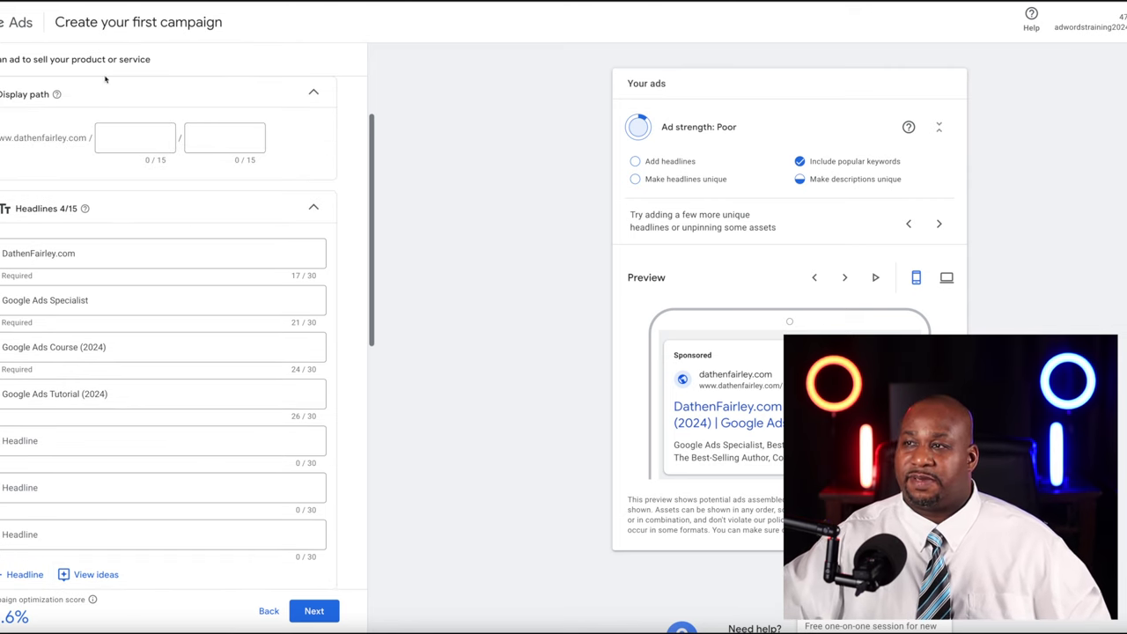
scroll(236, 397, "down", 1)
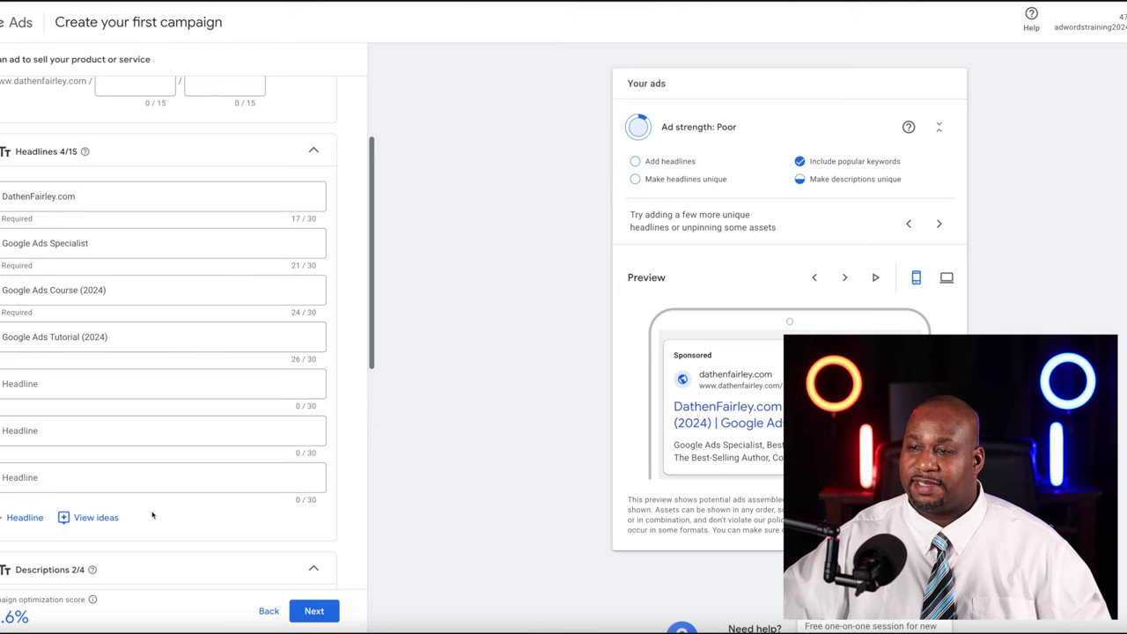
scroll(159, 515, "up", 4)
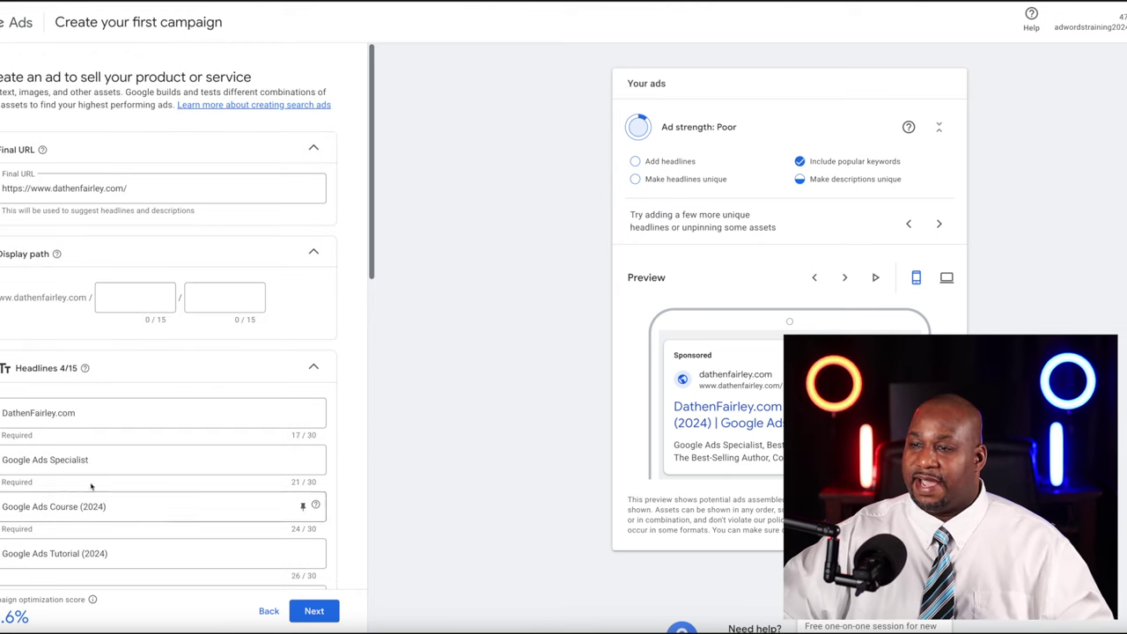
left_click_drag(662, 126, 737, 130)
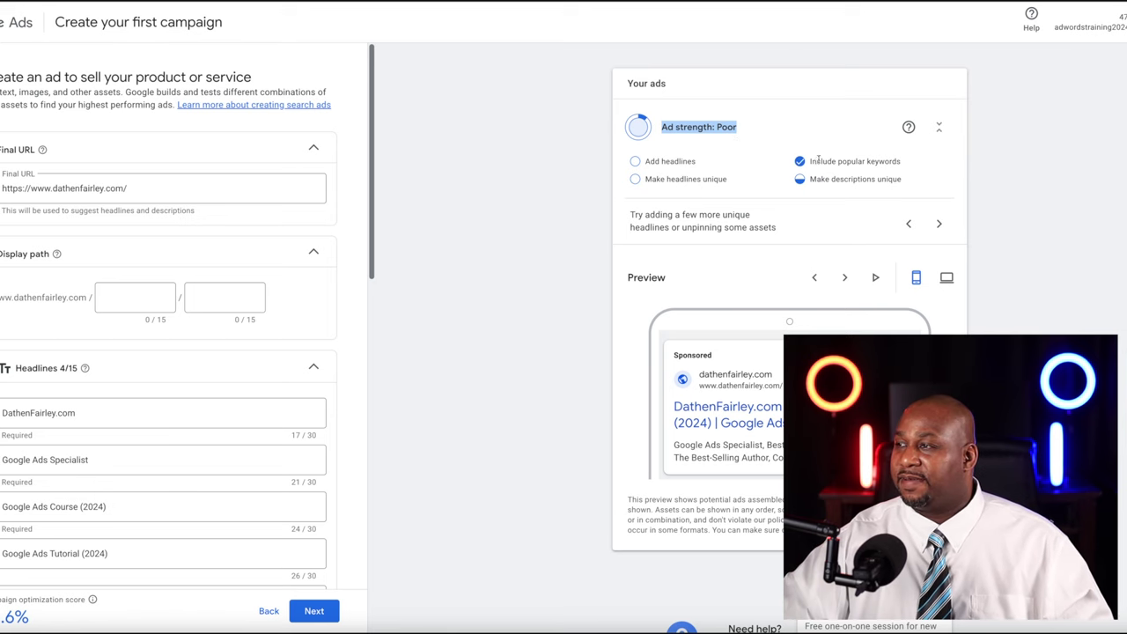
left_click_drag(644, 164, 729, 180)
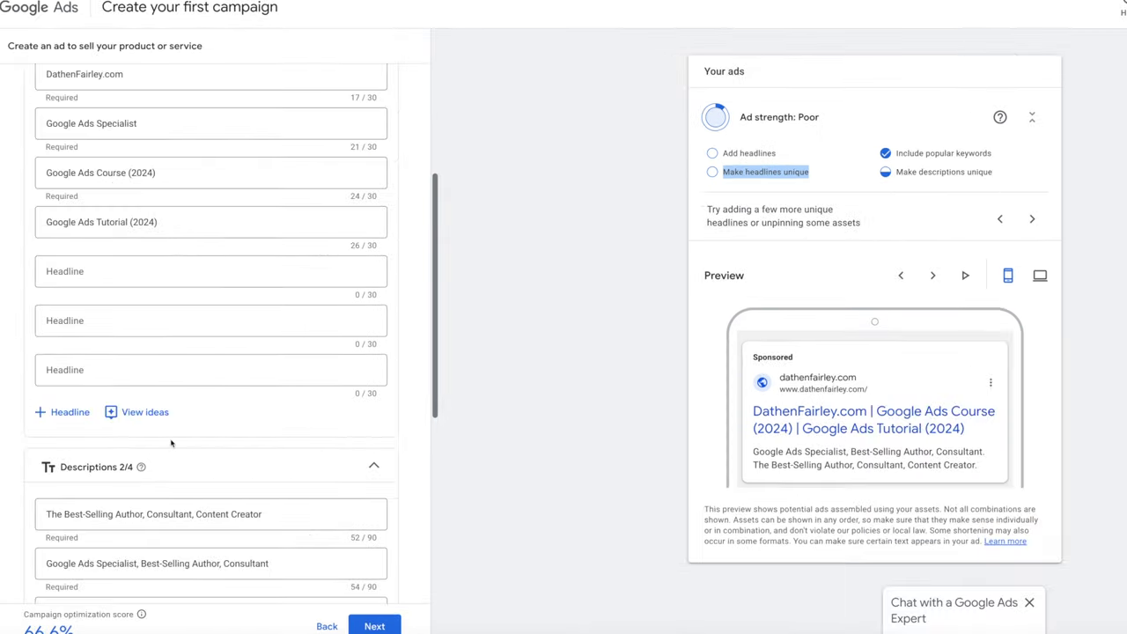
- Examine the ad's description fields, how the descriptions appear in the preview, and the sitelink and URL options
scroll(227, 398, "down", 1)
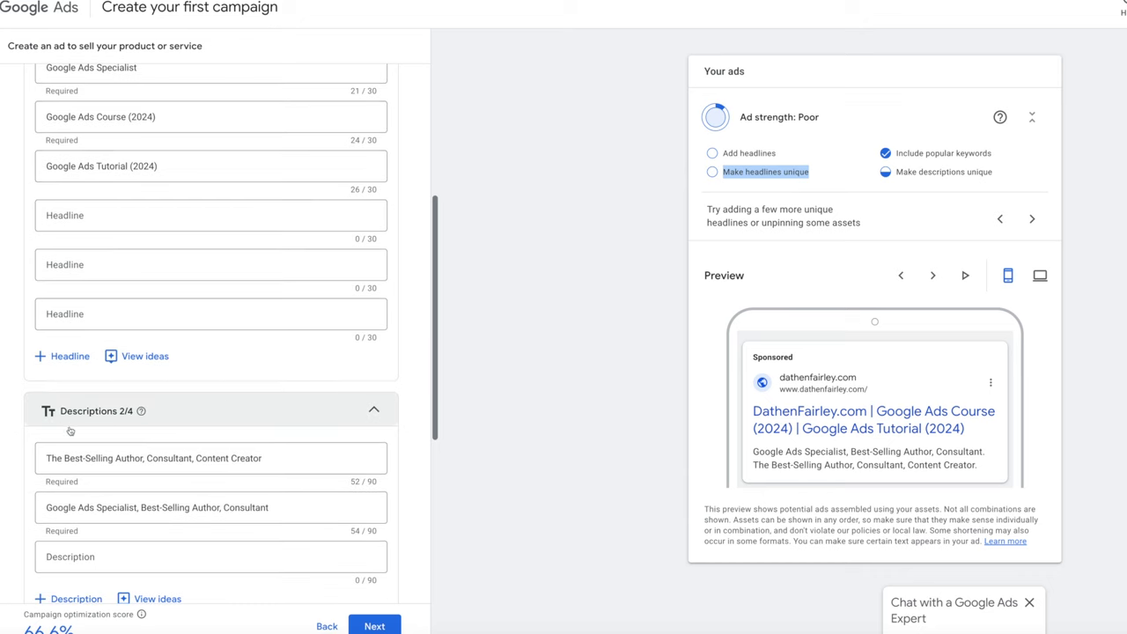
mouse_move(140, 410)
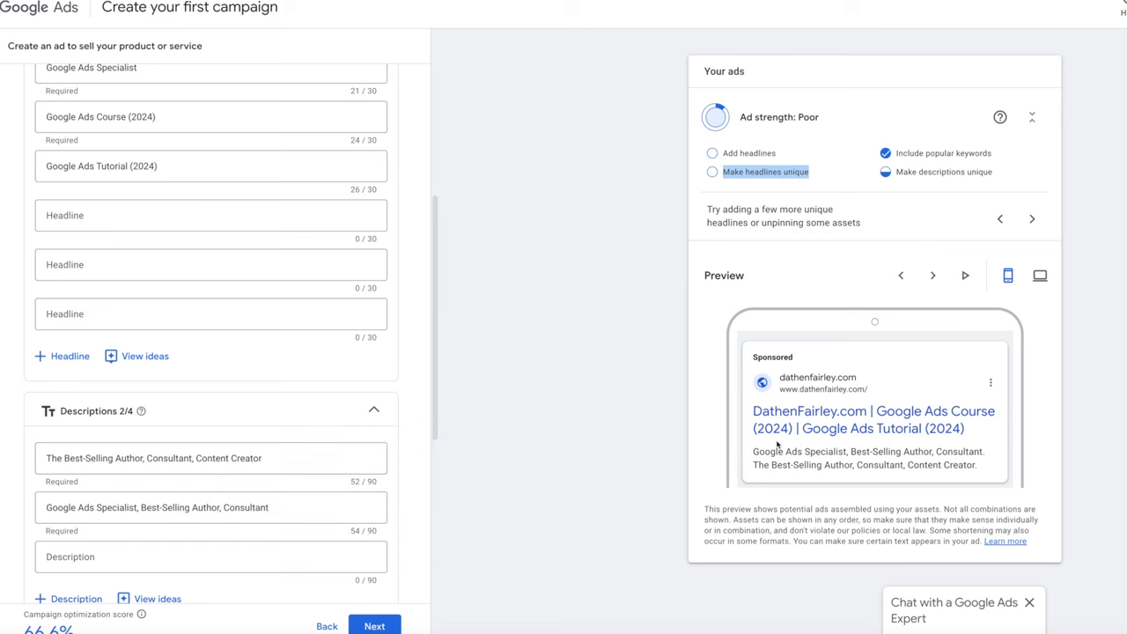
left_click_drag(753, 451, 977, 465)
left_click_drag(434, 242, 434, 444)
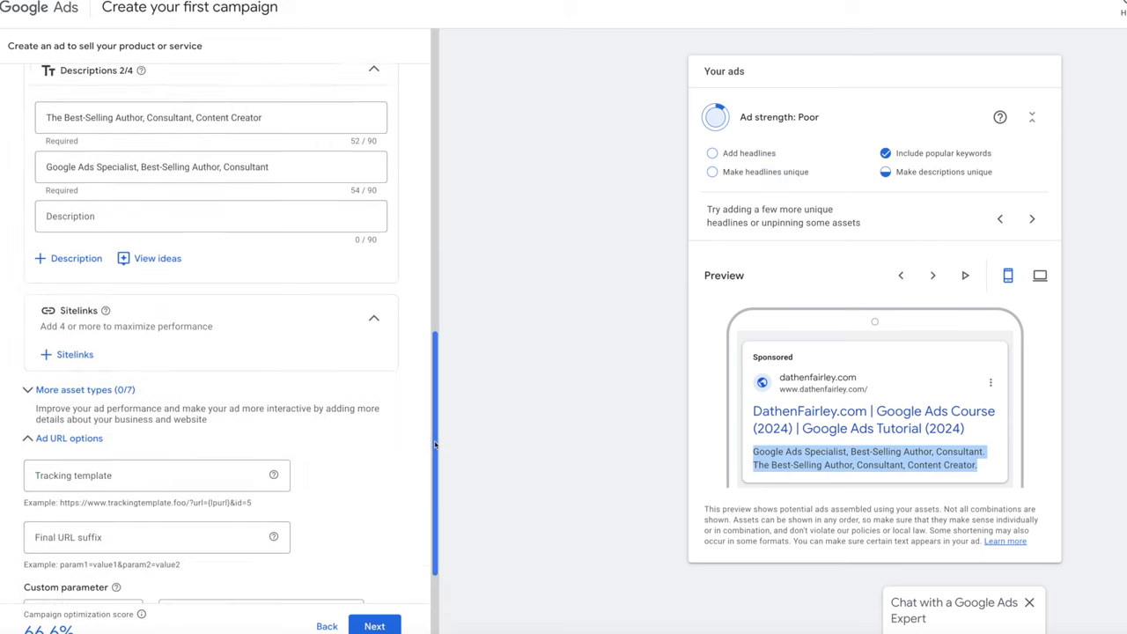
scroll(434, 444, "up", 10)
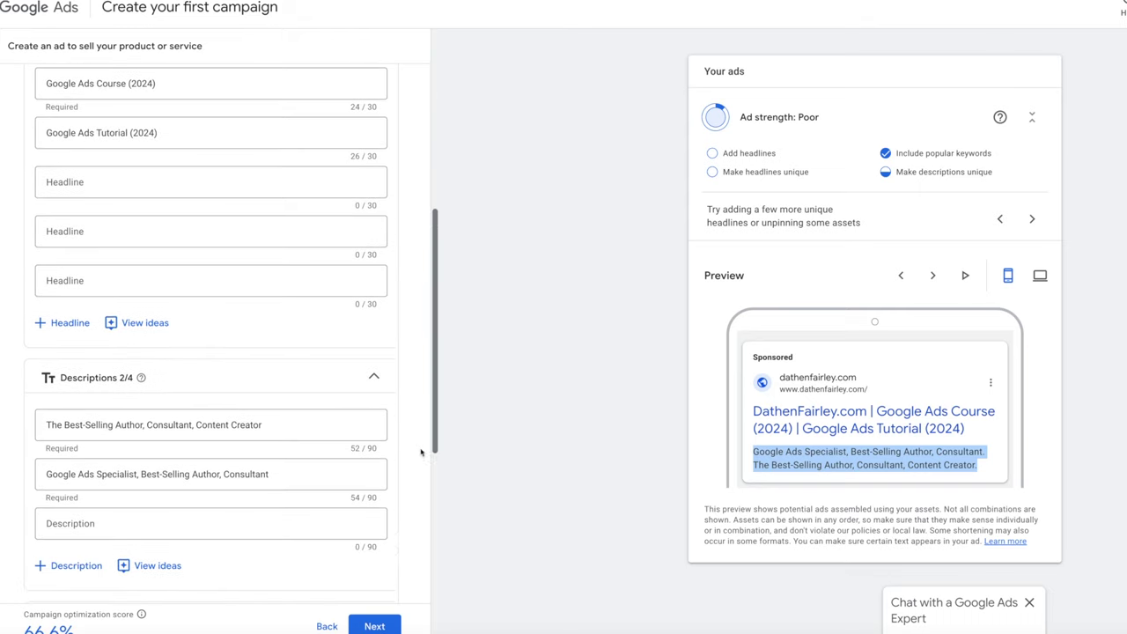
scroll(421, 453, "down", 1)
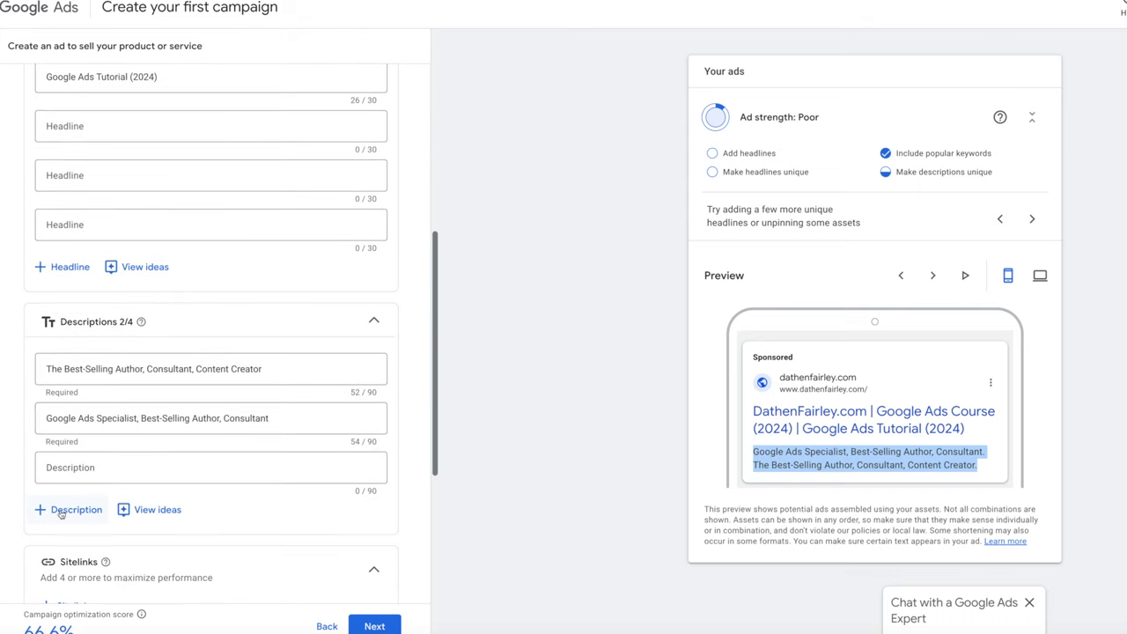
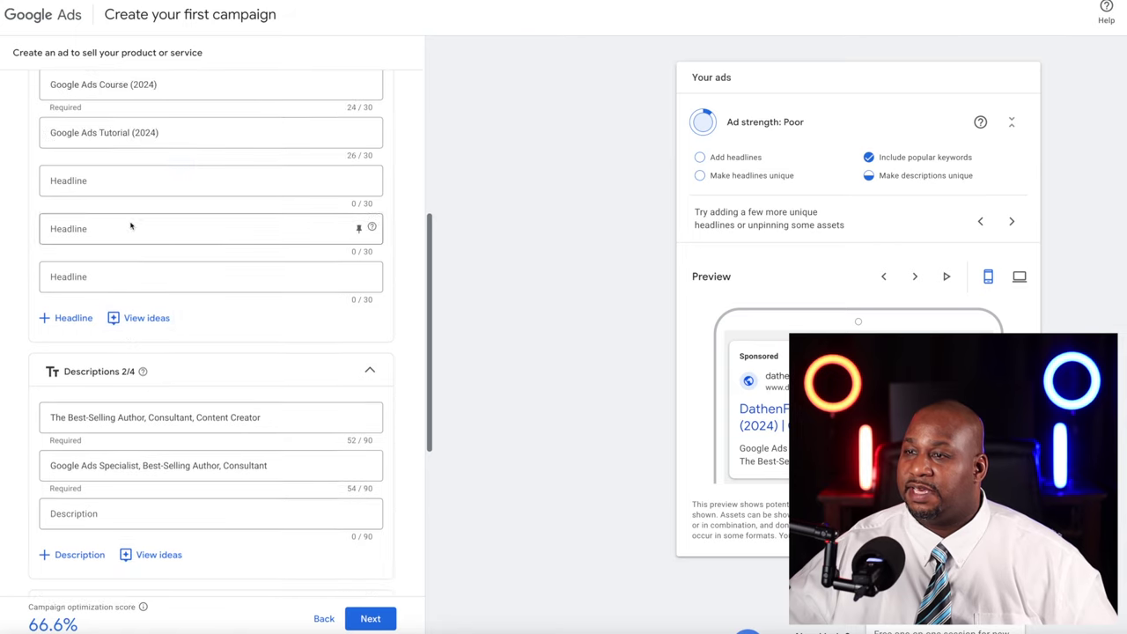
- Replace the ad's first description with "Join the #1 Google Ads training course for 2024."
scroll(159, 198, "up", 3)
left_click(270, 338)
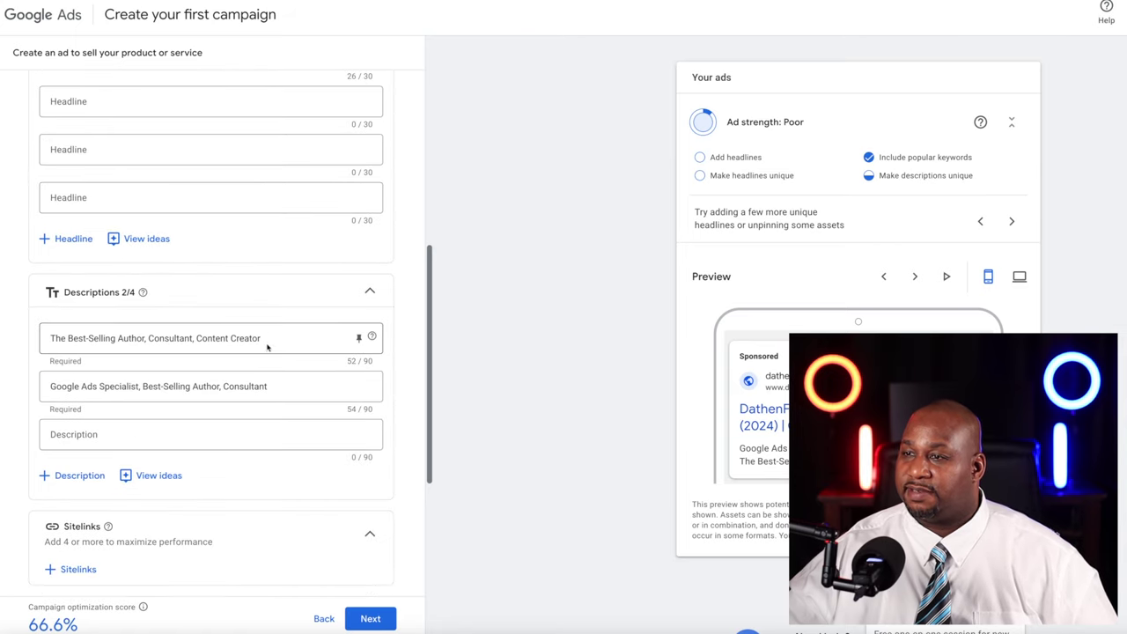
left_click_drag(265, 338, 48, 339)
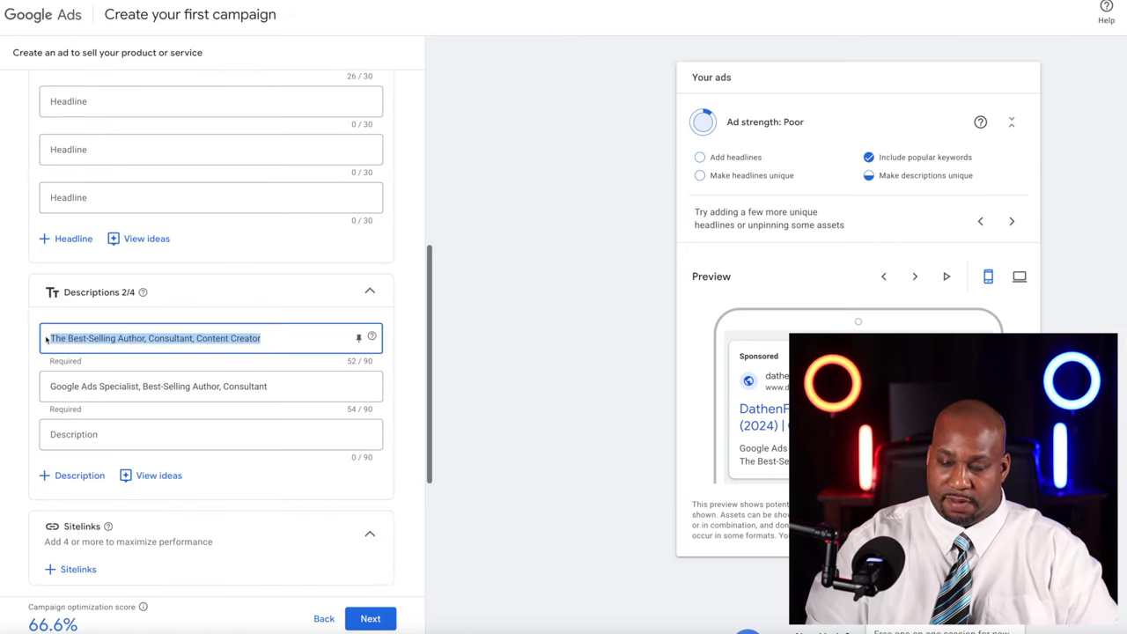
key("BackSpace")
type("J")
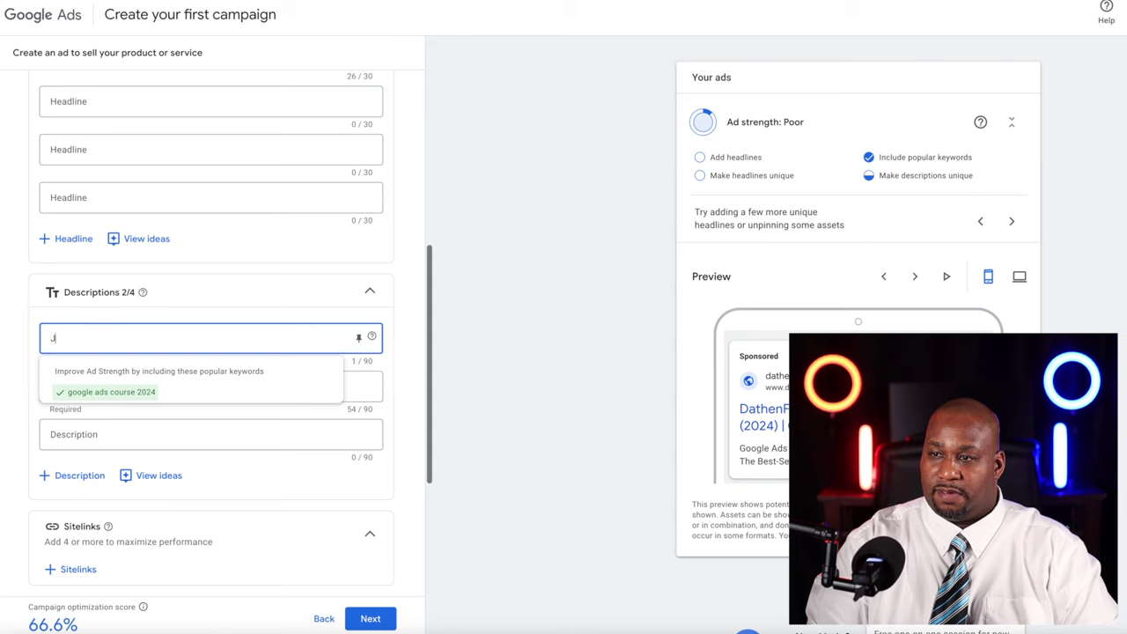
type("oin the #1 Google Ads ")
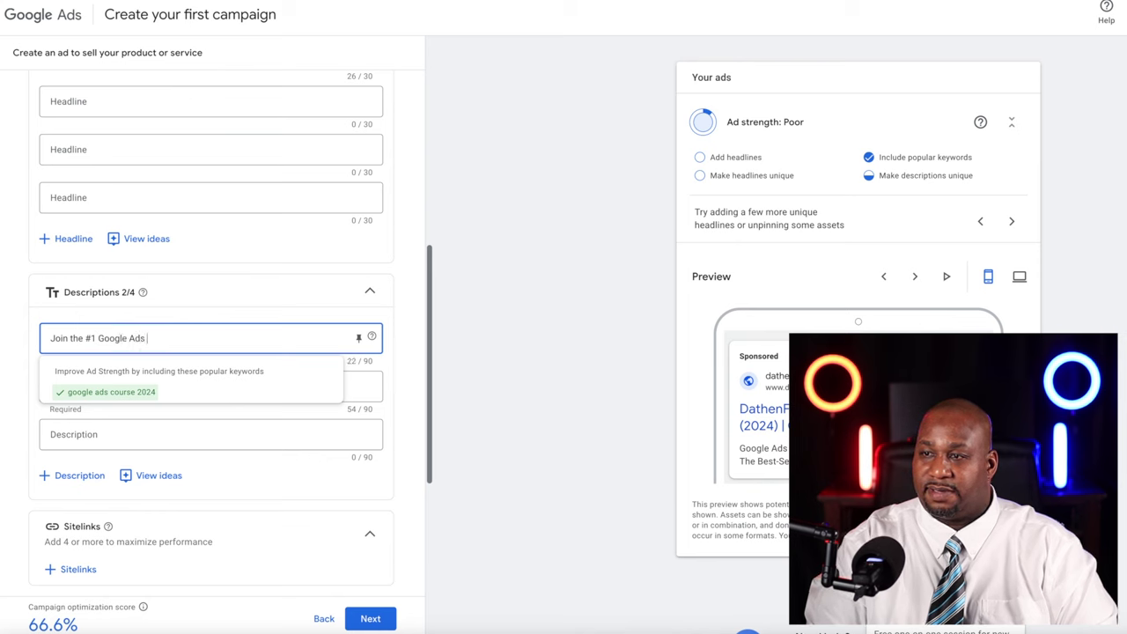
type("tra")
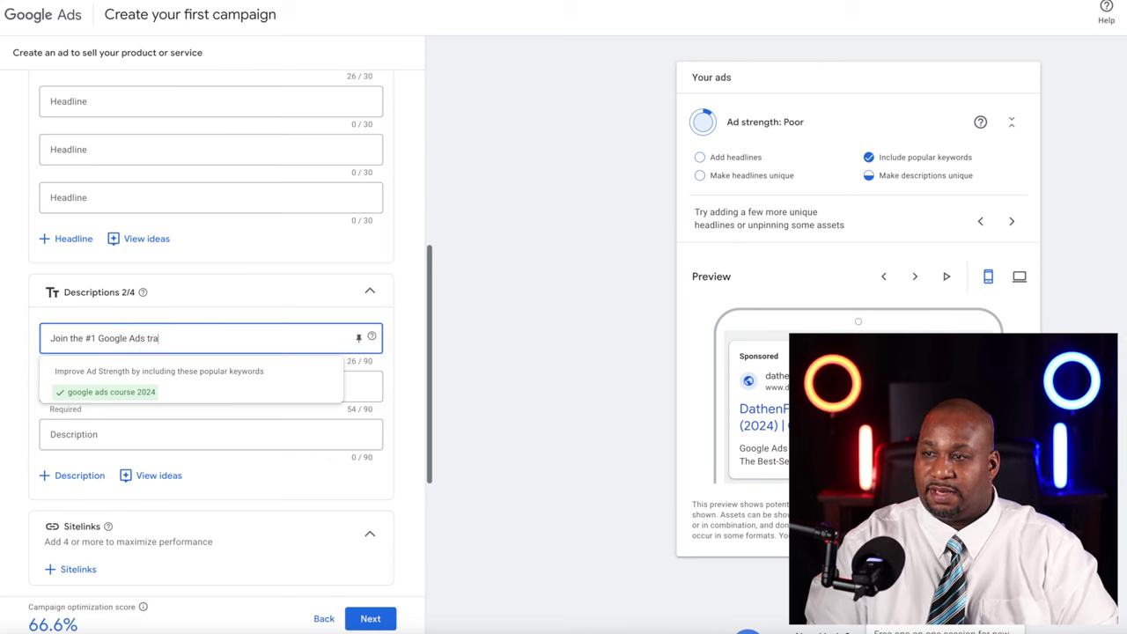
type("ining course ")
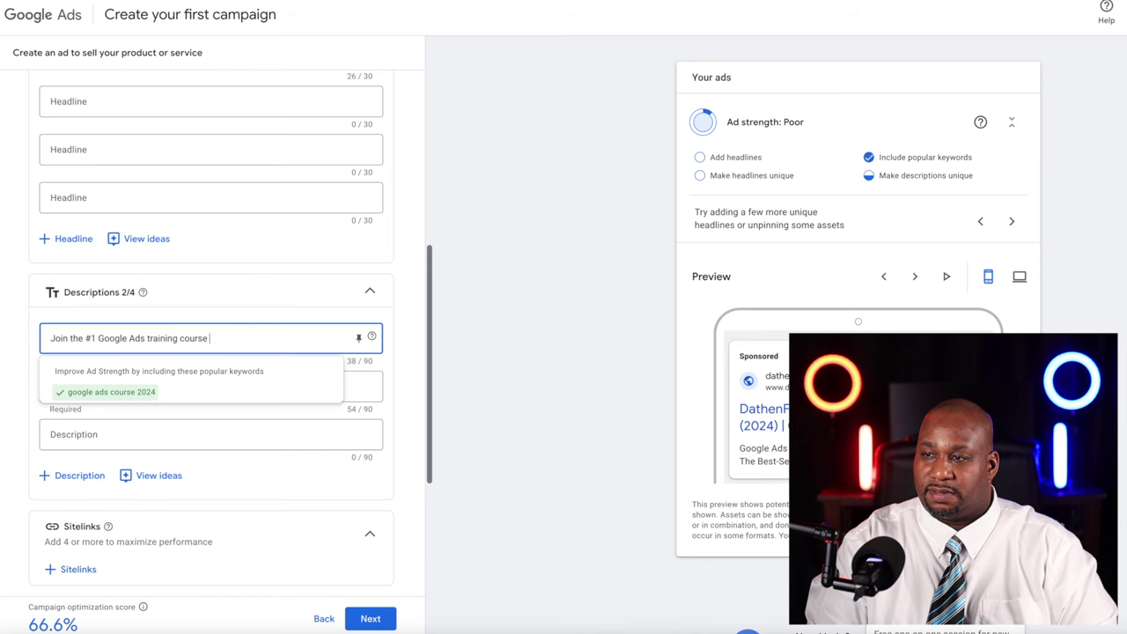
type("for 2024.")
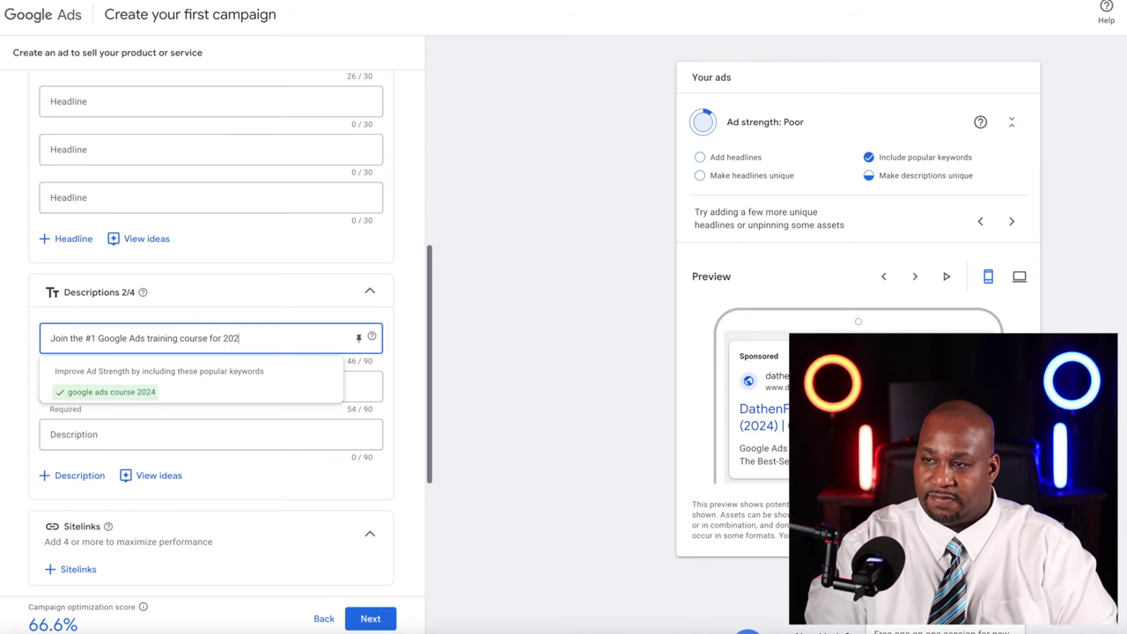
- Replace the second description with "Free for everyone. Sign up today."
key("Tab")
type("F")
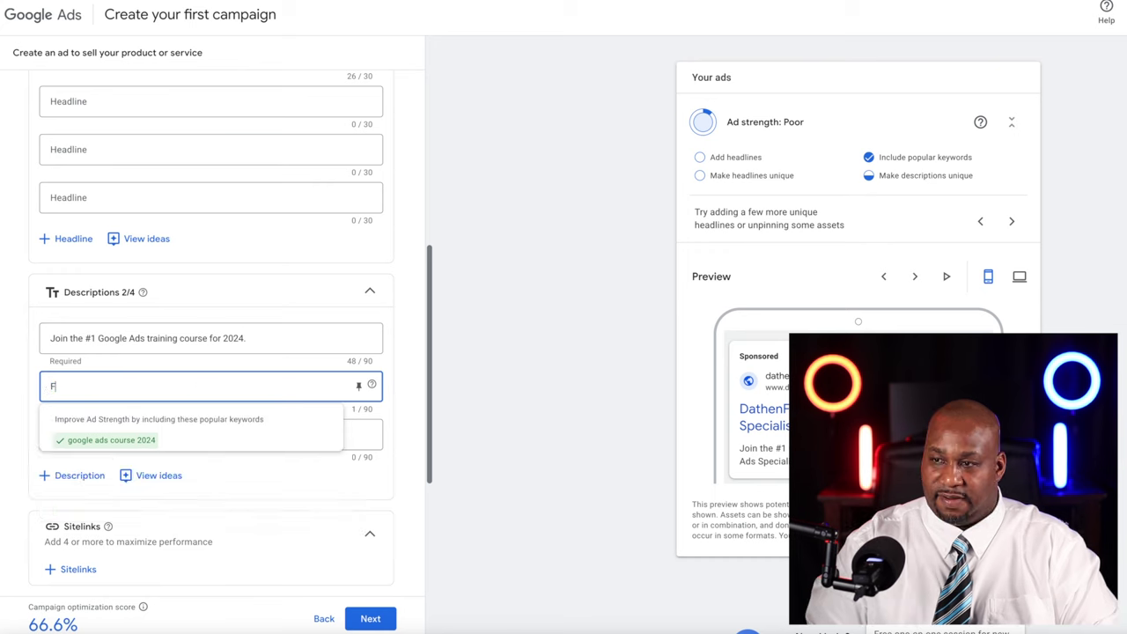
type("ree for everyon")
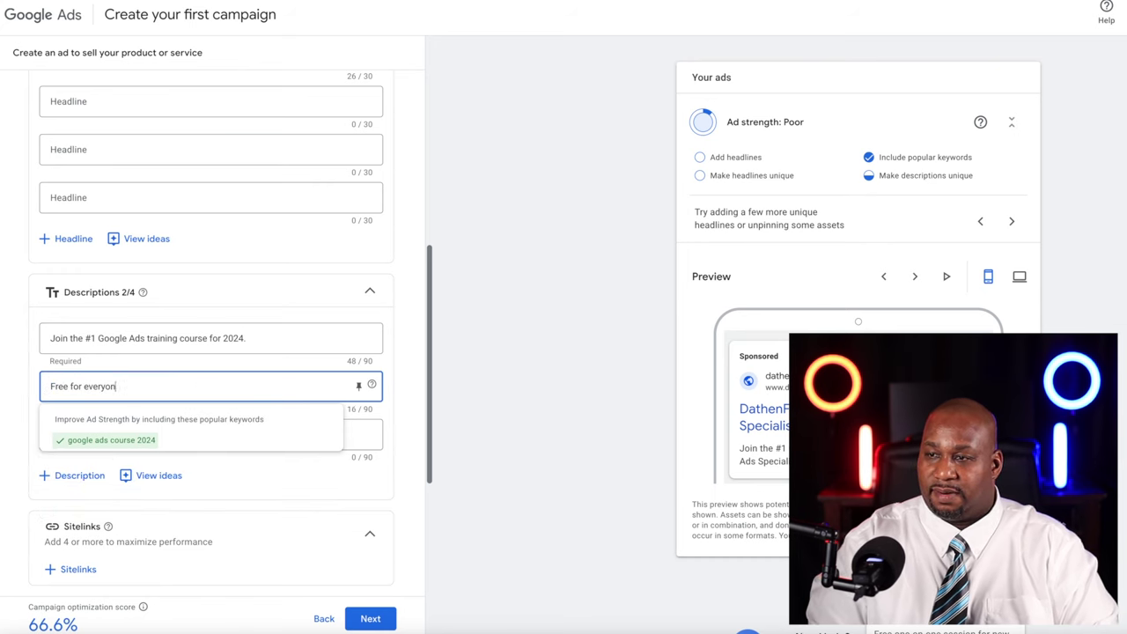
type("e. Sign ")
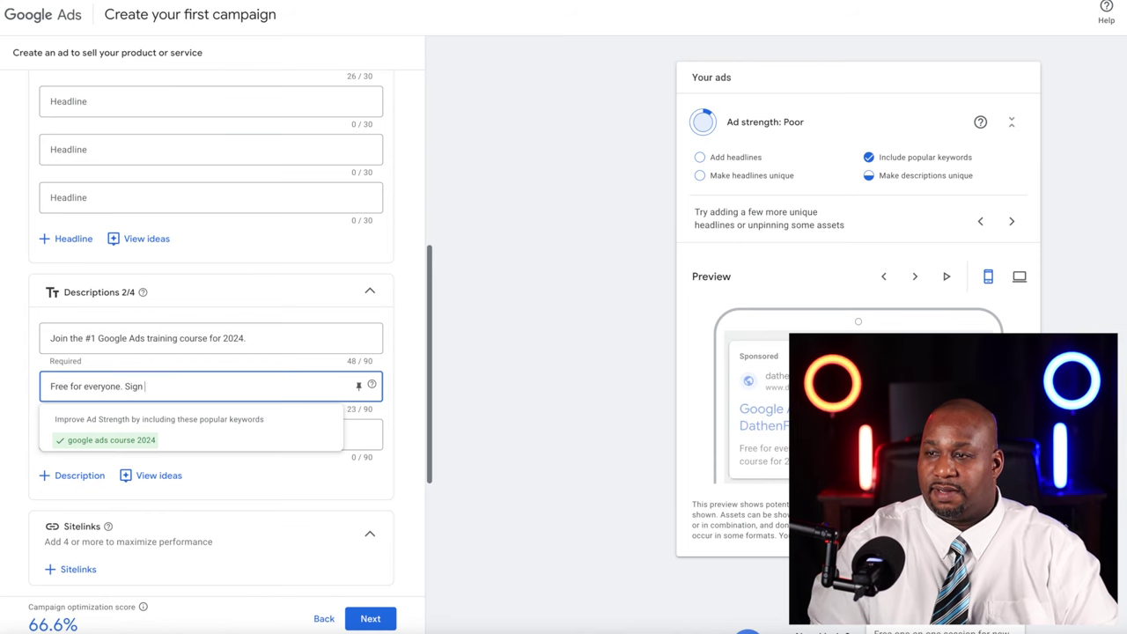
type("up today.")
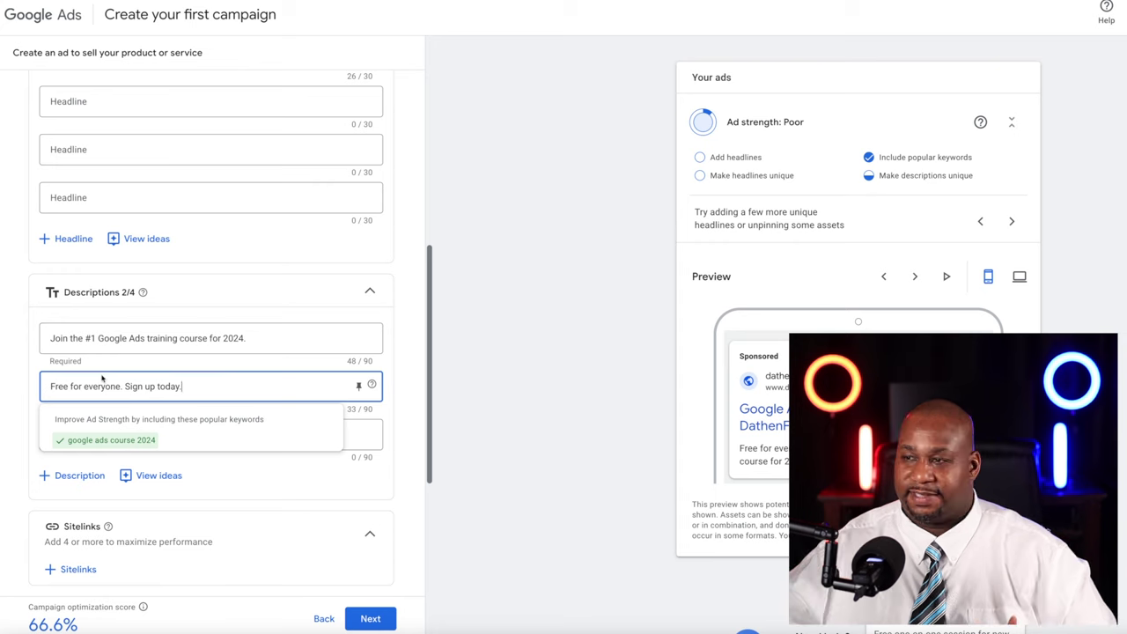
left_click(407, 479)
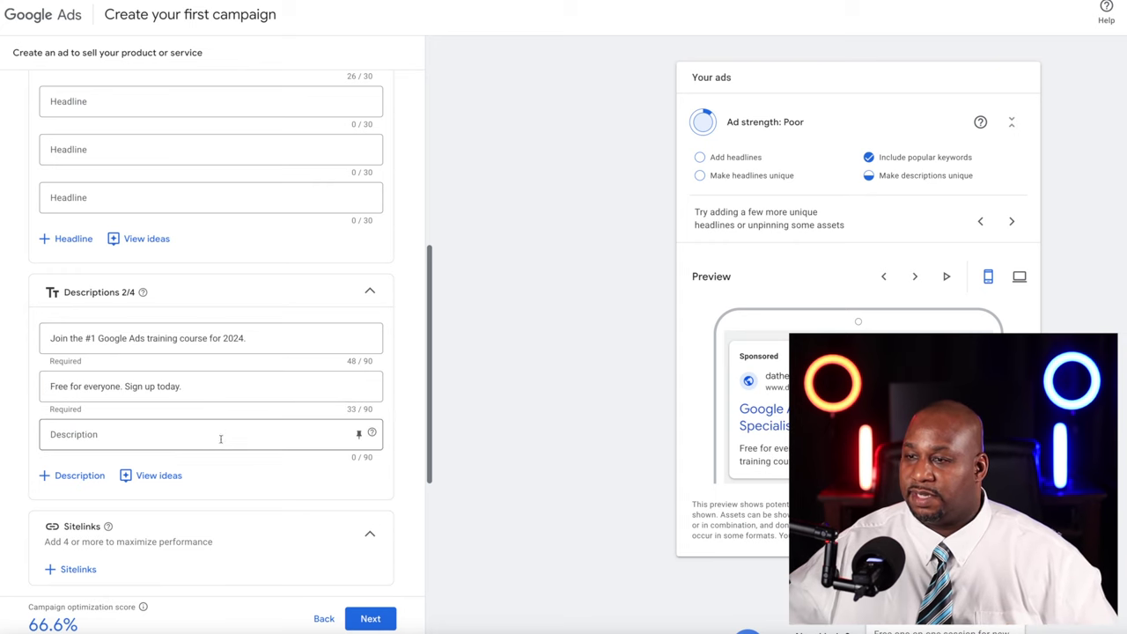
- Expand the additional asset types listed below the ad's sitelinks
scroll(219, 435, "down", 1)
scroll(219, 449, "down", 1)
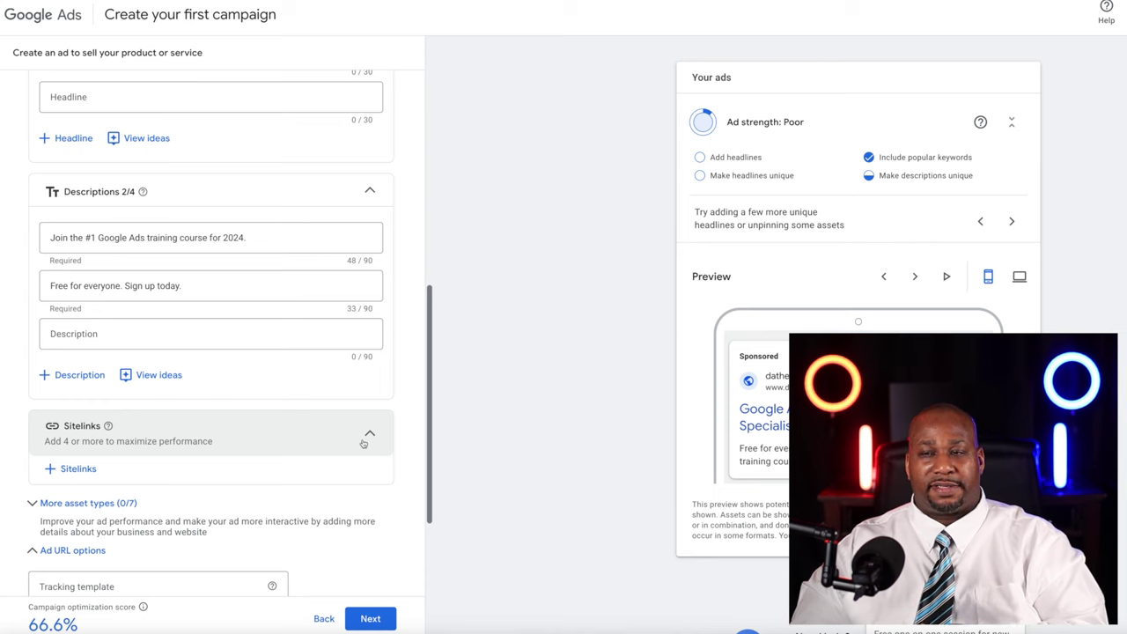
scroll(363, 443, "down", 2)
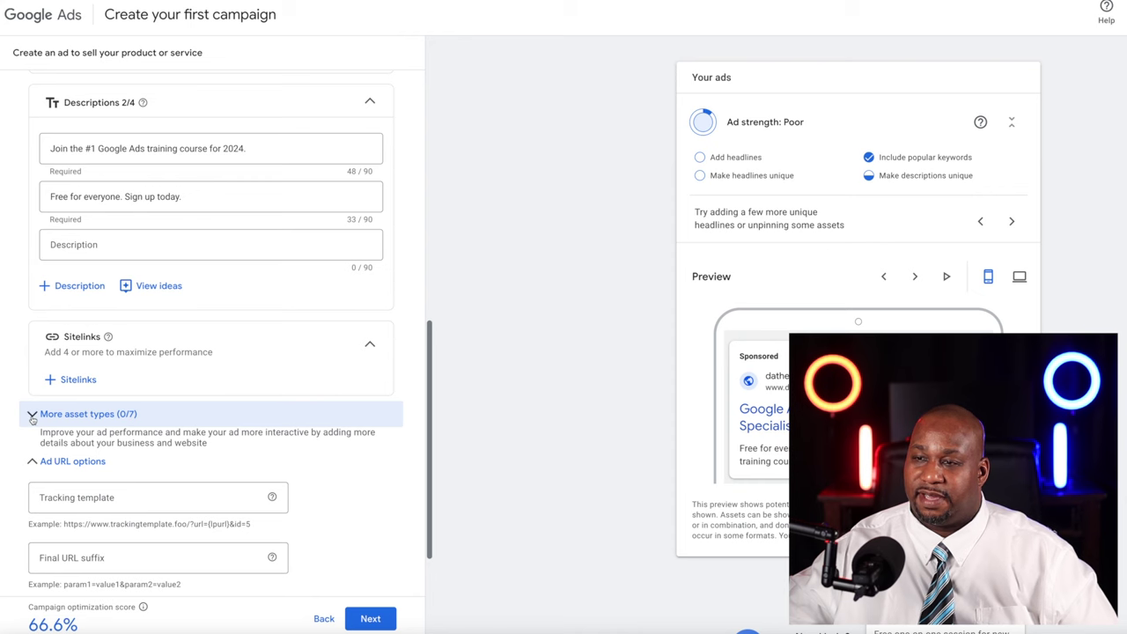
left_click(31, 416)
scroll(206, 448, "down", 2)
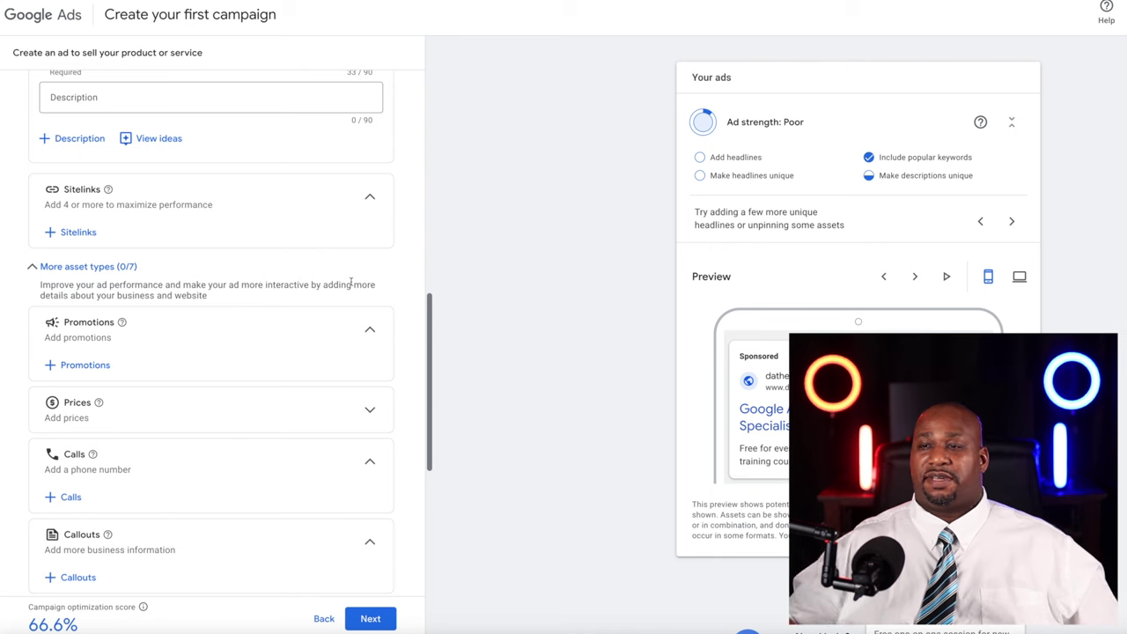
- Start a campaign-level promotion of the percent discount type and set the discount to 50%
left_click(88, 365)
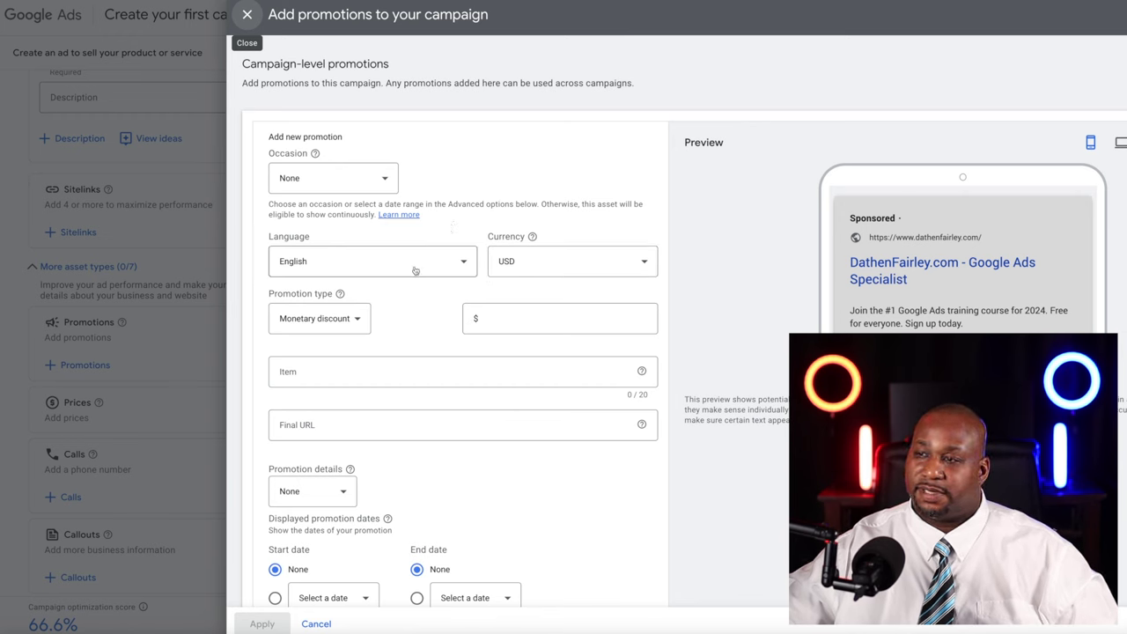
left_click(509, 320)
left_click(350, 318)
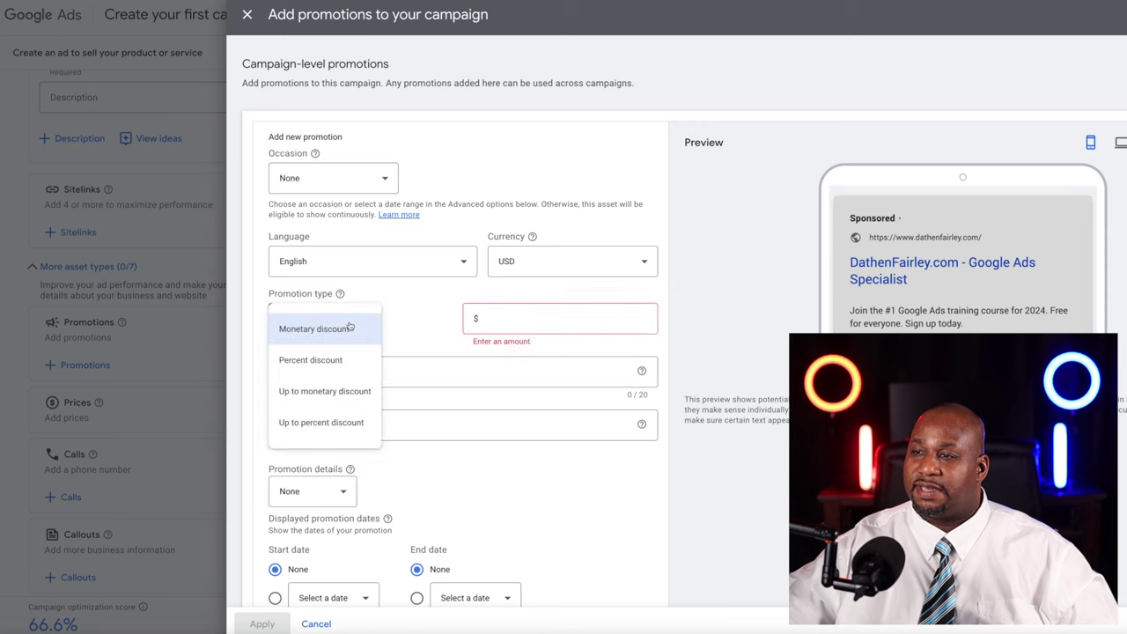
left_click(327, 367)
left_click(489, 321)
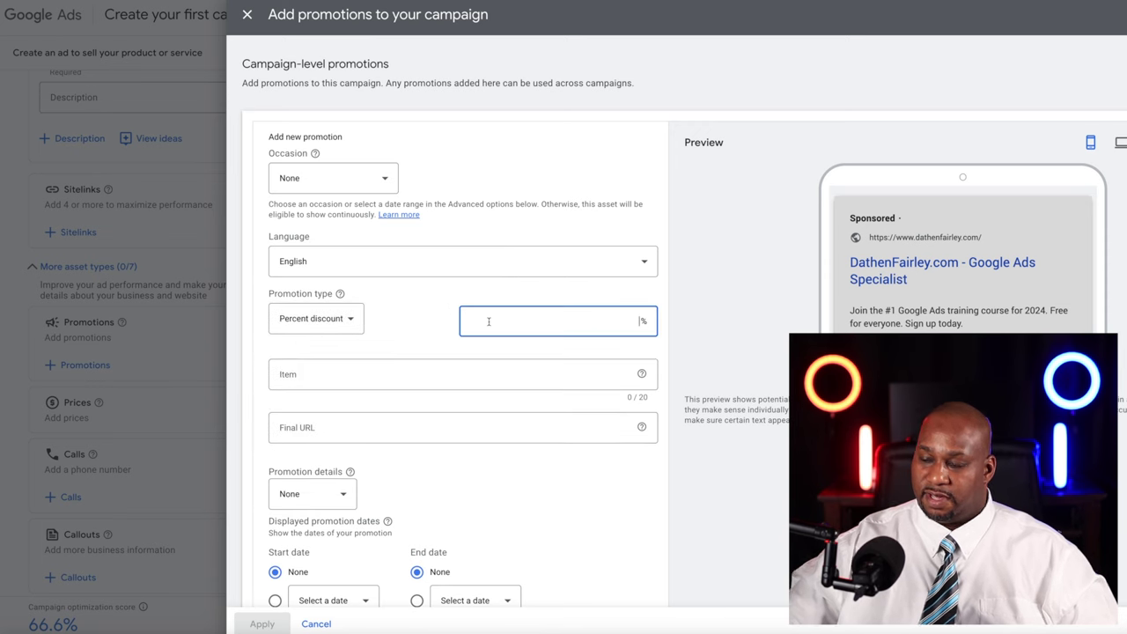
type("50")
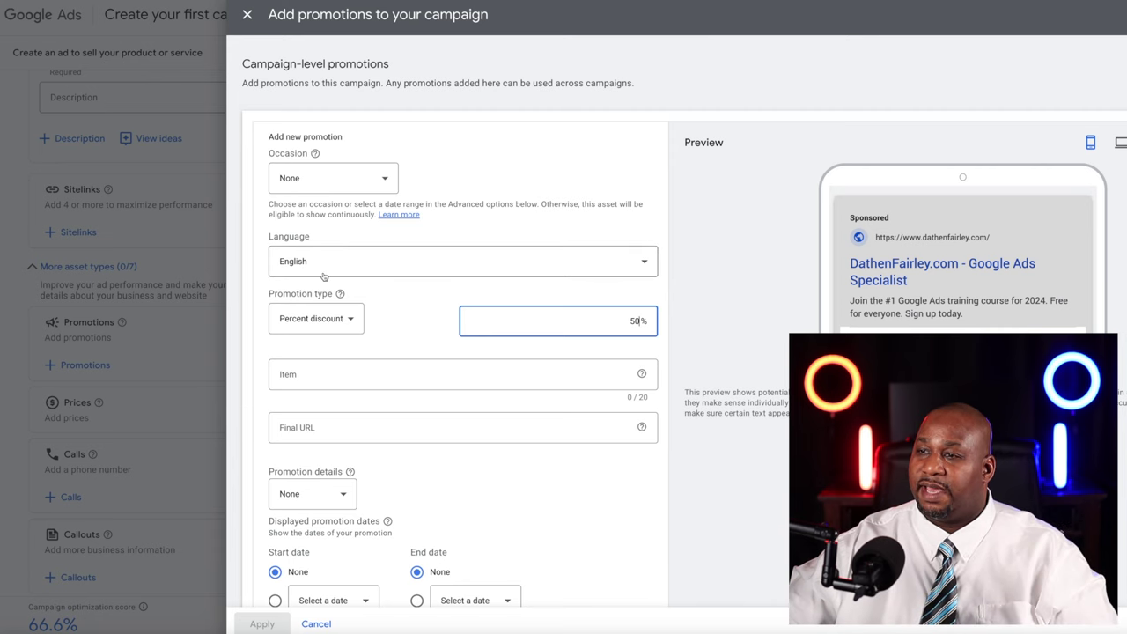
- Set the promotion's occasion to New Year's
left_click(367, 182)
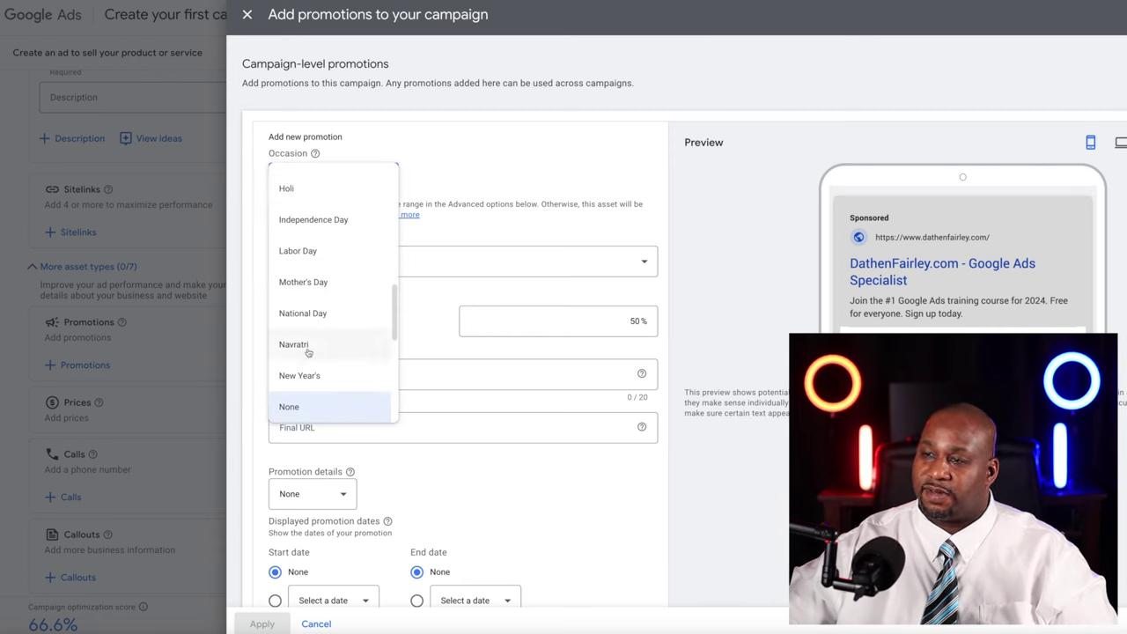
scroll(322, 317, "up", 1)
scroll(327, 325, "down", 1)
scroll(322, 339, "down", 1)
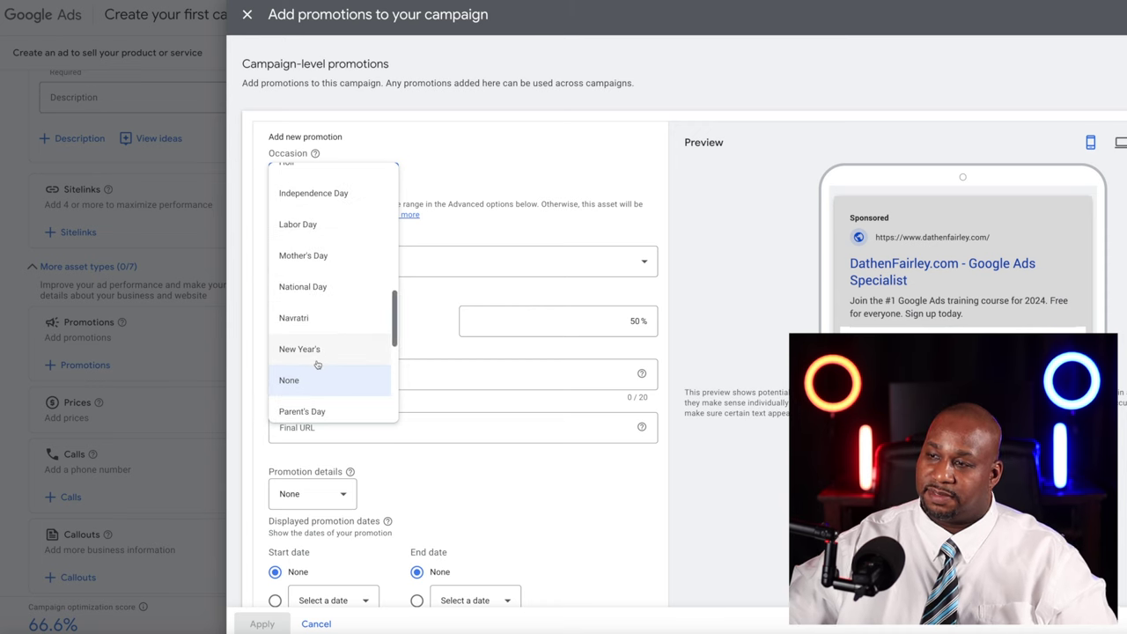
scroll(321, 348, "down", 1)
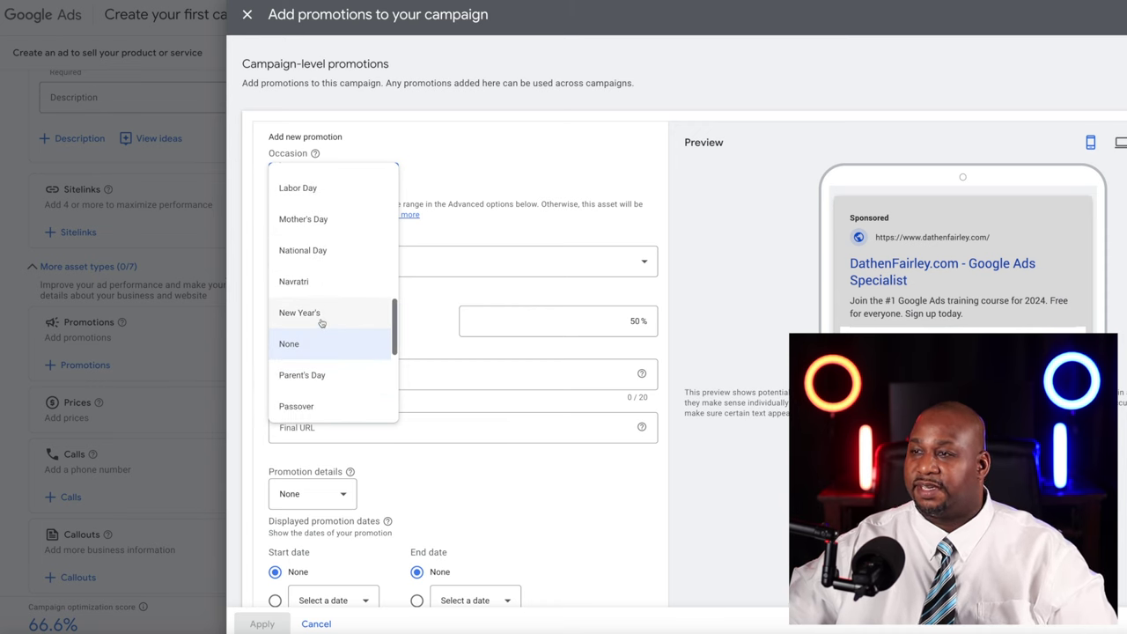
left_click(322, 321)
- Enter "Google Ads Course" as the promotion's item, then close the promotion form without applying it
left_click(346, 377)
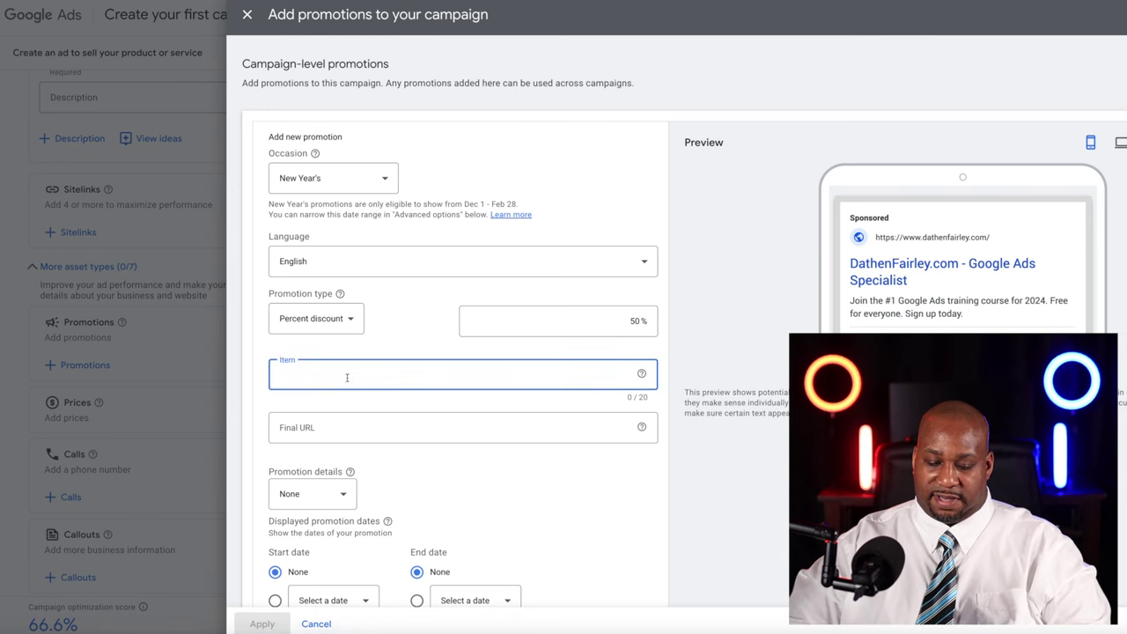
type("Google A")
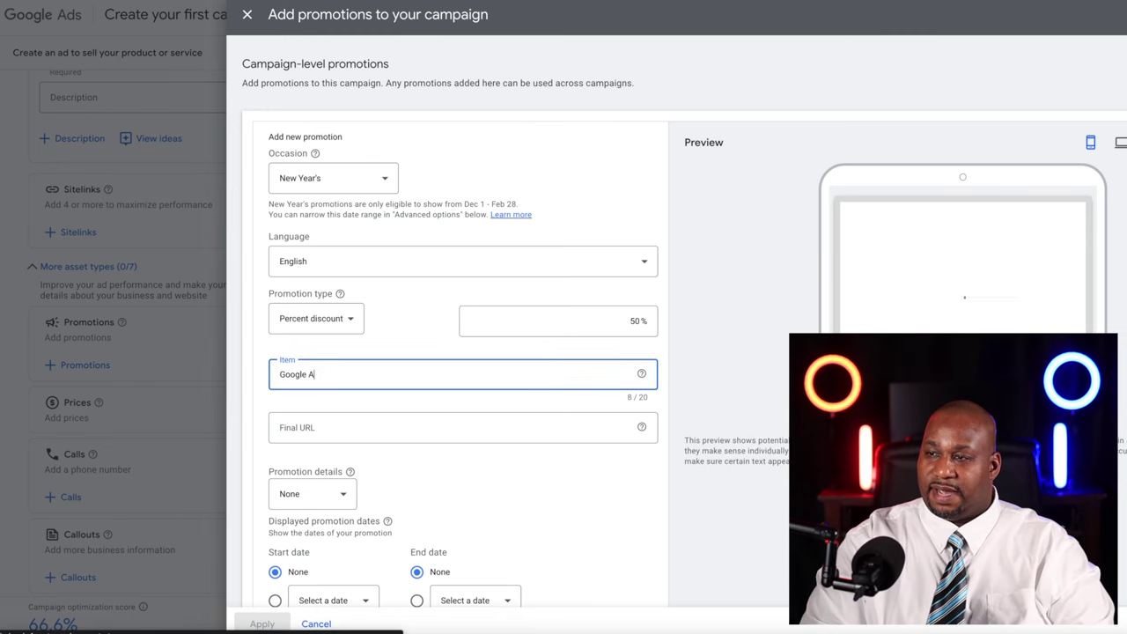
type("ds Course")
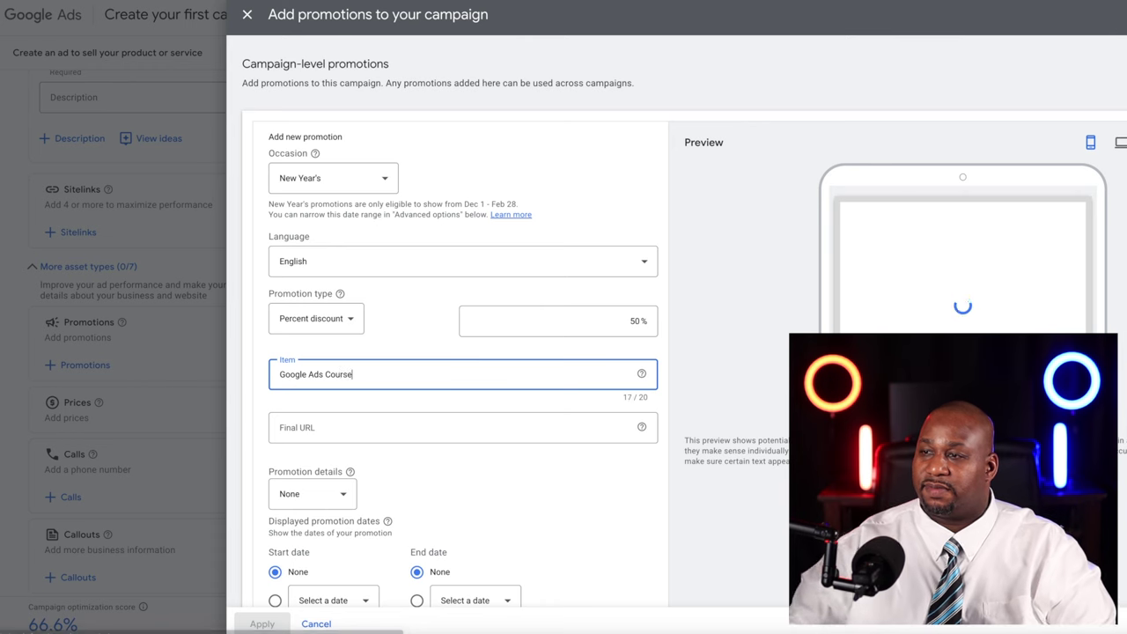
left_click(339, 431)
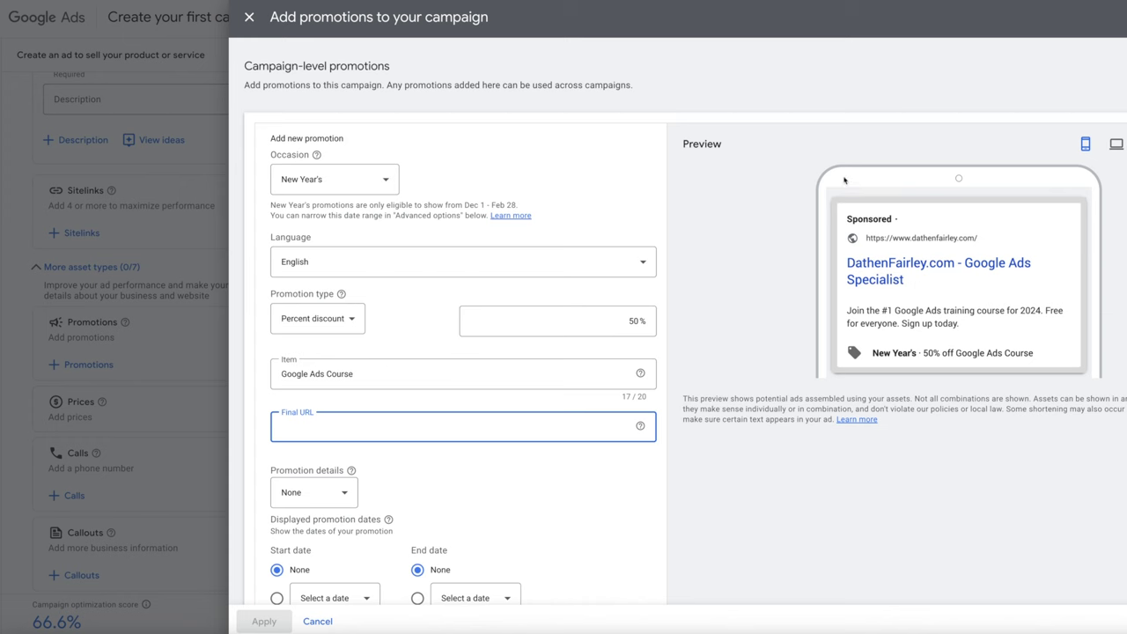
left_click(250, 17)
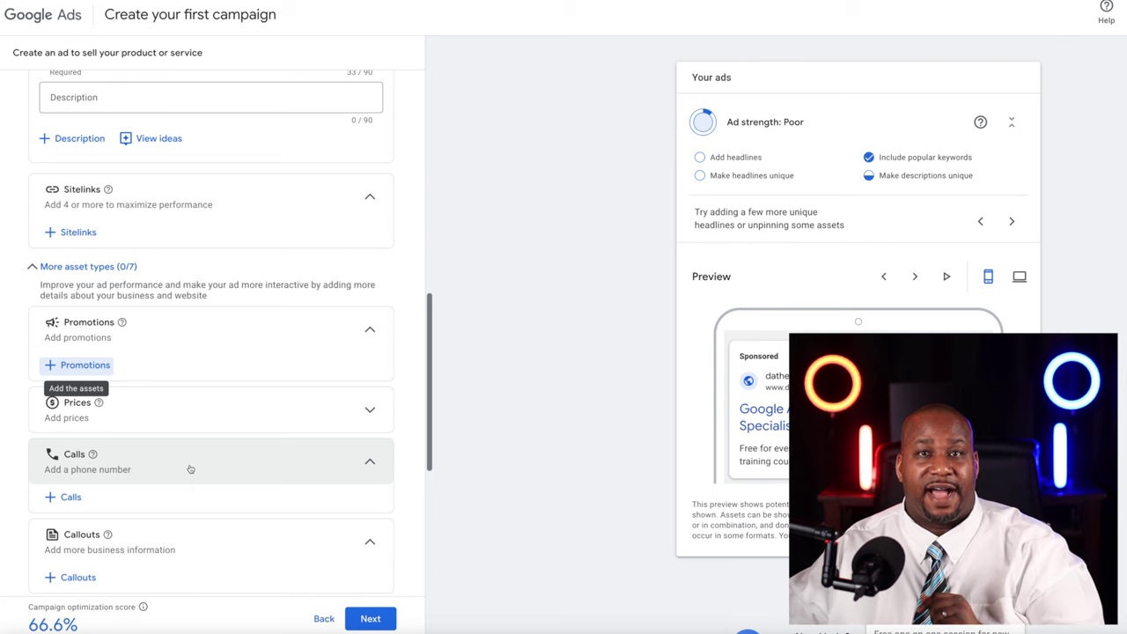
- Start new campaign-level prices with the type set to Services and no price qualifier
scroll(197, 431, "up", 6)
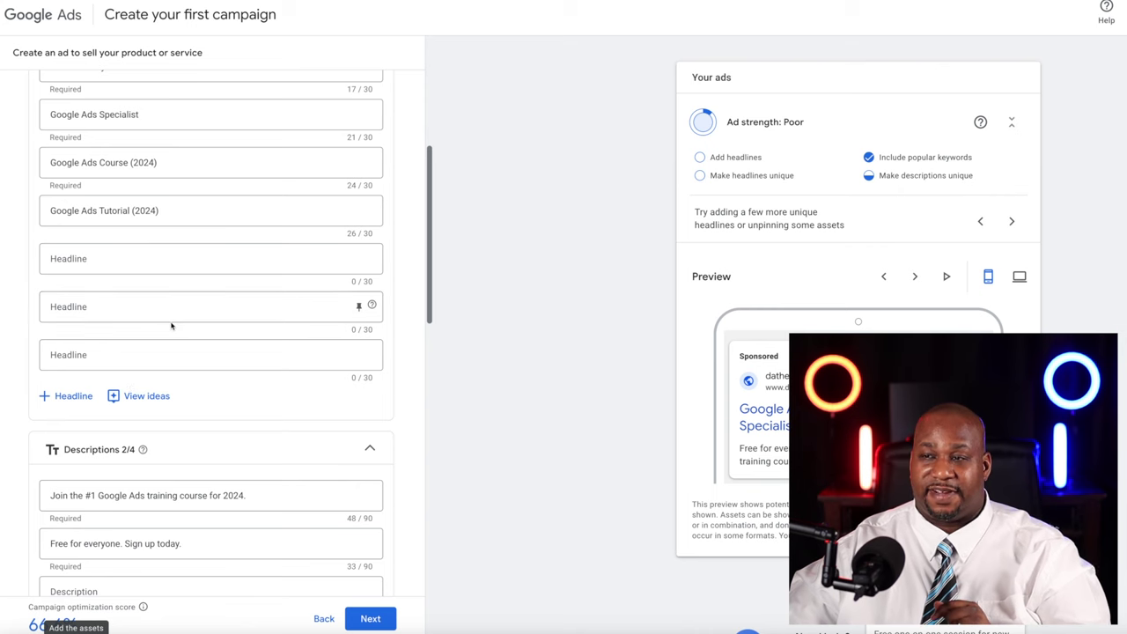
scroll(174, 319, "down", 6)
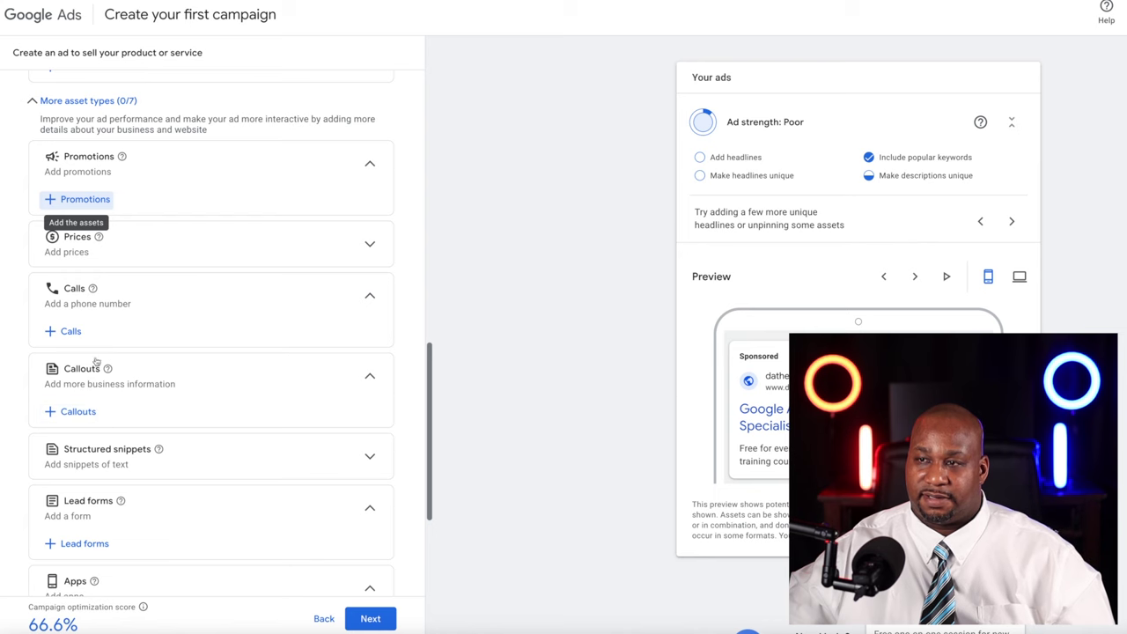
left_click(368, 244)
left_click(74, 279)
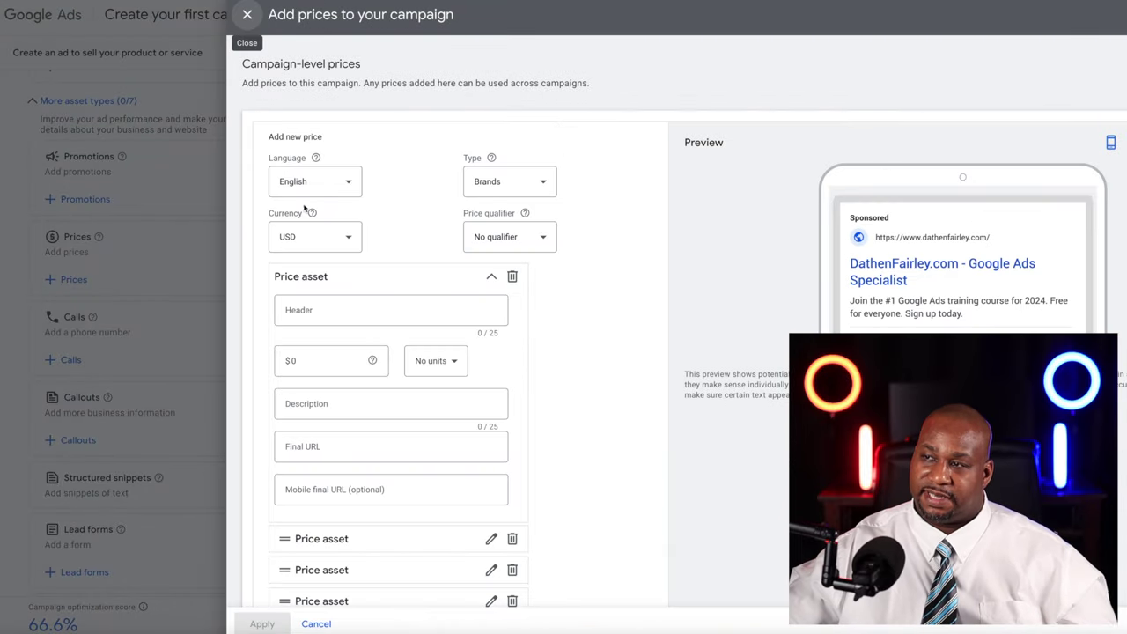
left_click(505, 188)
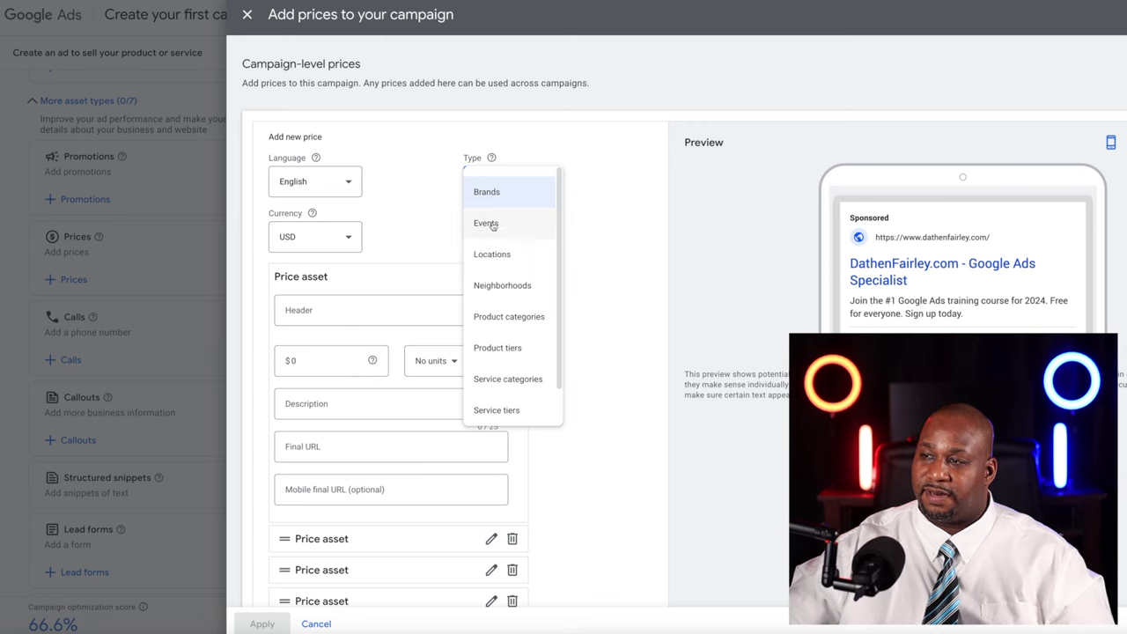
scroll(514, 366, "down", 1)
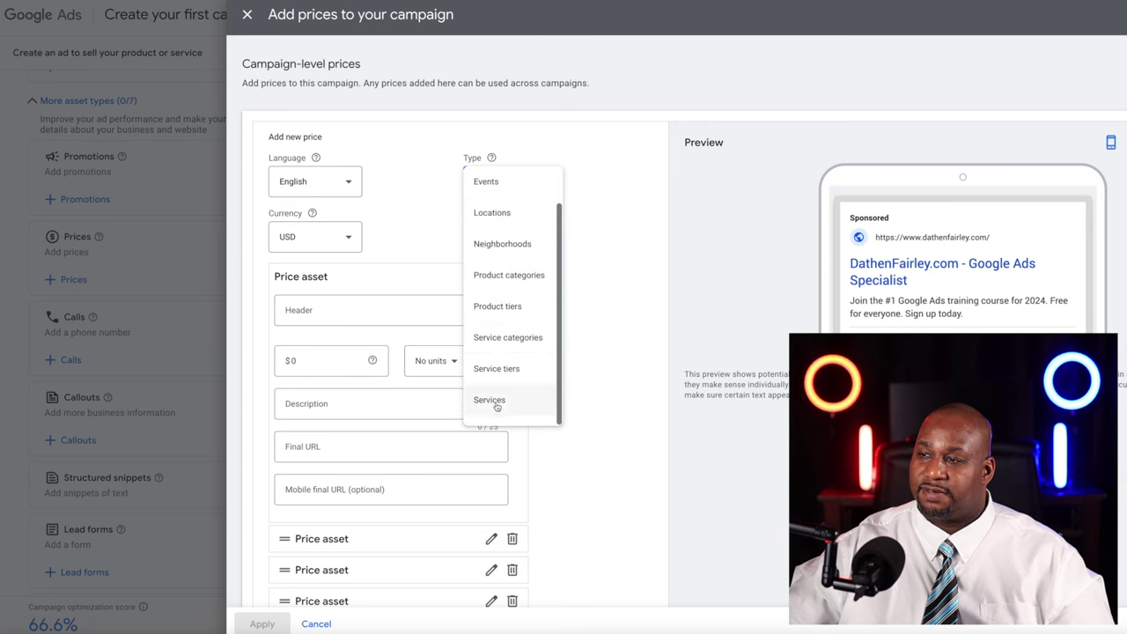
left_click(497, 402)
left_click(510, 243)
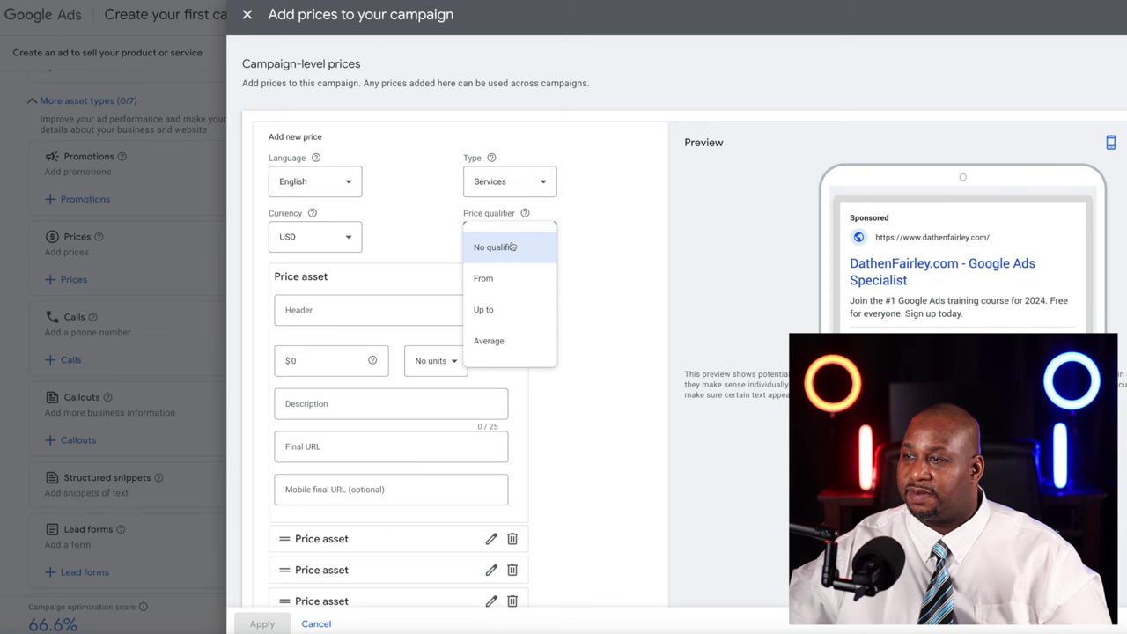
left_click(509, 246)
- Give the first price asset the header "Google Ads Course" and a price of $5
left_click(320, 310)
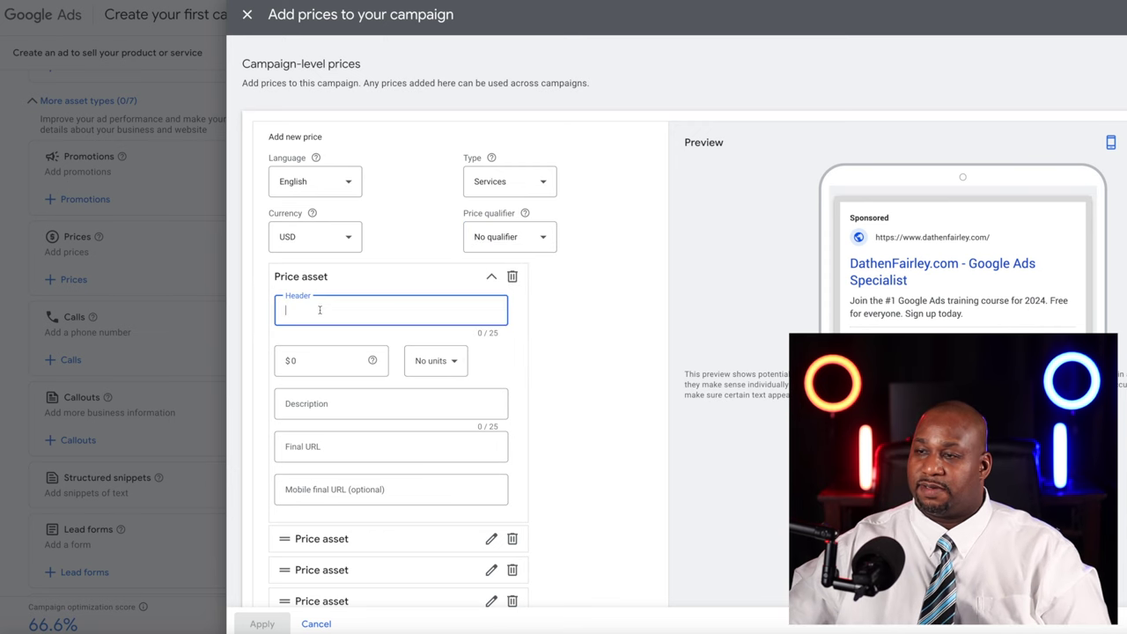
type("Google")
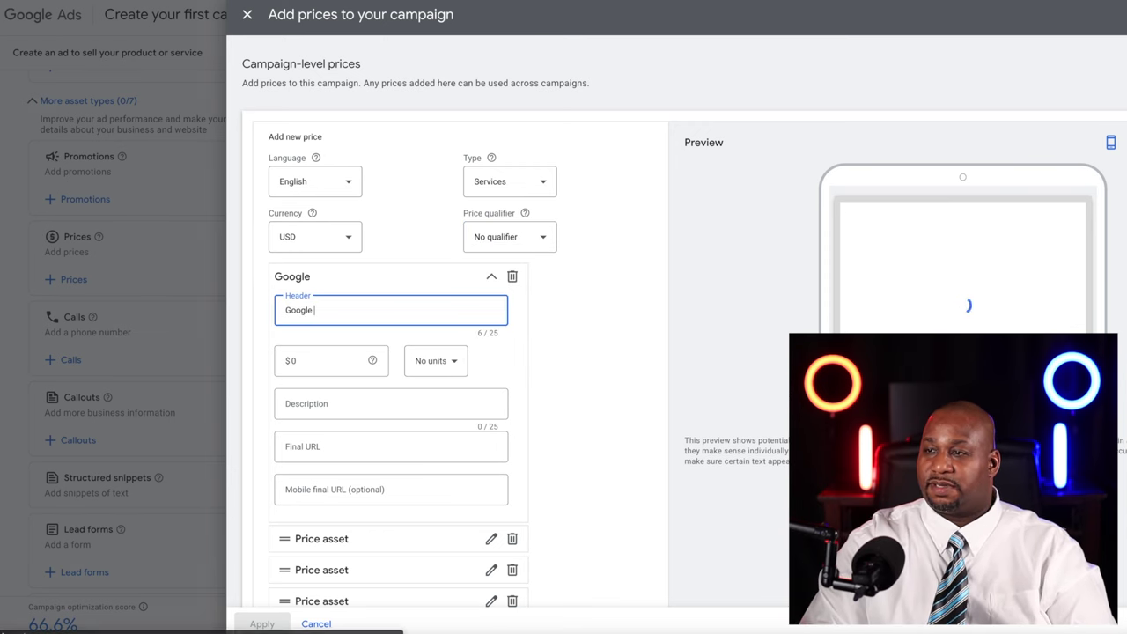
type(" Ads Course")
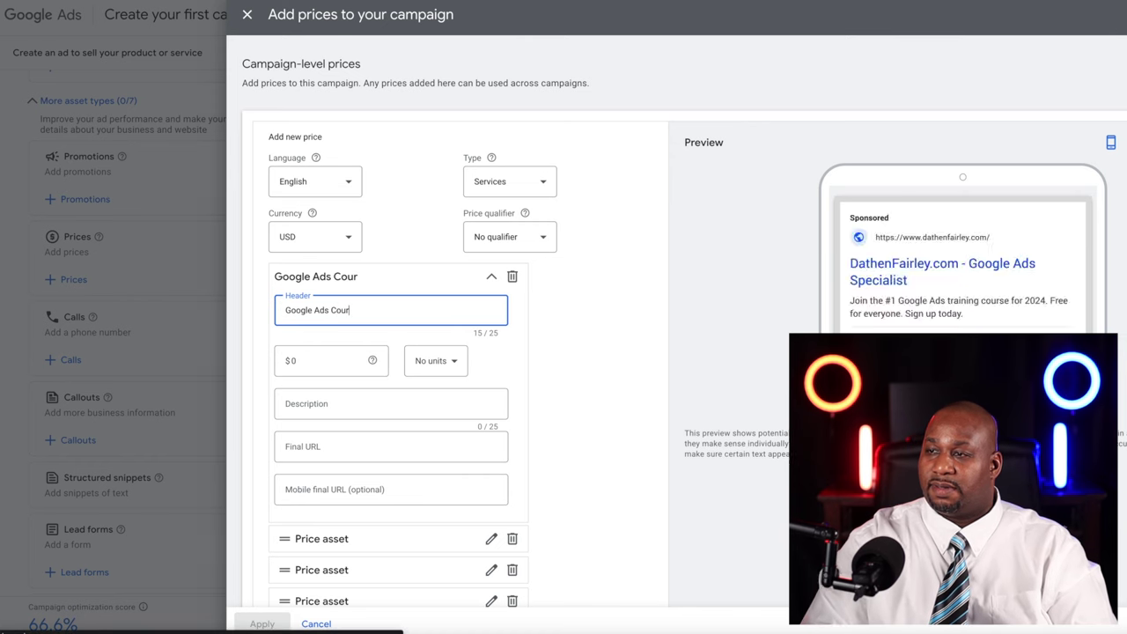
left_click(300, 361)
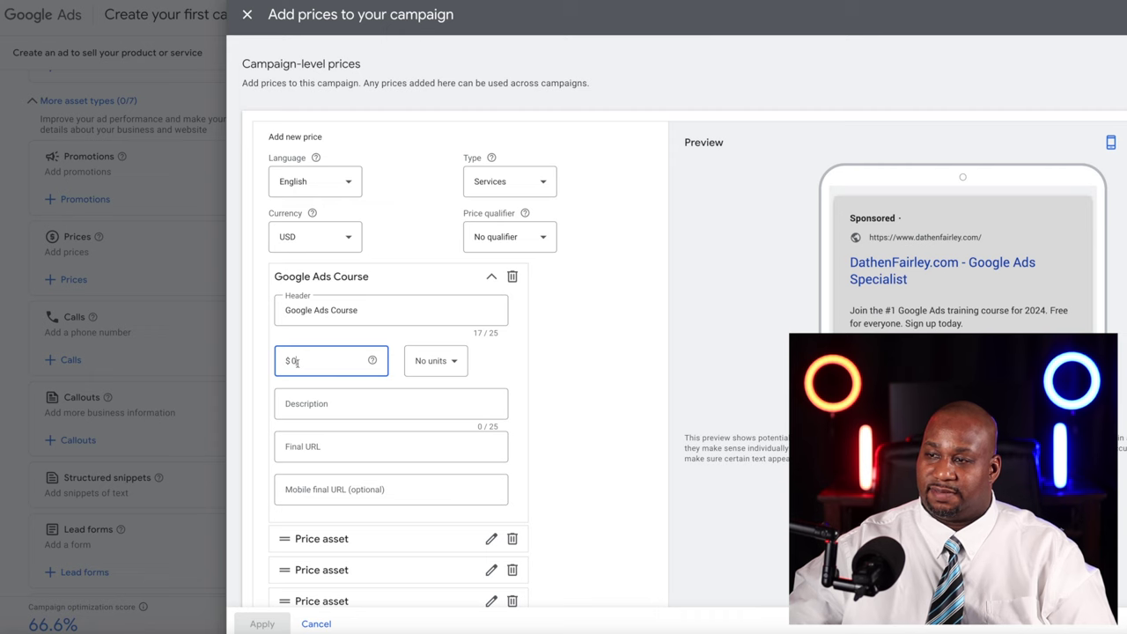
type("1")
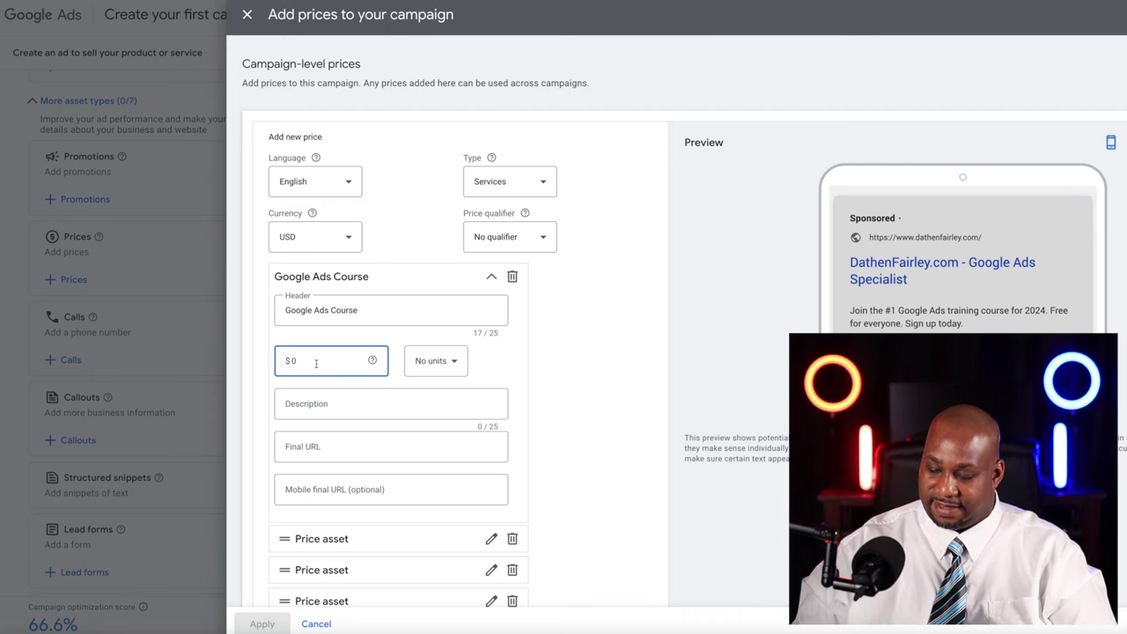
type("5")
- Expand the second price asset for editing, then close the prices form without applying it
left_click(364, 401)
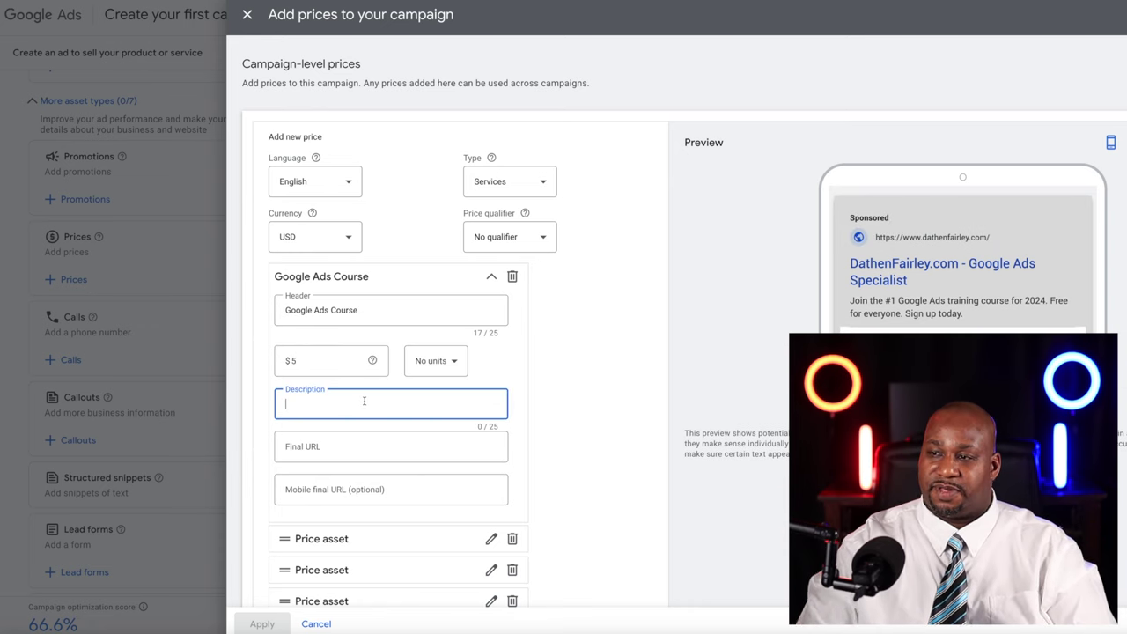
scroll(388, 427, "down", 1)
scroll(388, 427, "down", 3)
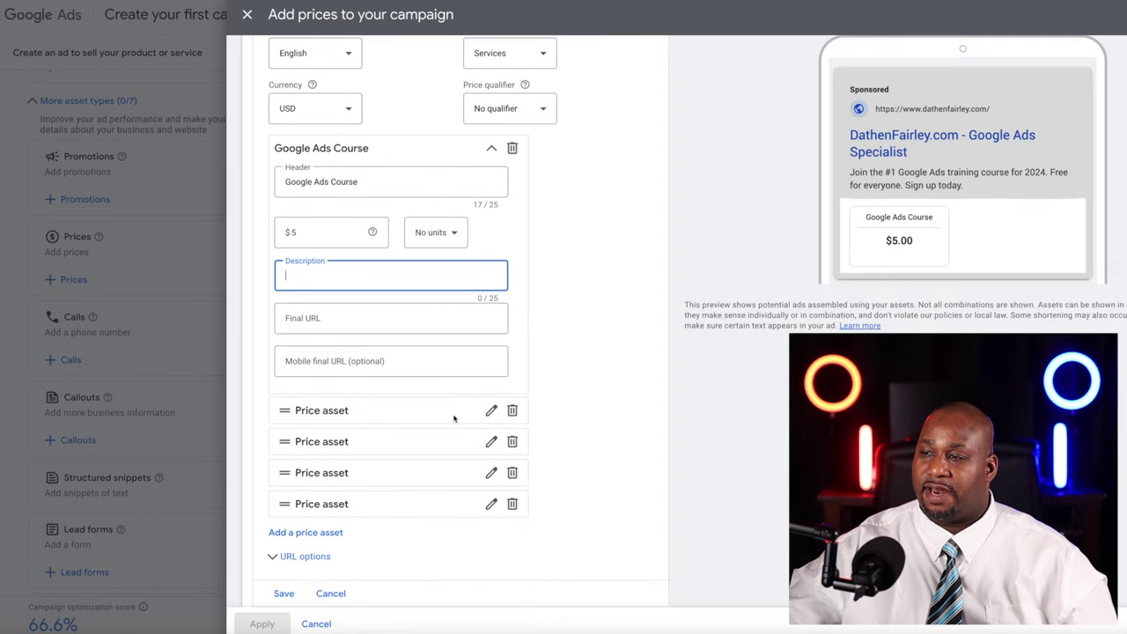
left_click(489, 411)
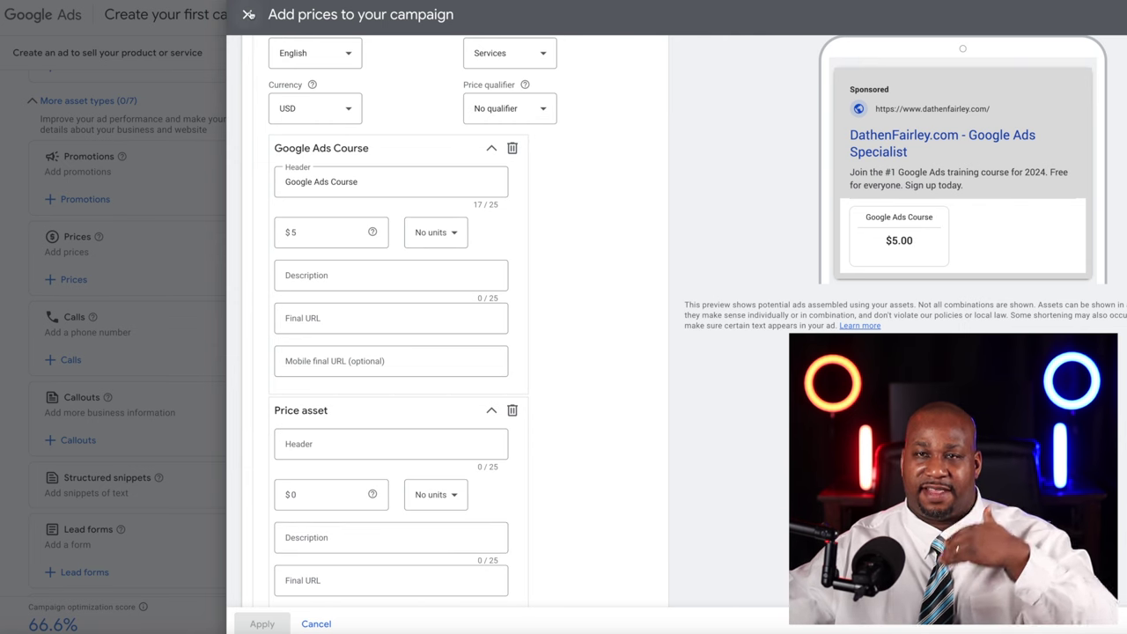
left_click(248, 14)
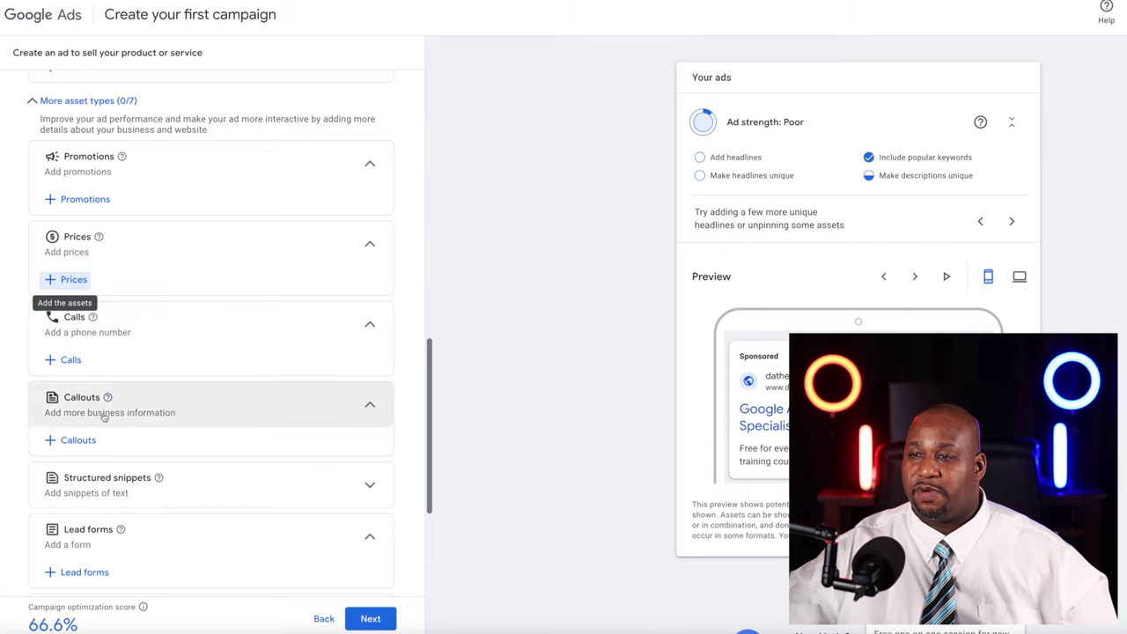
- Enter "Lowest Price Online" as the first campaign-level callout text, then cancel the callouts form without saving
left_click(88, 442)
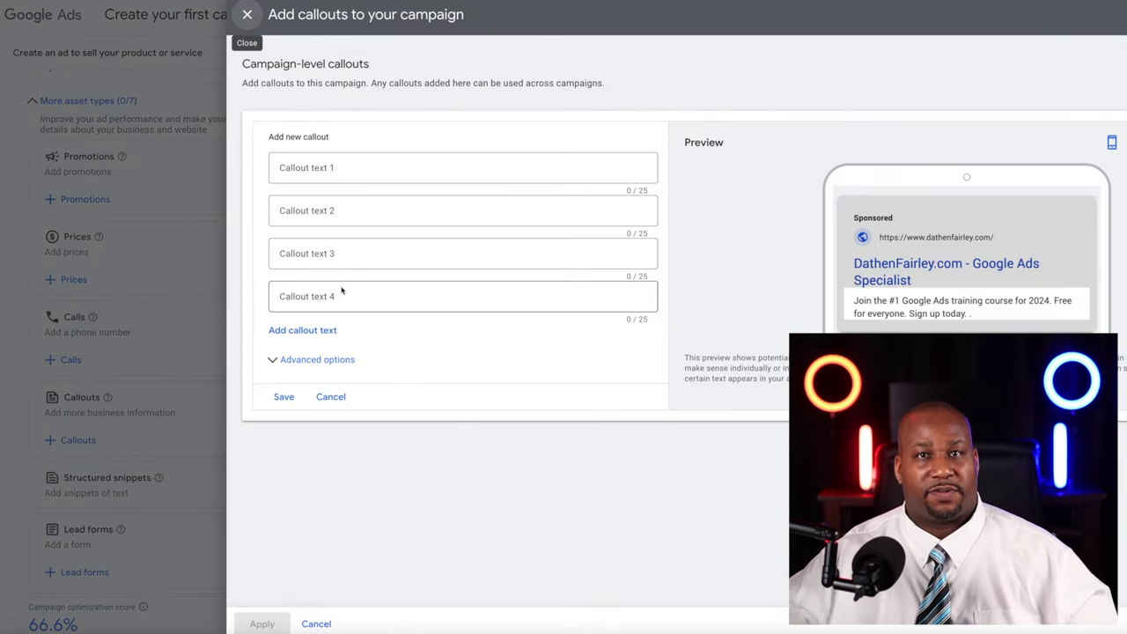
left_click(313, 167)
type("Lowest p")
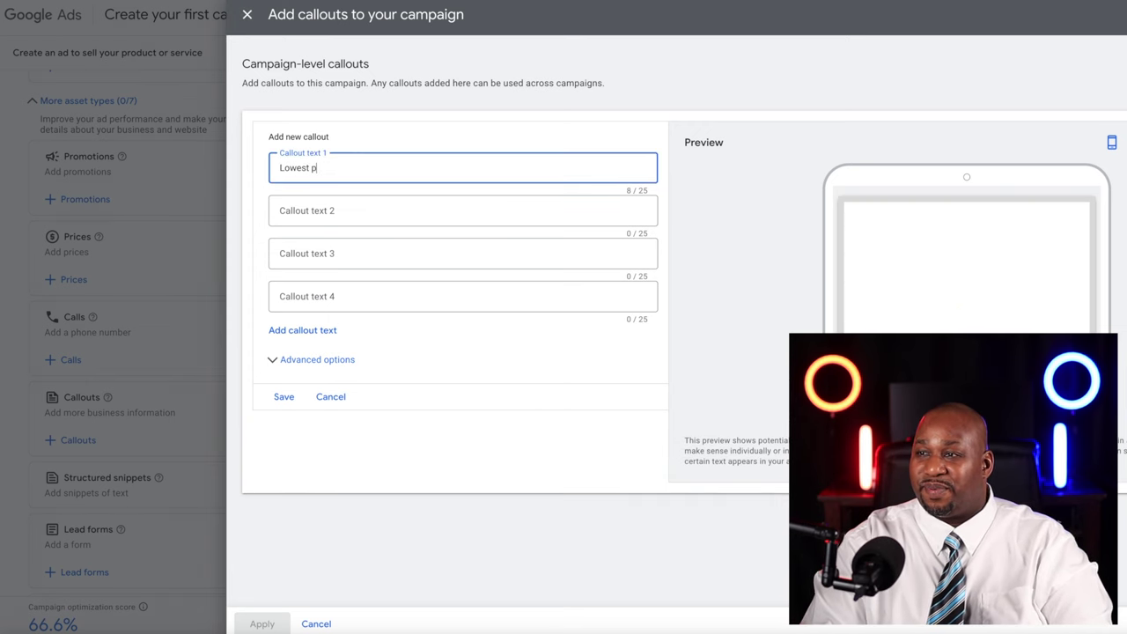
type("ric")
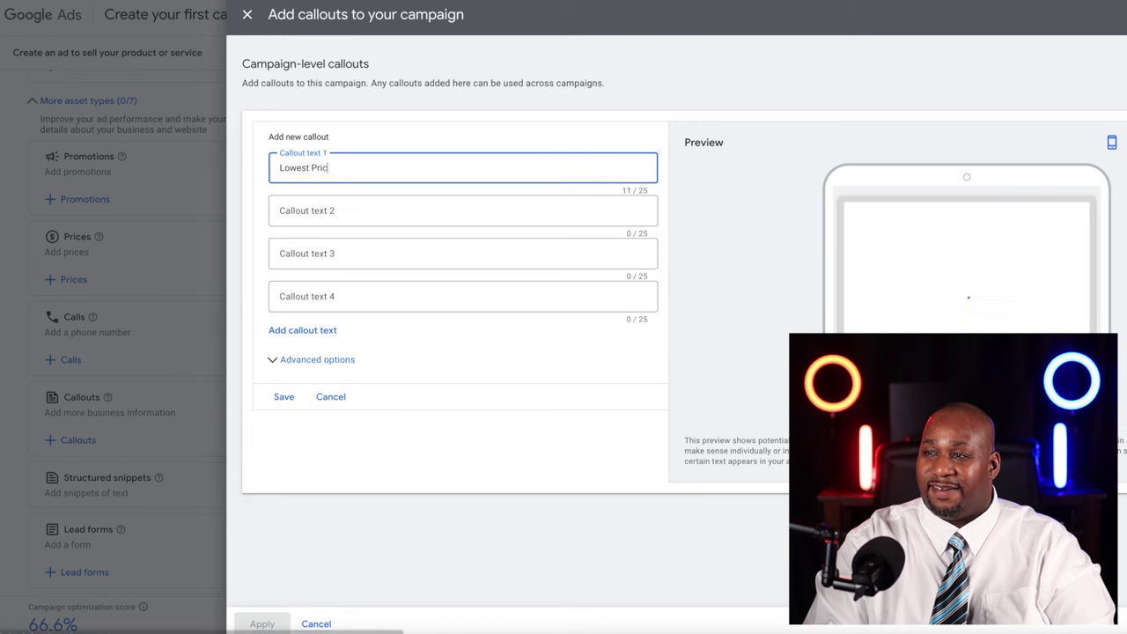
type("er ONLine")
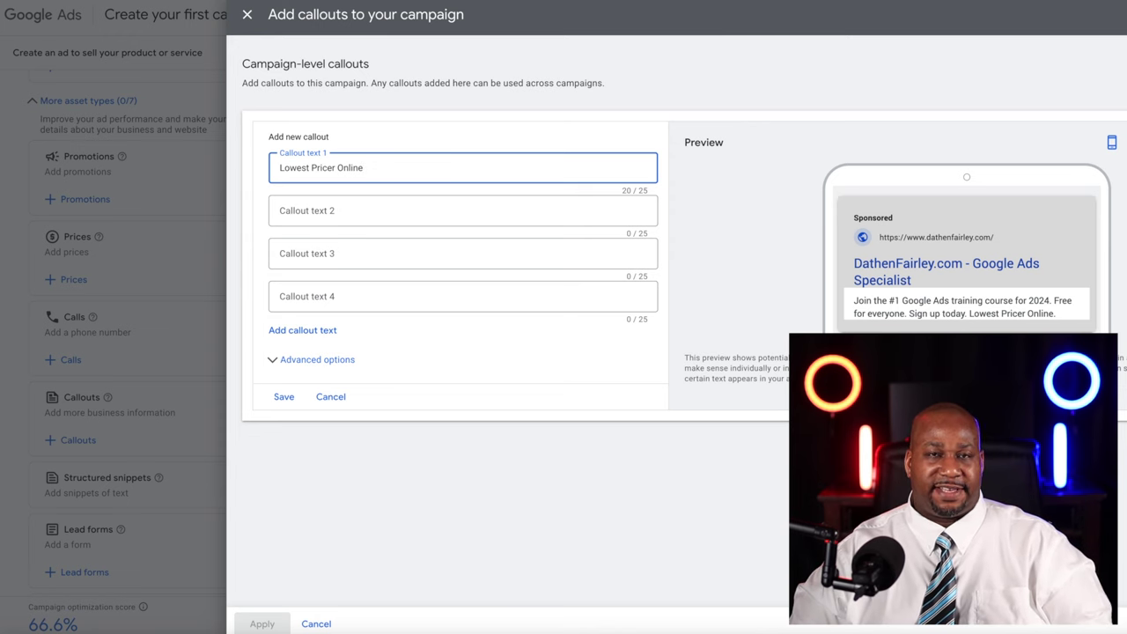
left_click(342, 167)
key("BackSpace")
left_click(332, 211)
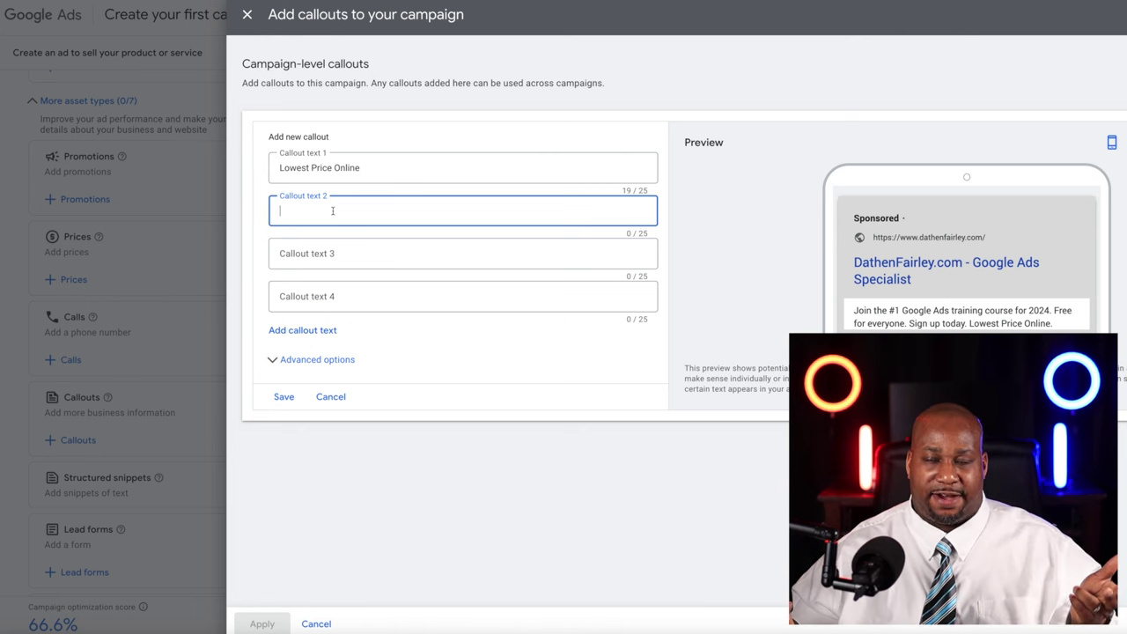
left_click(330, 396)
- Start a new campaign-level structured snippet and set its header type to Courses
scroll(186, 466, "down", 1)
left_click(350, 467)
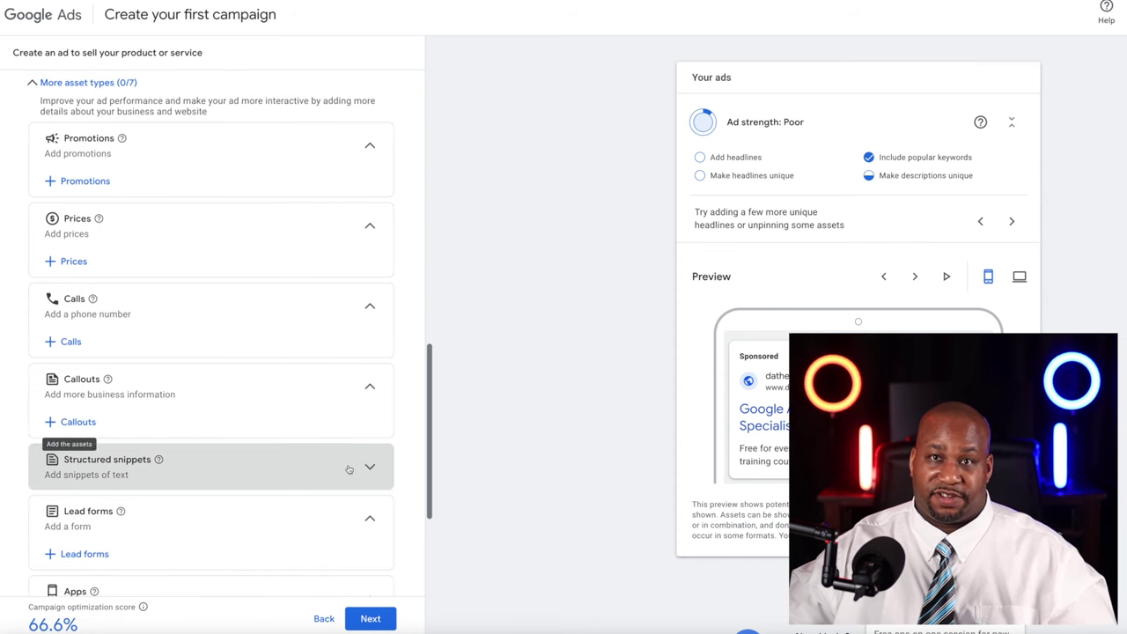
left_click(139, 508)
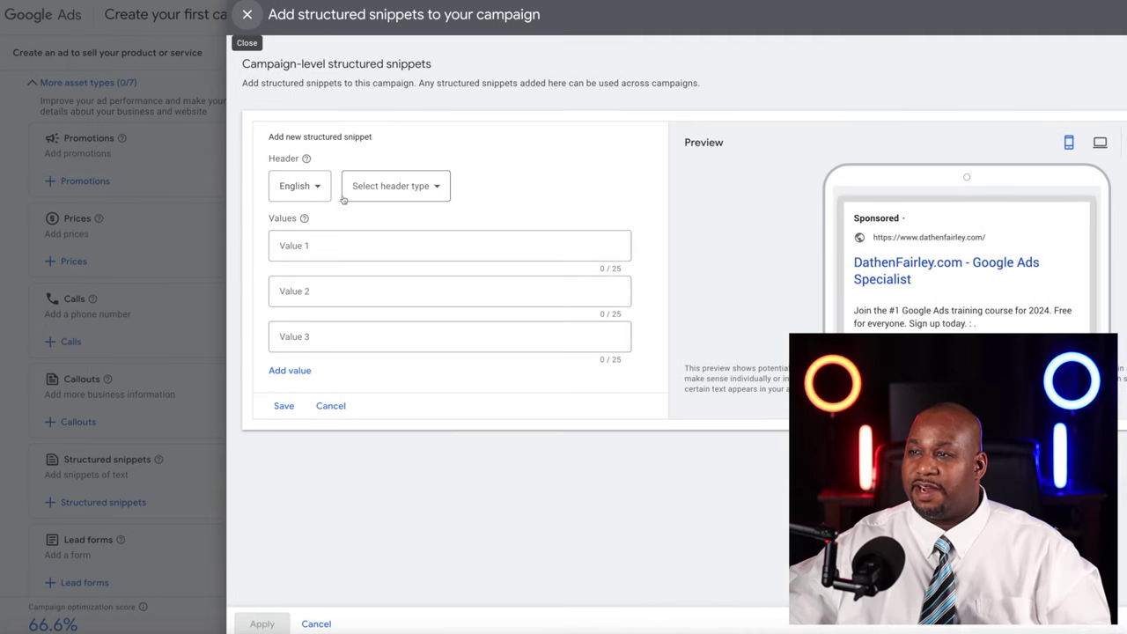
left_click(431, 189)
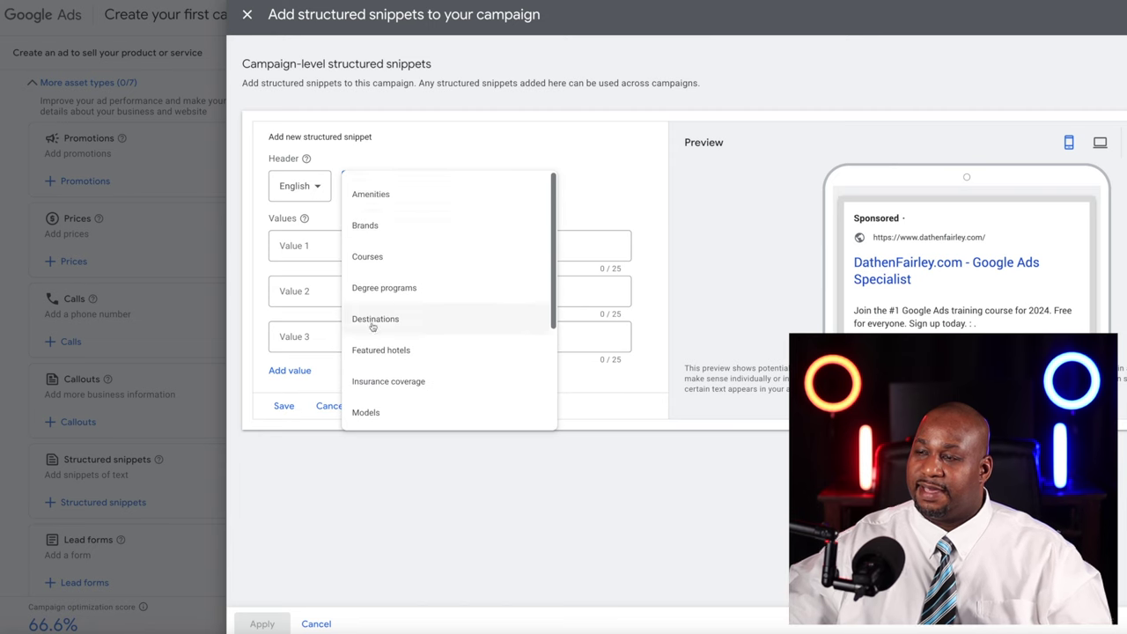
scroll(372, 314, "down", 3)
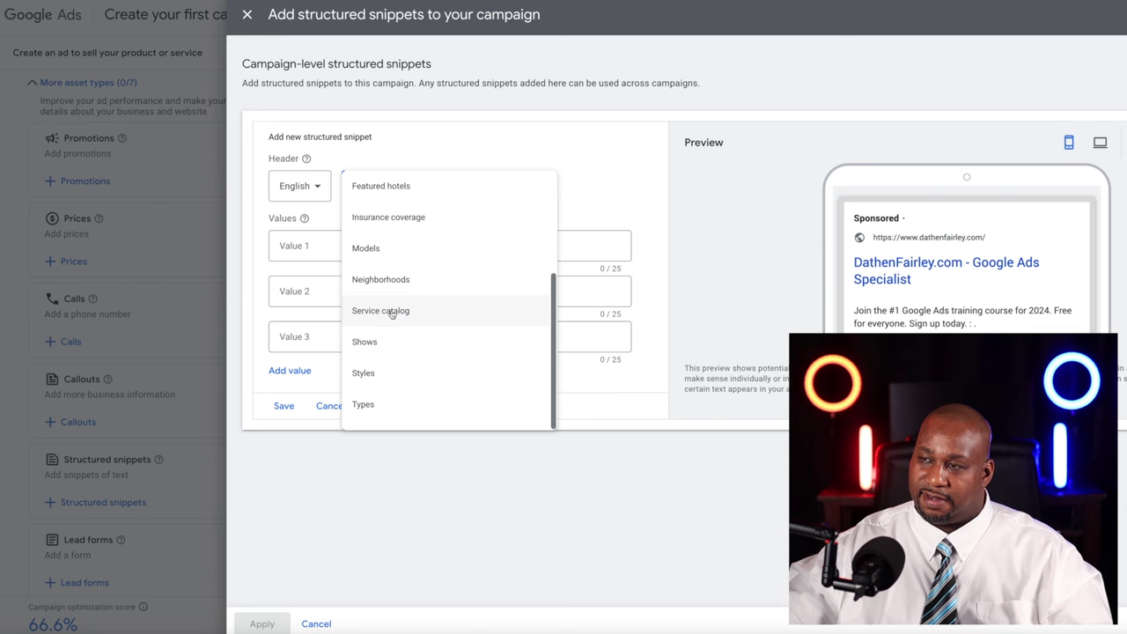
scroll(392, 315, "up", 3)
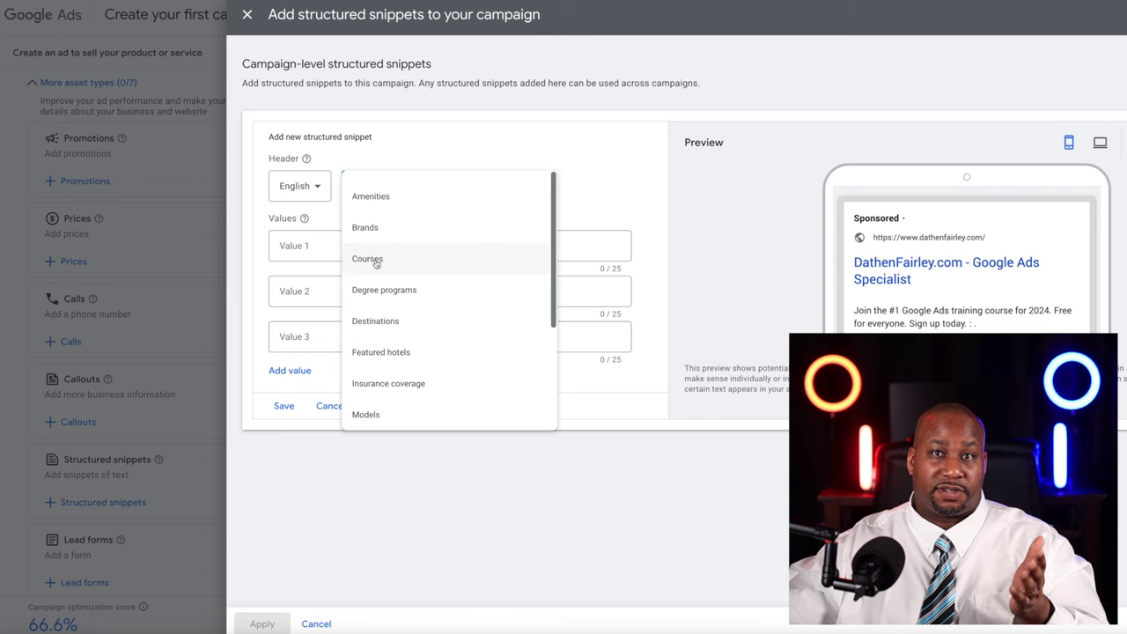
scroll(415, 321, "down", 2)
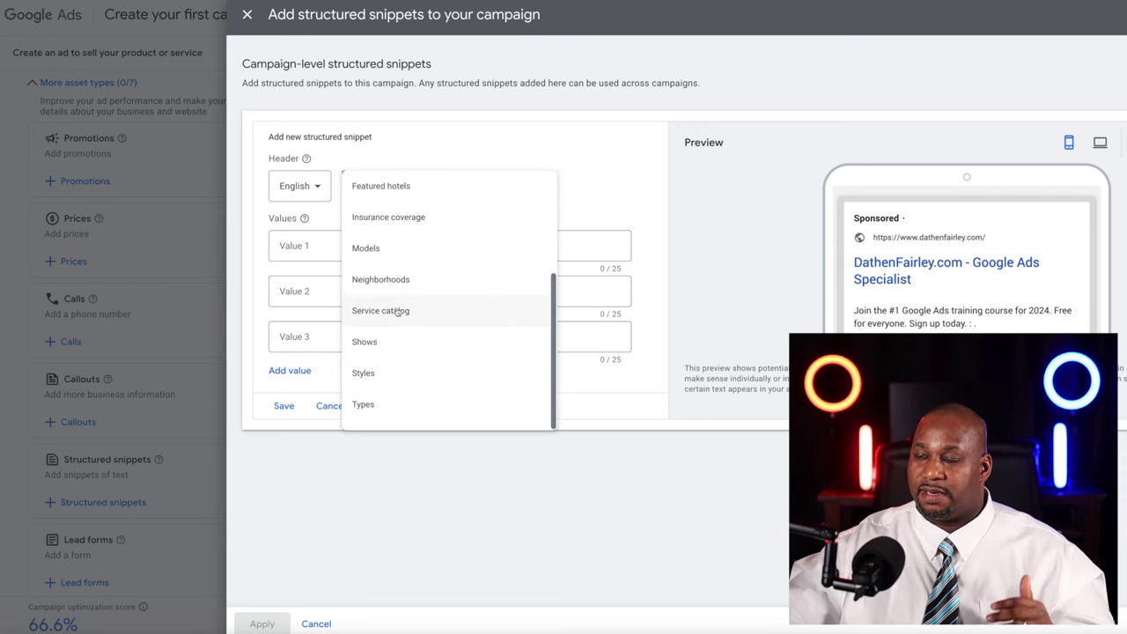
scroll(397, 312, "up", 3)
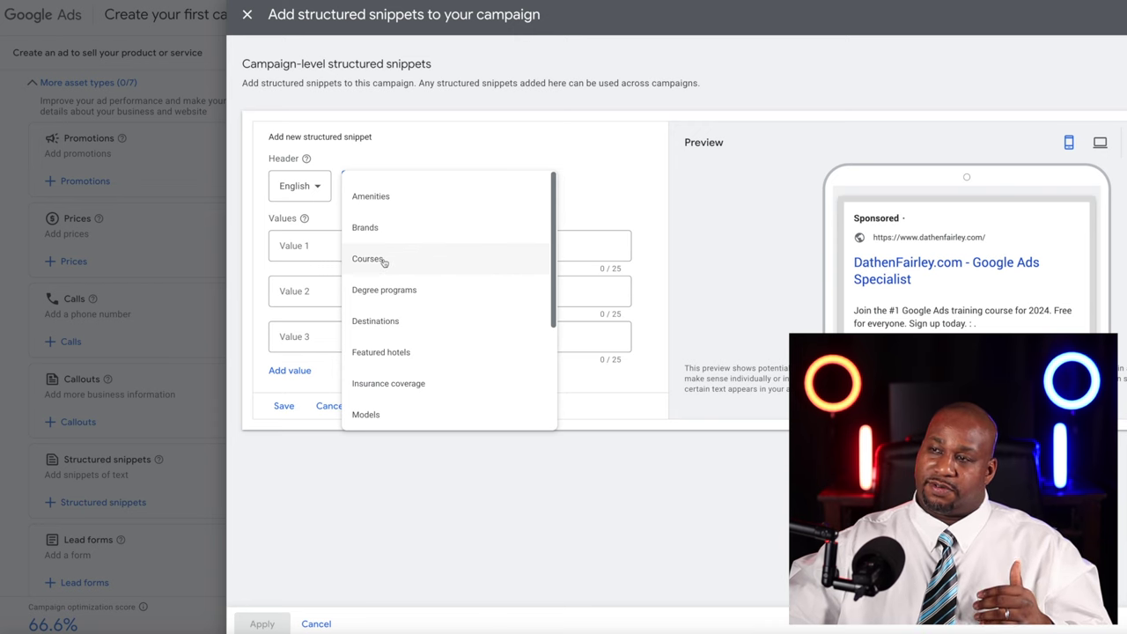
left_click(384, 262)
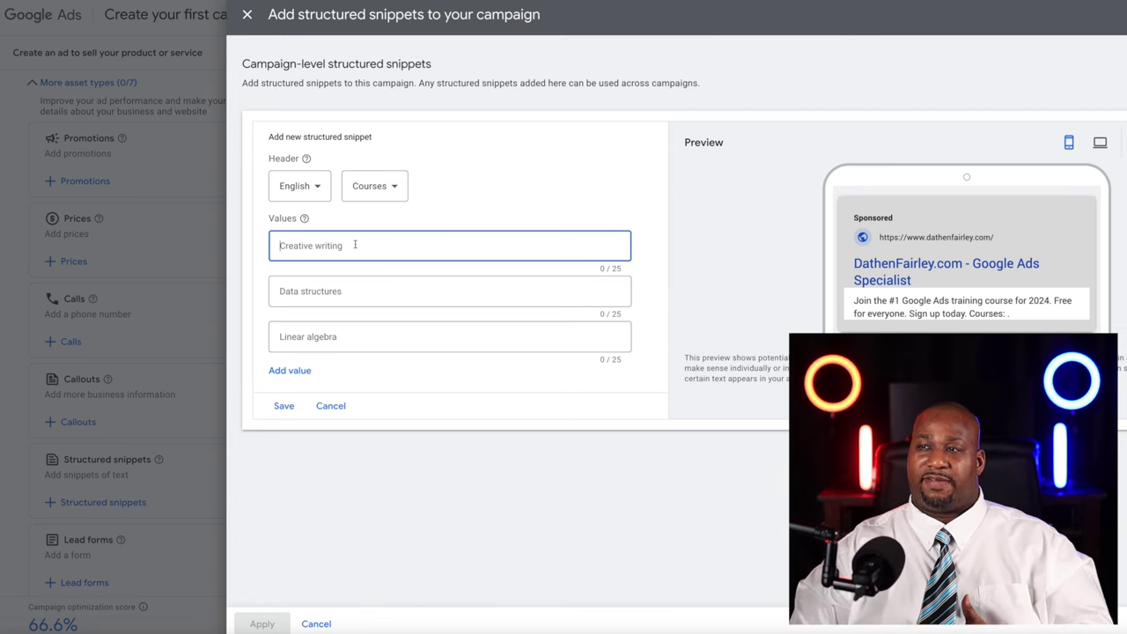
- Enter "Google Ads Course 2024" and "Facebook Ads Course 2024" as the snippet's first two values
type("Goog")
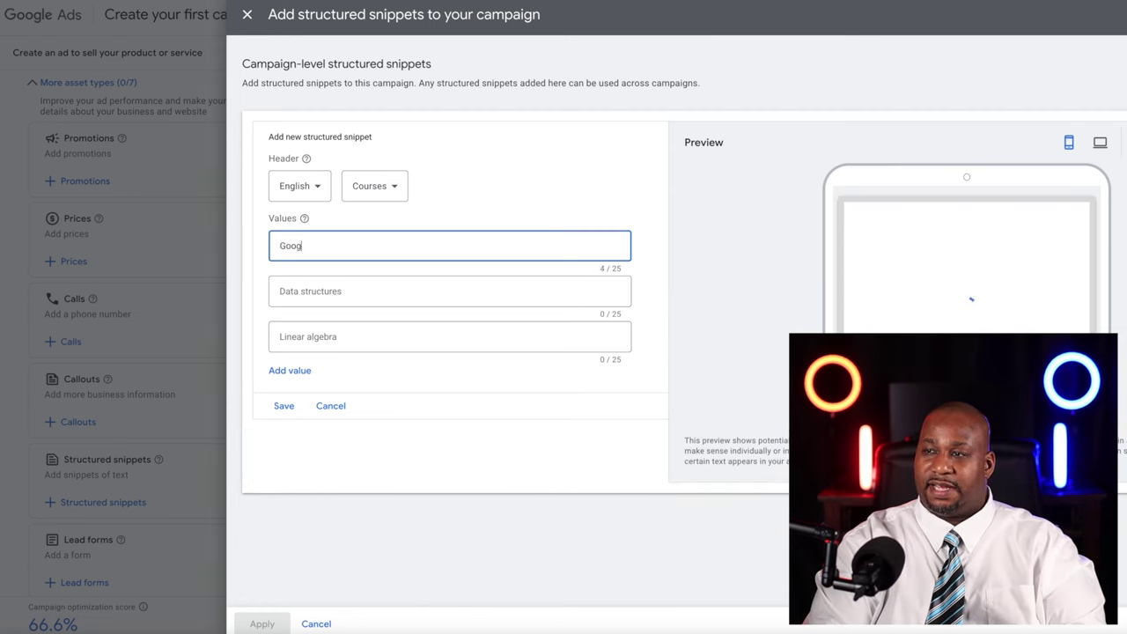
type("le Ads Cours")
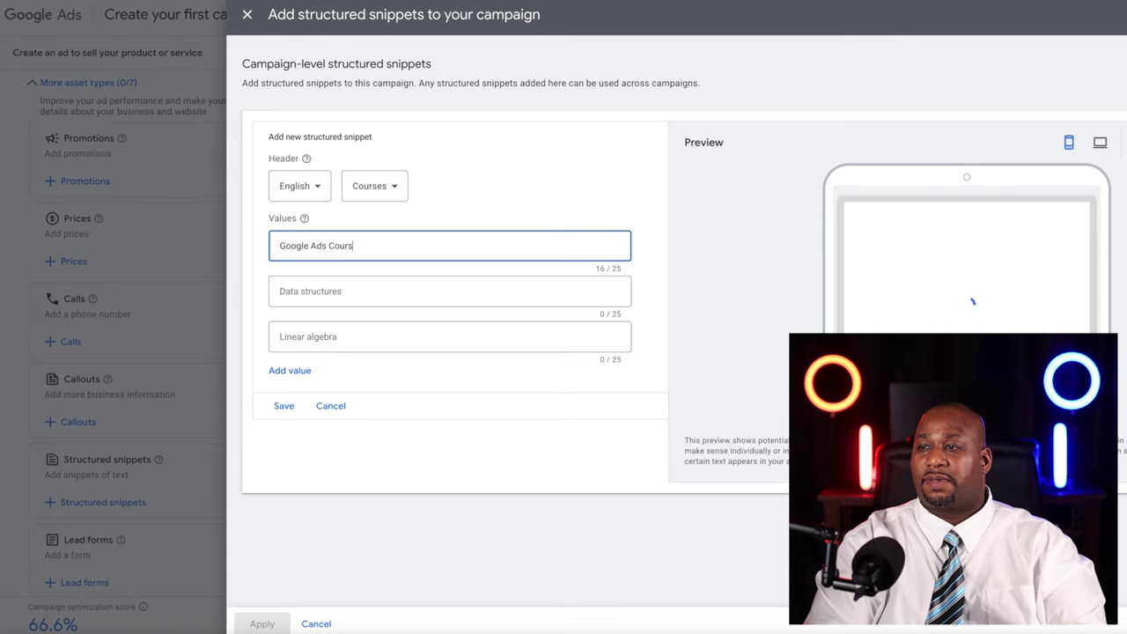
type("e 2024")
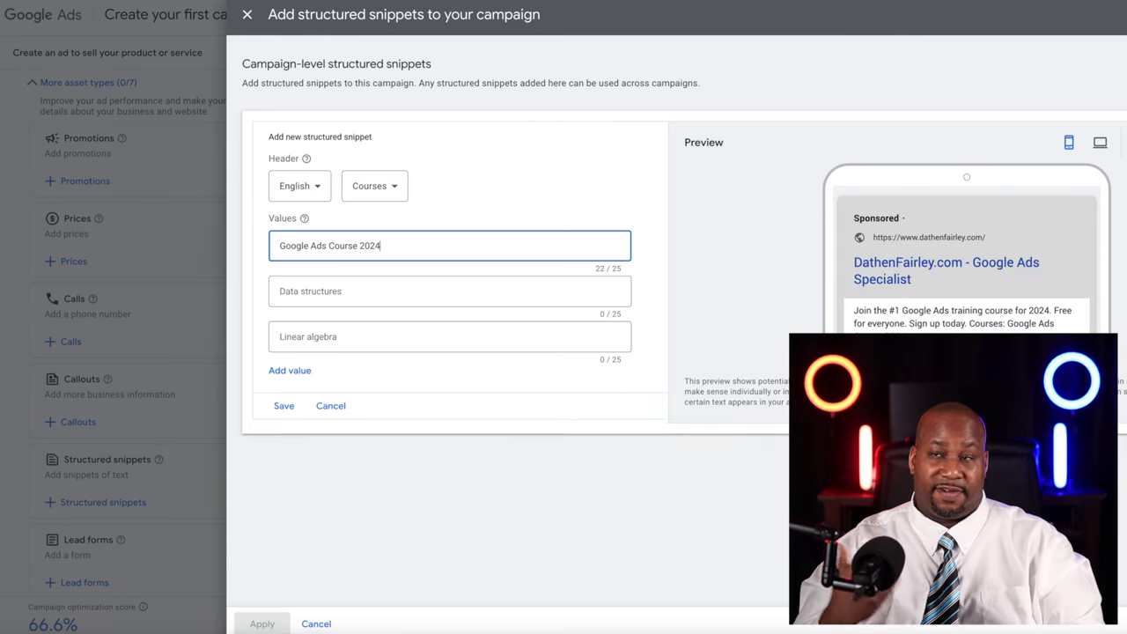
key("Tab")
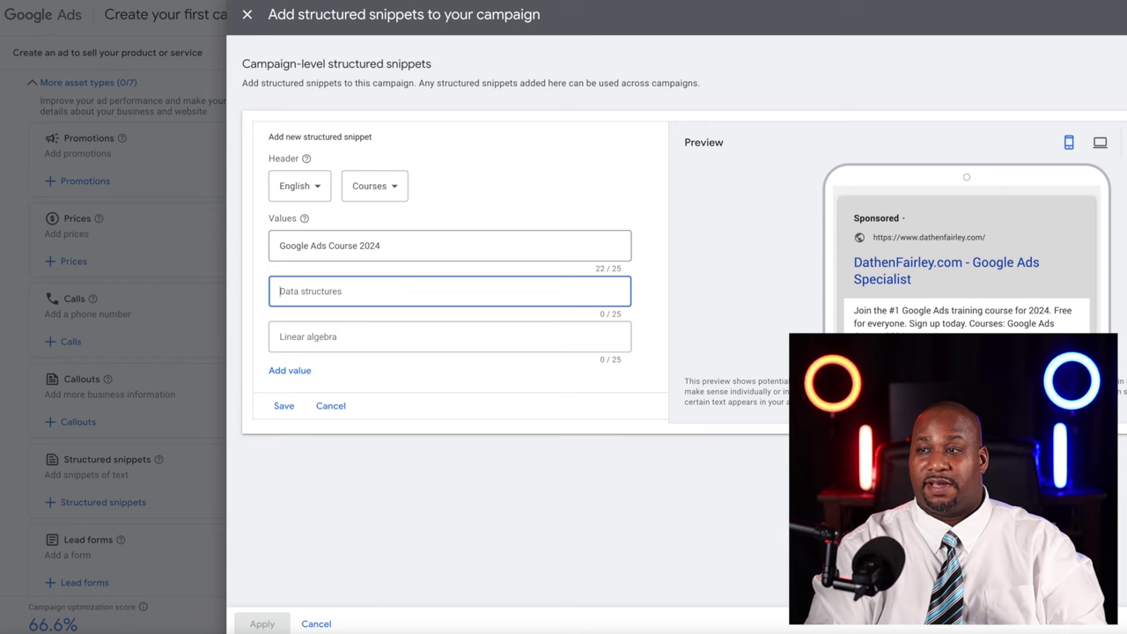
type("Facebo")
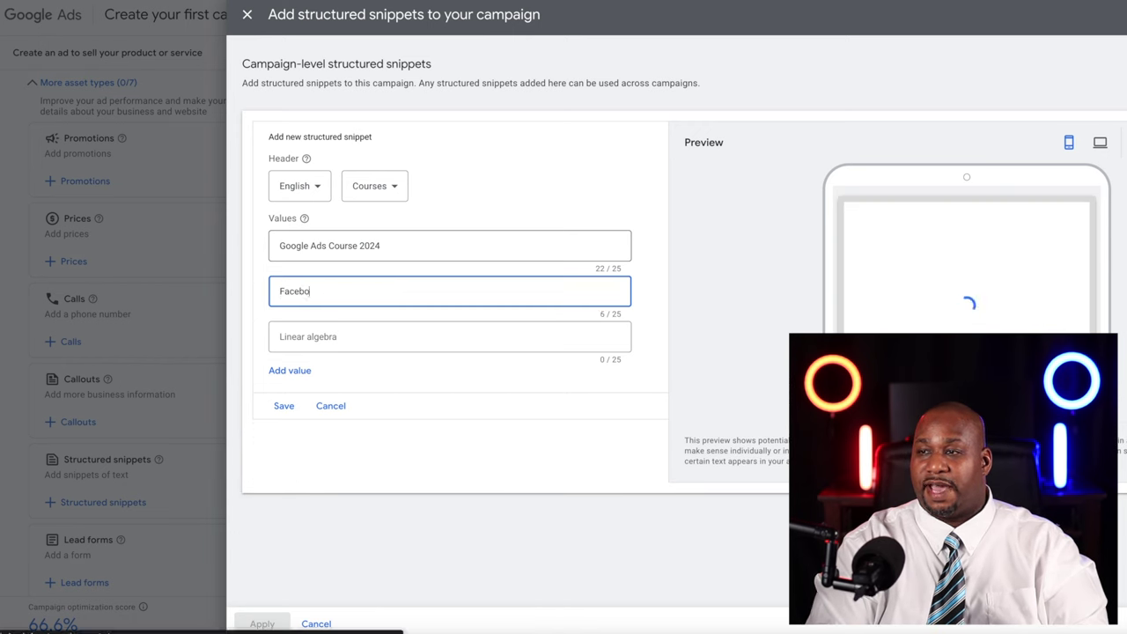
type("ok Ads Cours")
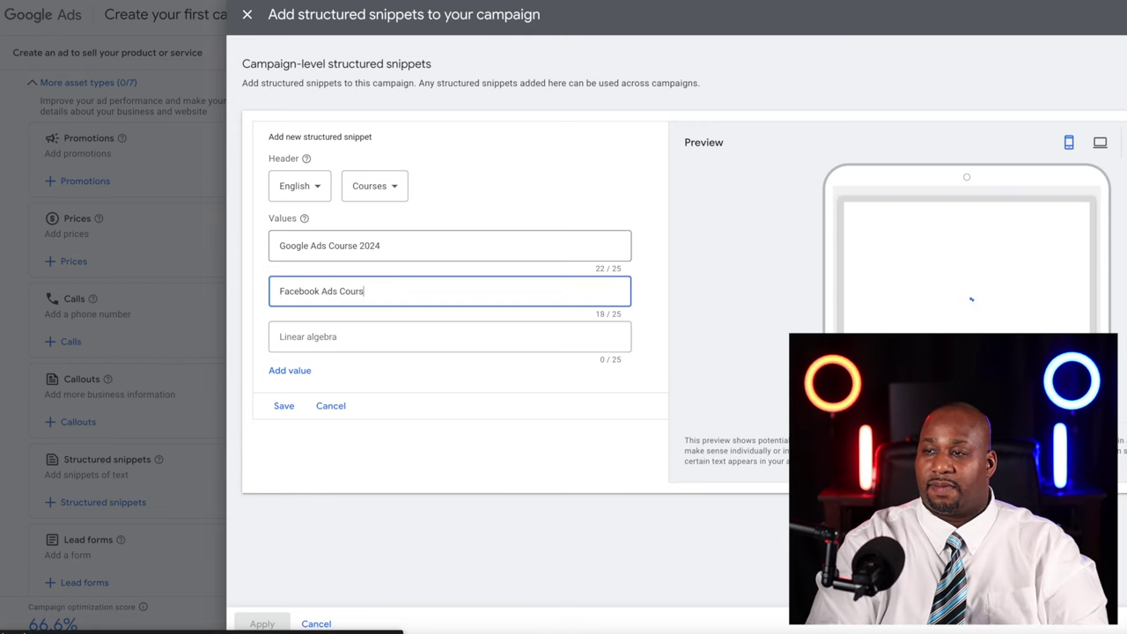
type("e 2024")
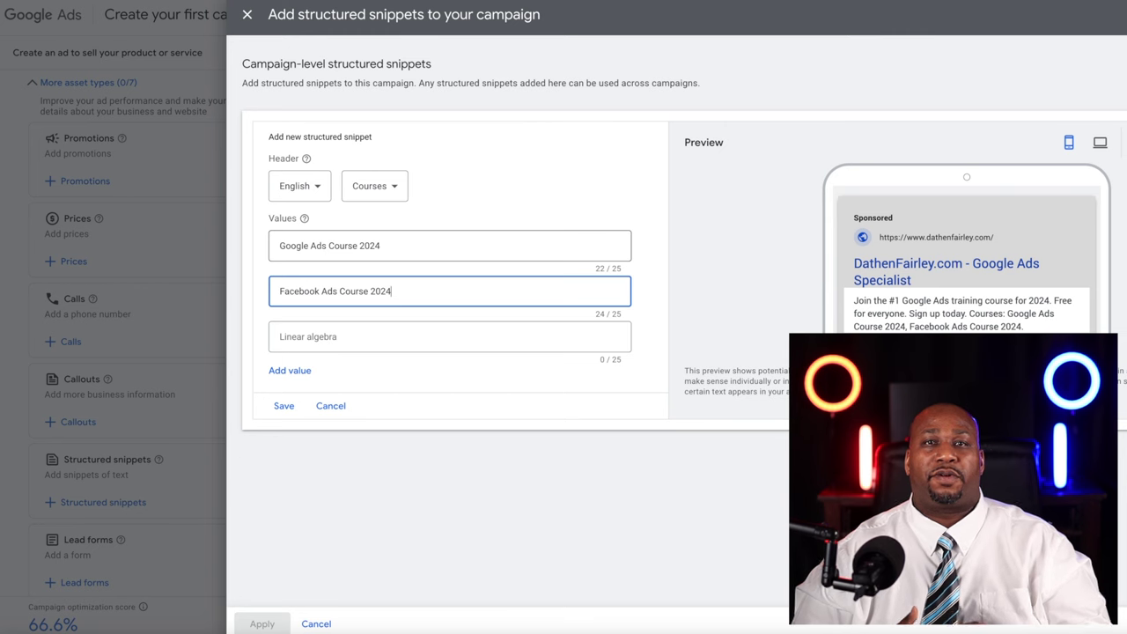
- Clear the structured snippet's first two values
left_click(291, 257)
key("ctrl+a")
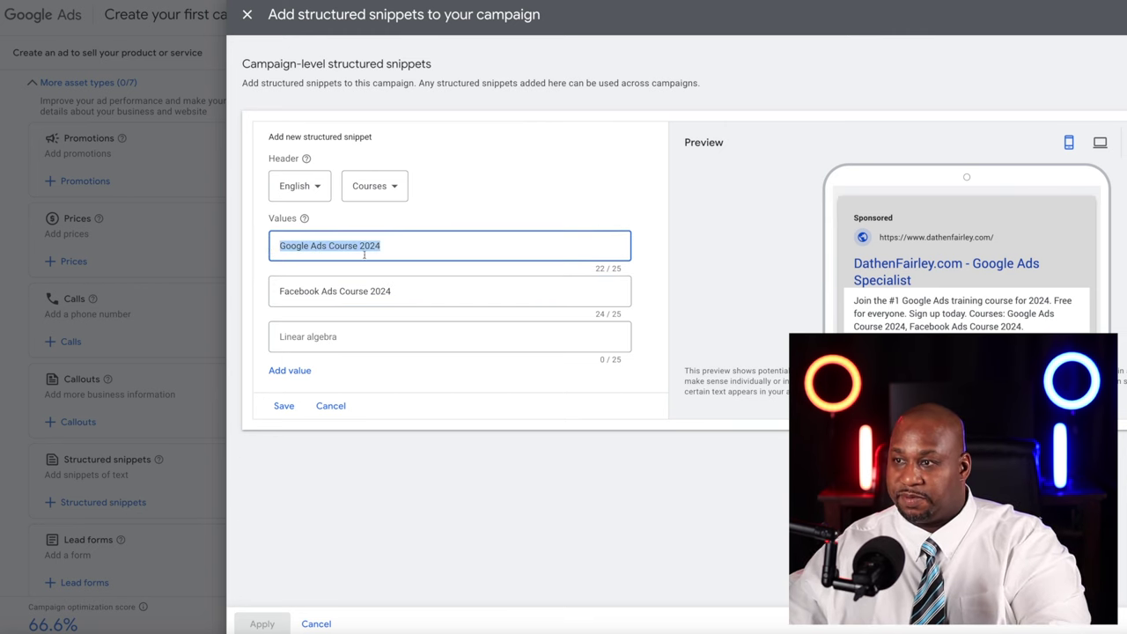
key("BackSpace")
key("Tab")
key("BackSpace")
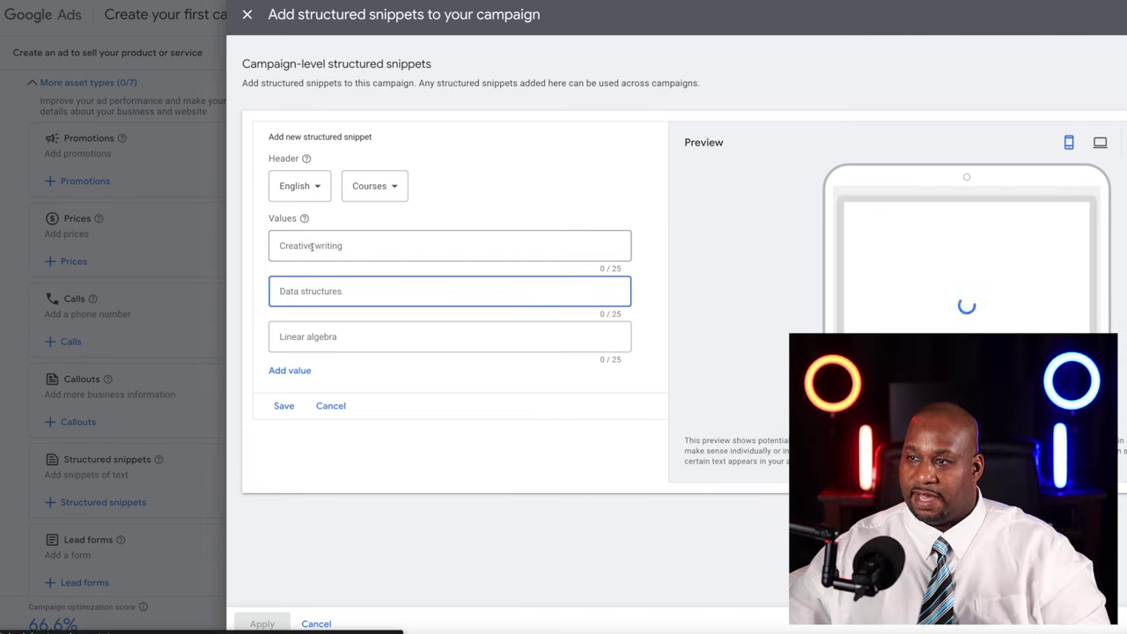
- Enter "Lip Stick", "Lip Gloss" and "Eye Liner" as the structured snippet's three values
left_click(312, 246)
type("Lip Stick")
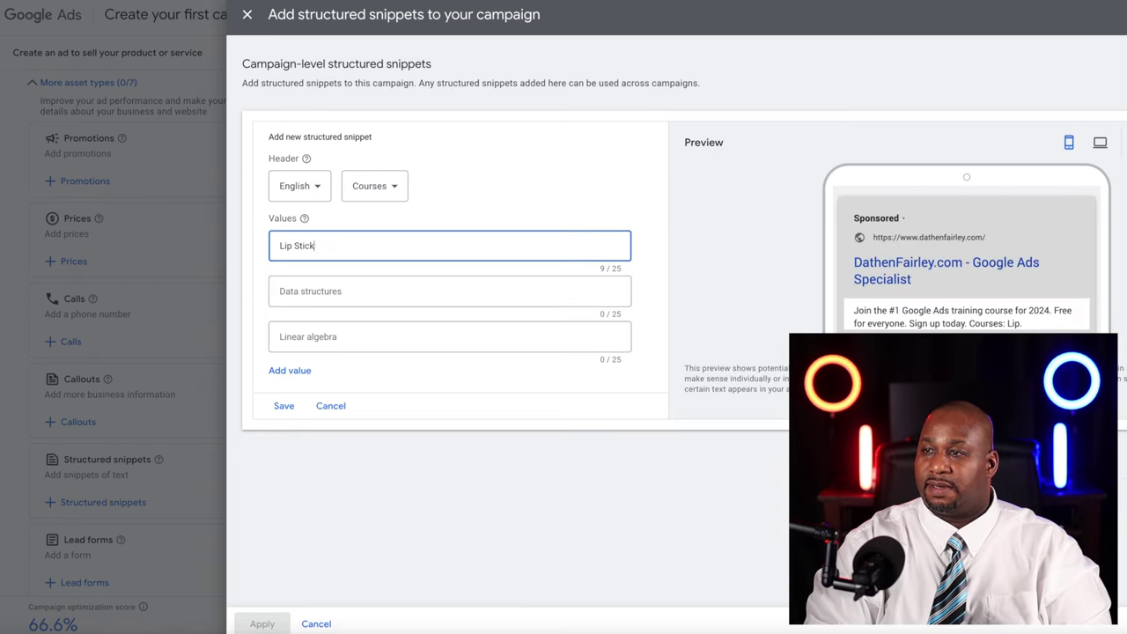
key("Tab")
type("Lip ")
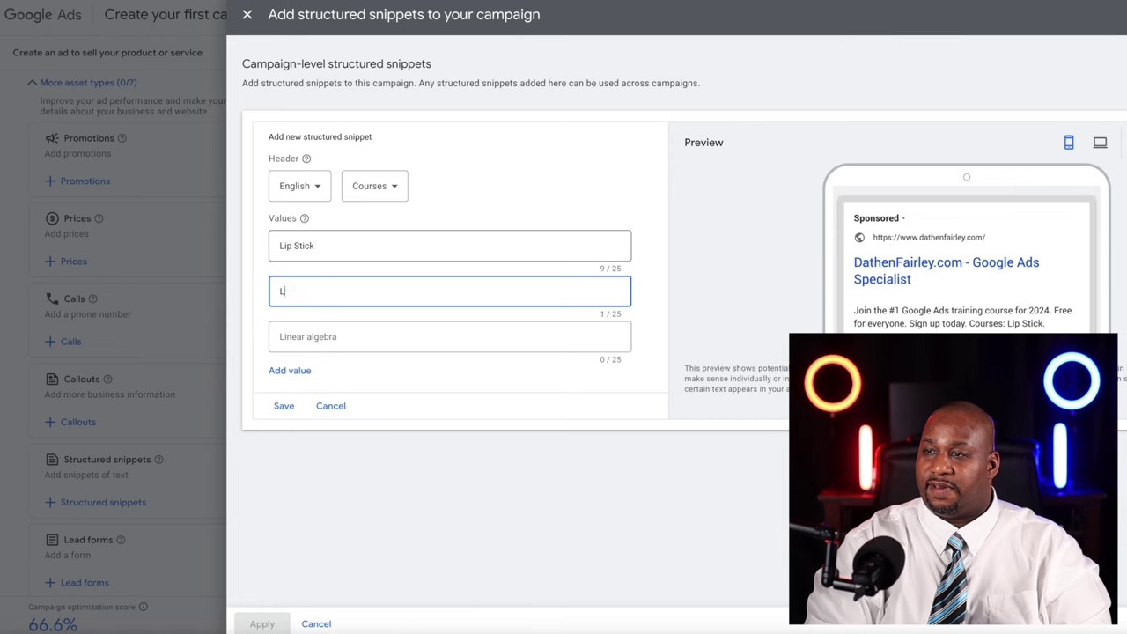
type("Gloss")
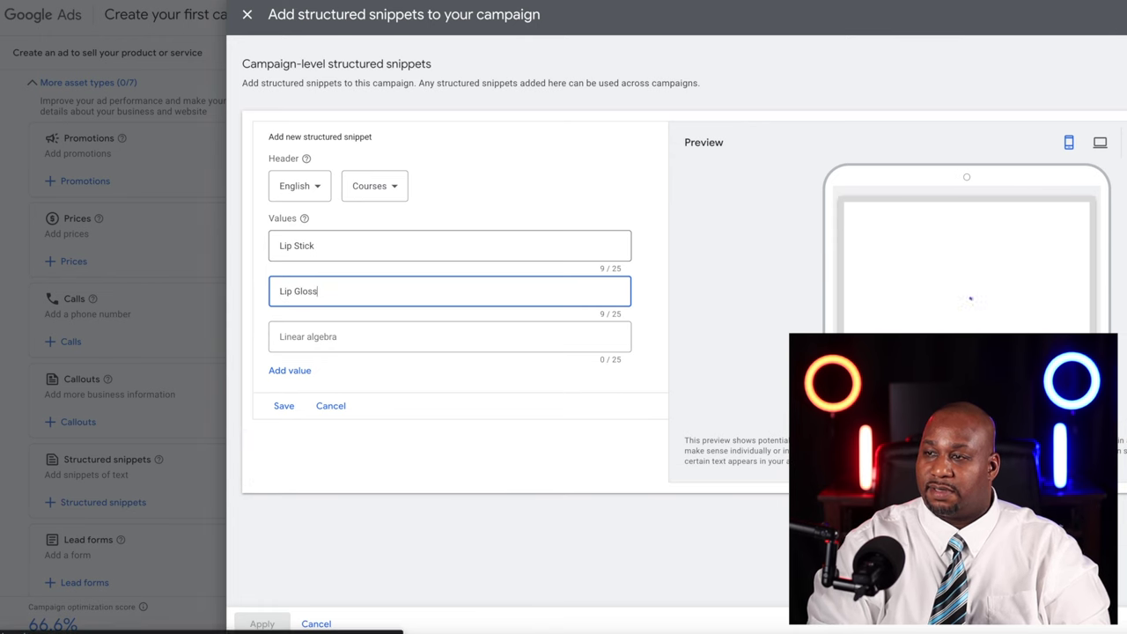
key("Tab")
type("Eye Liner")
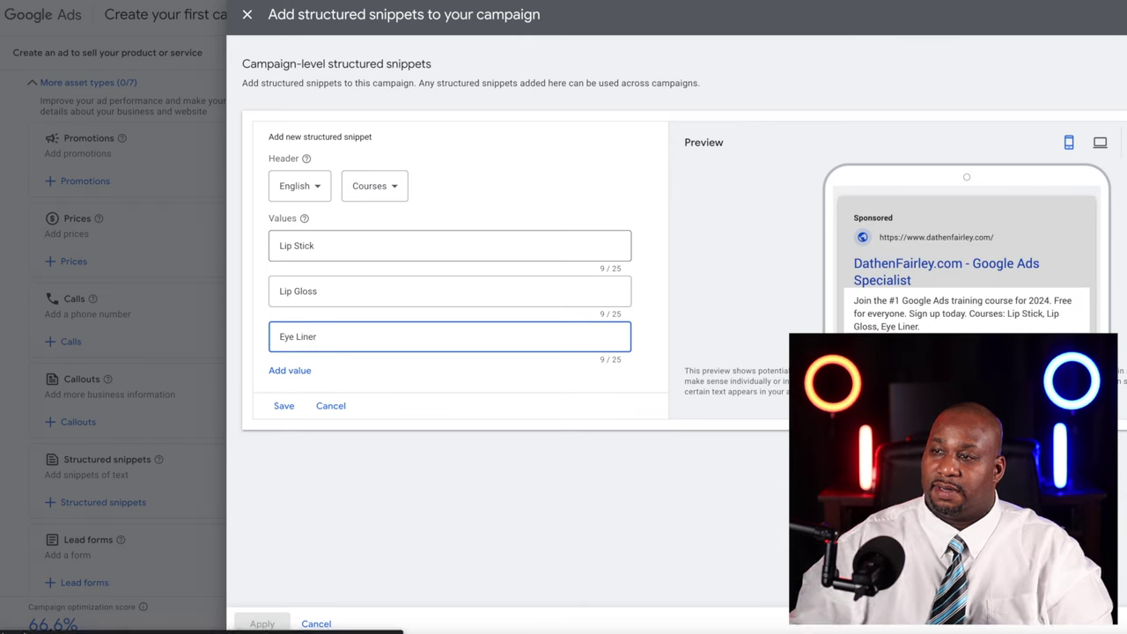
- Change the structured snippet's header type from Courses to Types
left_click(396, 184)
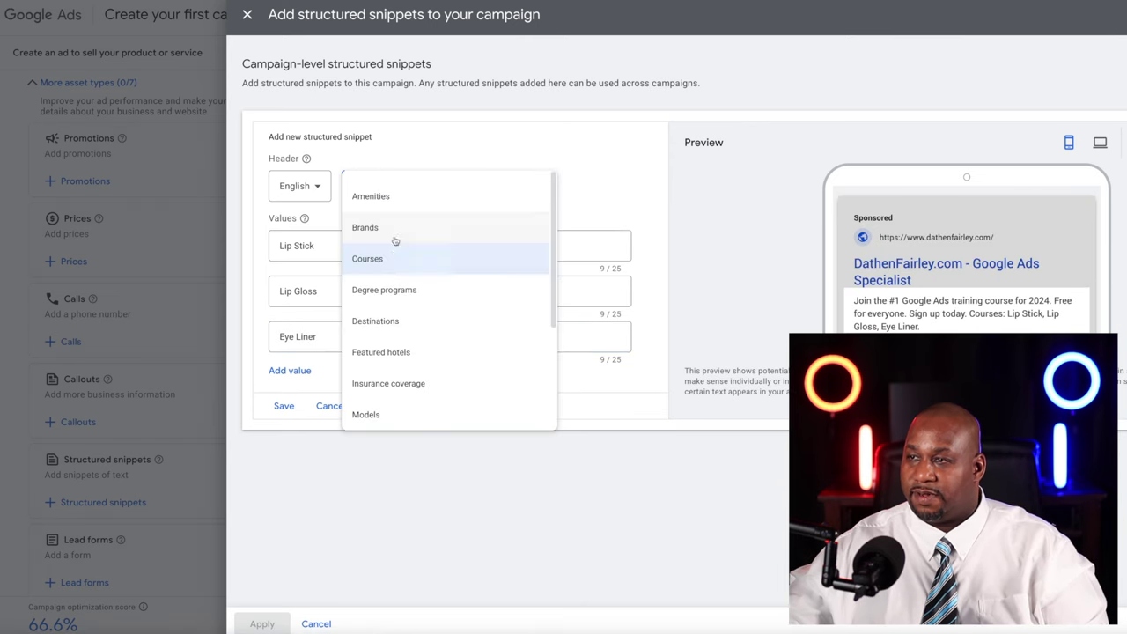
scroll(384, 355, "down", 2)
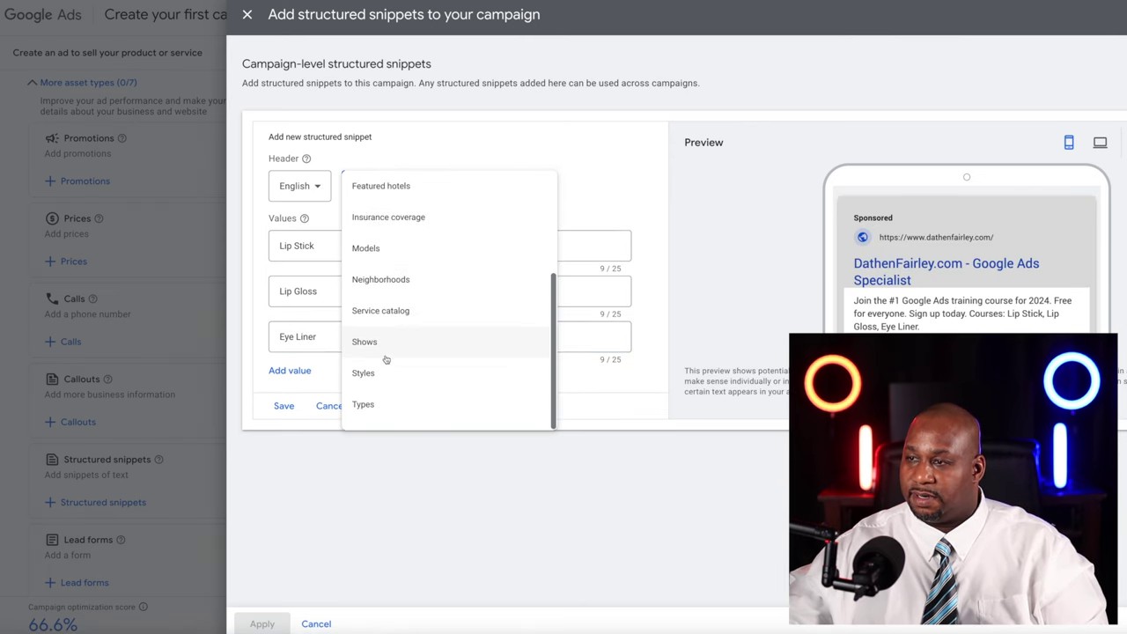
left_click(377, 406)
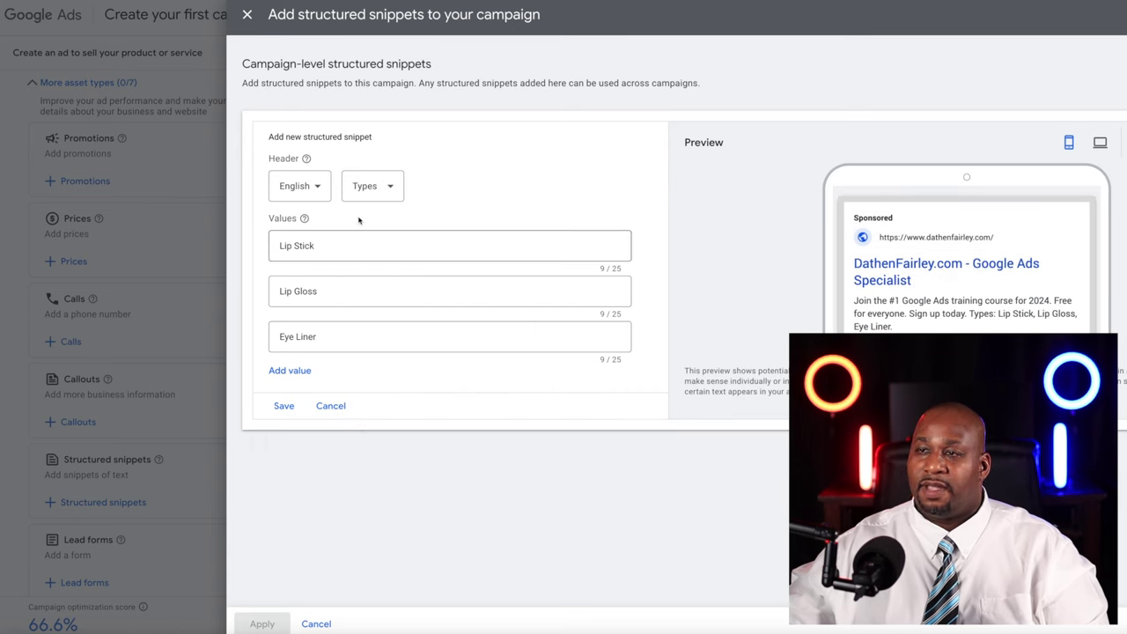
- Replace the structured snippet's first two values with "Revolene" and "Mary Kay" and clear the third value
left_click_drag(322, 247, 269, 245)
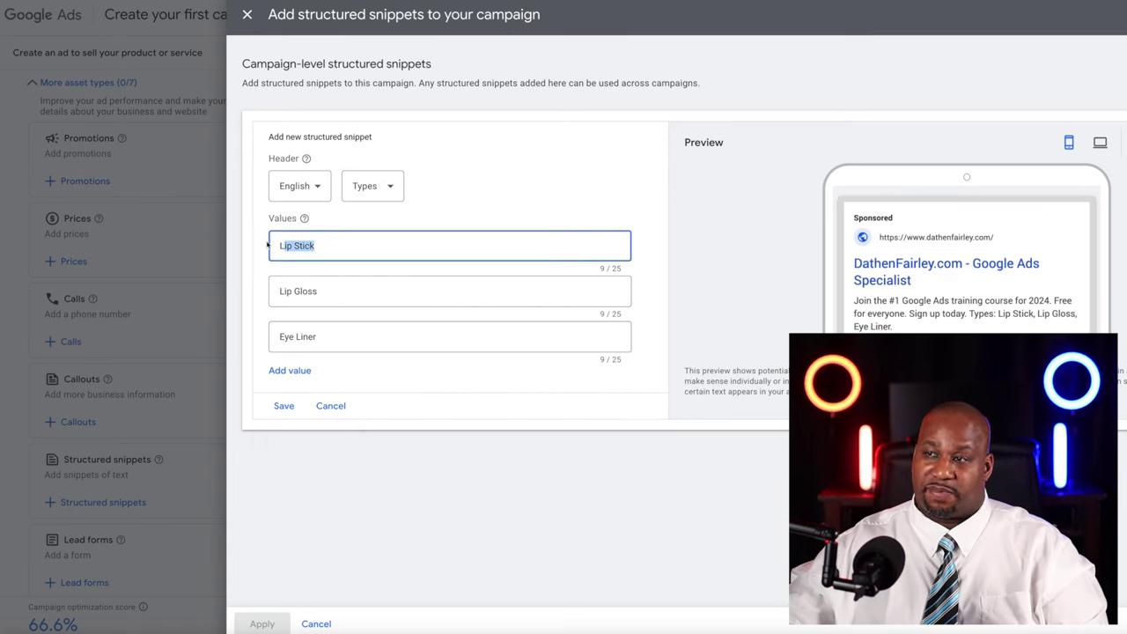
type("Revon")
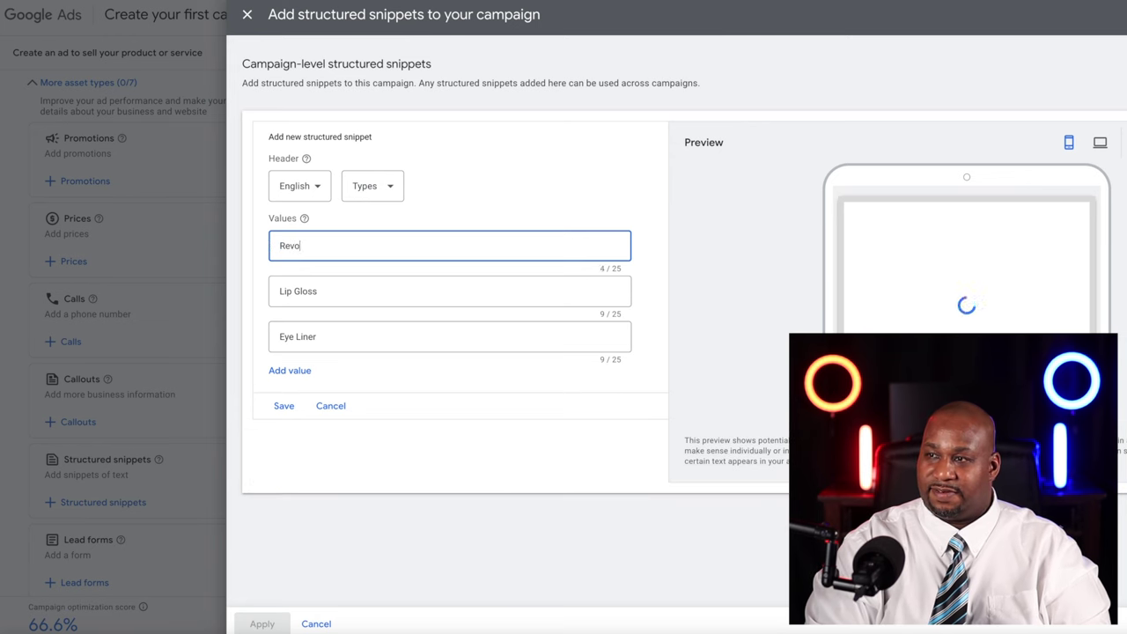
key("BackSpace")
type("lene")
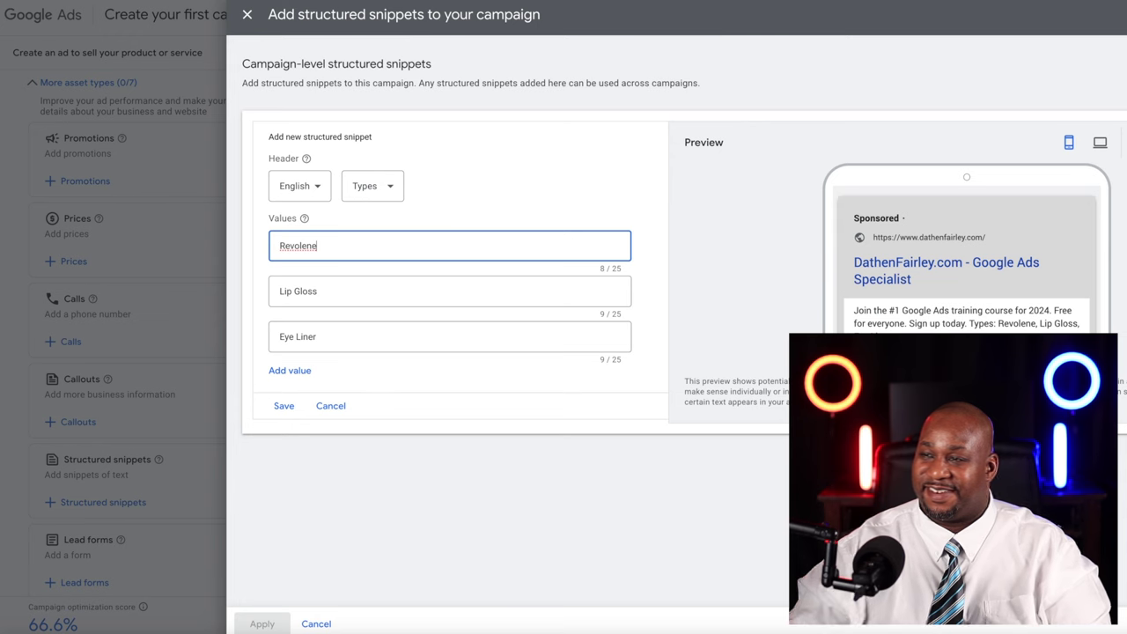
key("Tab")
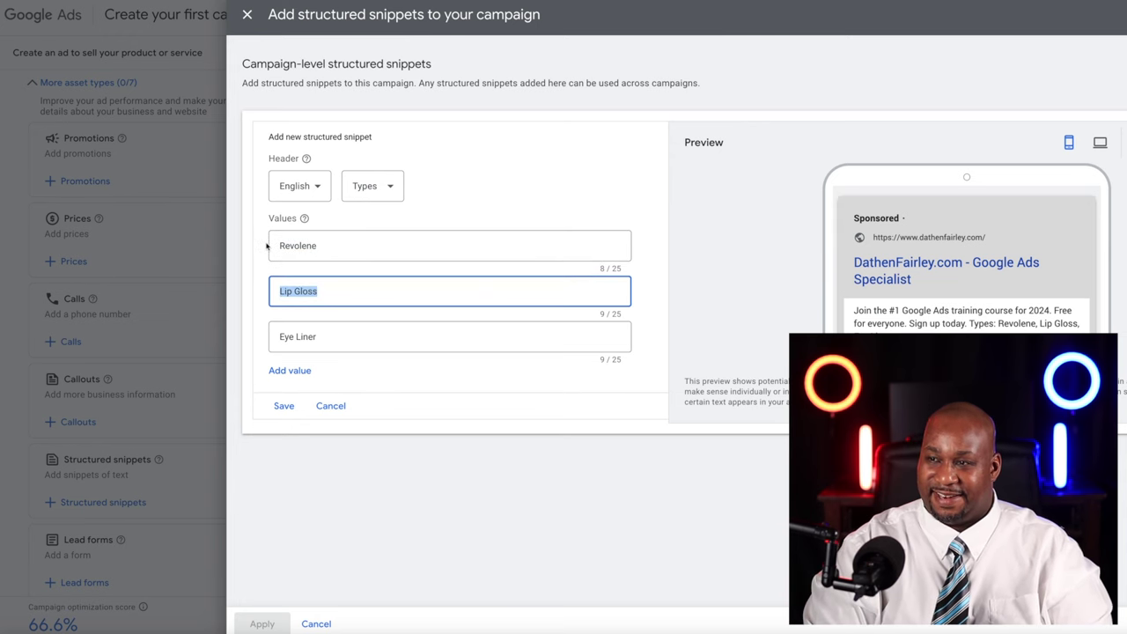
type("Mary Kay")
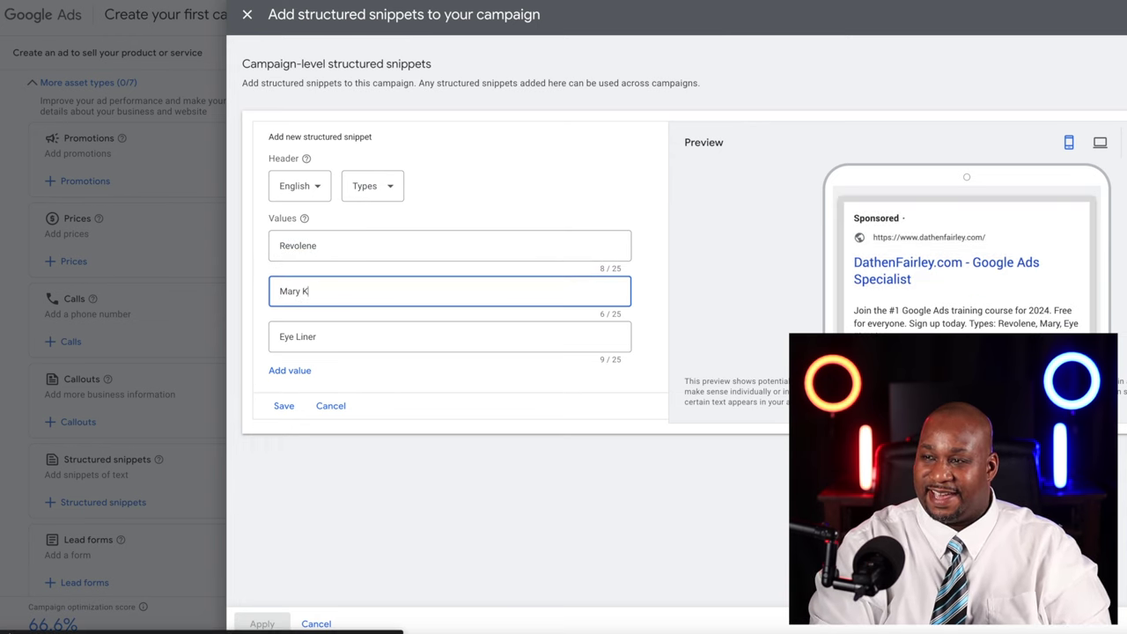
key("Tab")
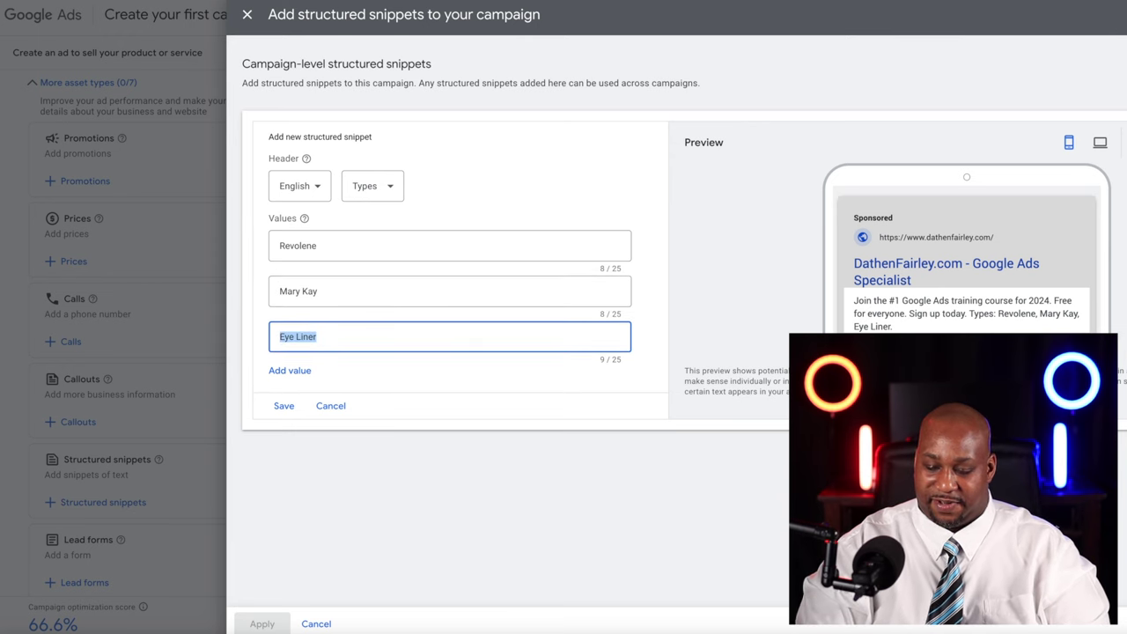
key("BackSpace")
- Set the structured snippet's header type to Brands, discard the unsaved snippet and close its editor
left_click(390, 187)
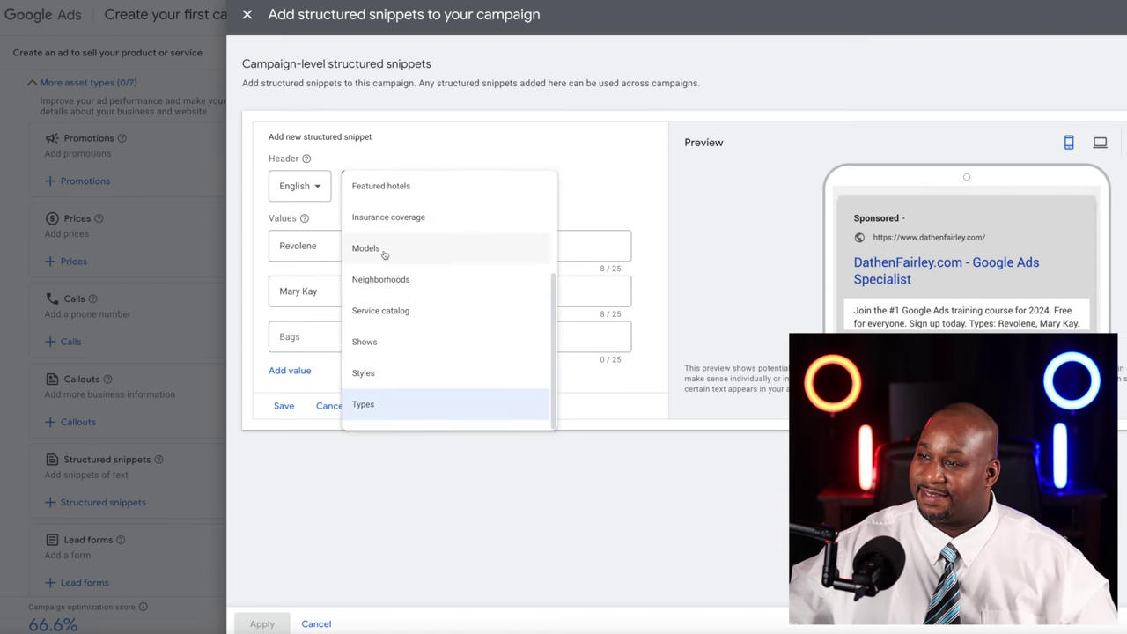
scroll(383, 277, "up", 2)
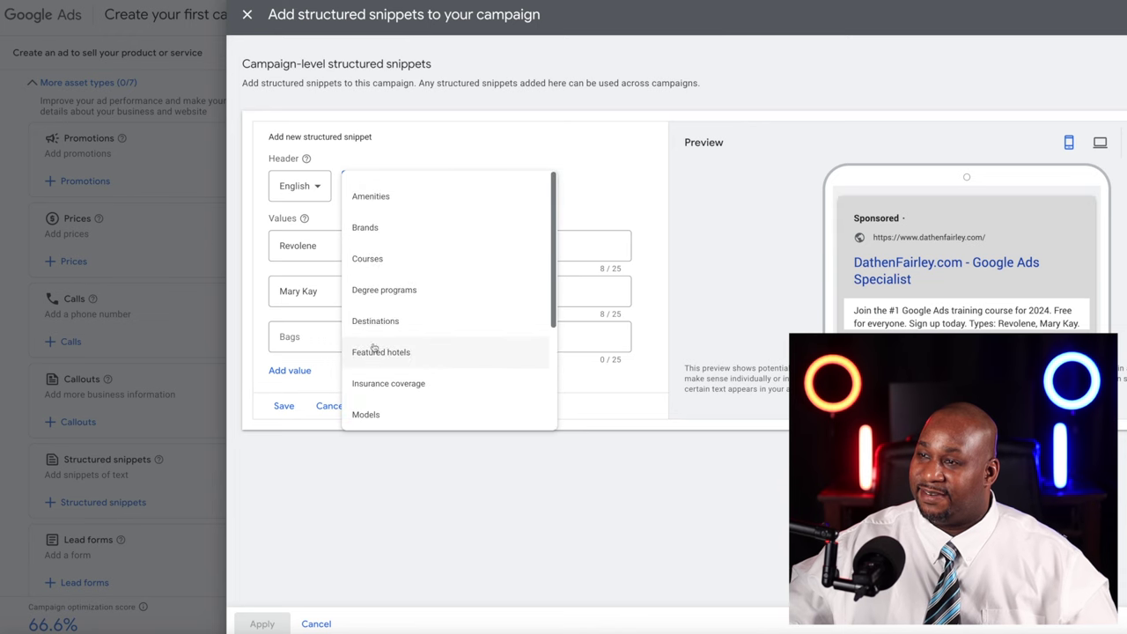
left_click(378, 235)
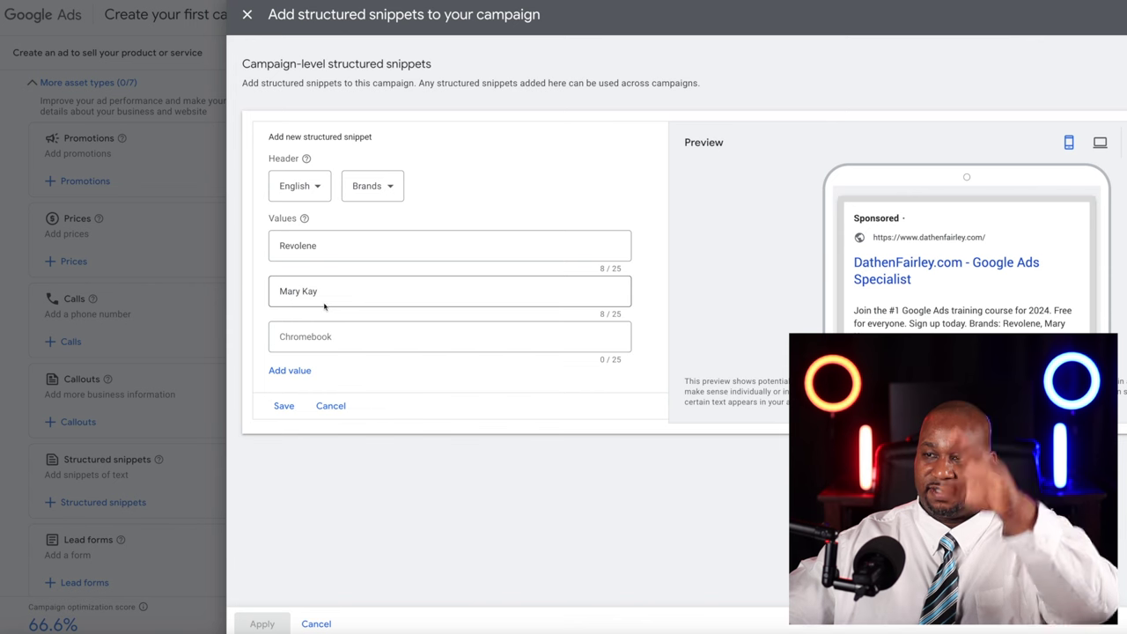
left_click(329, 409)
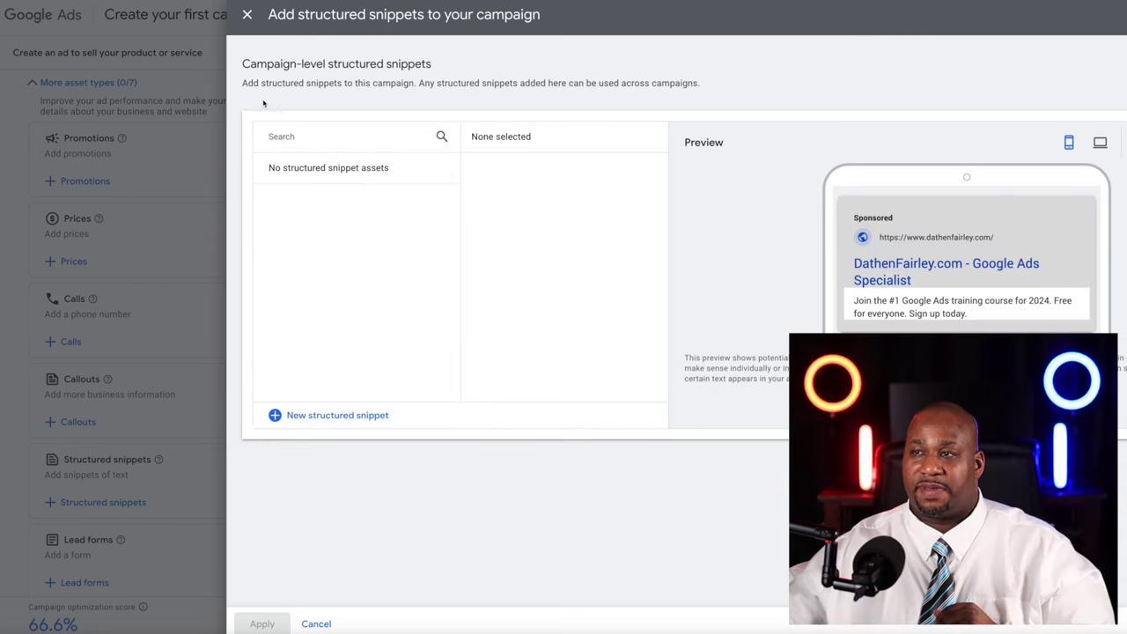
left_click(247, 14)
- Review the remaining asset types and the ad strength rating, and try to continue past the ad creation page
scroll(137, 479, "down", 1)
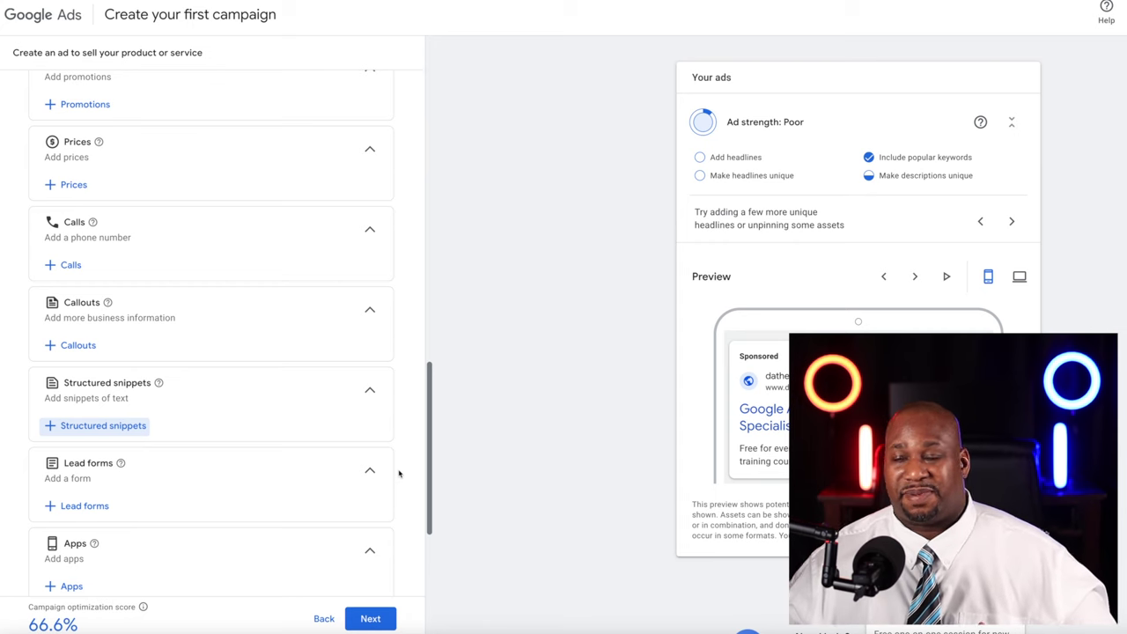
scroll(227, 529, "down", 3)
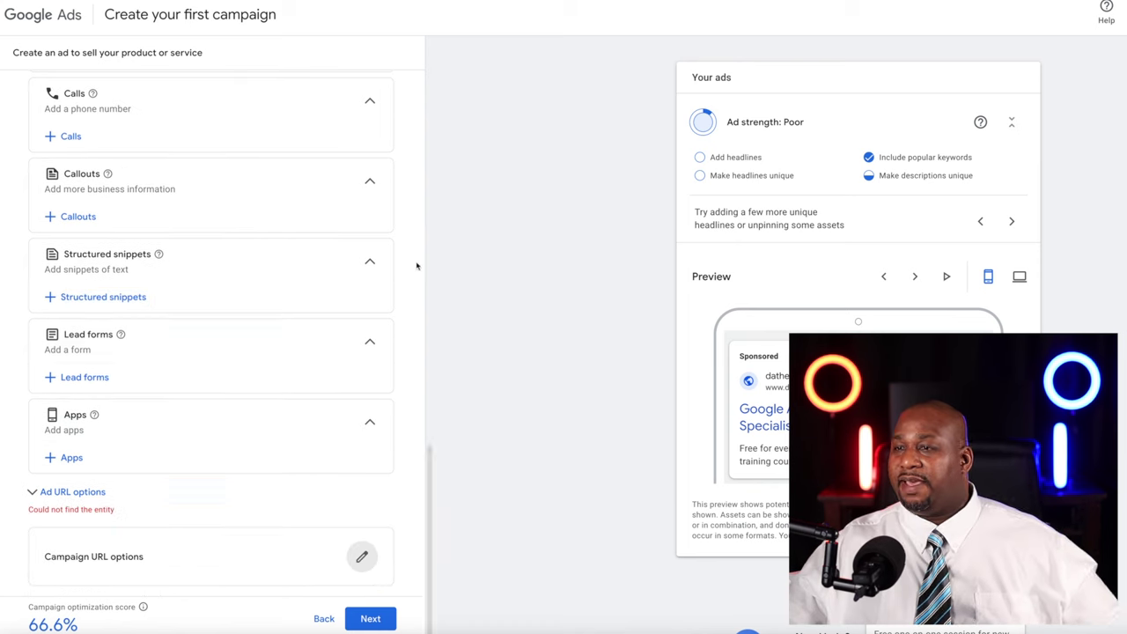
left_click_drag(724, 121, 815, 120)
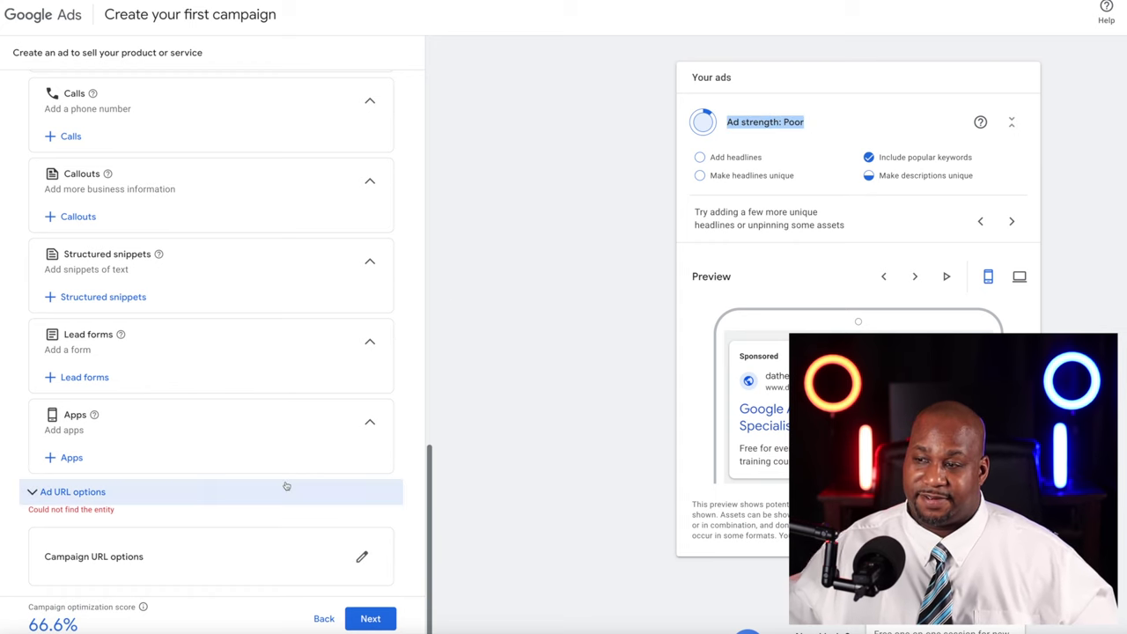
left_click(356, 618)
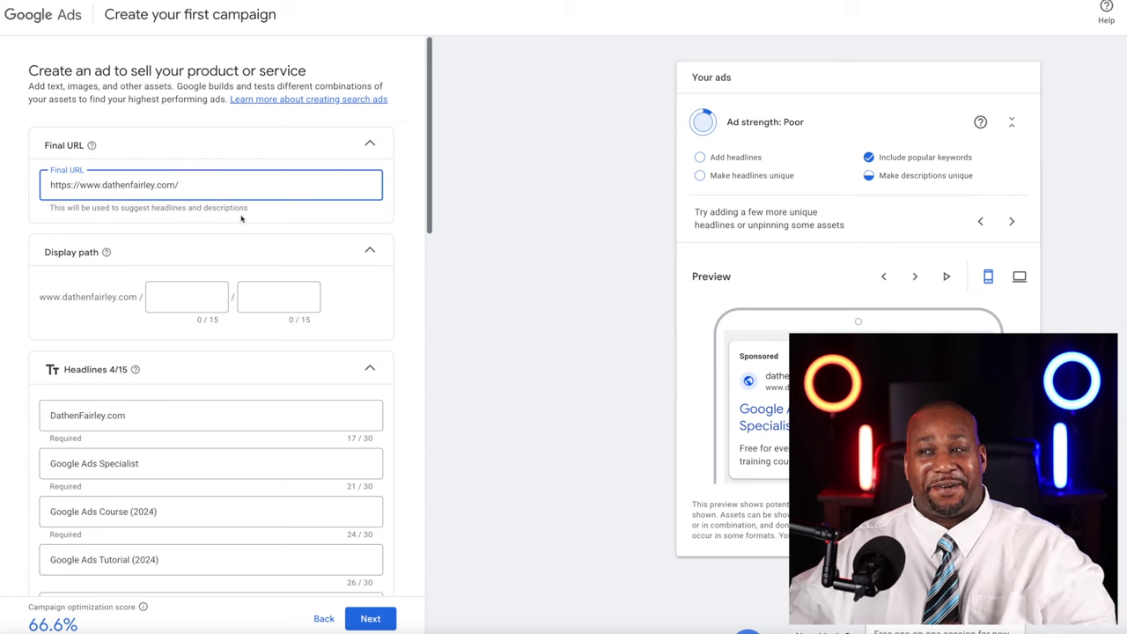
left_click_drag(199, 187, 36, 188)
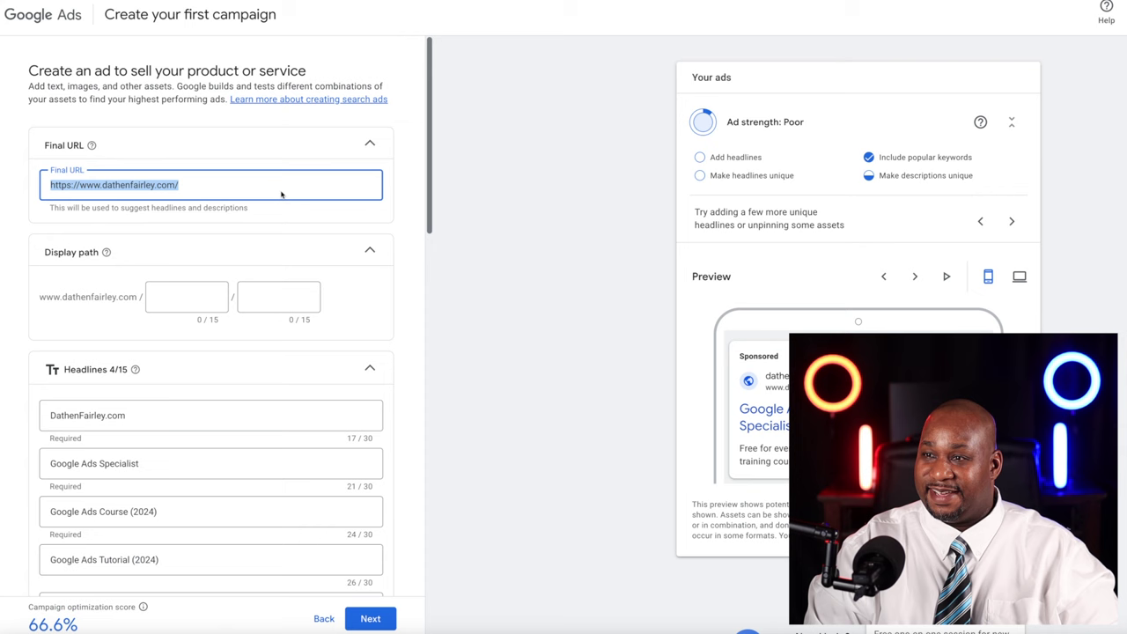
type("www.example.com")
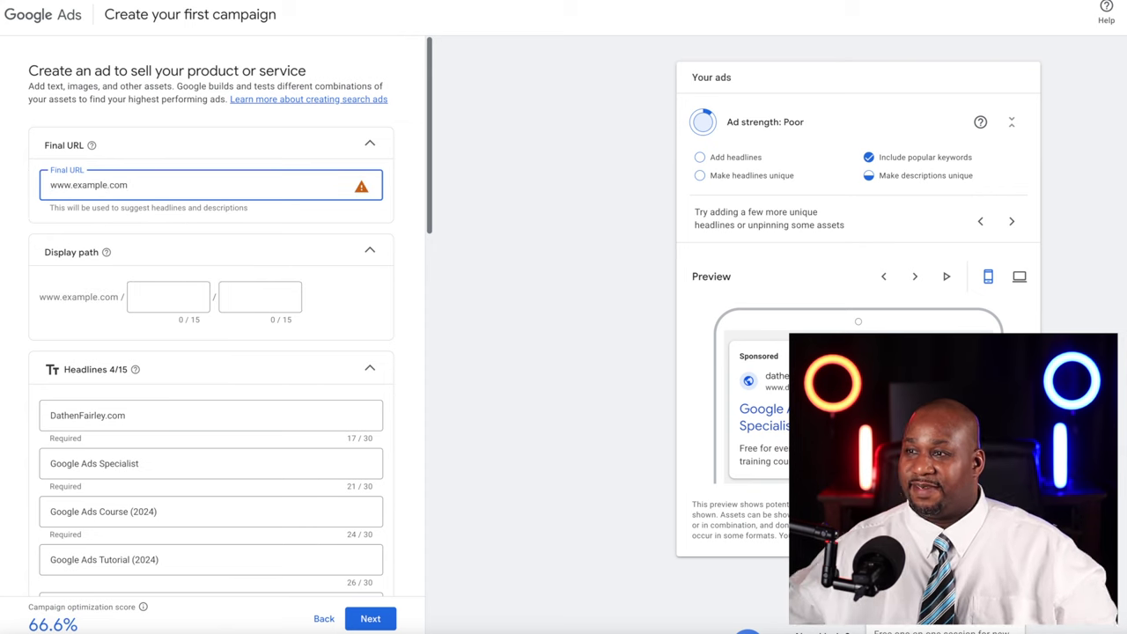
scroll(390, 287, "down", 10)
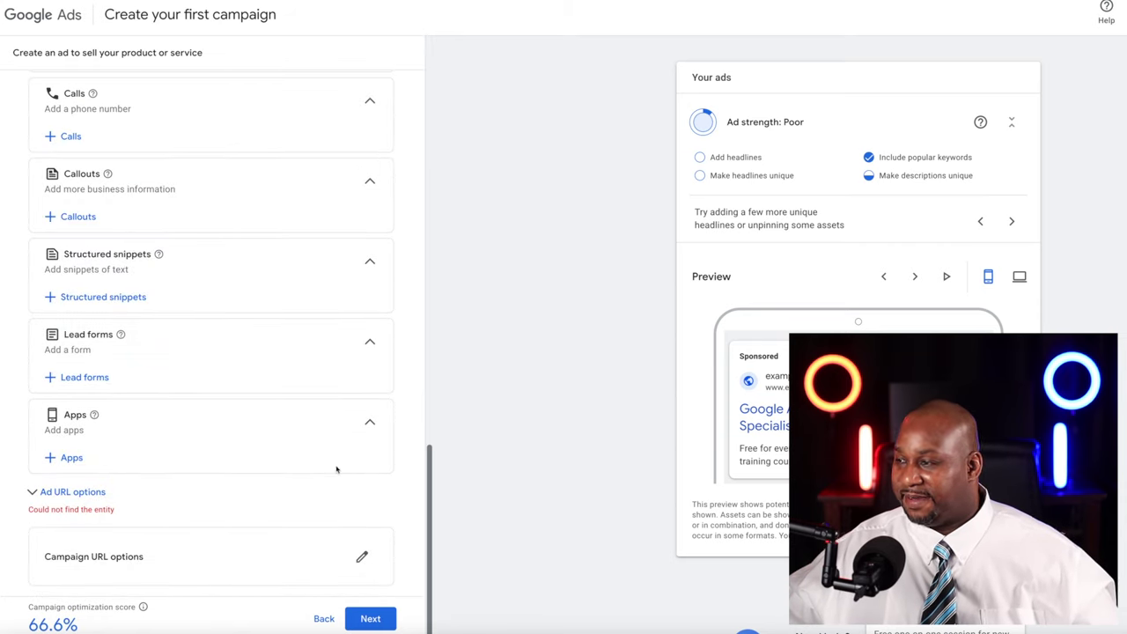
left_click(371, 618)
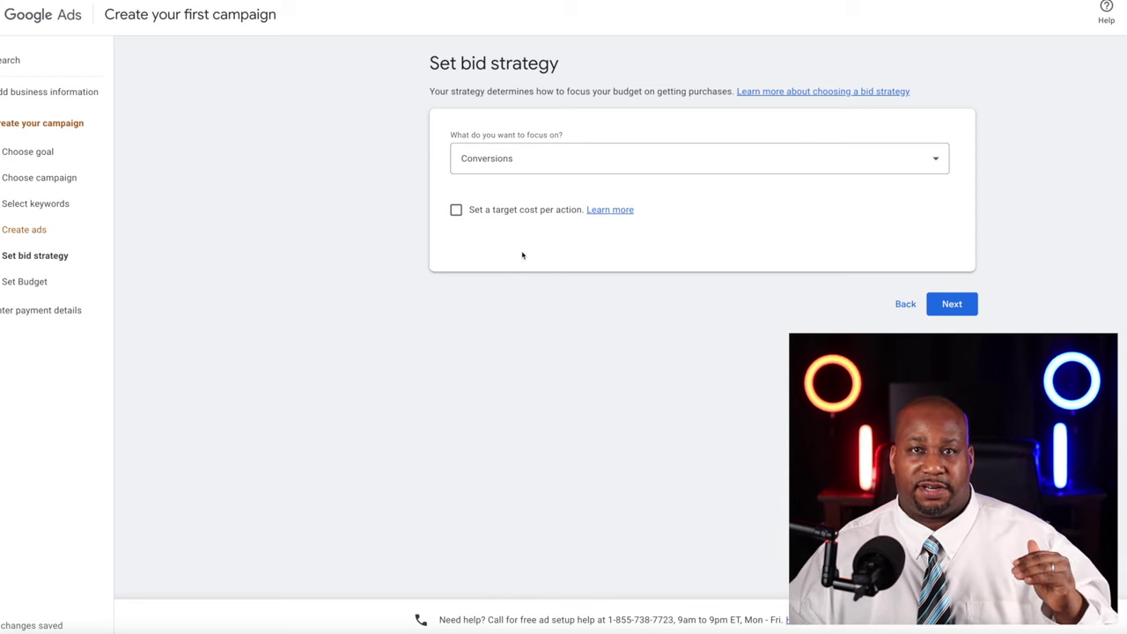
- Enable a target cost per action for the Conversions strategy and set it to $25
left_click(520, 209)
left_click(501, 279)
type("25")
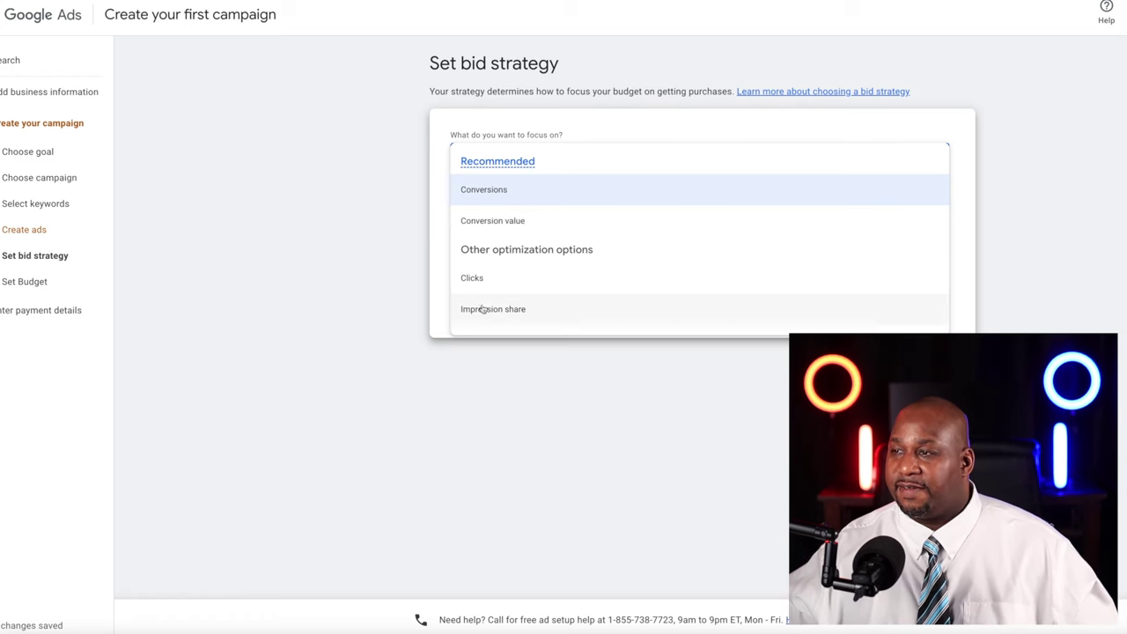
- Focus the bid strategy on Clicks with a maximum CPC bid limit of $1 and continue to the budget
mouse_move(498, 284)
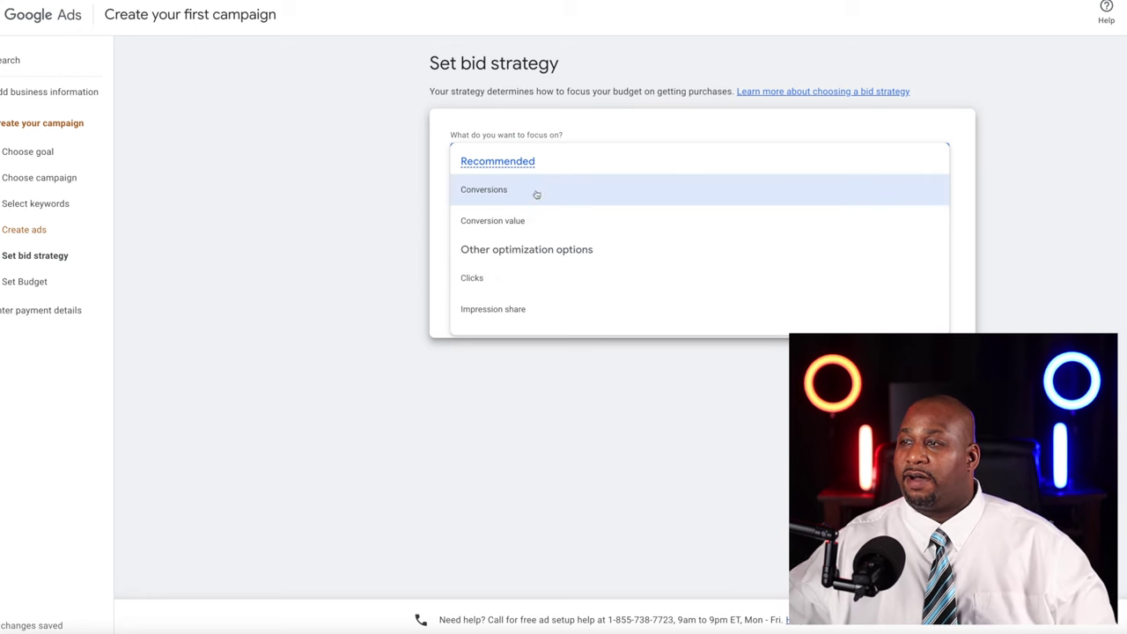
mouse_move(520, 285)
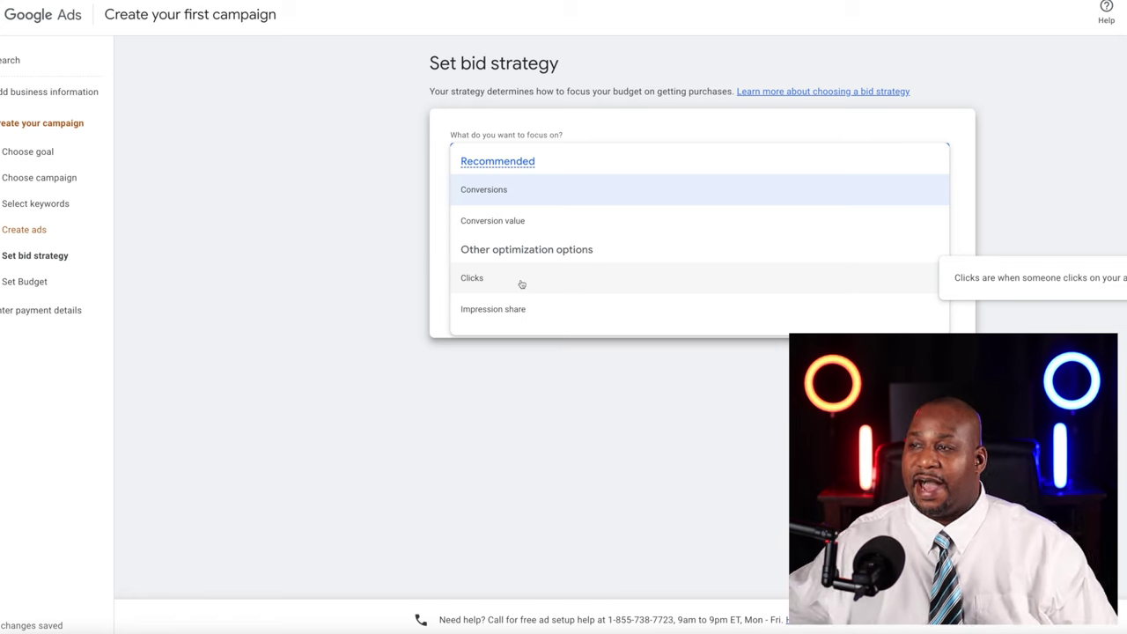
left_click(521, 283)
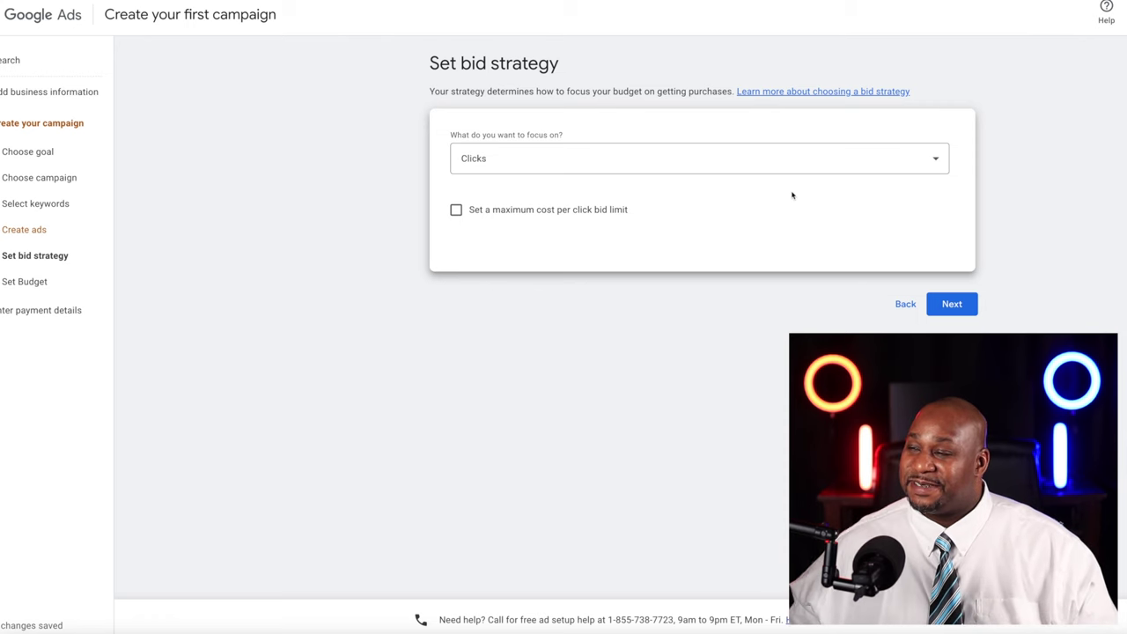
left_click(457, 210)
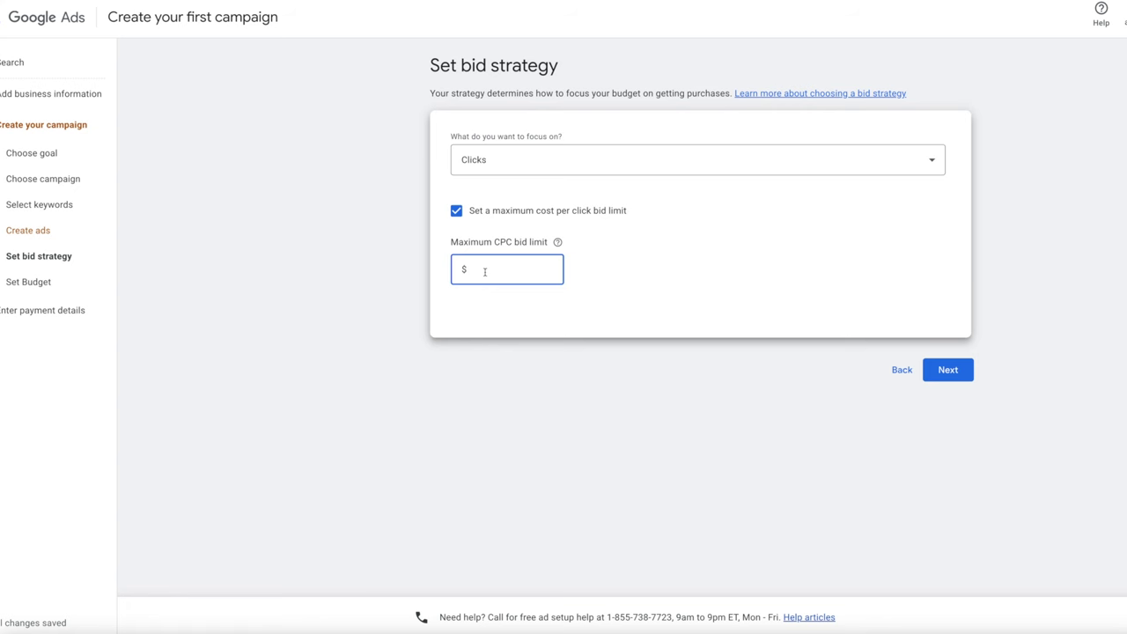
type("1")
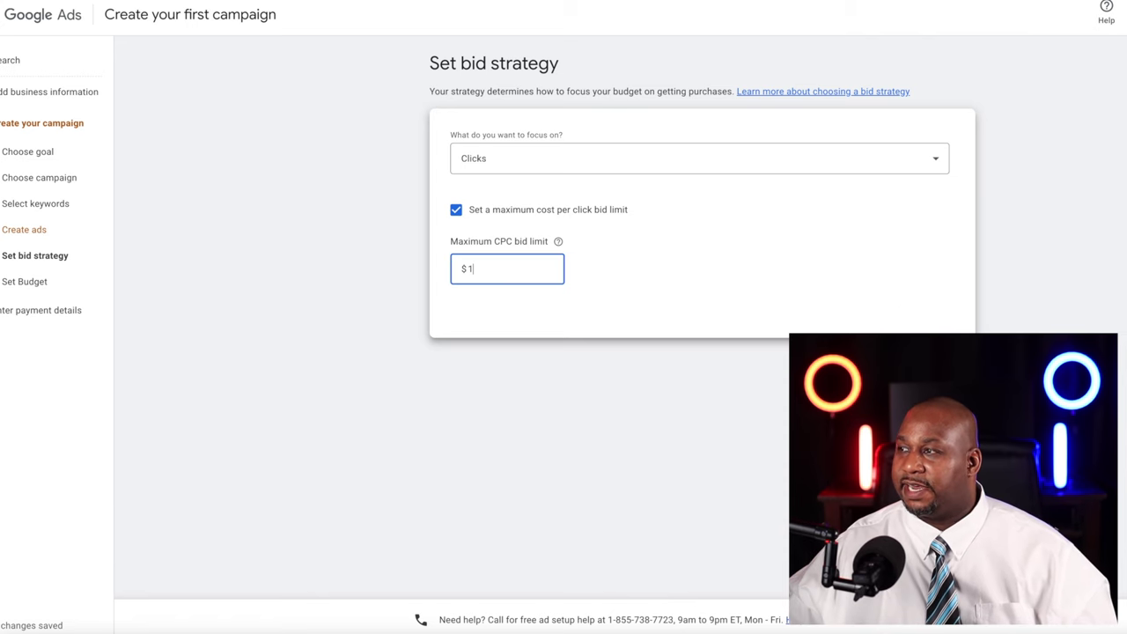
left_click(901, 310)
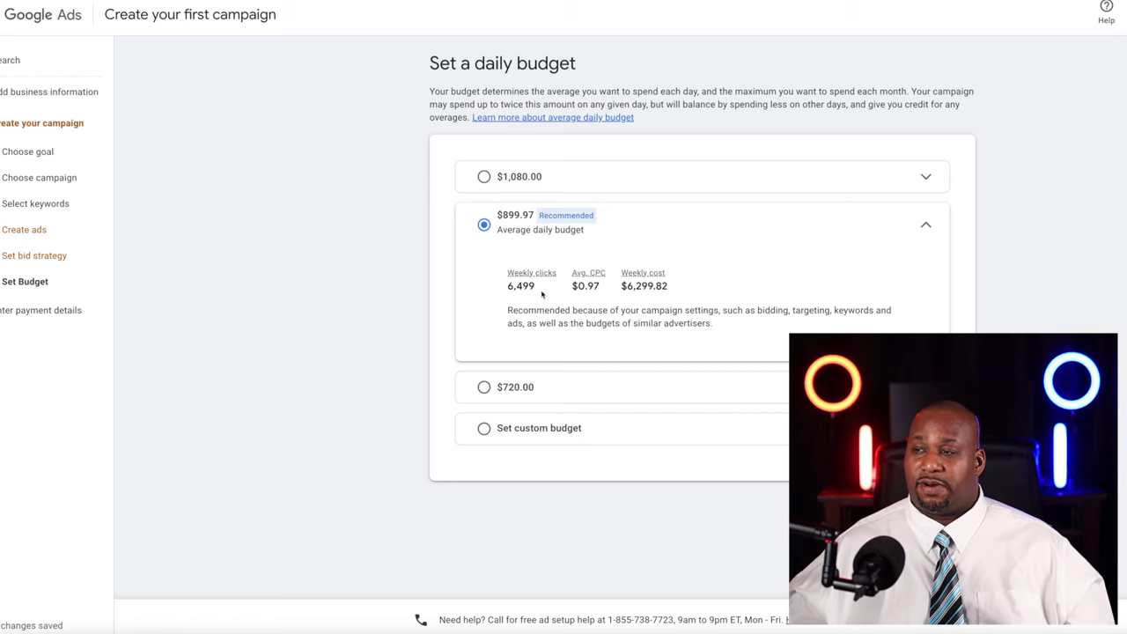
- Set a custom average daily budget of $10 for the campaign and continue to the payment details
left_click(484, 429)
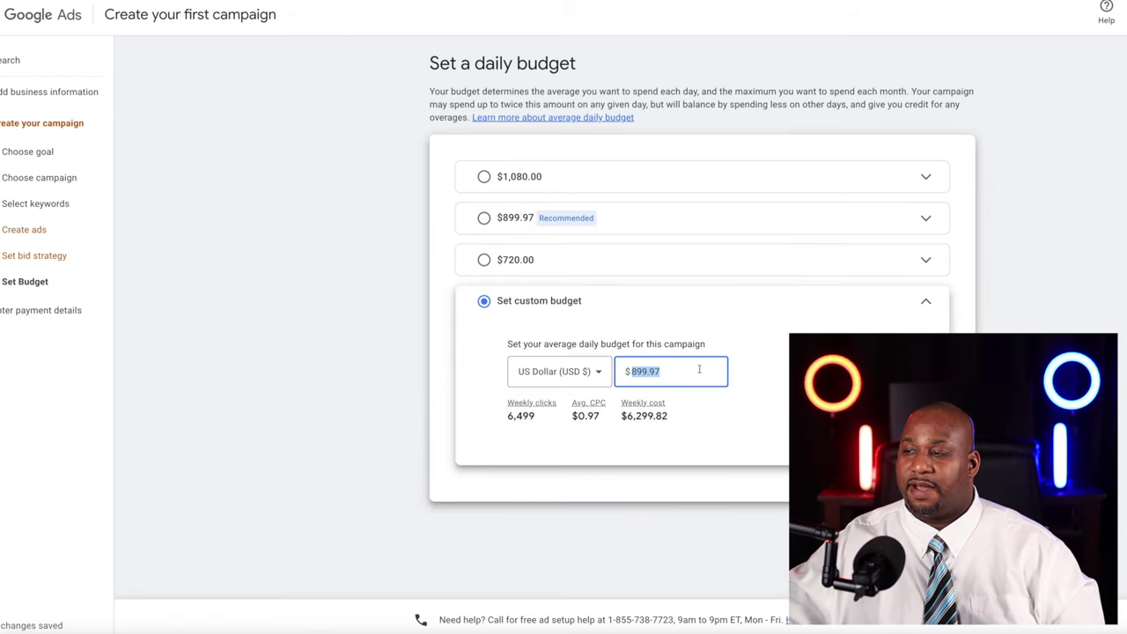
type("10")
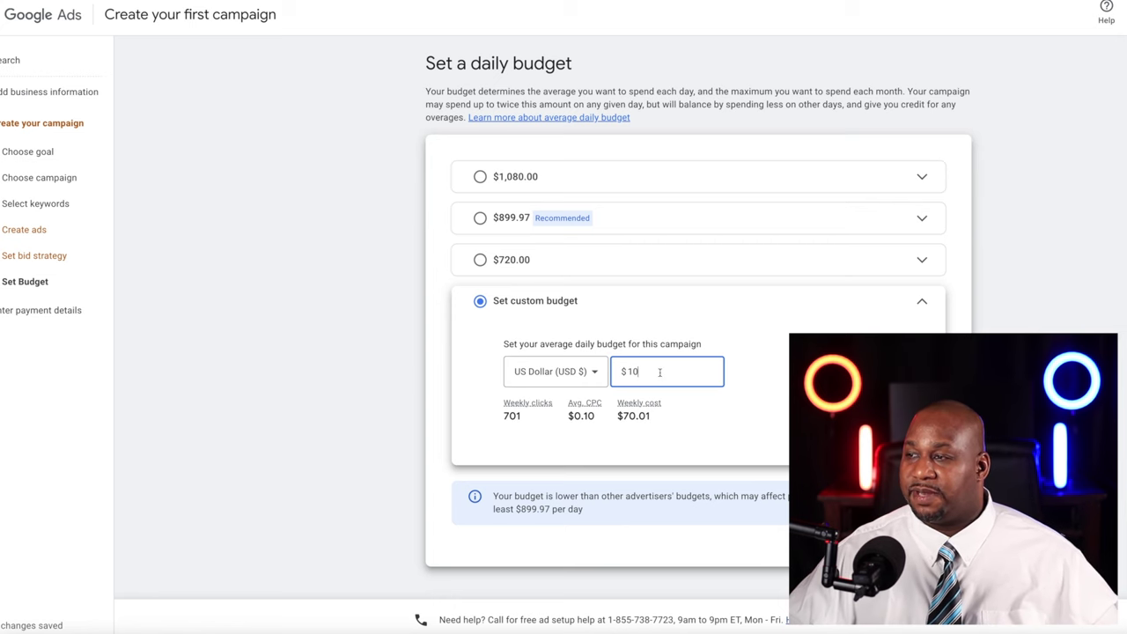
scroll(664, 425, "down", 1)
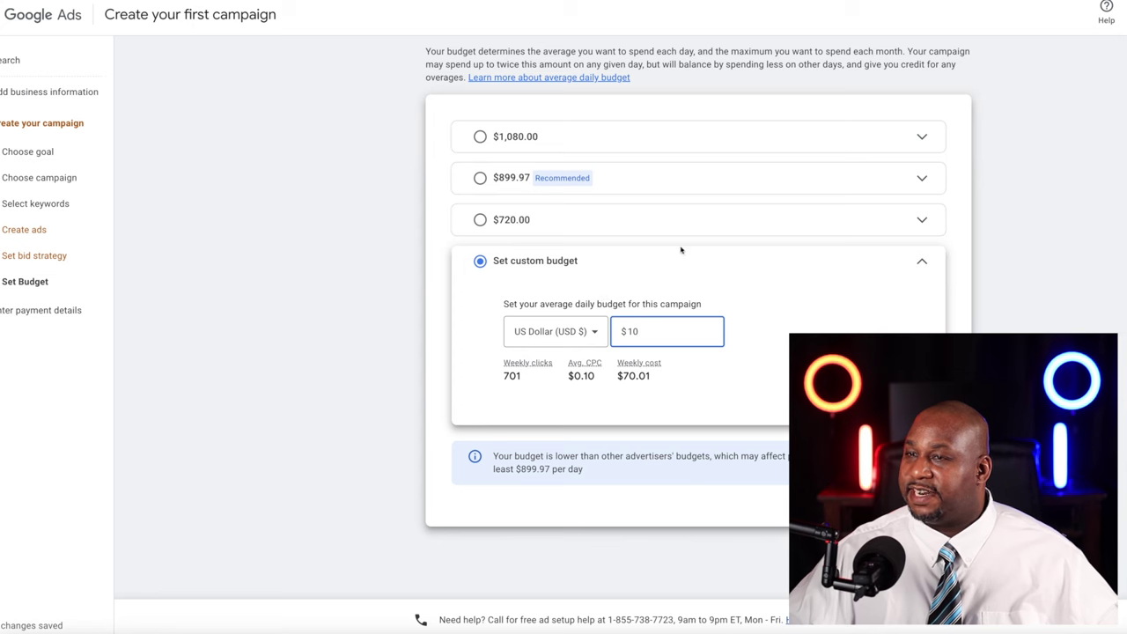
key("Tab")
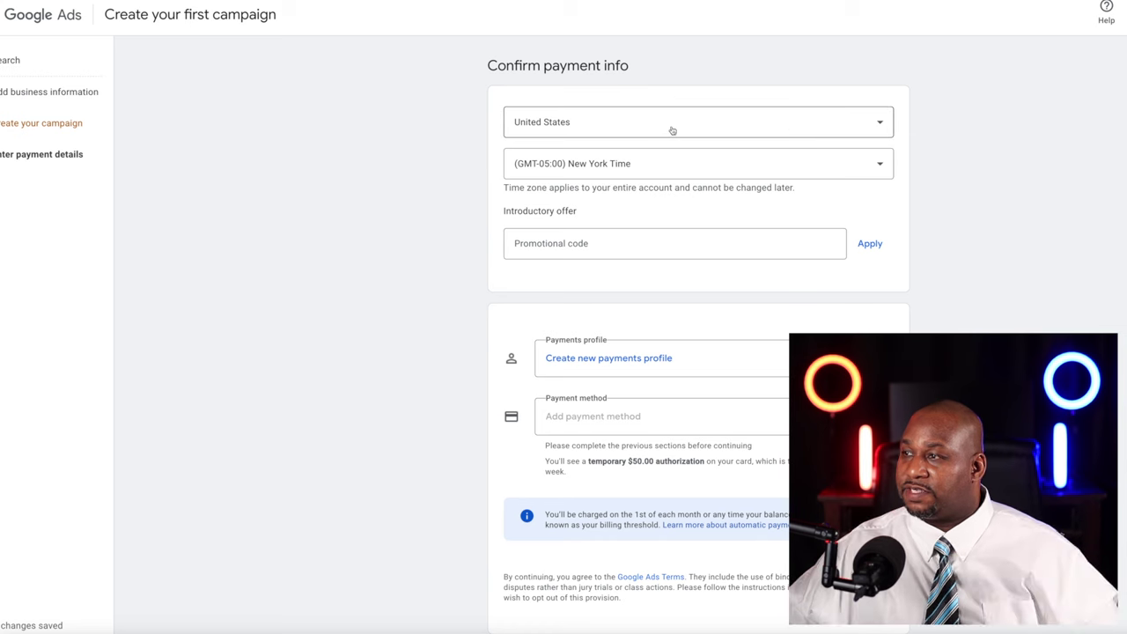
- Review the billing country, time zone, promotional code and payment method sections of the payment info
left_click(879, 126)
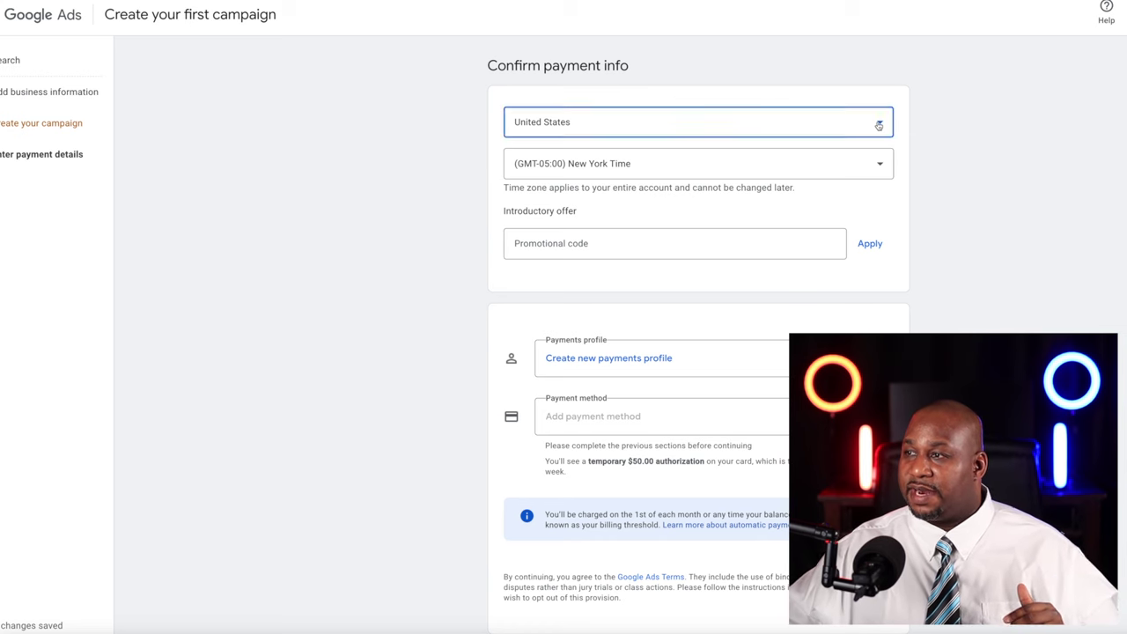
left_click(814, 60)
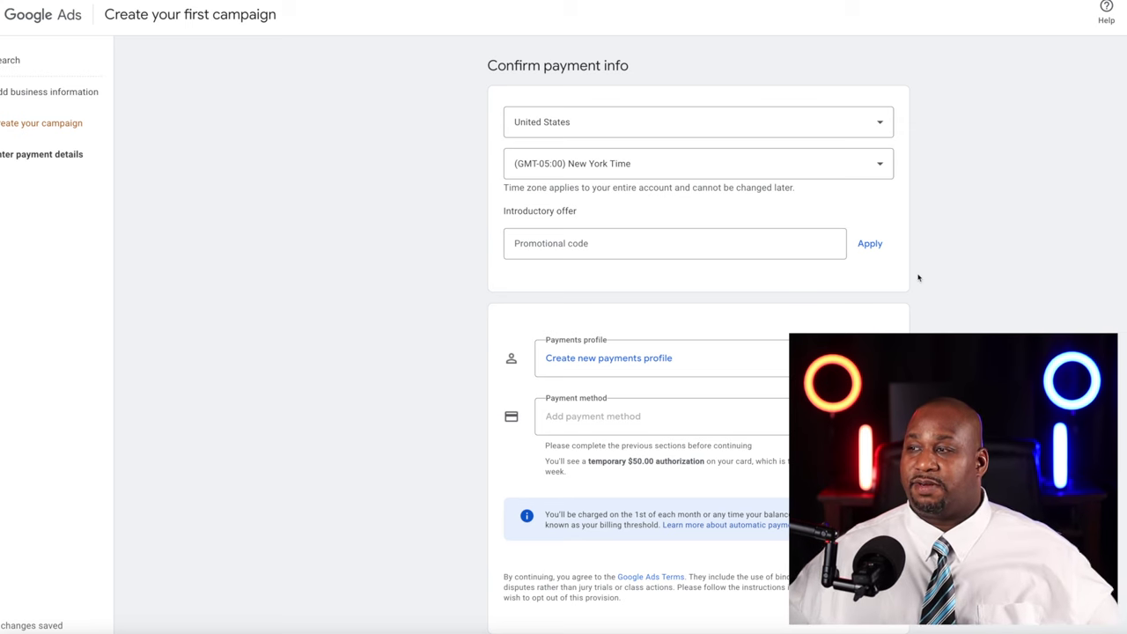
scroll(898, 299, "down", 1)
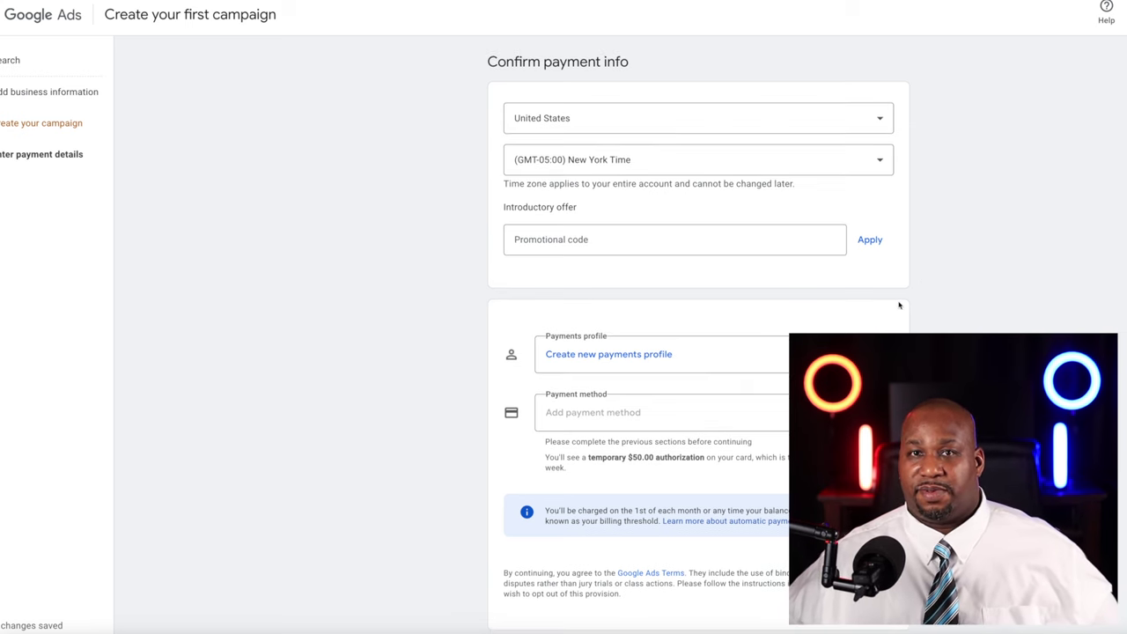
scroll(818, 318, "down", 1)
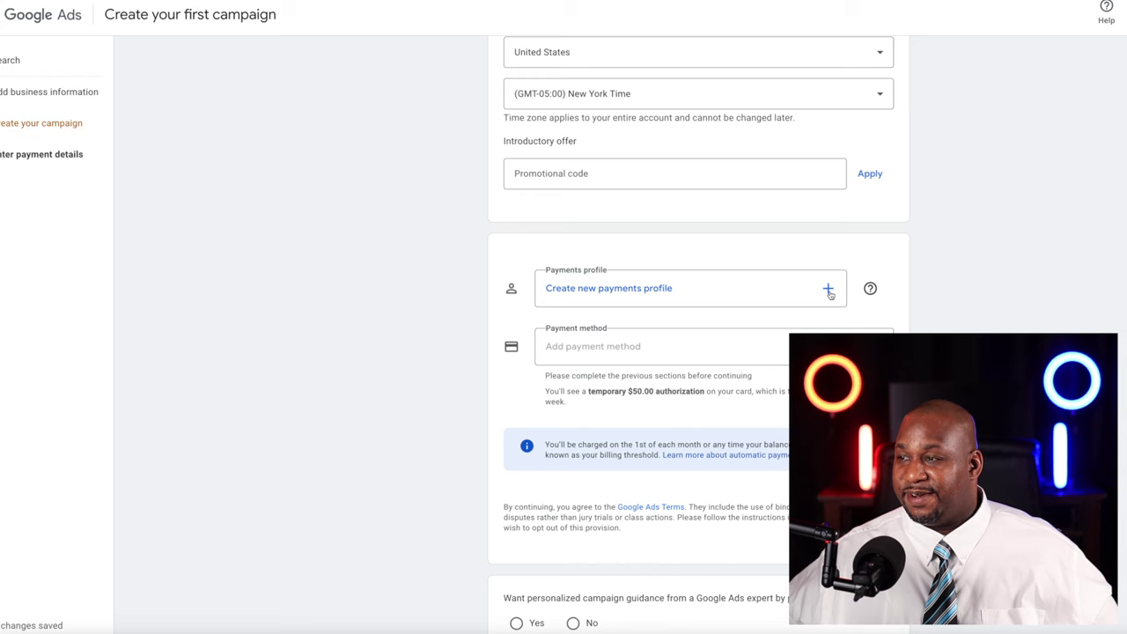
left_click(828, 290)
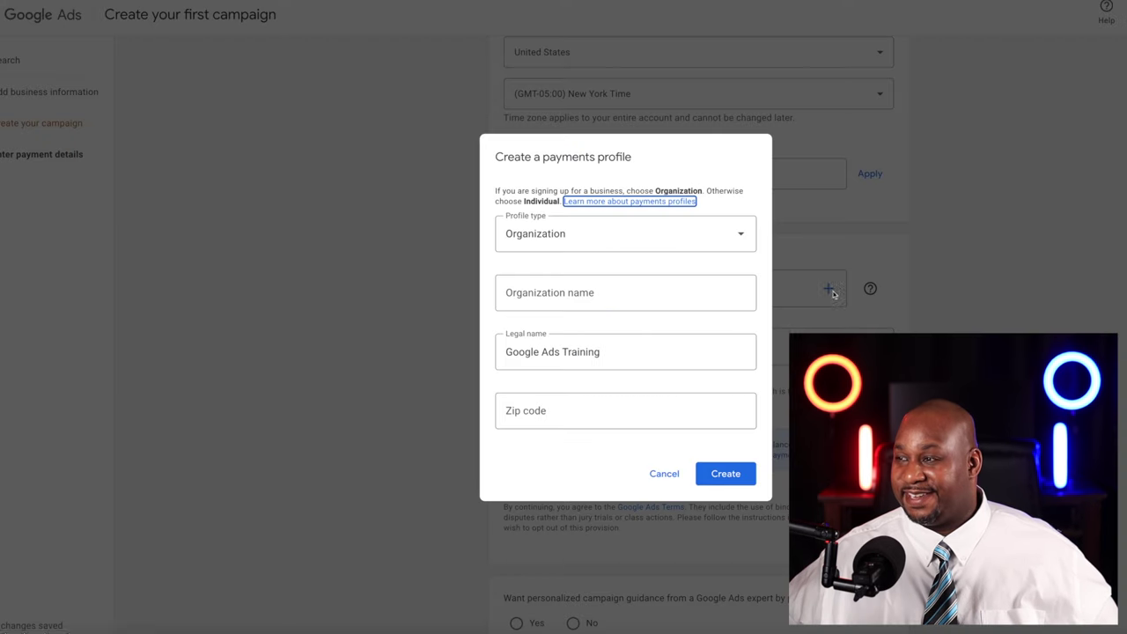
left_click(655, 244)
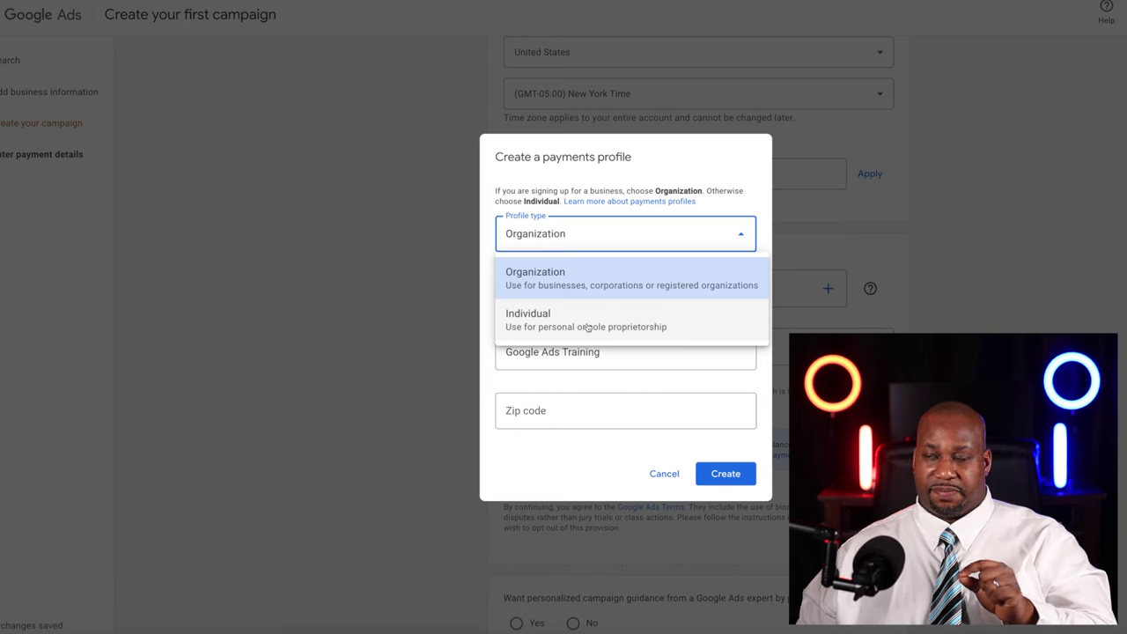
left_click(617, 287)
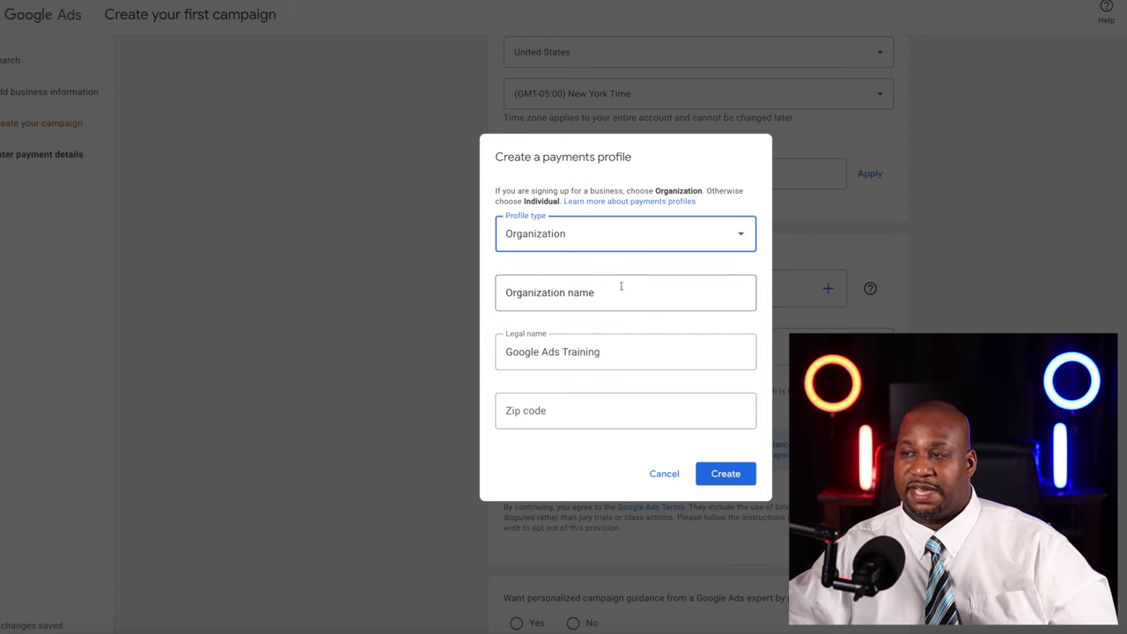
left_click(546, 294)
type("Dathen")
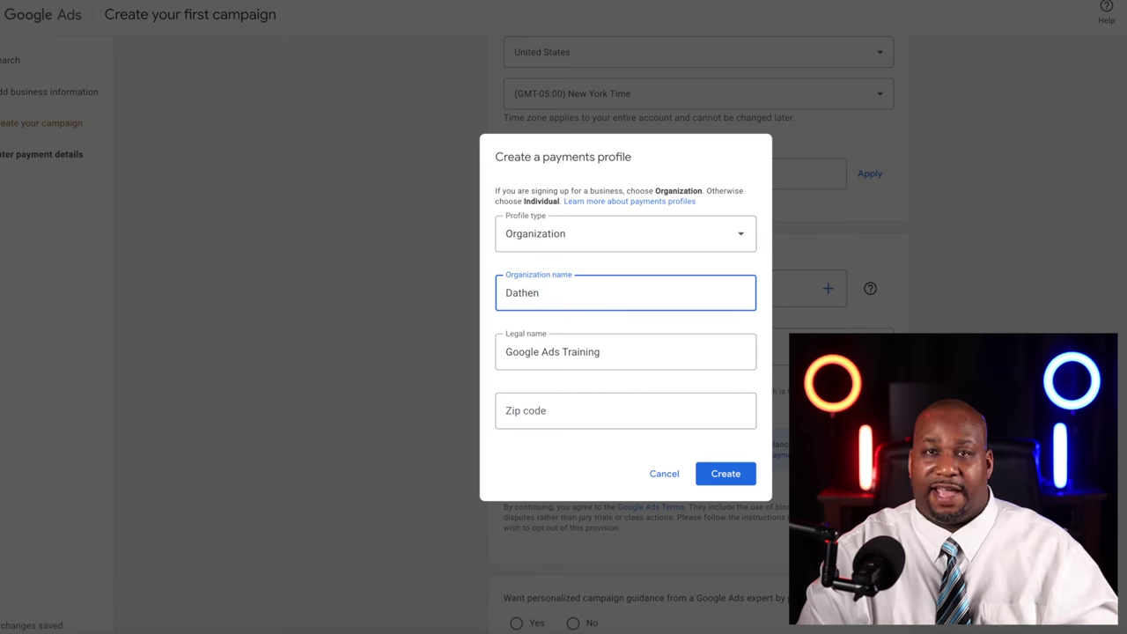
type("Fairley LLC")
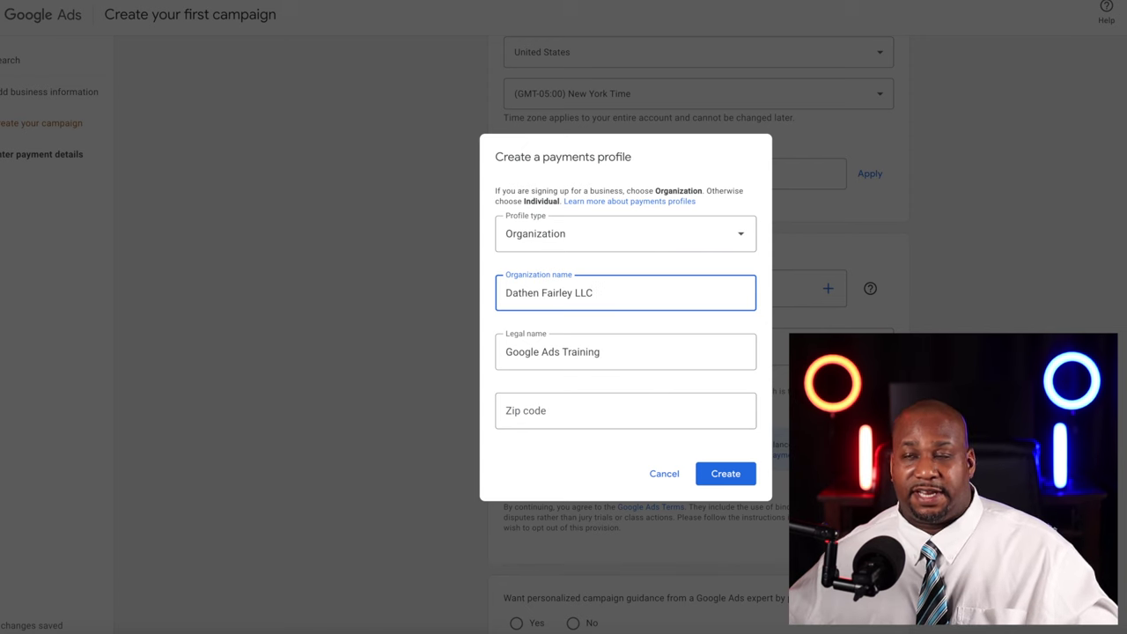
left_click(624, 352)
left_click_drag(624, 352, 471, 347)
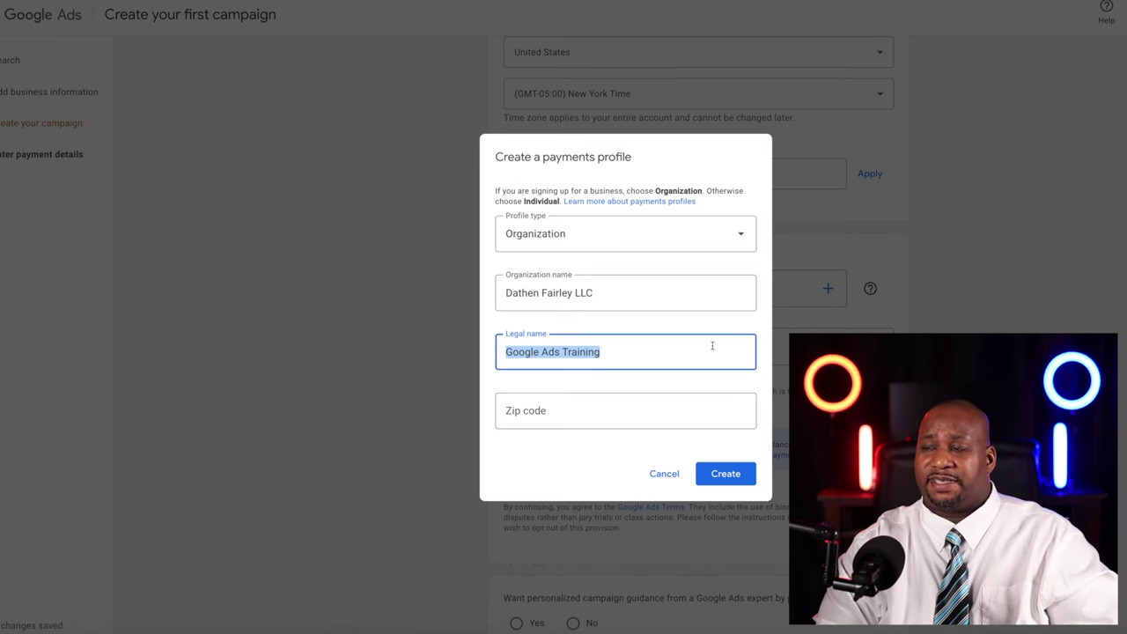
type("DBA")
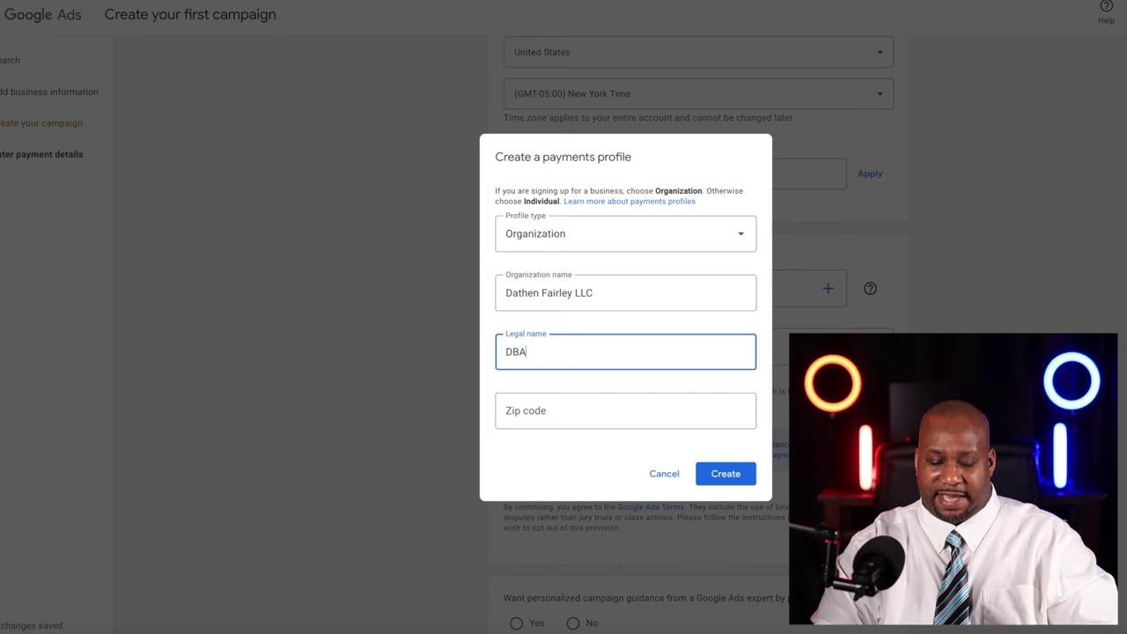
type("Dathen ")
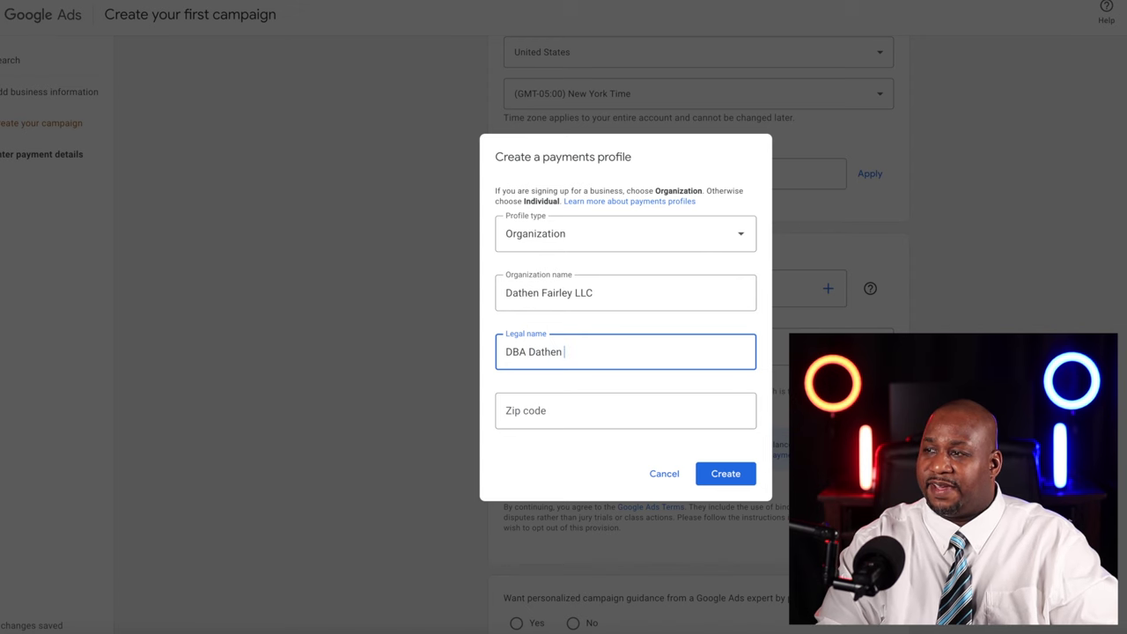
type("Fairley LLC")
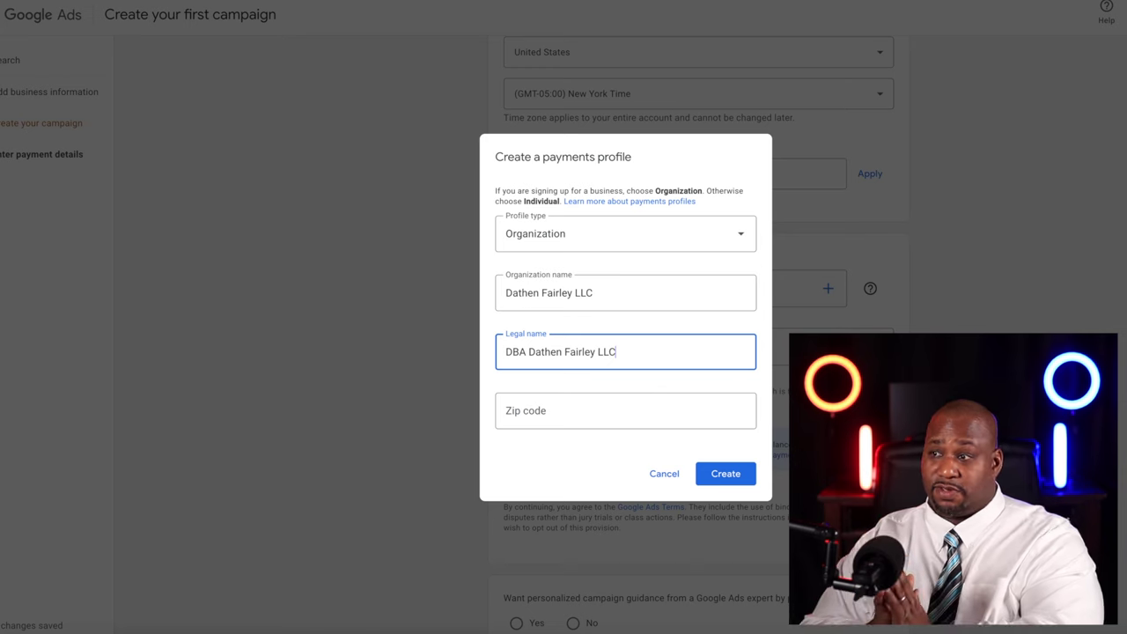
left_click(574, 412)
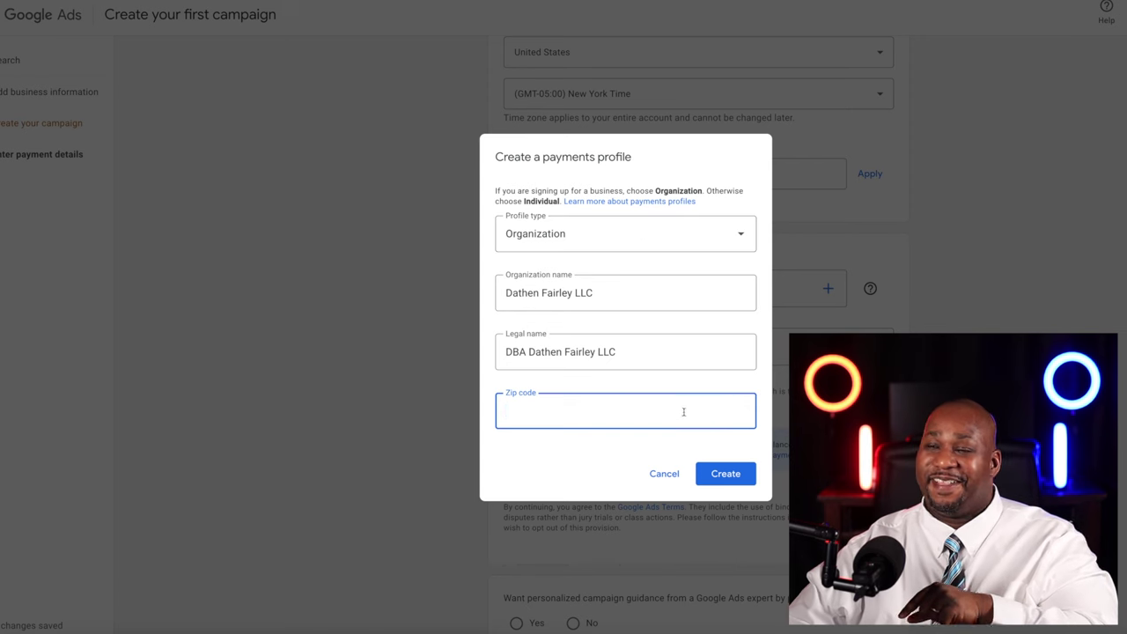
left_click(662, 475)
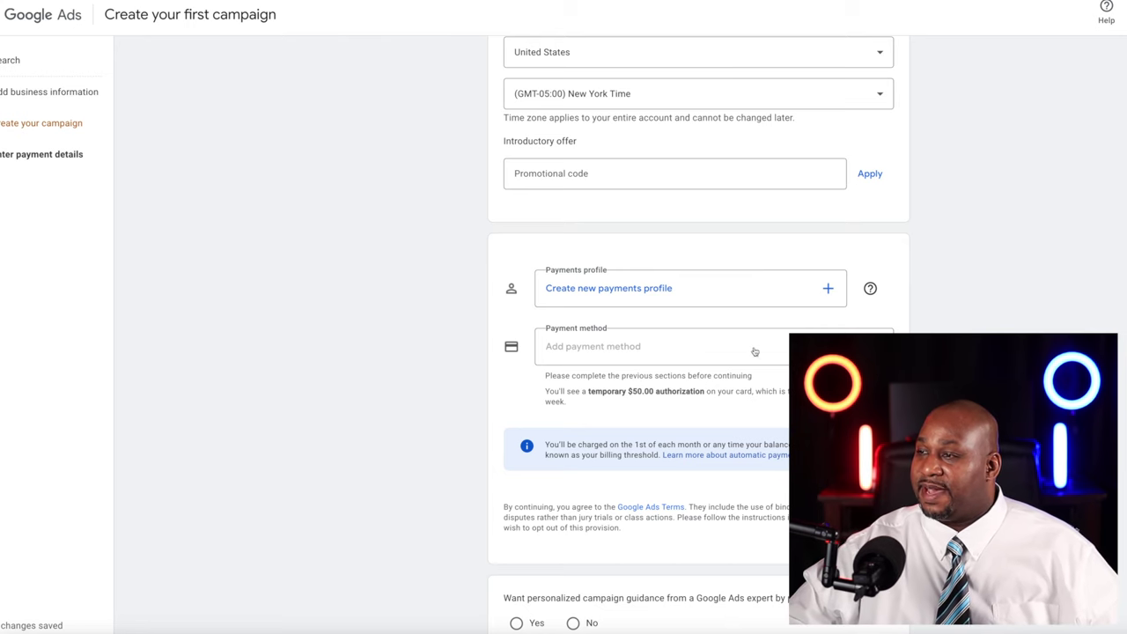
- Create an Organization payments profile with the business name as both organization name and legal name, plus its zip code
left_click(823, 288)
left_click(616, 295)
type("D")
key("BackSpace")
type("Dathen Fairley LLC")
key("Tab")
type("Dathen Fairley LLC")
left_click(625, 411)
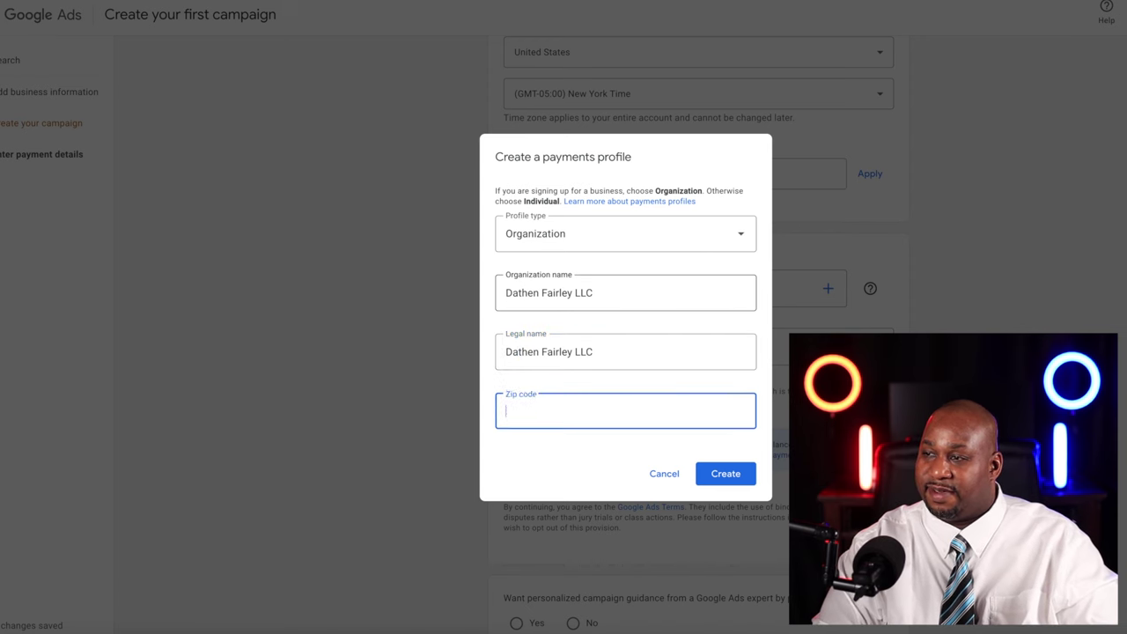
type("45424")
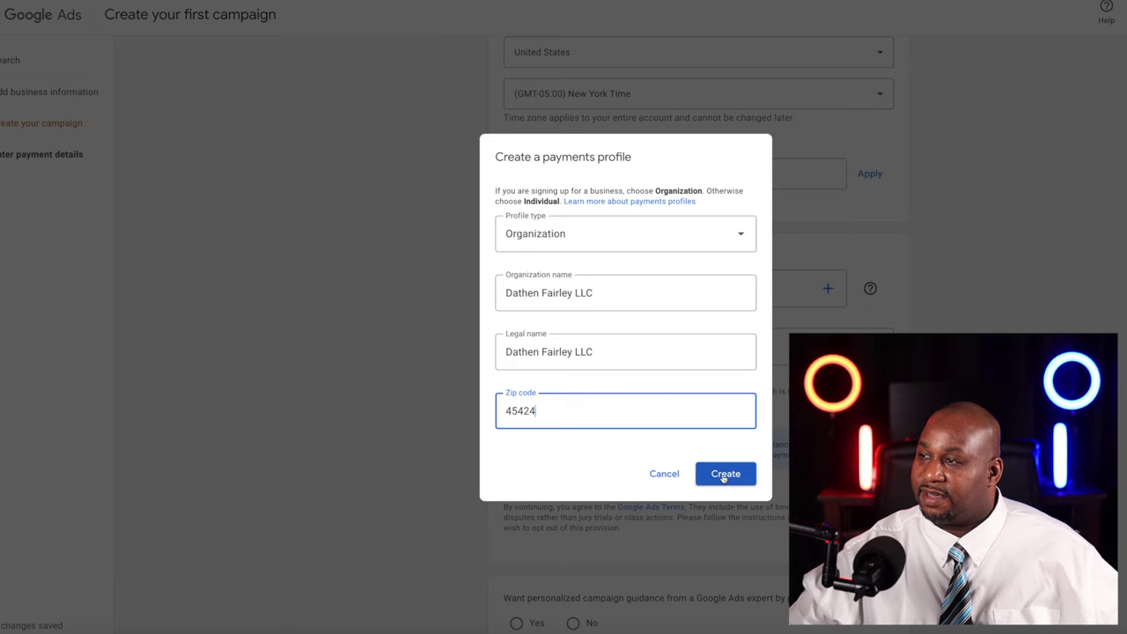
left_click(725, 472)
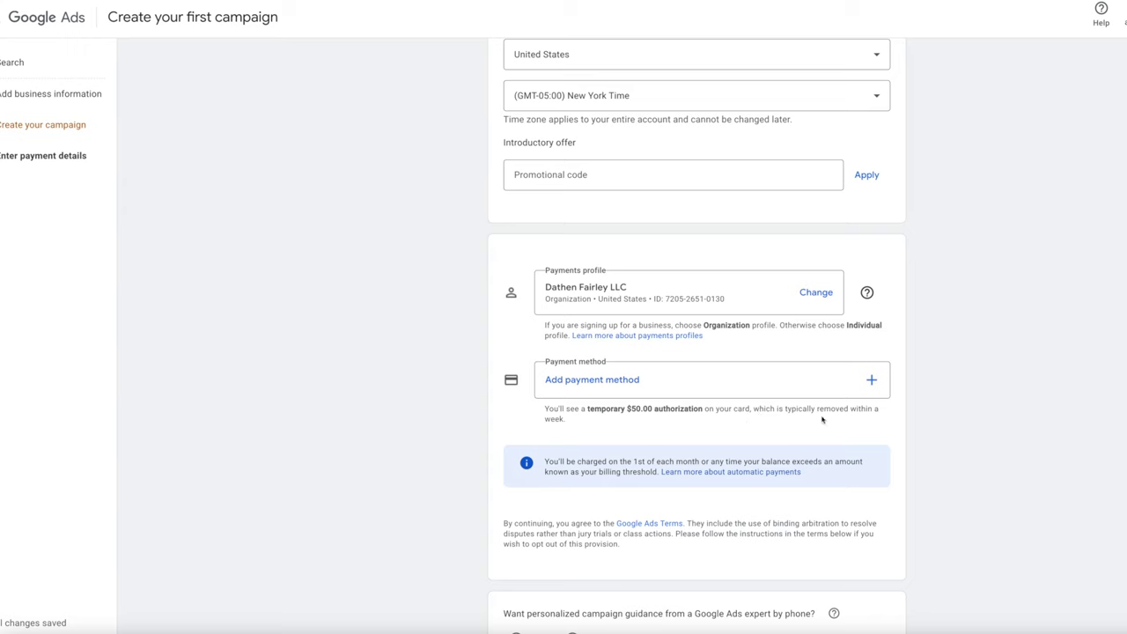
- Examine the credit or debit card form, including the option for a separate billing address, and leave it without saving a card
left_click(868, 380)
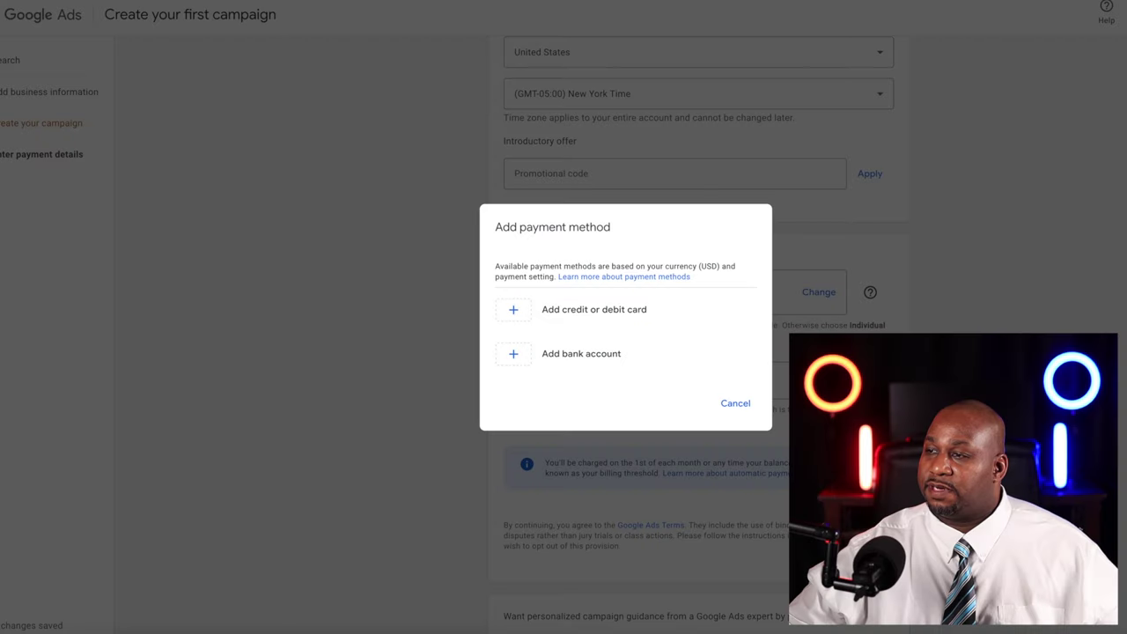
left_click(529, 317)
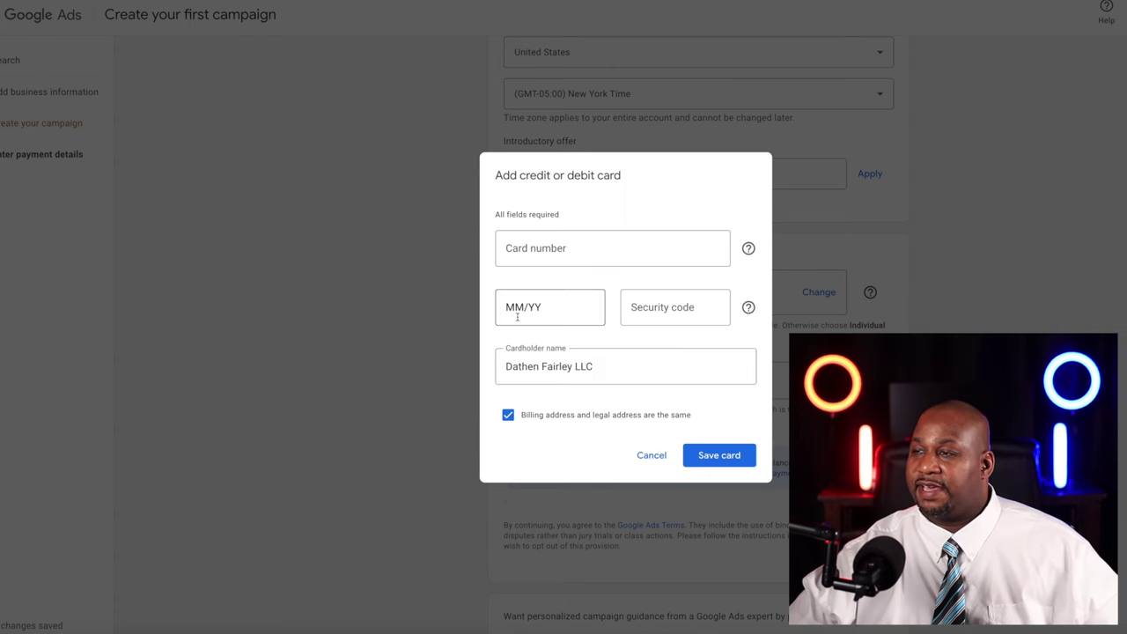
left_click(557, 249)
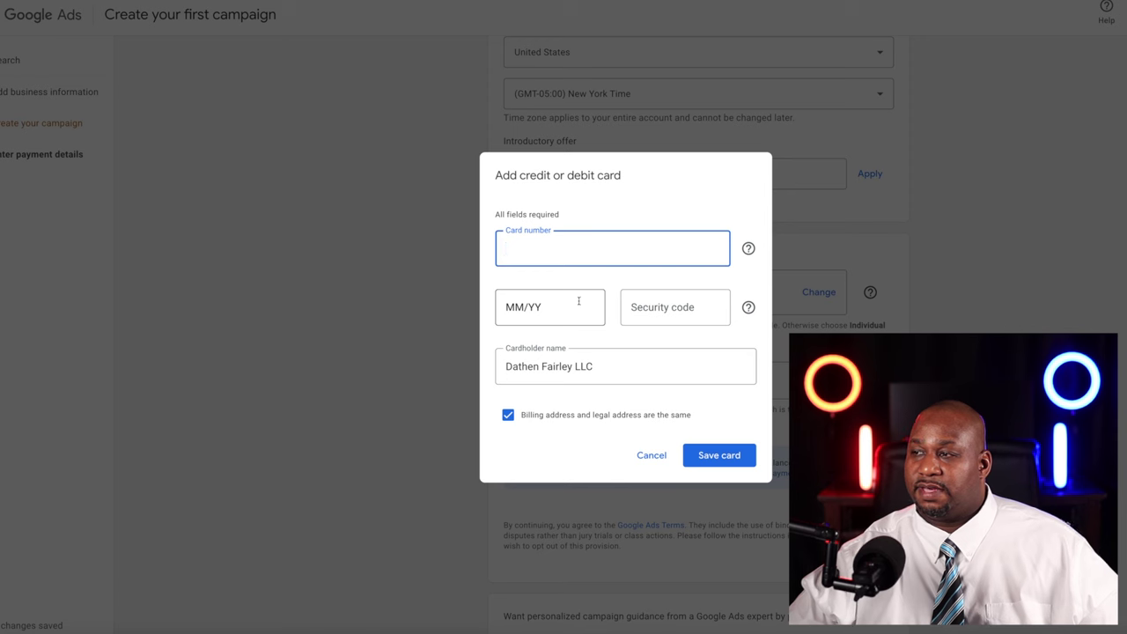
left_click_drag(521, 414, 561, 417)
left_click_drag(598, 416, 692, 415)
left_click(690, 412)
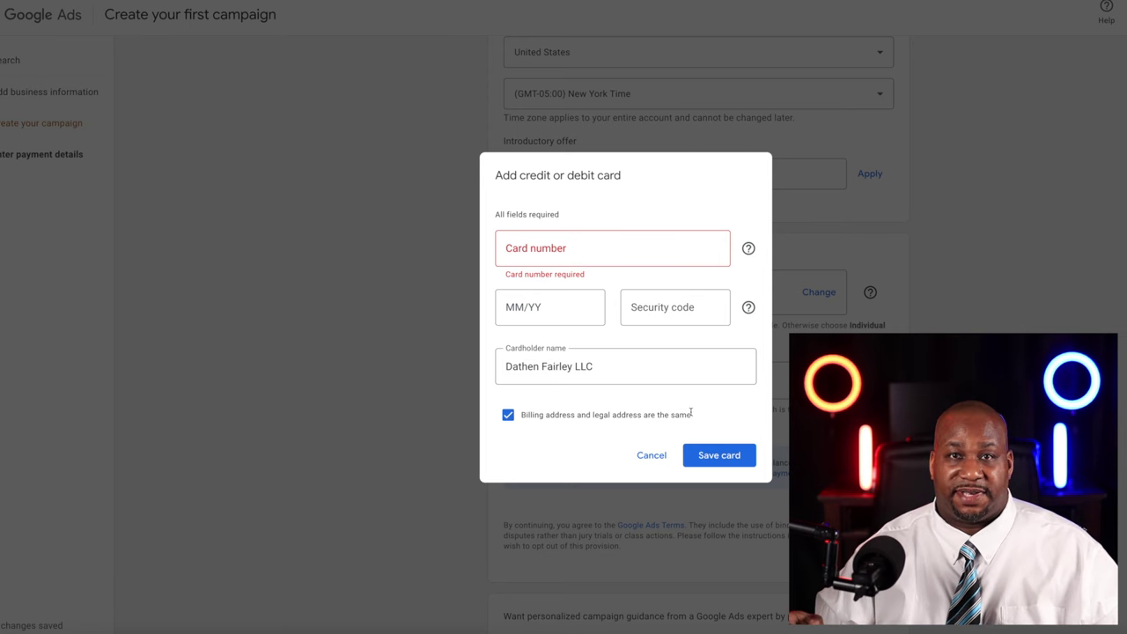
left_click(508, 415)
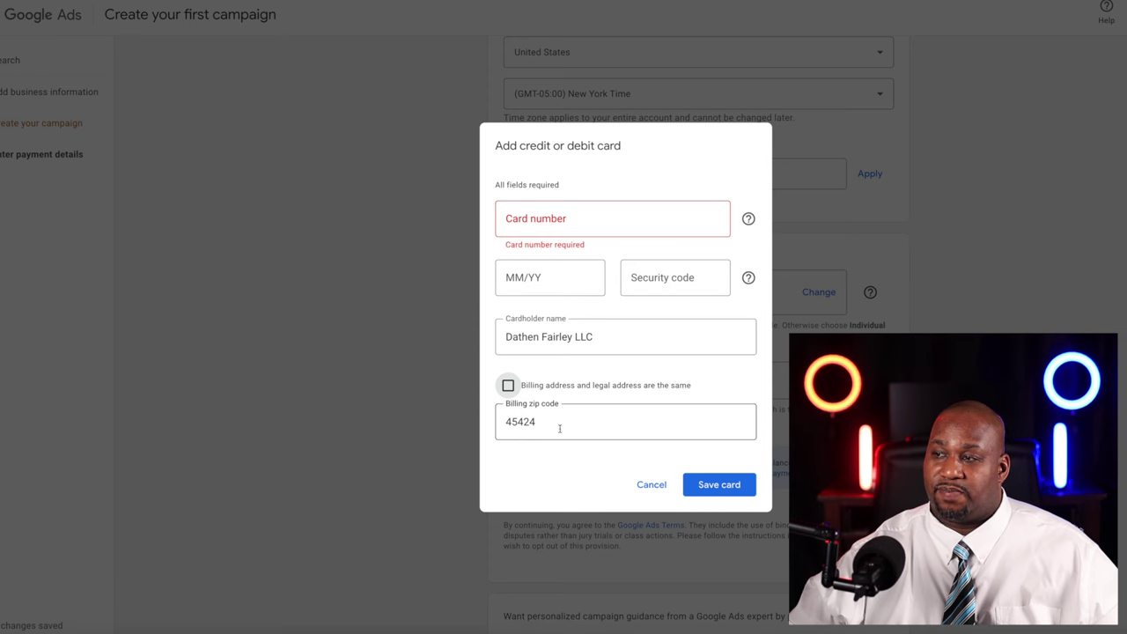
left_click(508, 385)
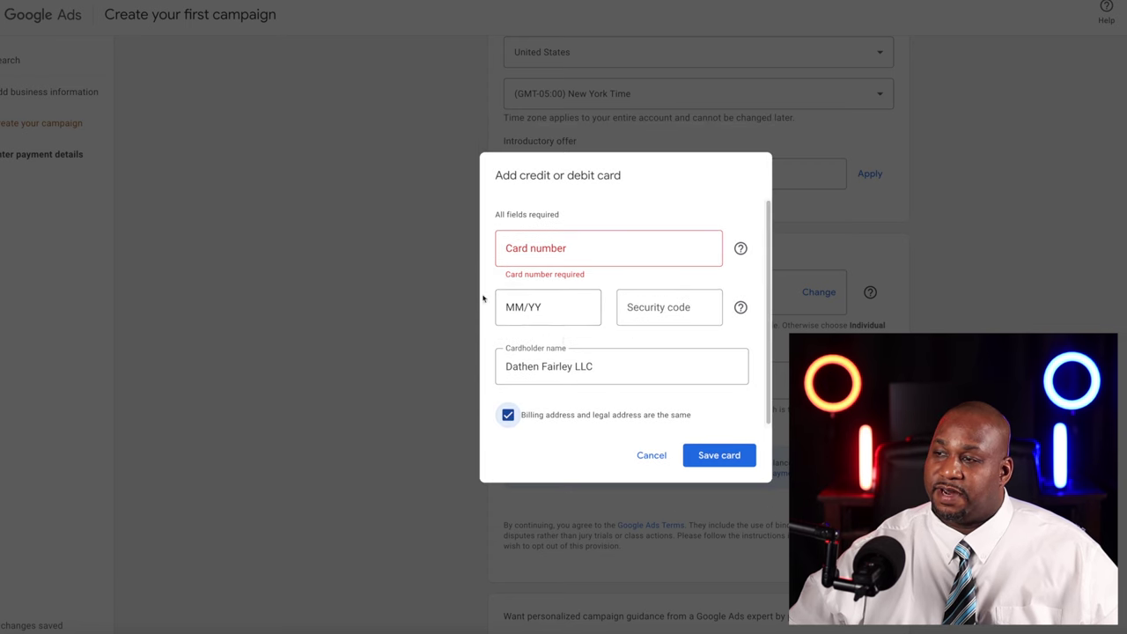
left_click(650, 455)
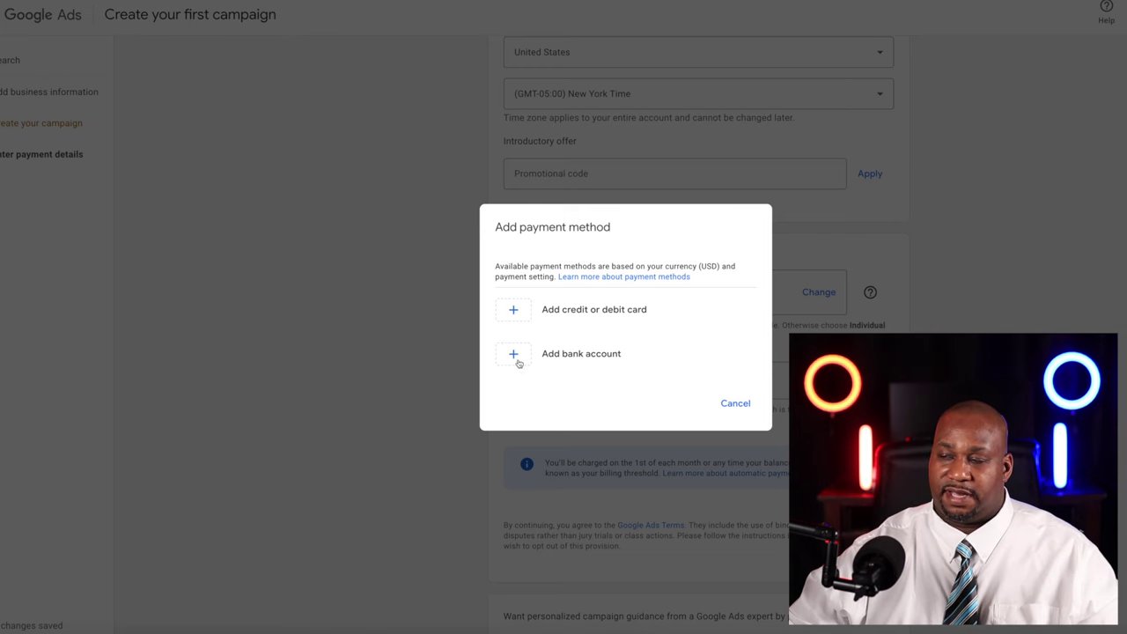
- Examine the bank account form's account name, Business account type and routing number fields, and leave it without adding an account
left_click(515, 355)
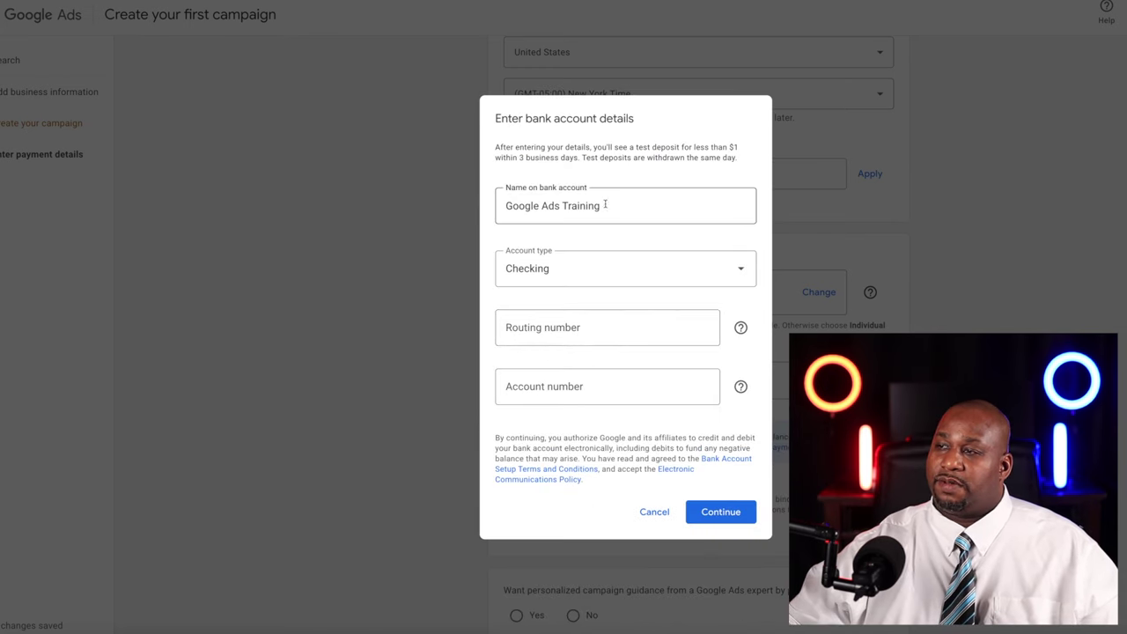
left_click_drag(604, 204, 506, 207)
left_click(574, 273)
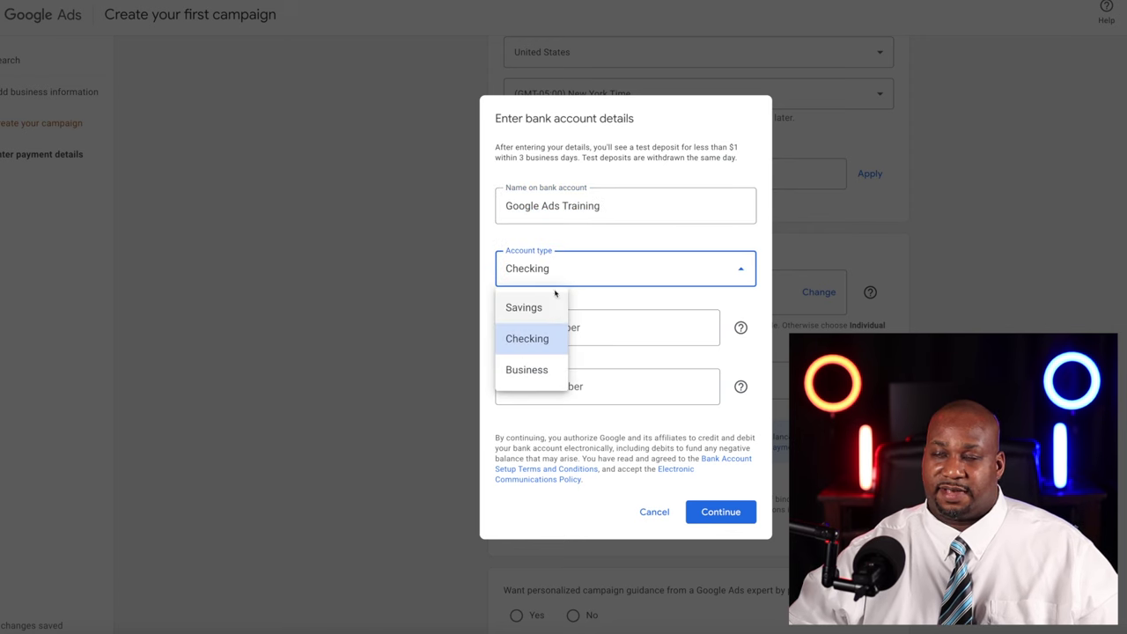
left_click(542, 369)
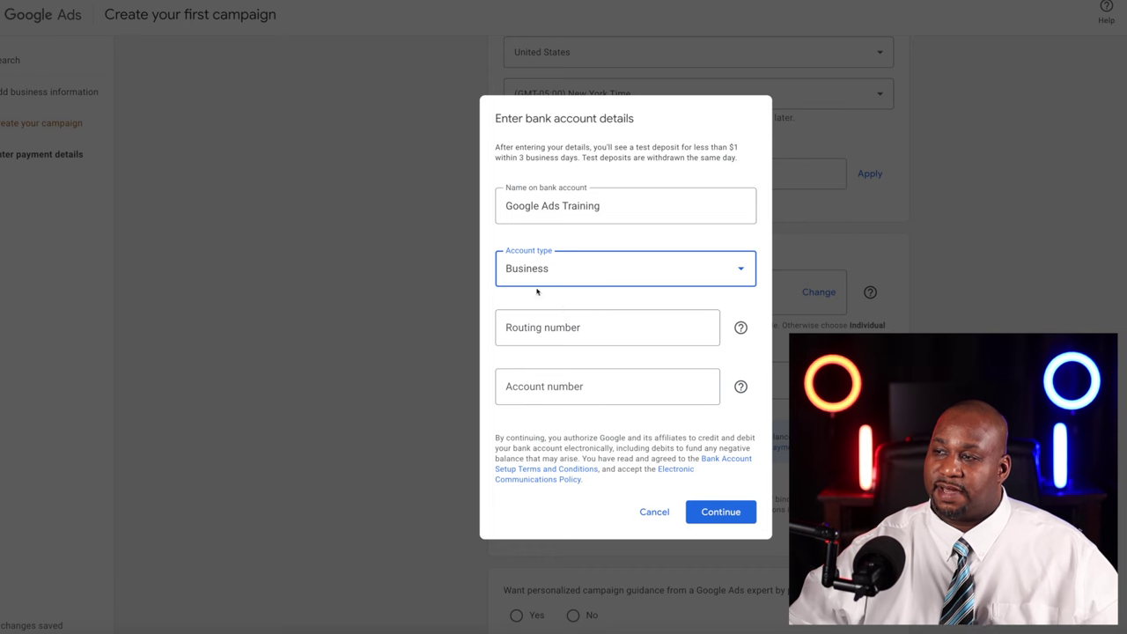
left_click(560, 328)
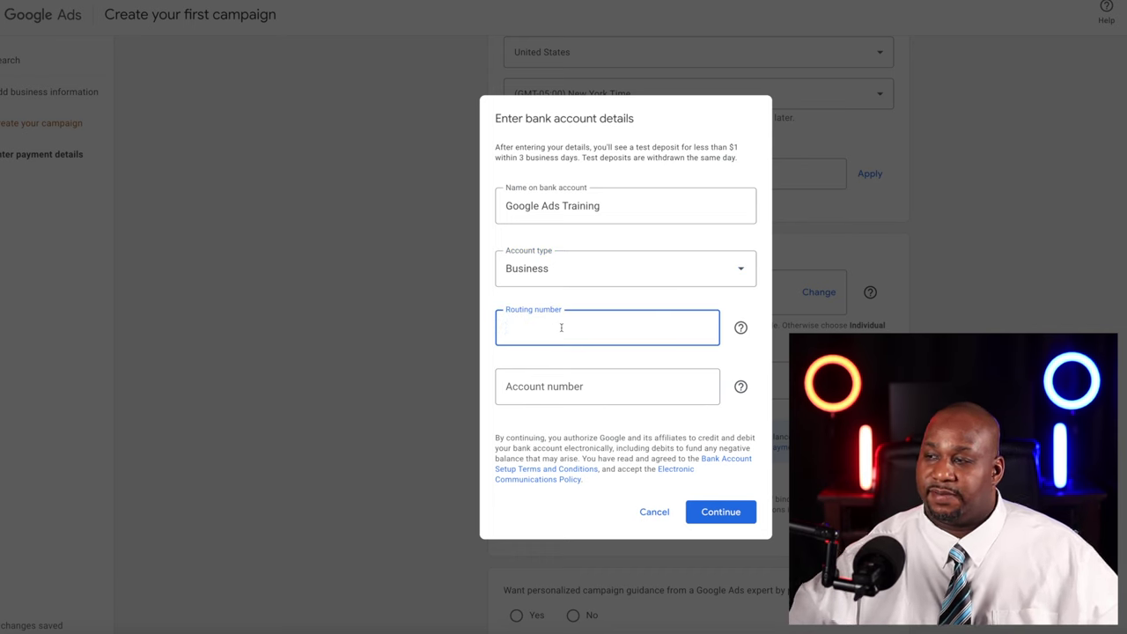
left_click(657, 514)
left_click(636, 445)
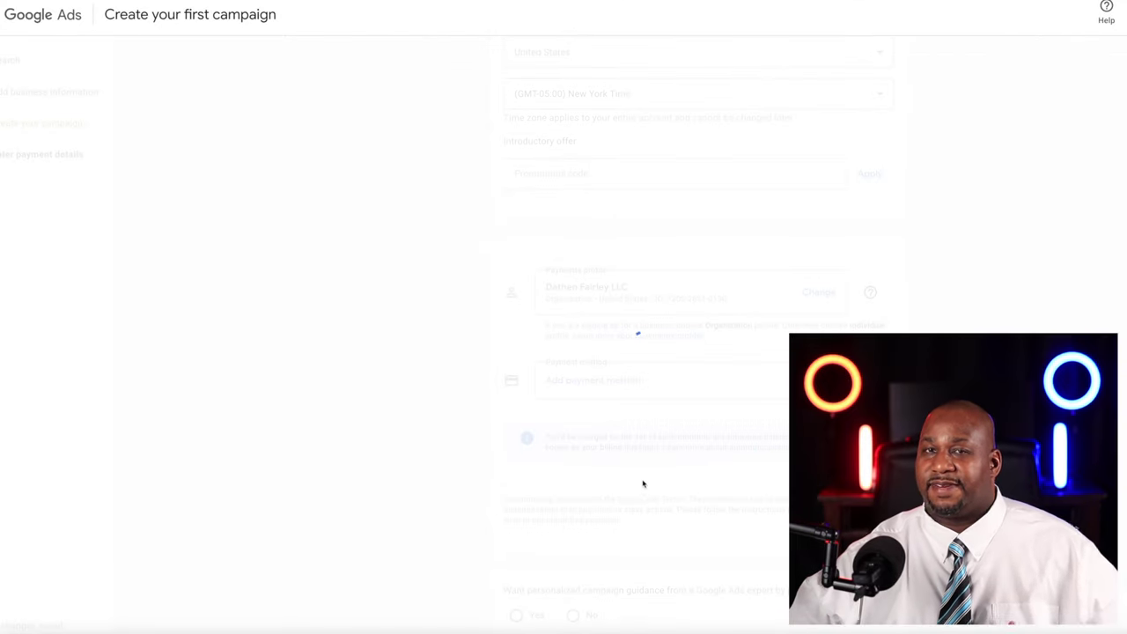
- Decline personalized campaign guidance by phone on the payment page and look over the payment info
scroll(643, 498, "down", 3)
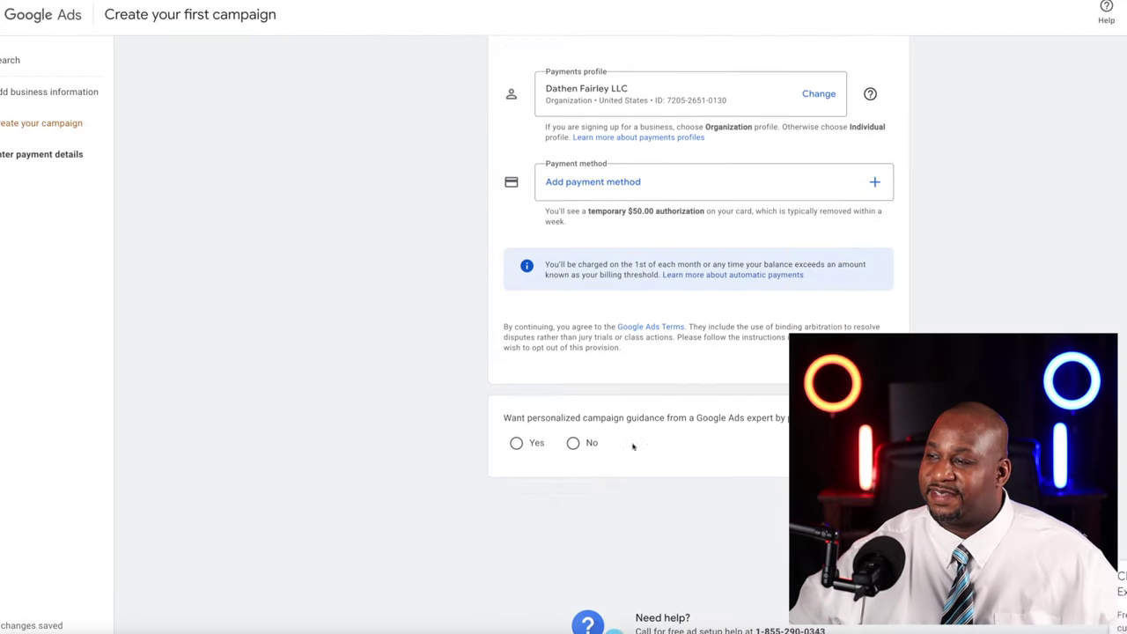
scroll(578, 232, "up", 1)
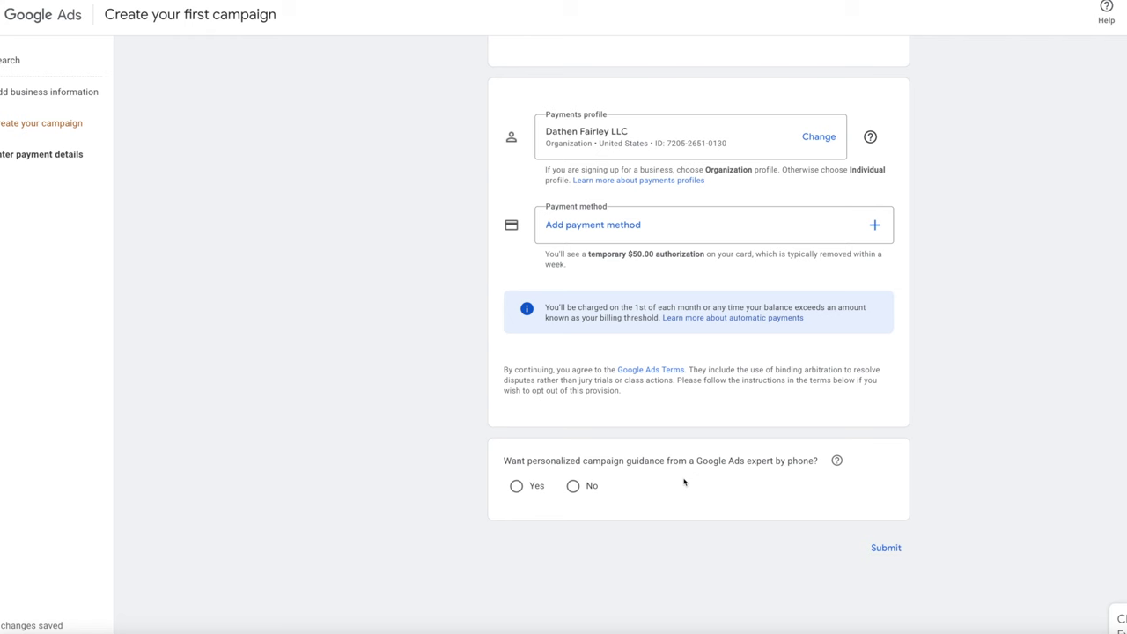
left_click(573, 487)
scroll(798, 431, "up", 3)
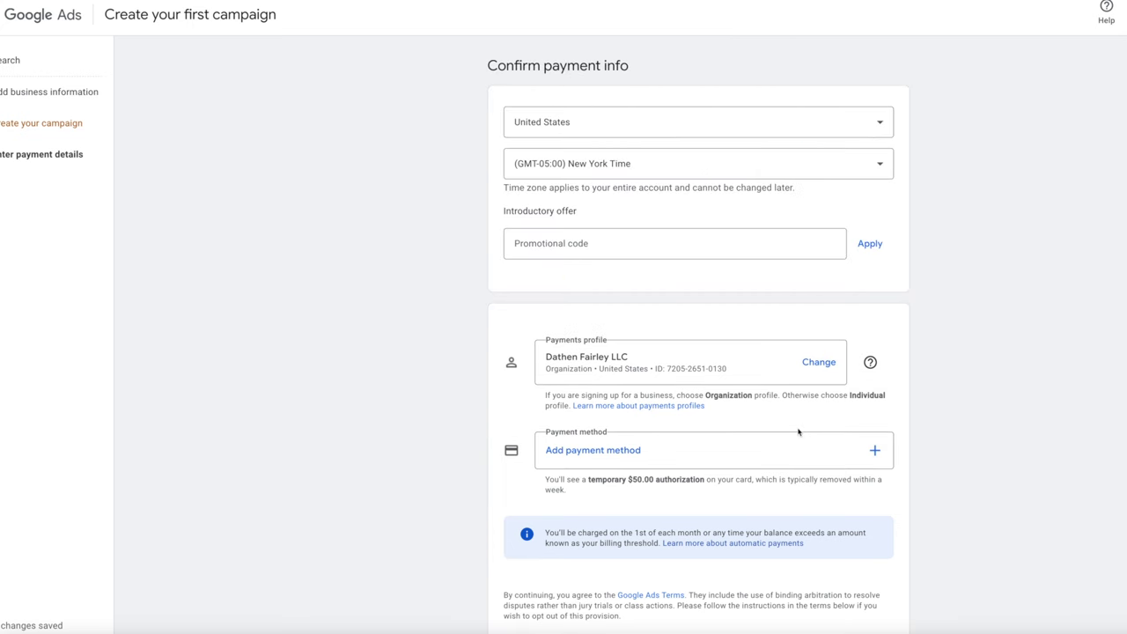
scroll(798, 431, "down", 4)
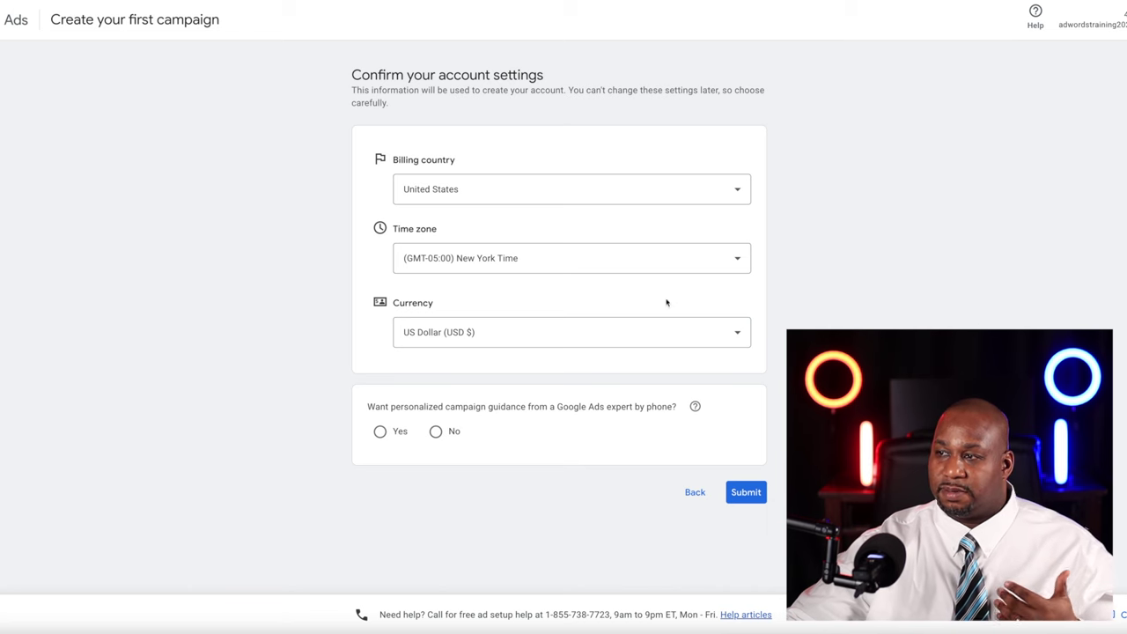
- Check the currency choices while keeping US Dollar, decline phone guidance from a Google Ads expert and submit the account settings
left_click(493, 337)
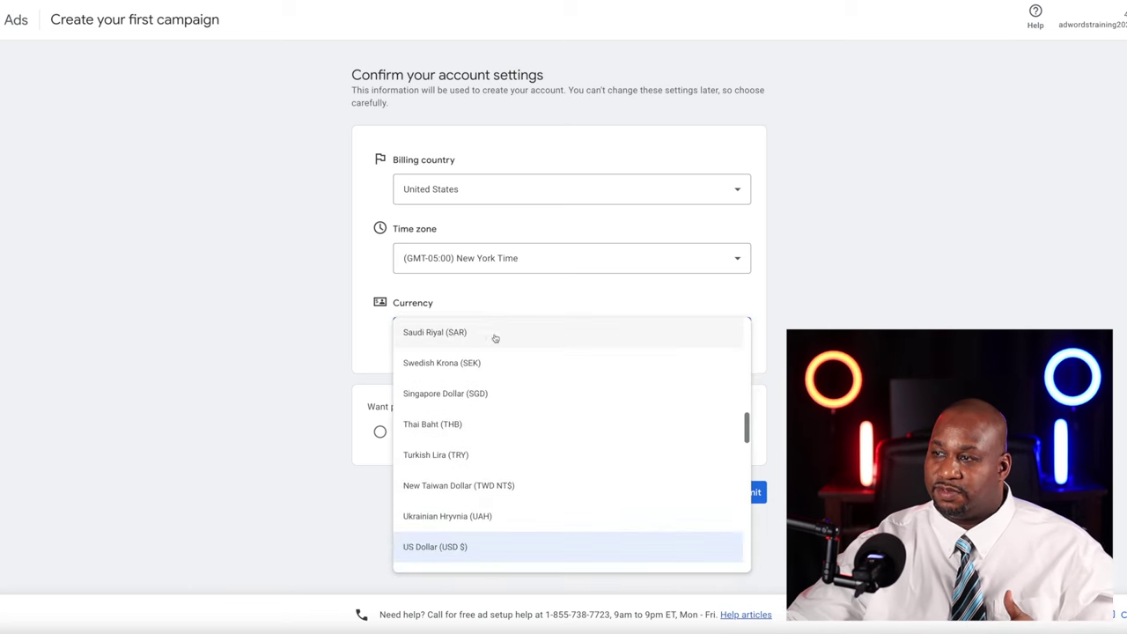
left_click(314, 330)
left_click(435, 432)
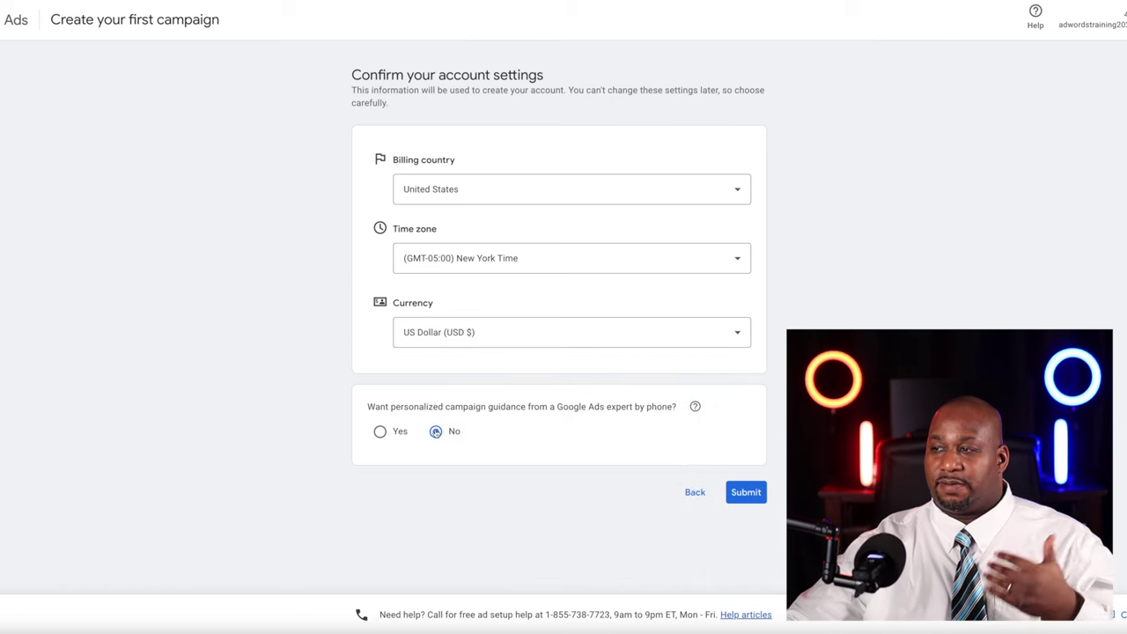
right_click(740, 499)
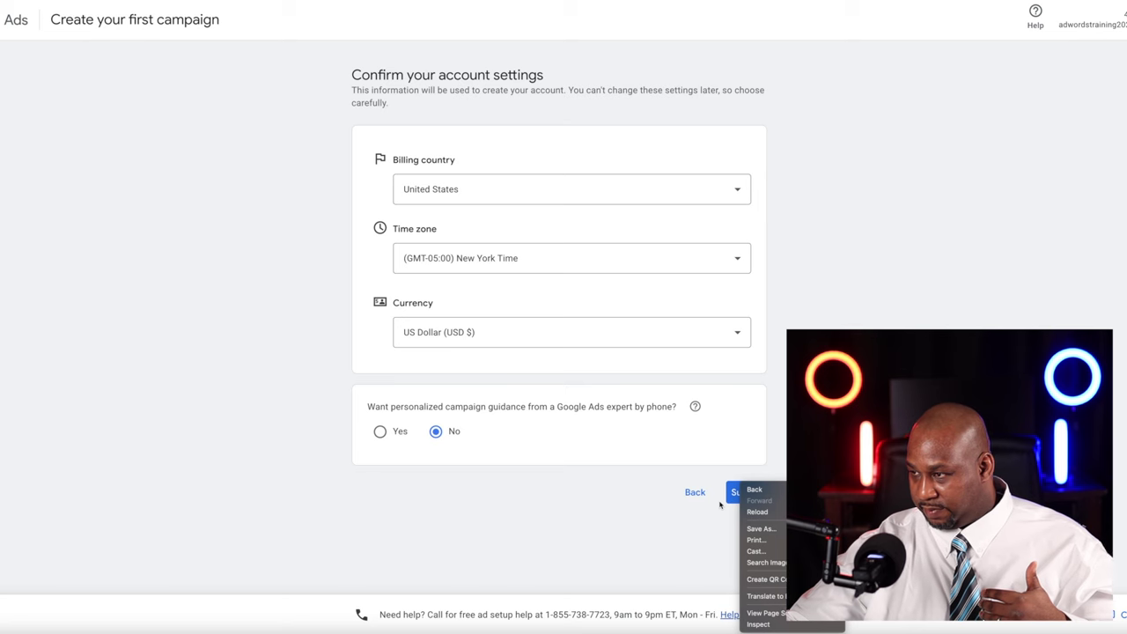
left_click(730, 496)
left_click(744, 492)
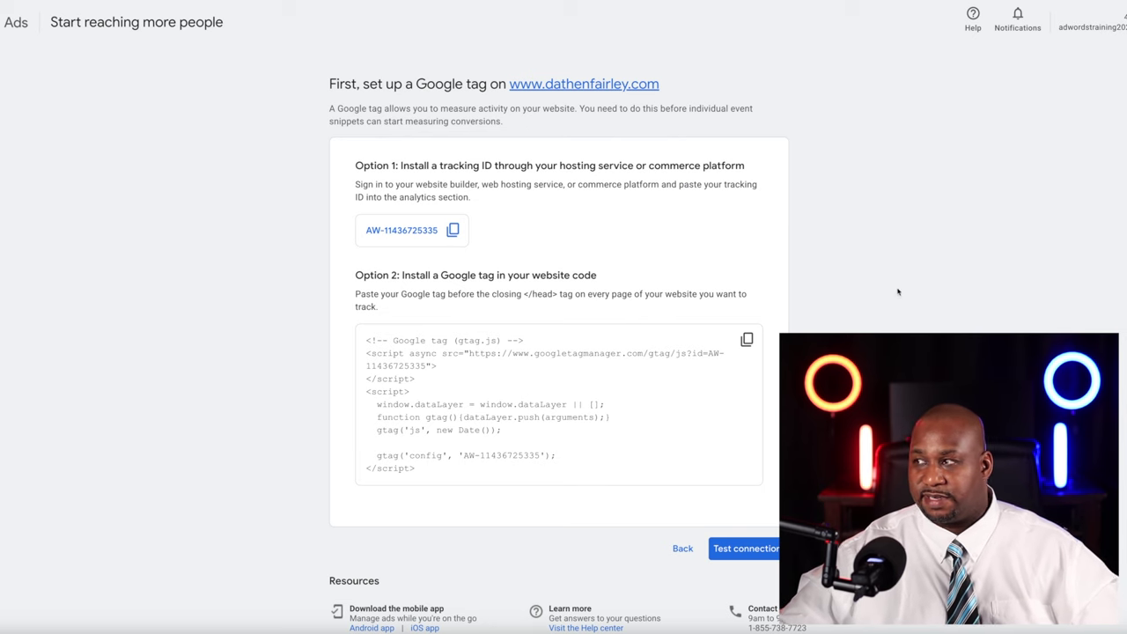
- Test the website's Google tag connection, then skip installing the tag for now and continue to the conversion measurement page
left_click(742, 548)
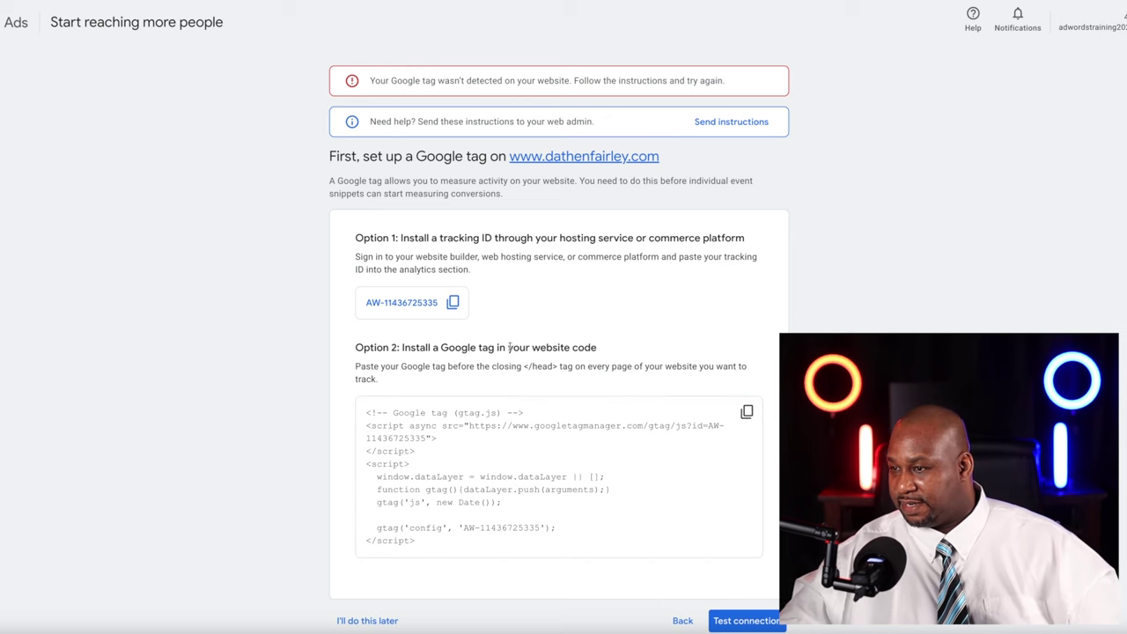
scroll(528, 475, "down", 2)
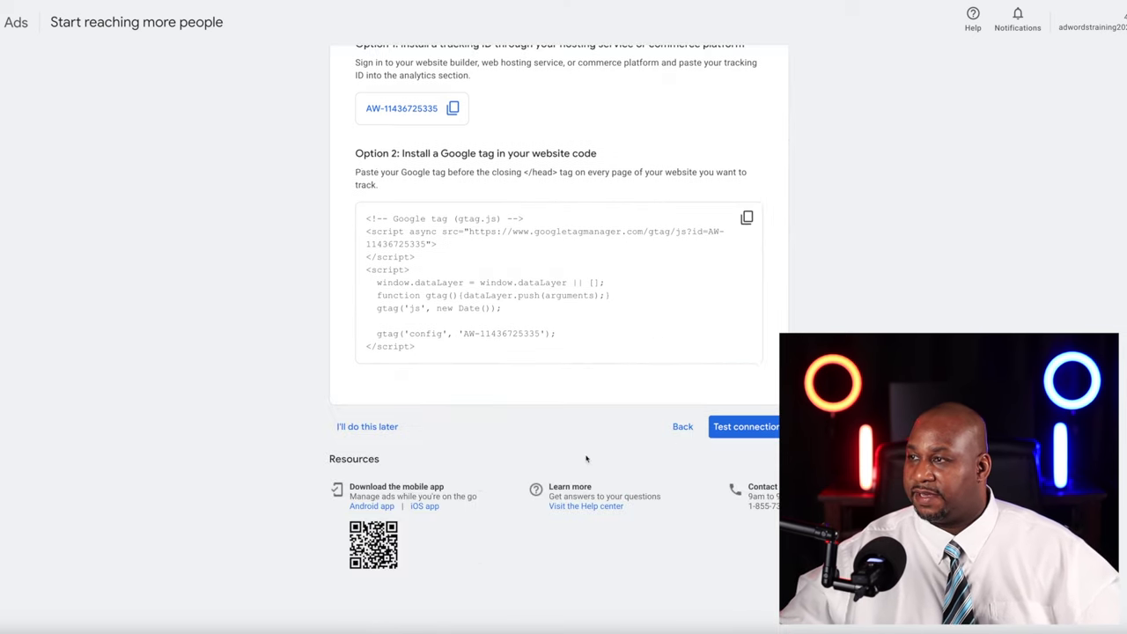
left_click(370, 428)
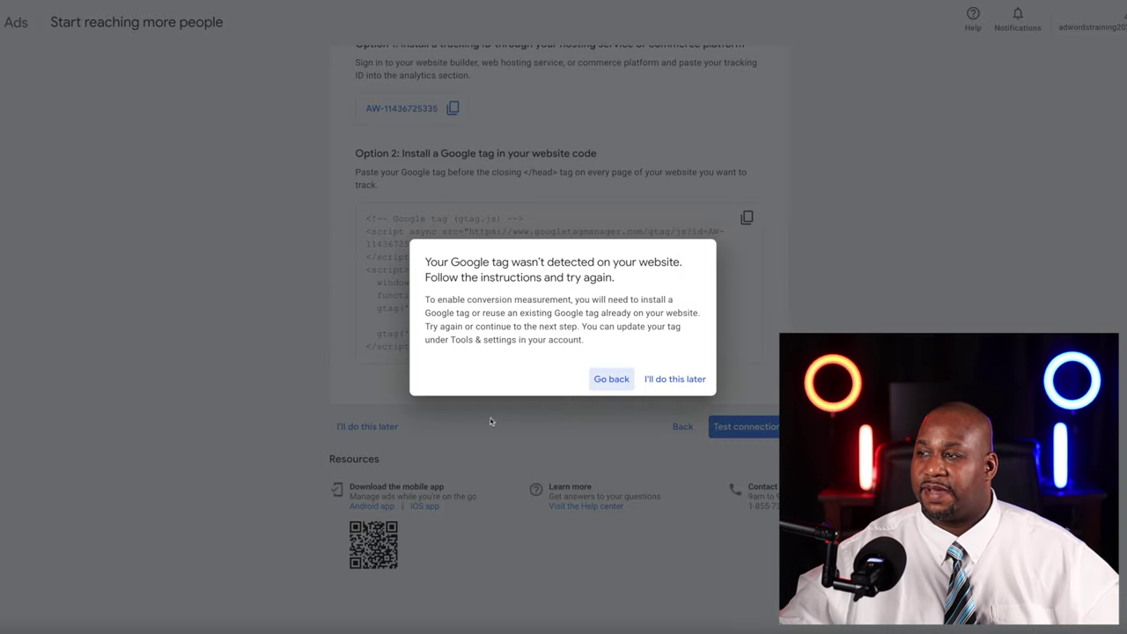
left_click(666, 380)
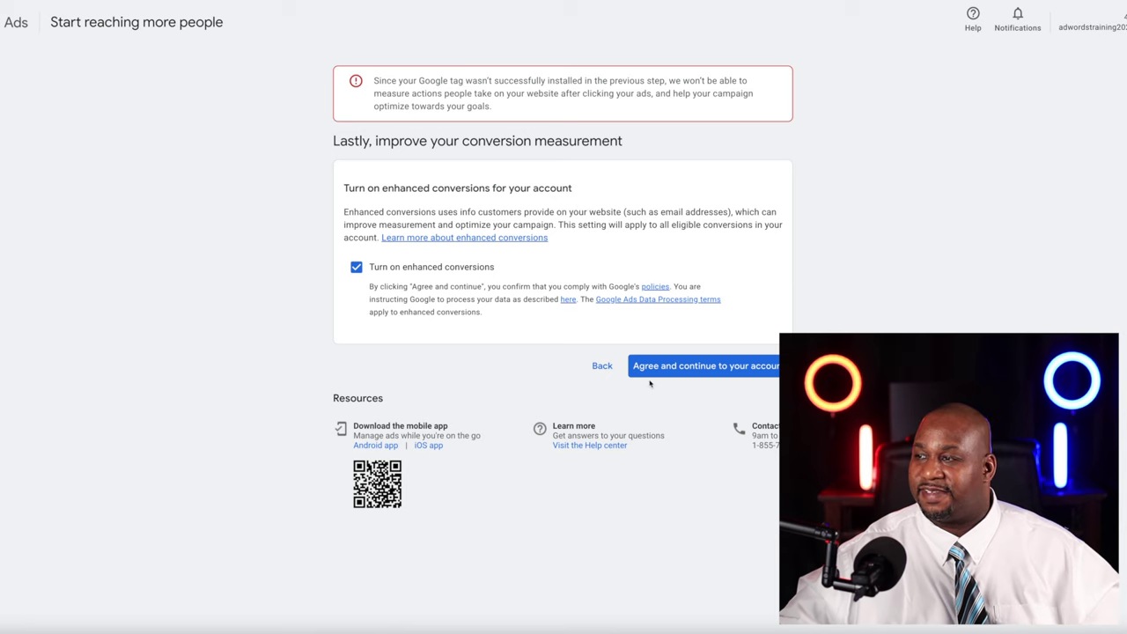
- Agree to the terms with enhanced conversions turned on and continue to the account, confirming that the Google tag setup is postponed
left_click(704, 372)
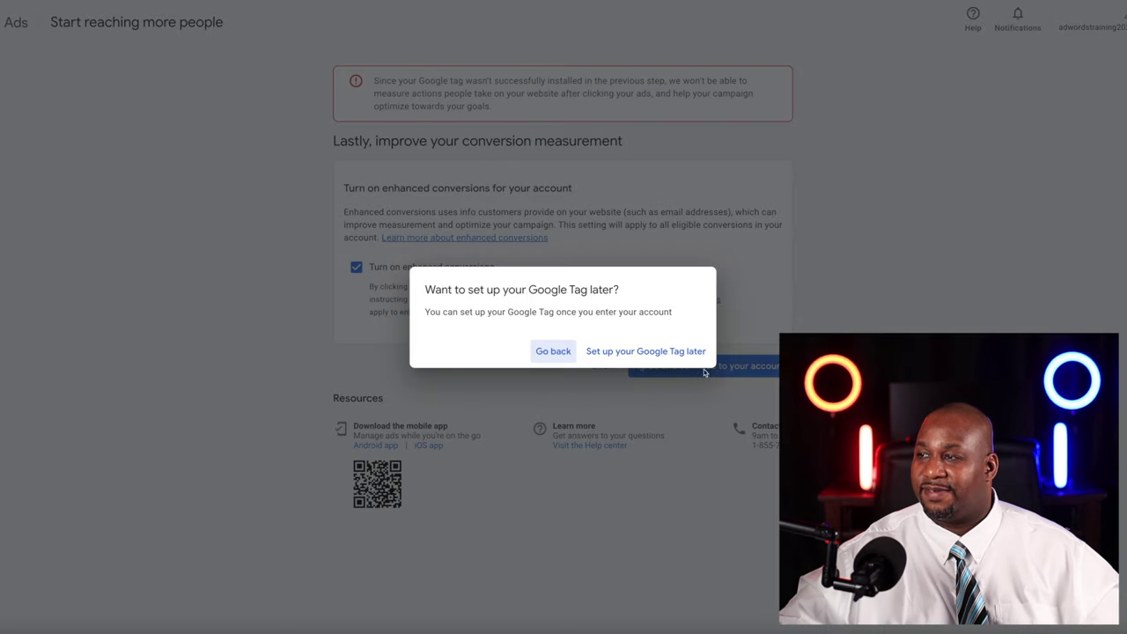
left_click(651, 353)
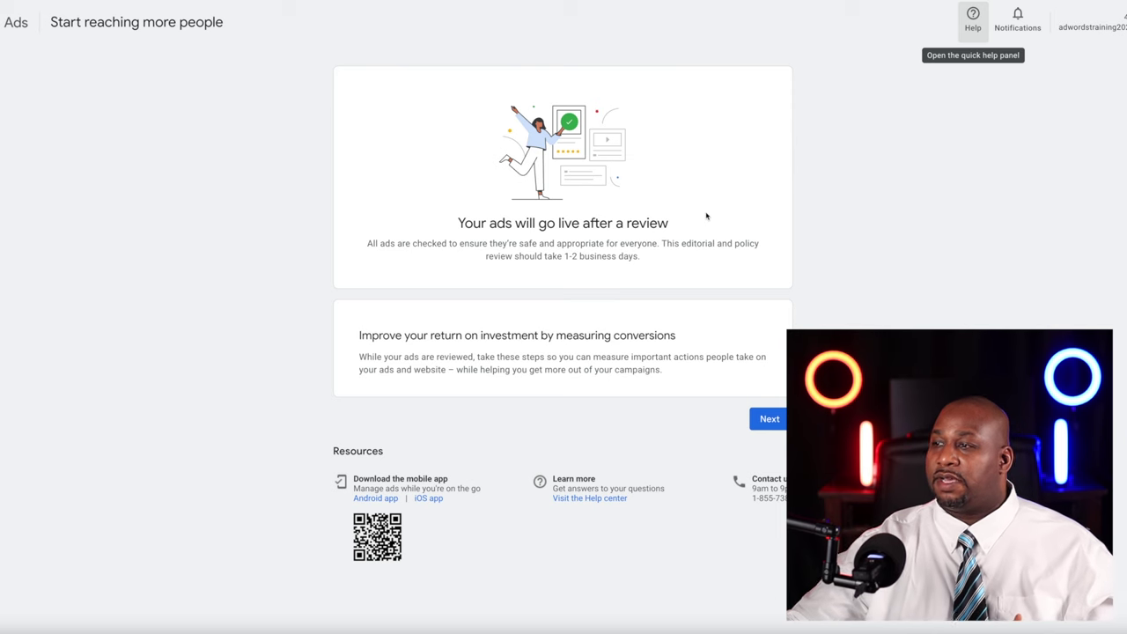